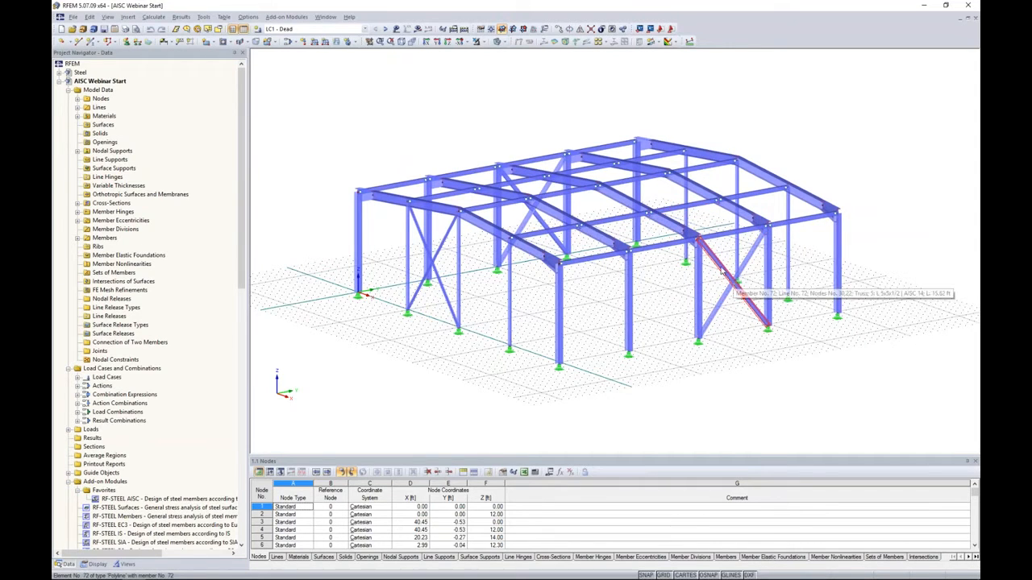
Step: Make LC1 - Dead the current load case and show its loads on the frame model
ctrl+middle_drag(726, 274, 672, 311)
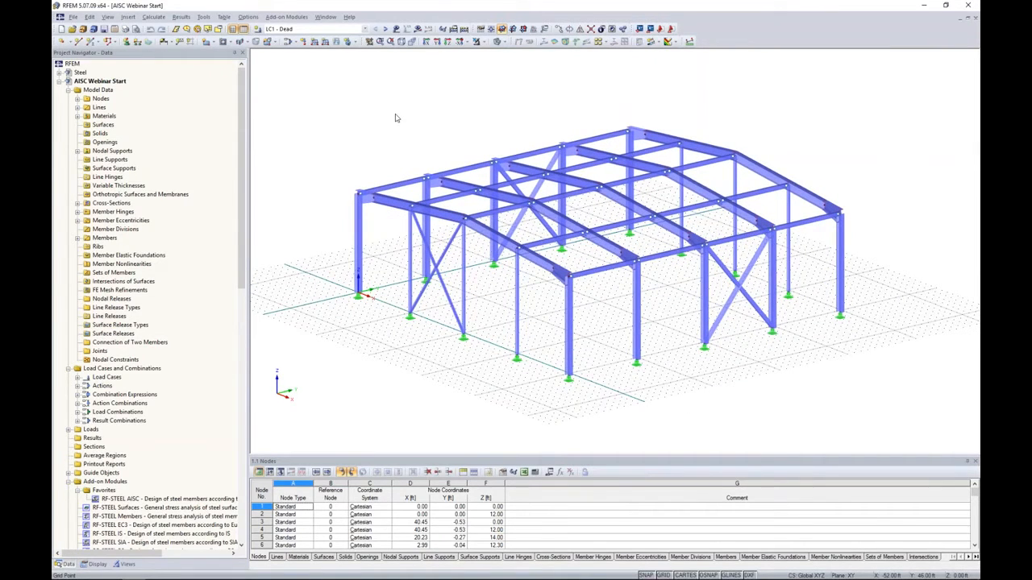
click(362, 29)
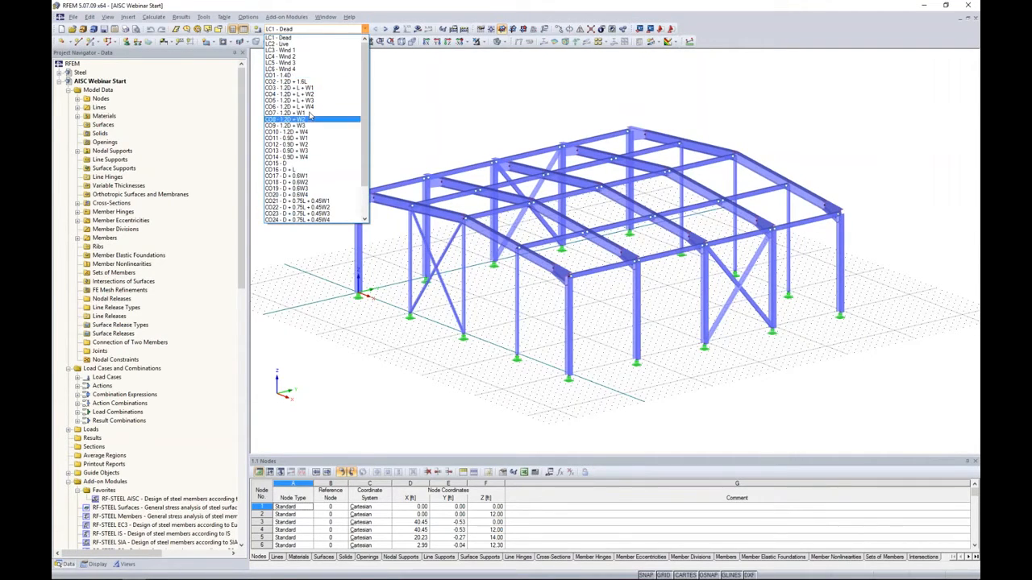
click(301, 39)
click(396, 29)
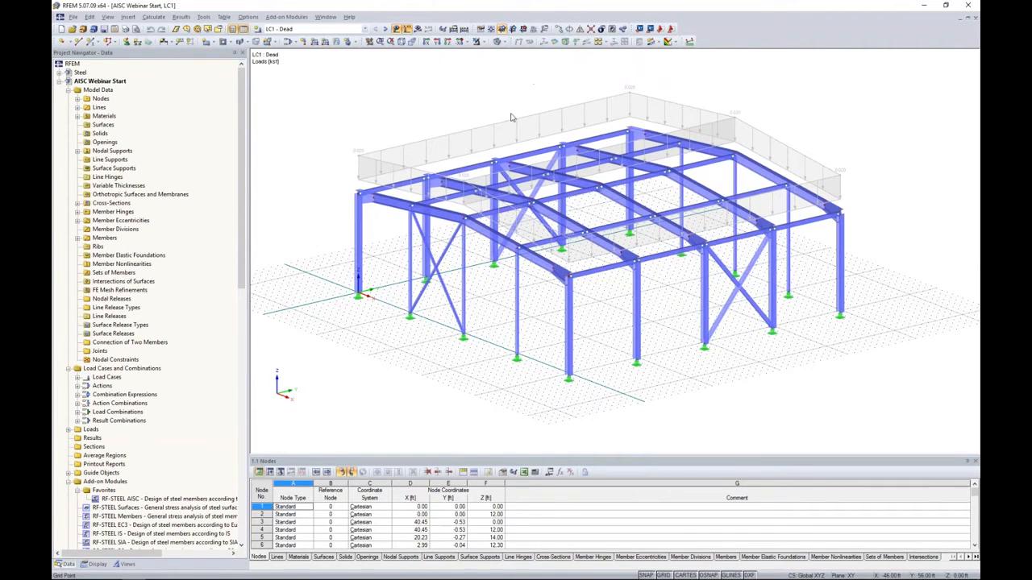
Step: Display the generated dead area load separately as distributed loads on the roof members
click(408, 136)
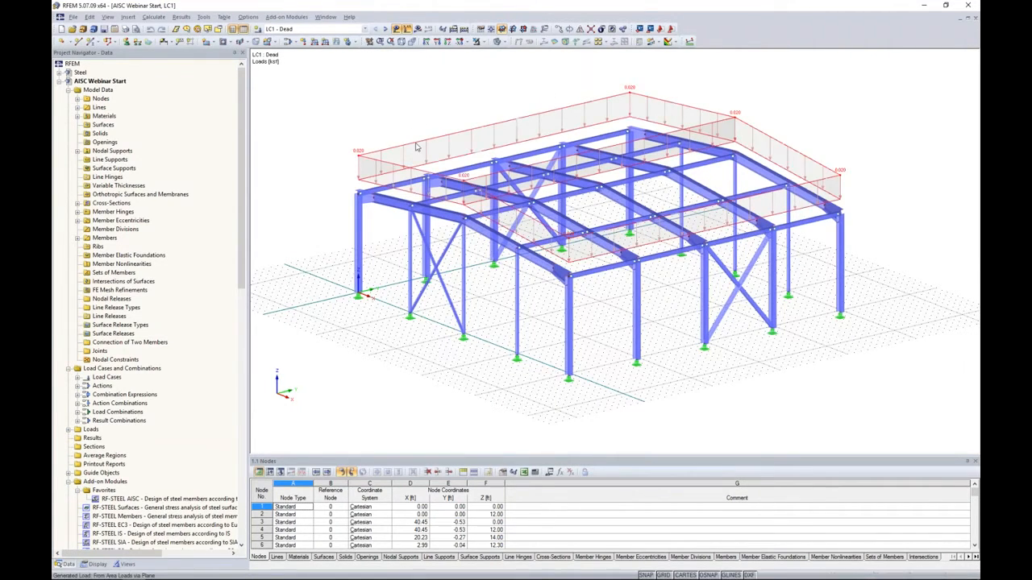
right_click(417, 145)
click(438, 177)
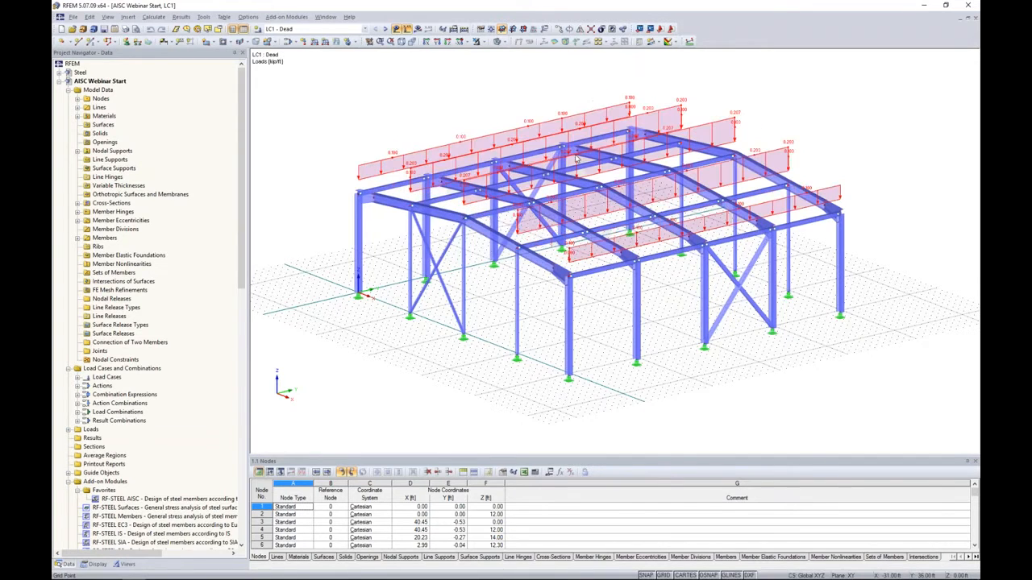
ctrl+middle_drag(347, 230, 381, 230)
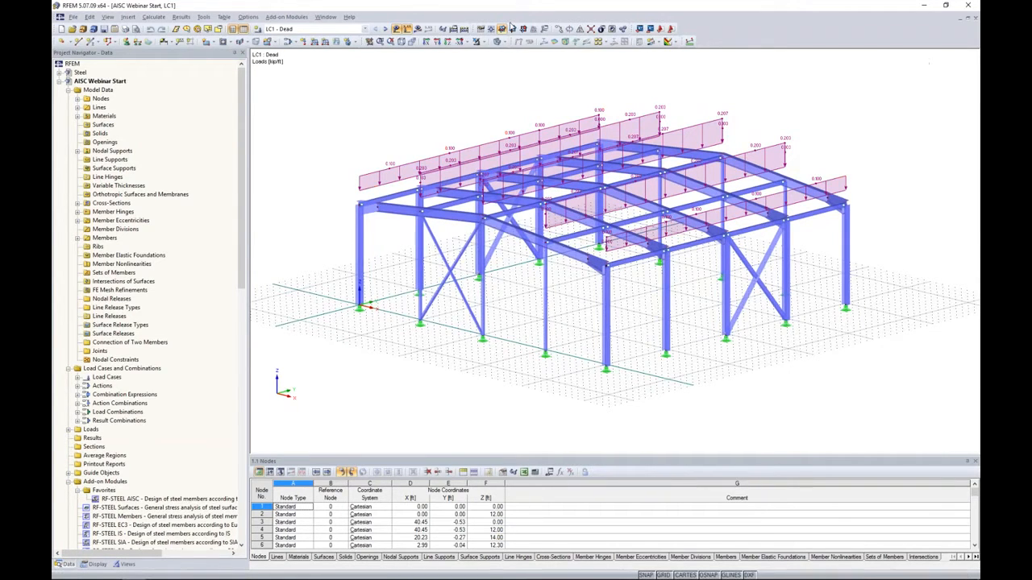
Step: Switch to load case LC2 - Live and turn off the separate display of its generated roof load
click(385, 31)
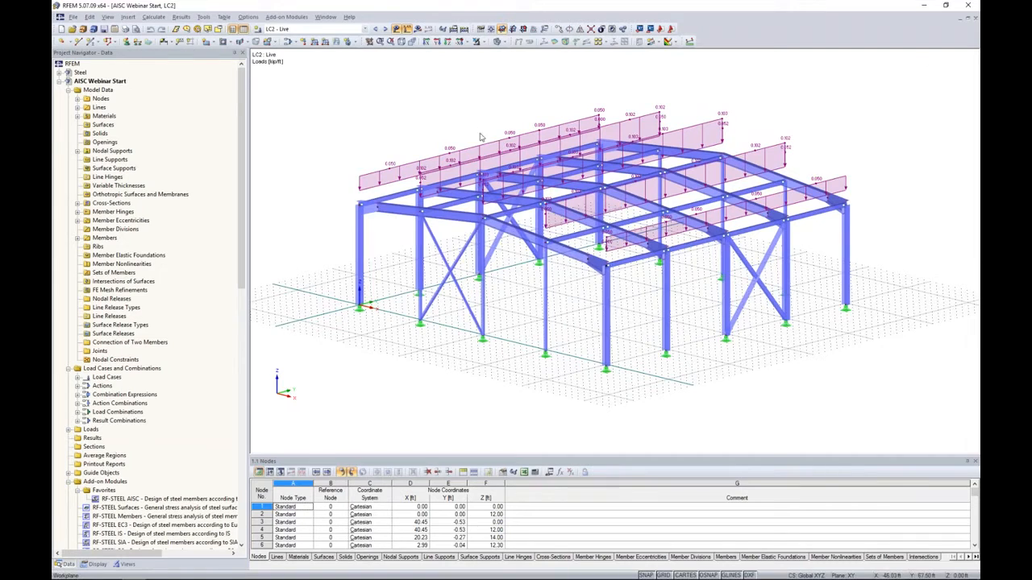
right_click(443, 160)
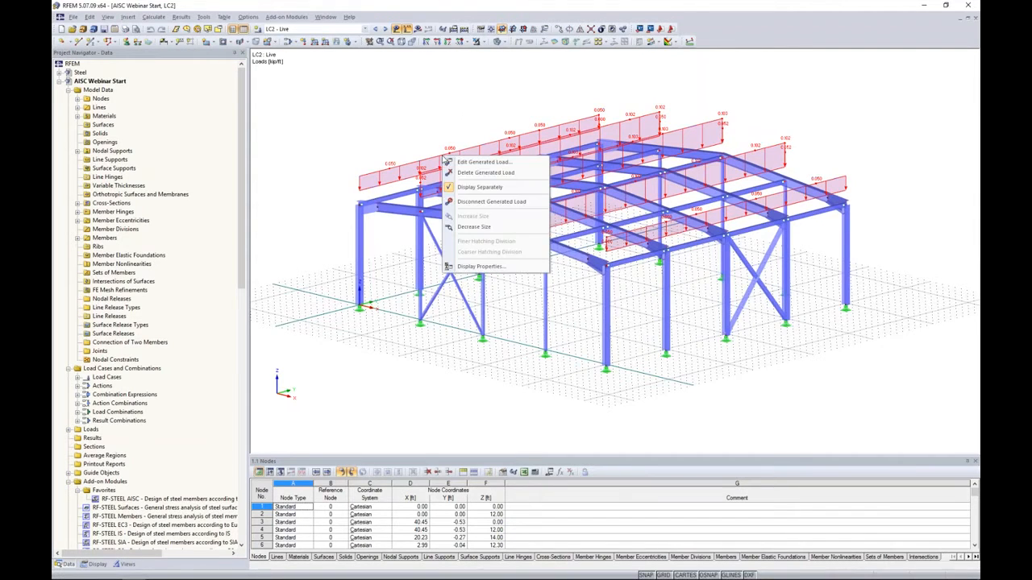
click(459, 187)
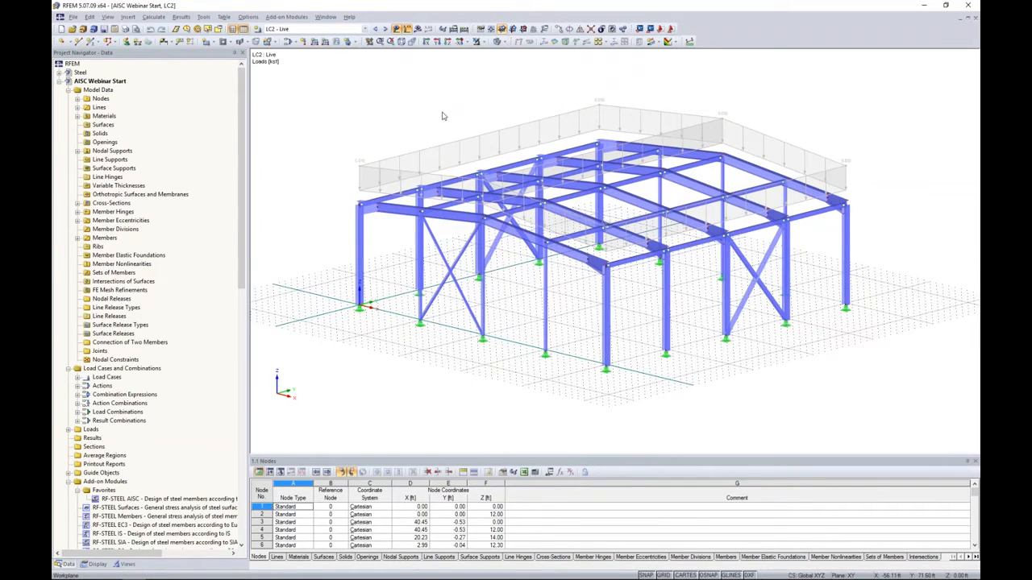
Step: Switch to LC3 - Wind 1 and review the ASCE/SEI 7-10 wind load generator for vertical walls with roof, without generating loads
click(387, 30)
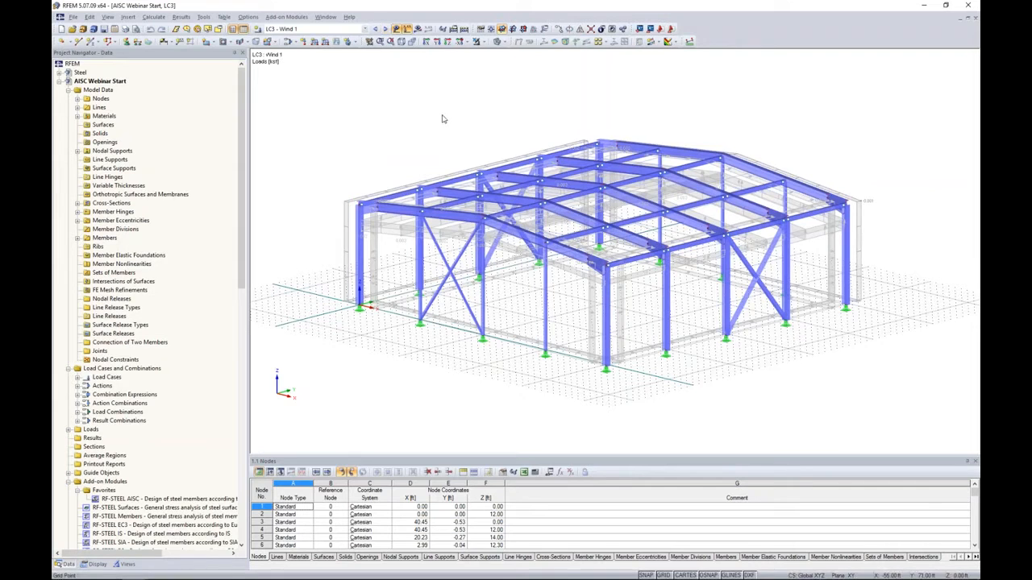
click(205, 18)
mouse_move(242, 199)
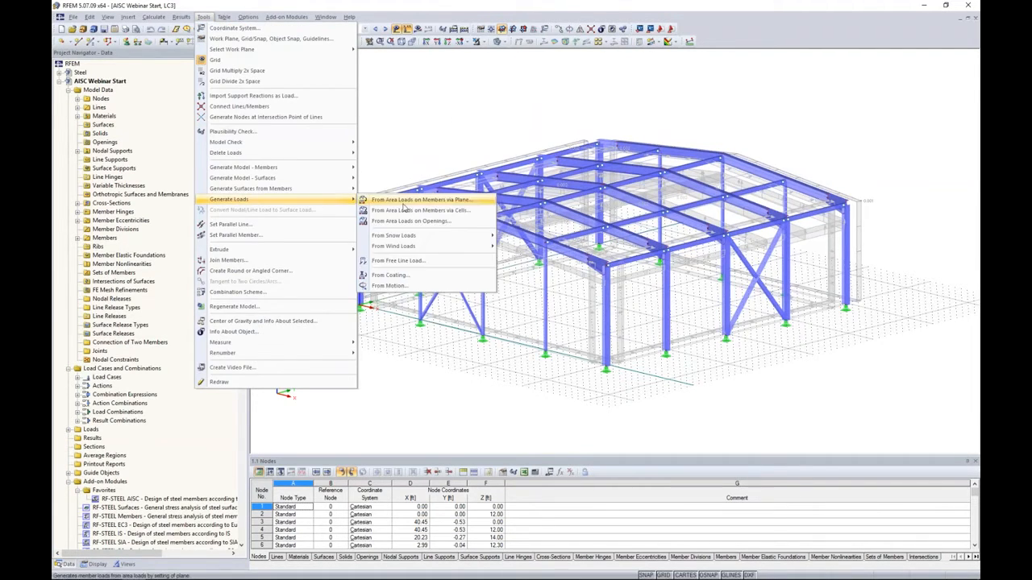
mouse_move(401, 250)
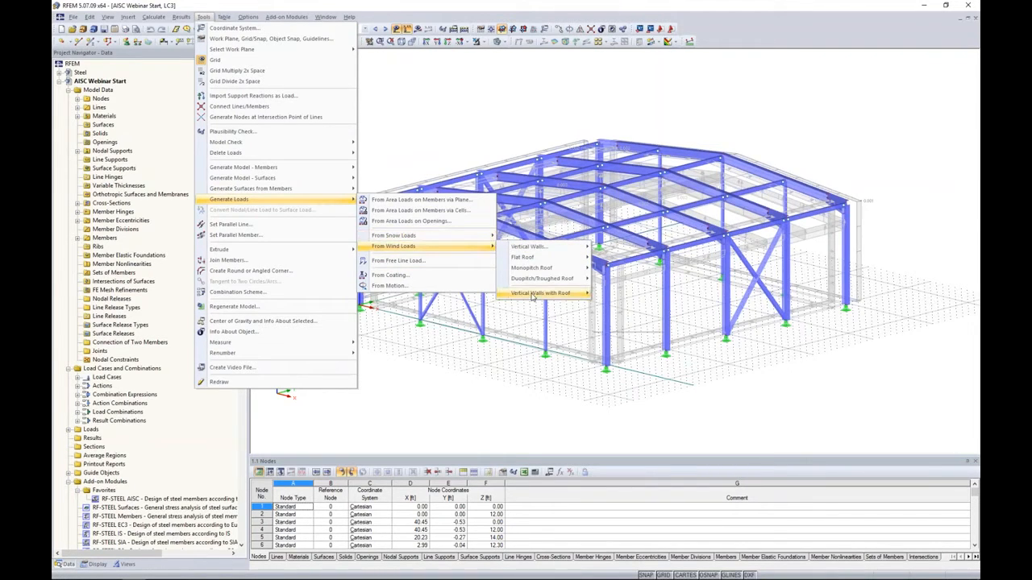
mouse_move(532, 295)
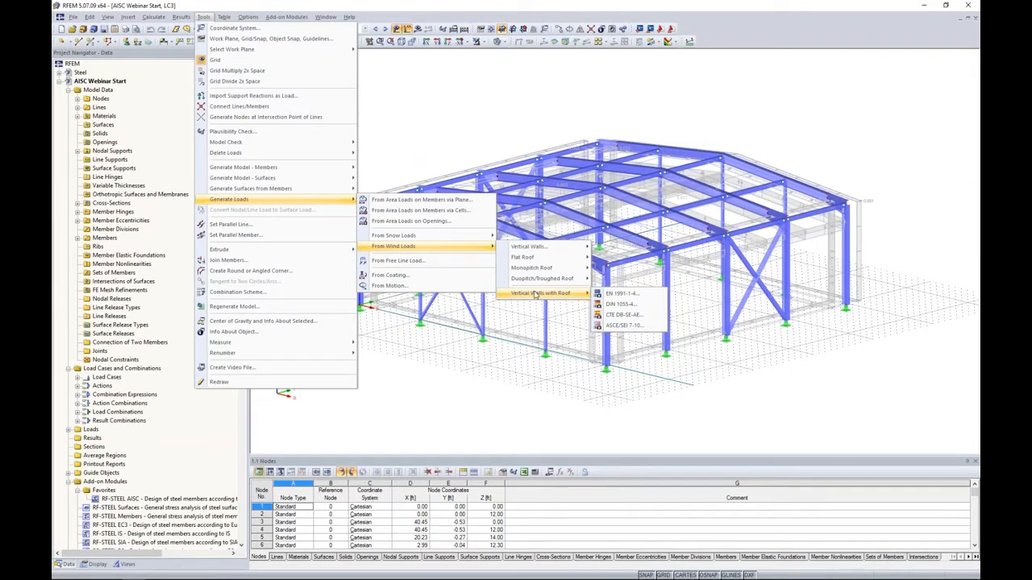
click(605, 326)
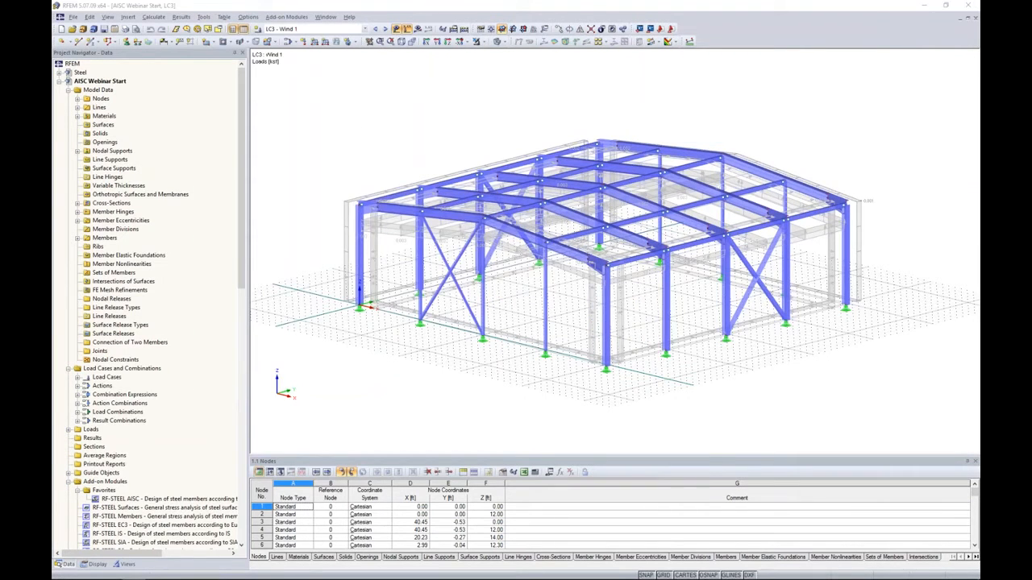
drag(503, 89, 489, 66)
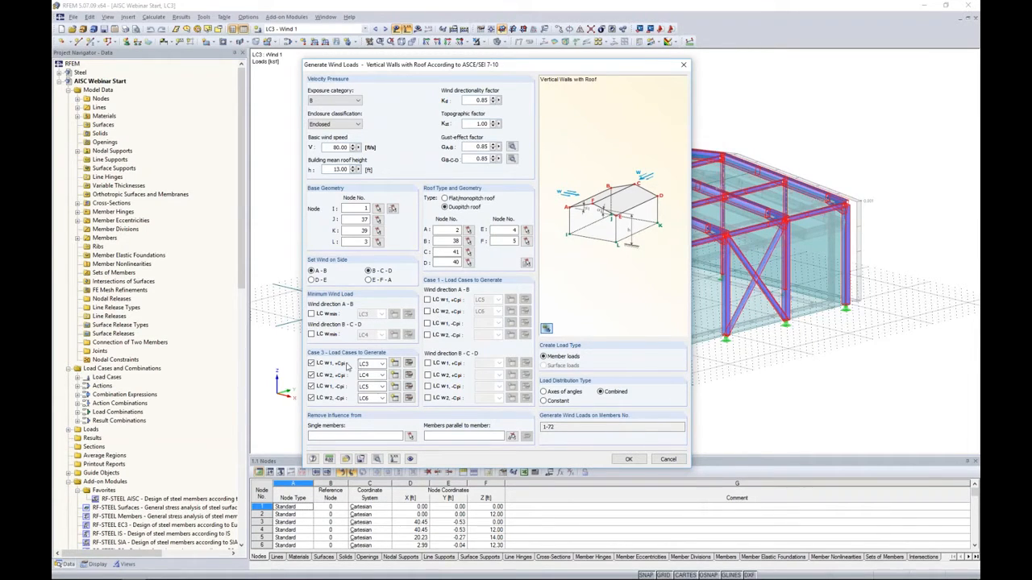
click(671, 459)
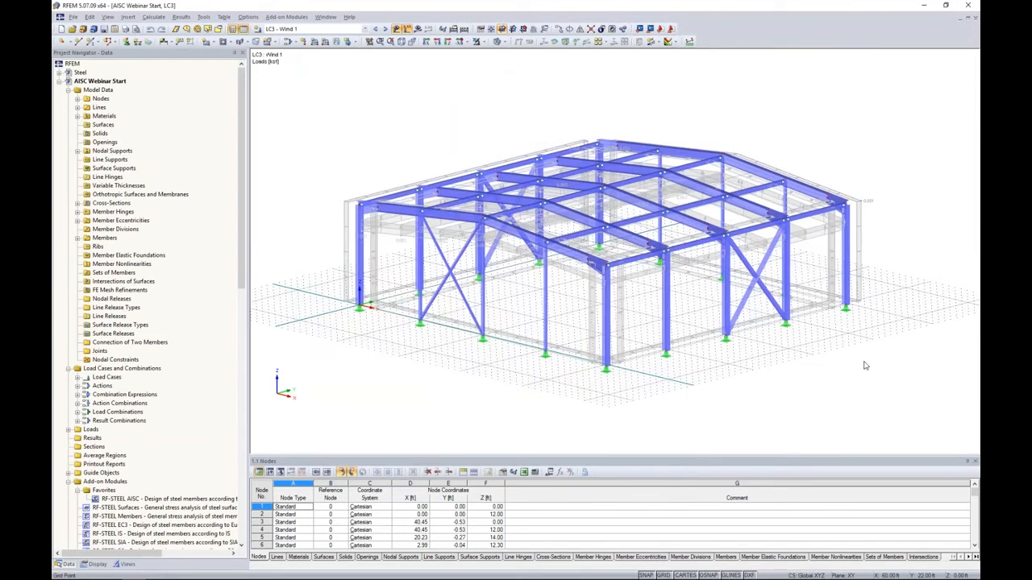
Step: Step through the remaining wind load cases up to LC6 - Wind 4 to view their loads
click(365, 29)
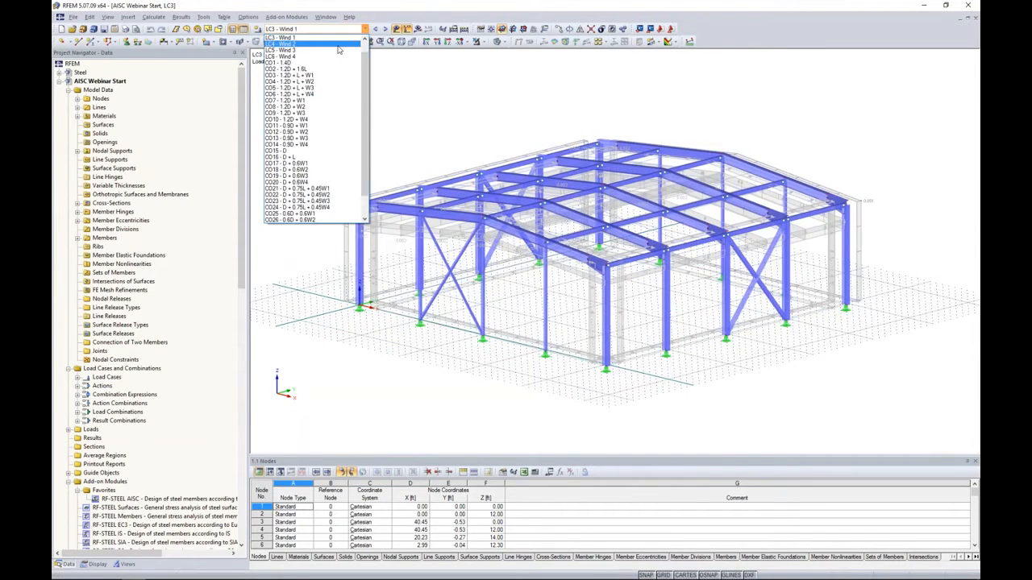
click(337, 44)
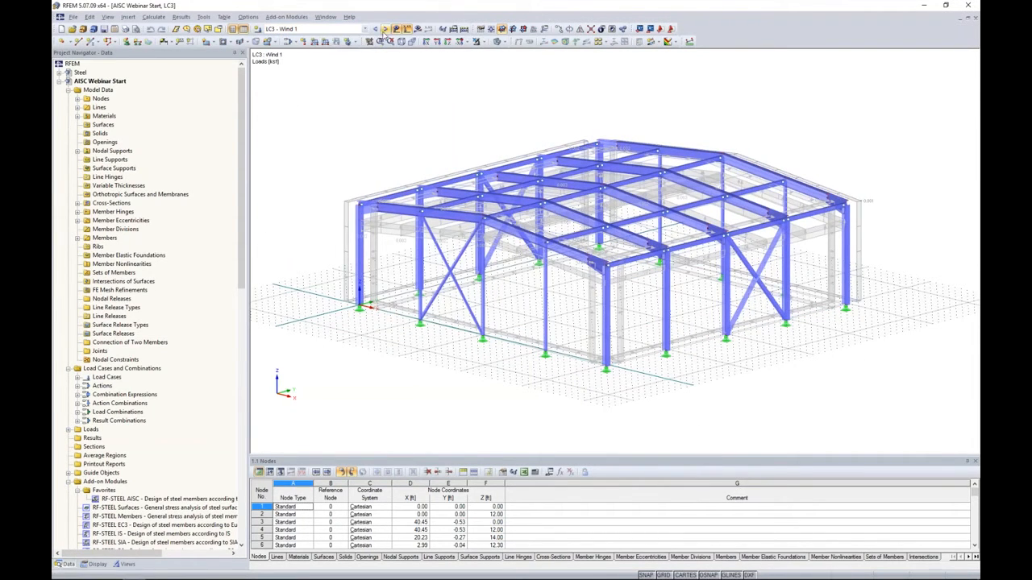
click(385, 29)
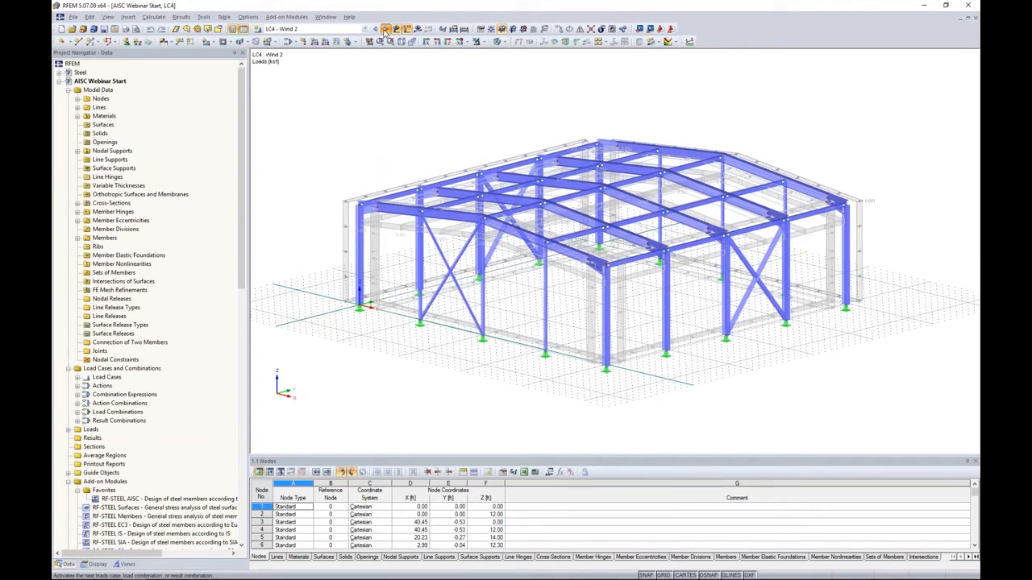
click(386, 29)
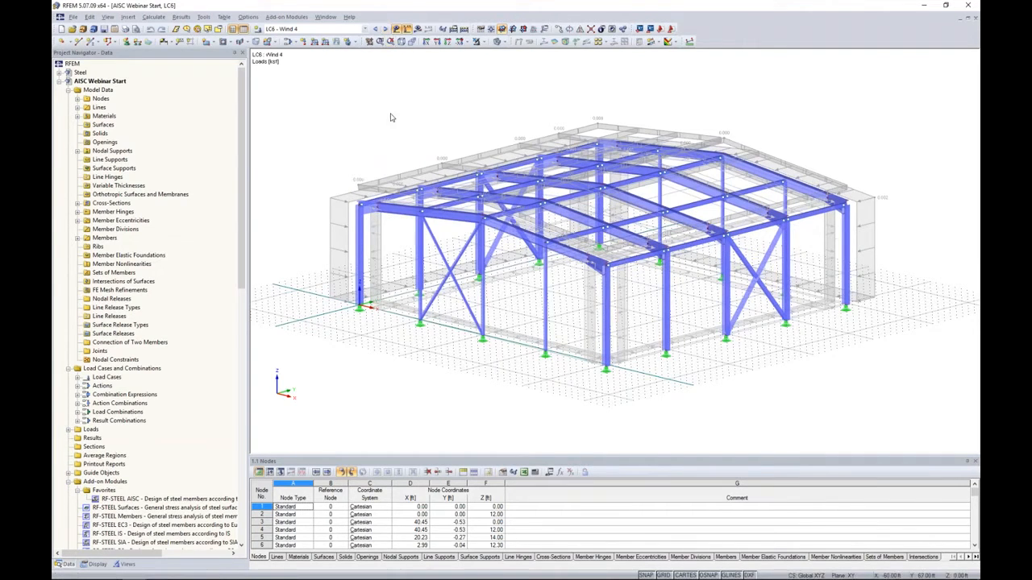
Step: Open the load cases and combinations settings and examine the ASCE 7-10 formulas behind the Section 2.4 (ASD) and Section 2.3 (LRFD) combination expressions
click(289, 42)
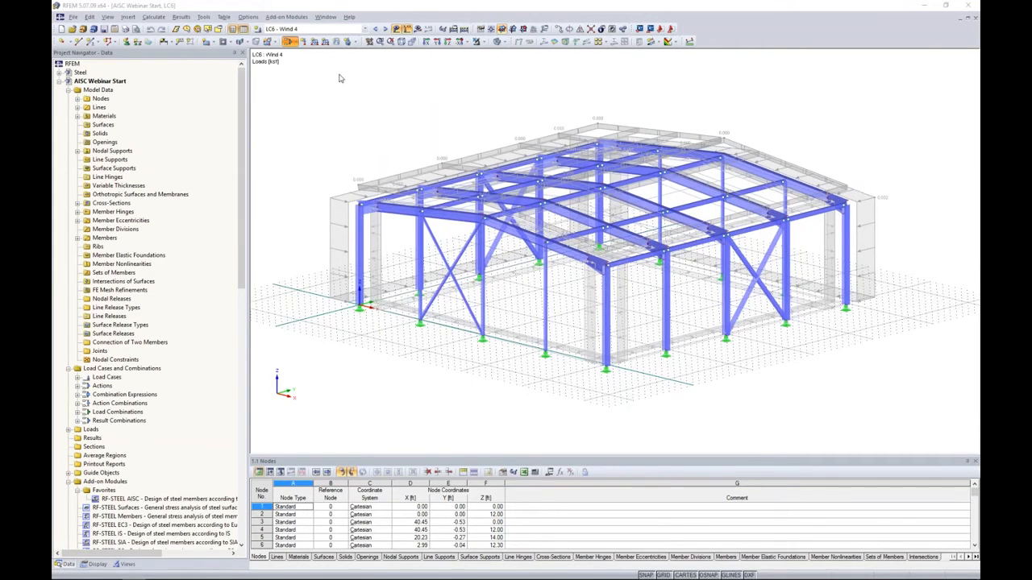
drag(357, 129, 350, 102)
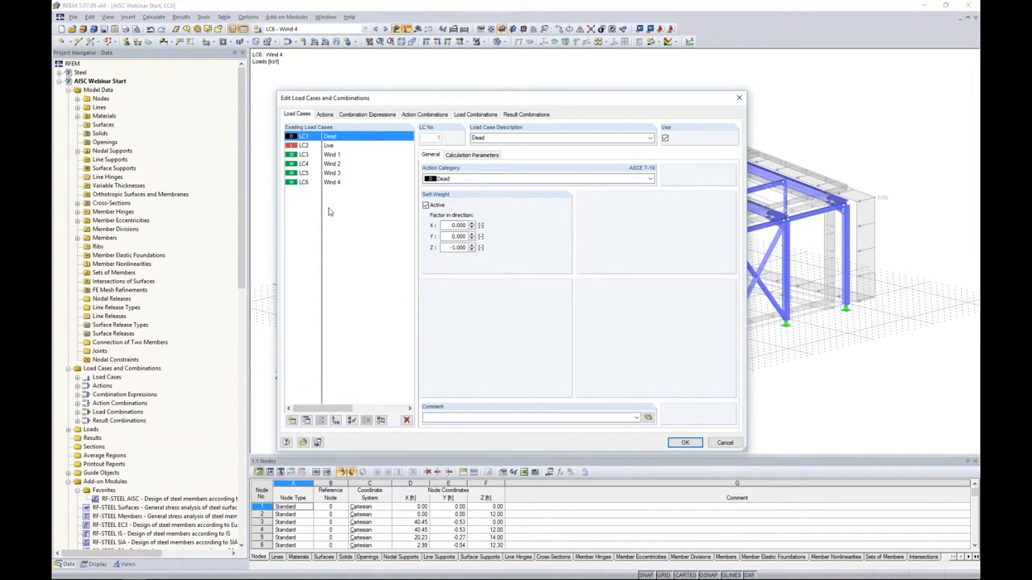
click(355, 114)
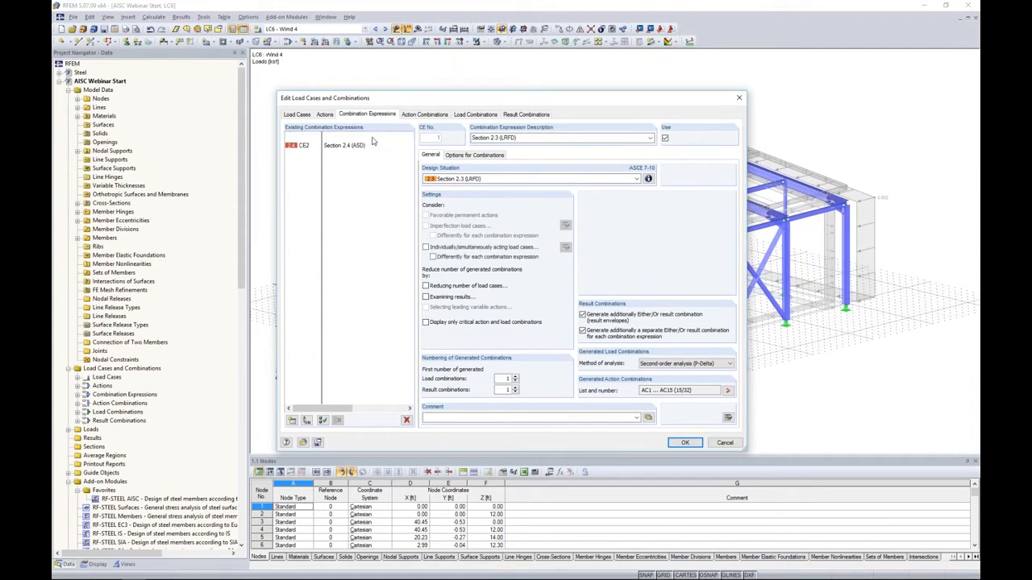
click(370, 146)
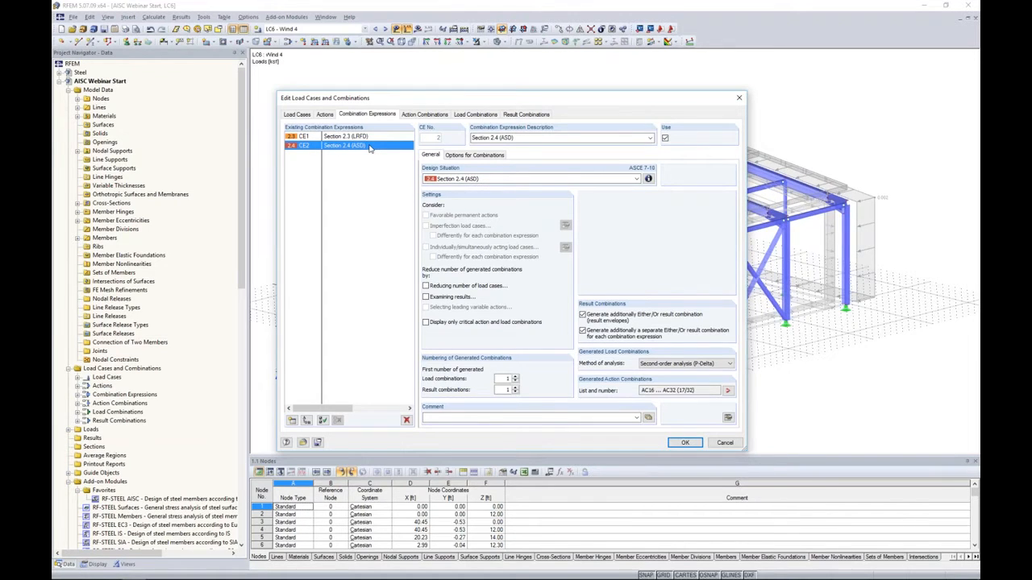
click(648, 179)
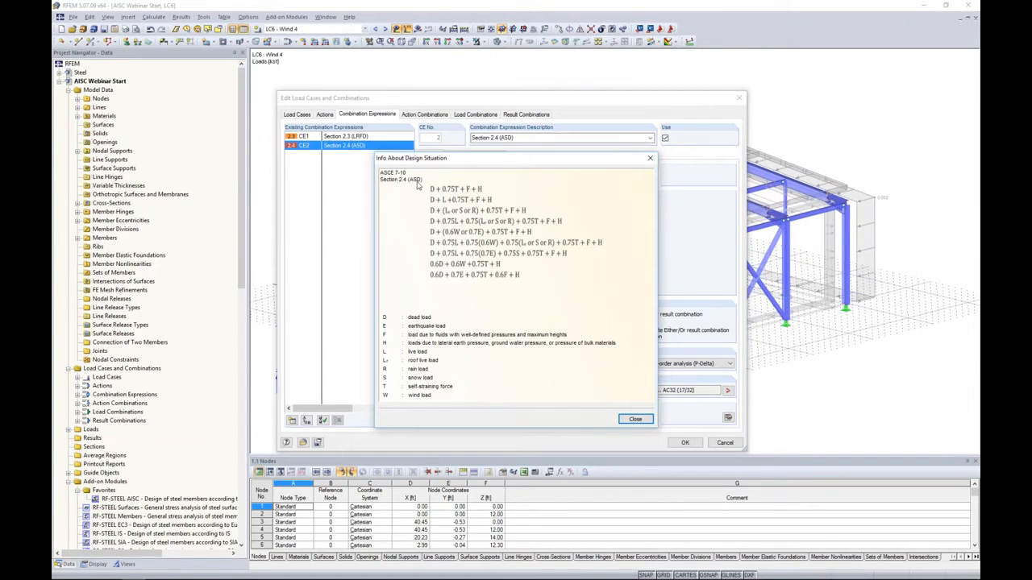
click(649, 158)
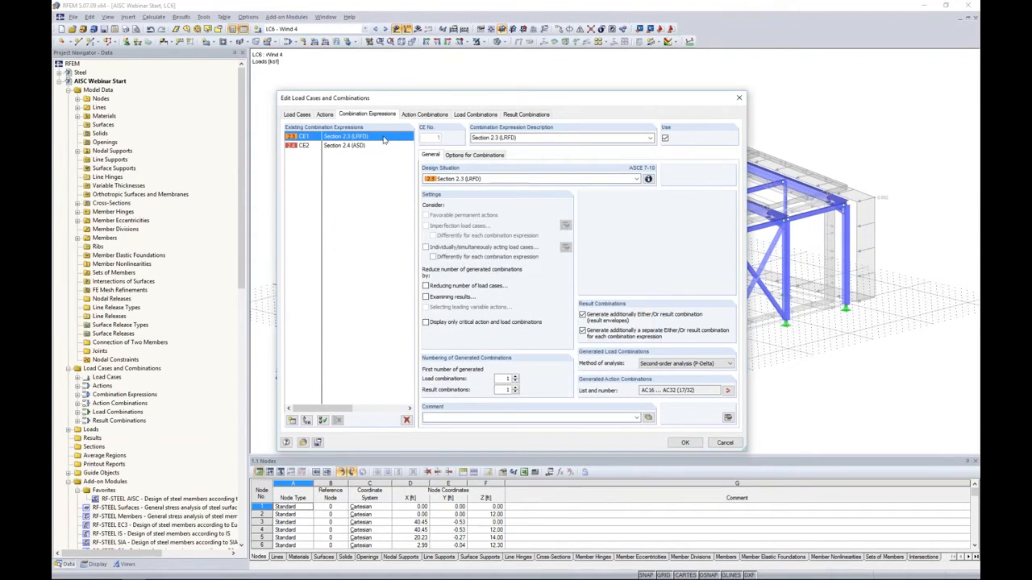
click(648, 179)
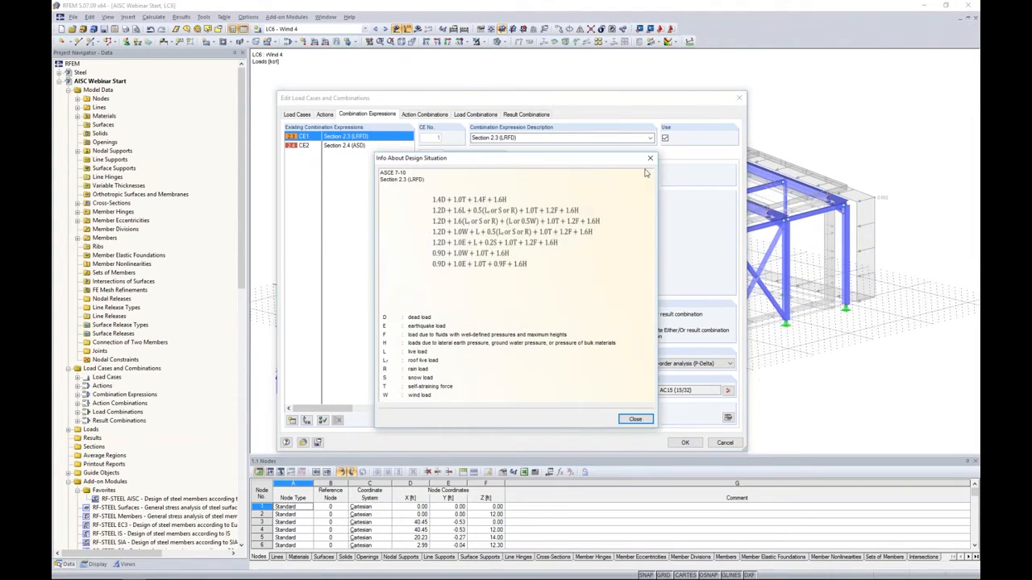
click(650, 159)
Step: Look over the generated load combinations and the action categories available for load case LC1 - Dead
click(476, 114)
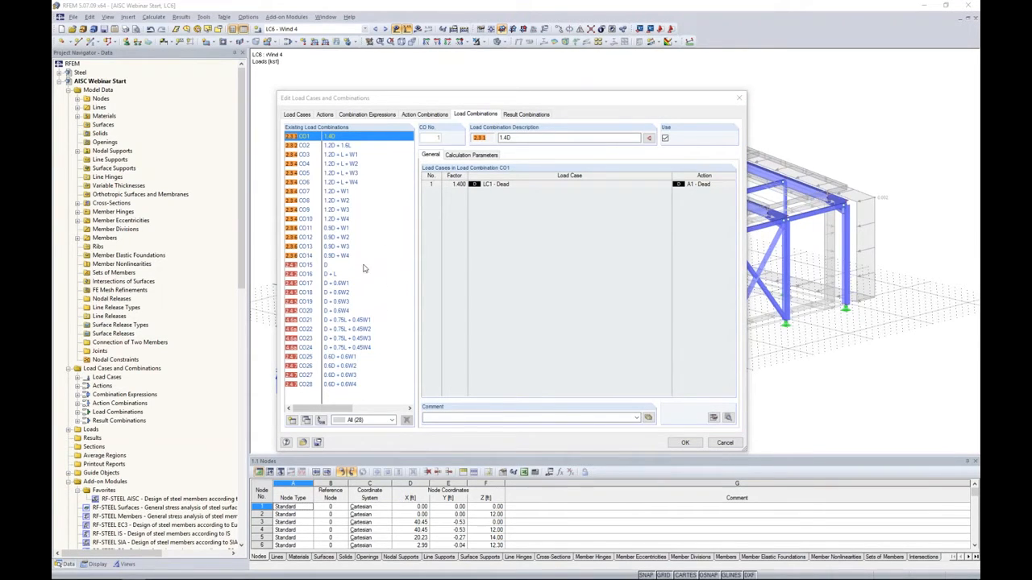
click(300, 117)
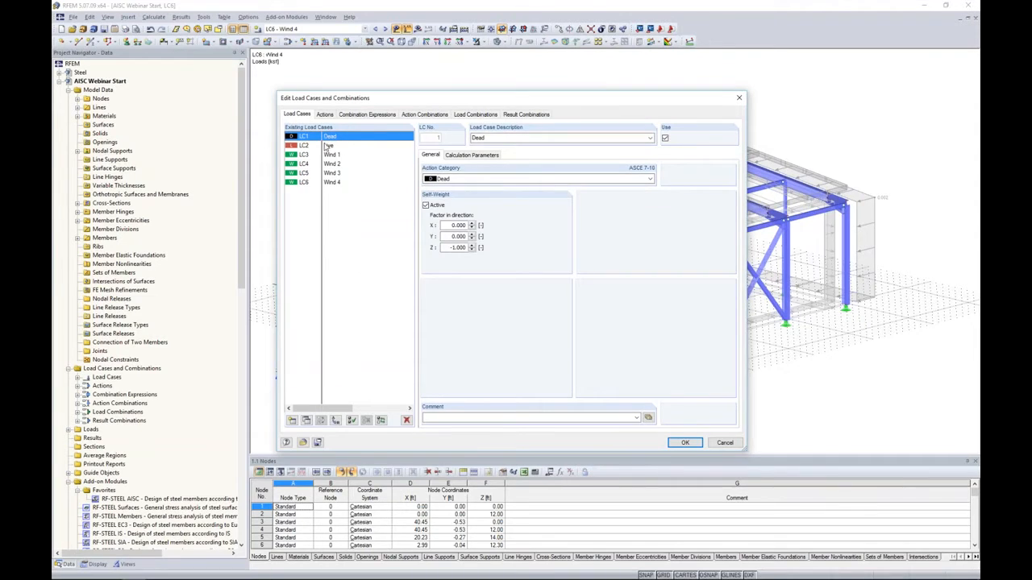
click(450, 180)
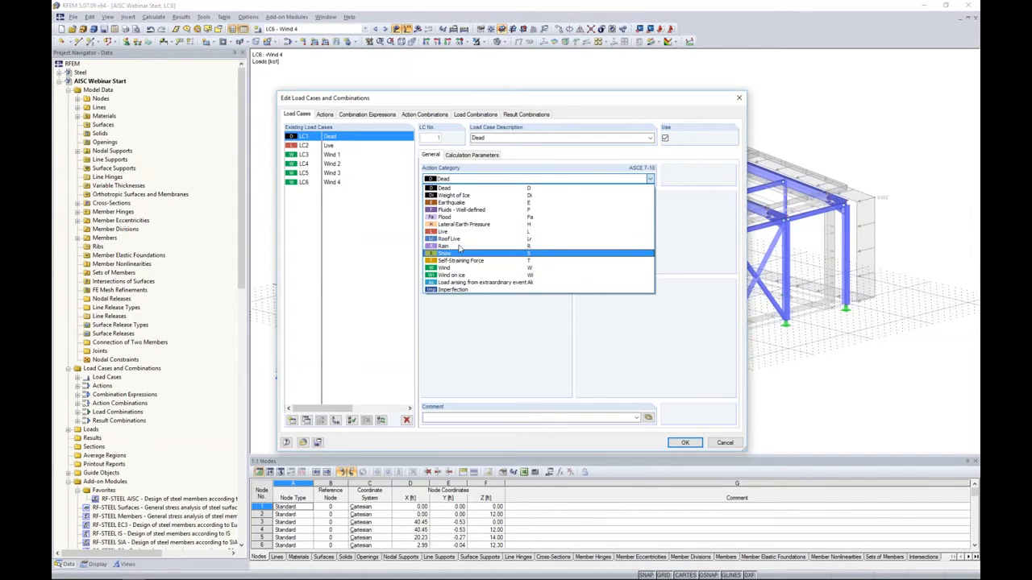
click(373, 257)
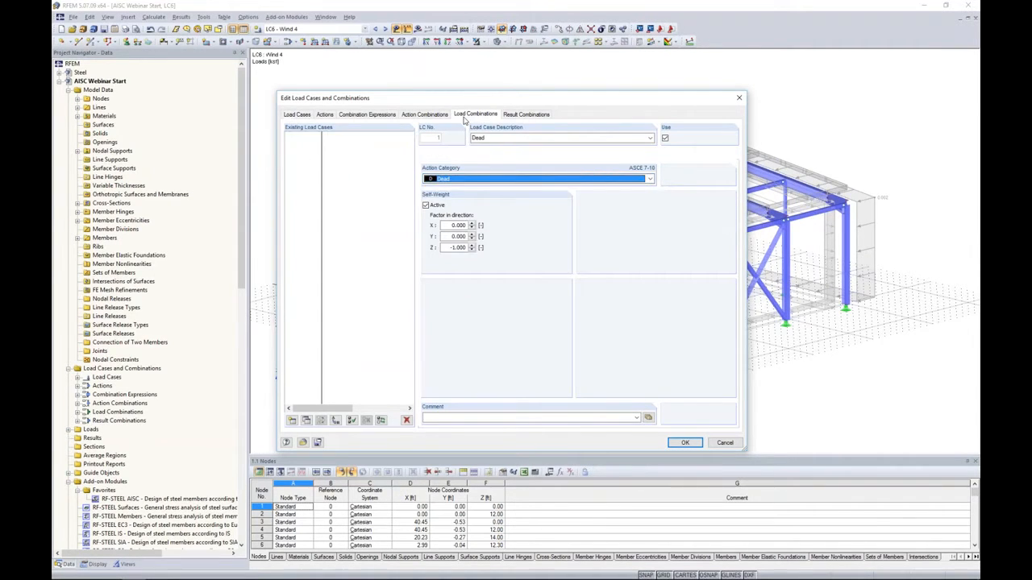
Step: Review the load combinations together with result combinations RC1 for Section 2.3 (LRFD) and RC2 for Section 2.4 (ASD)
click(463, 117)
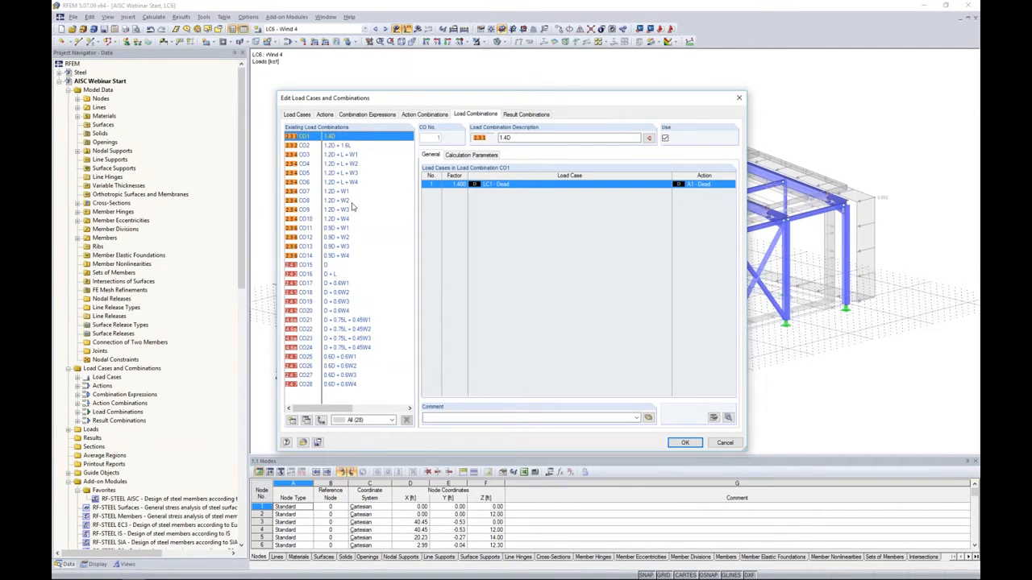
click(523, 115)
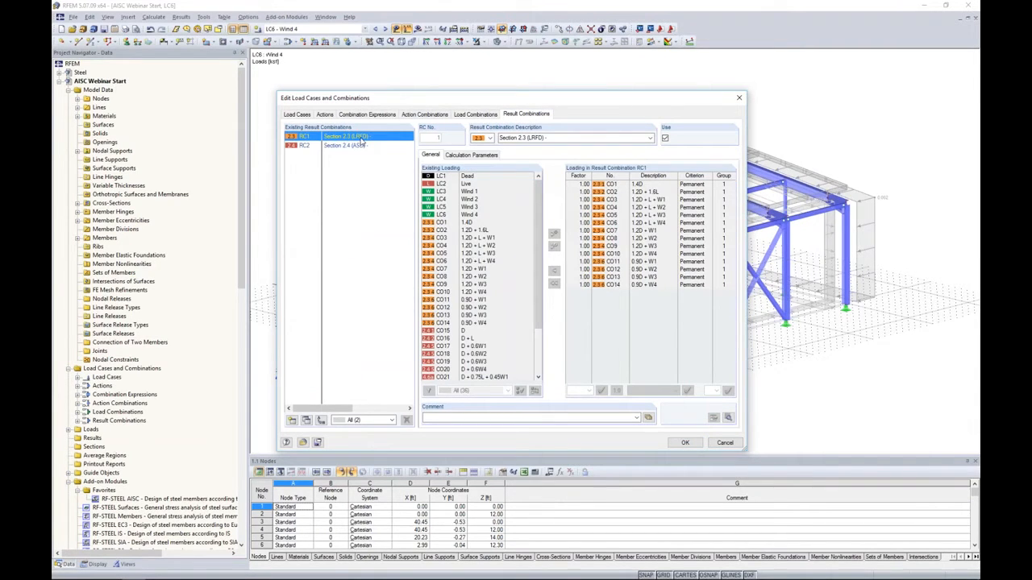
click(369, 146)
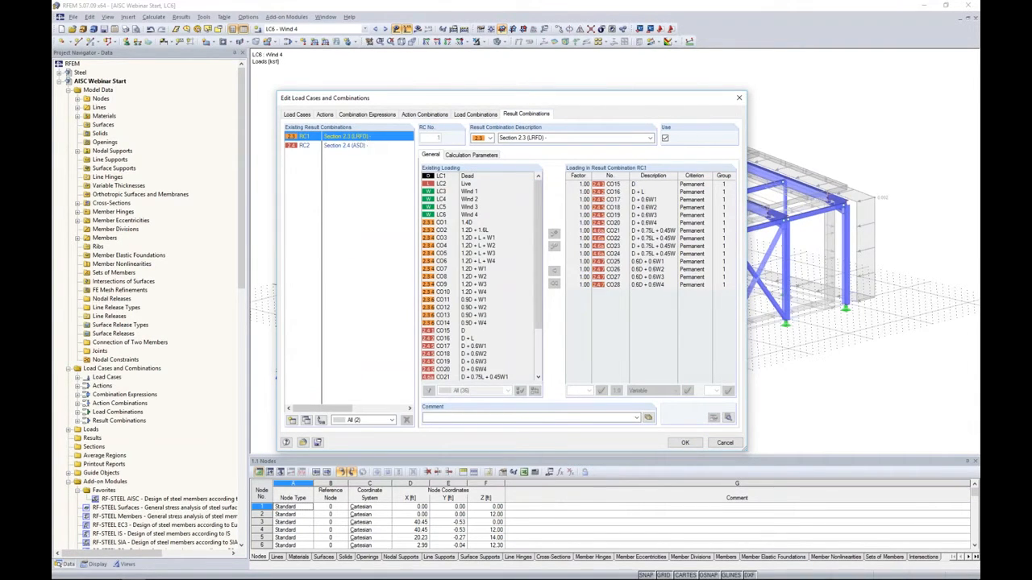
click(469, 118)
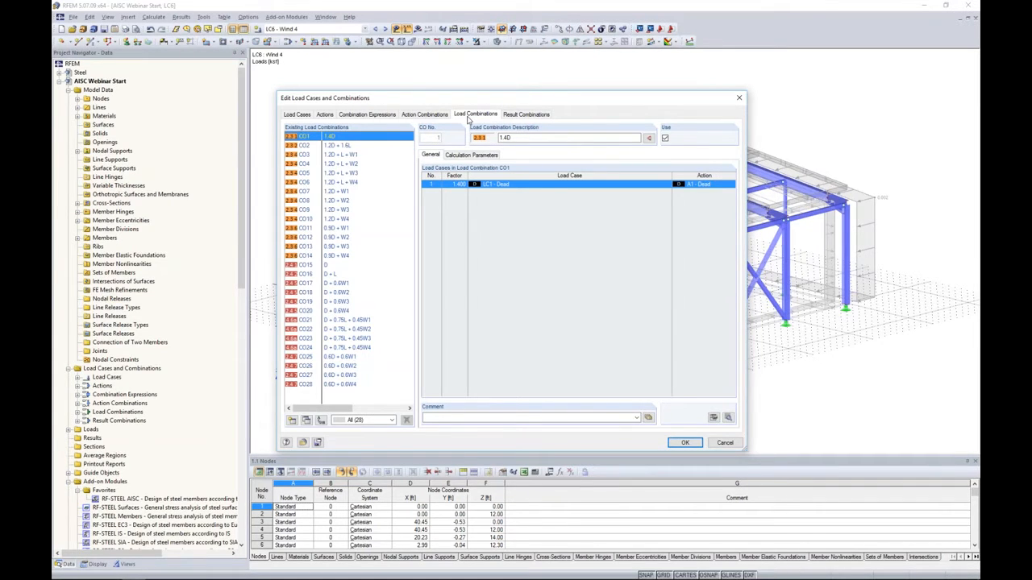
Step: Examine the calculation parameters of load combinations CO1 to CO4, particularly the second-order (P-Delta / P-delta) method of analysis
click(463, 156)
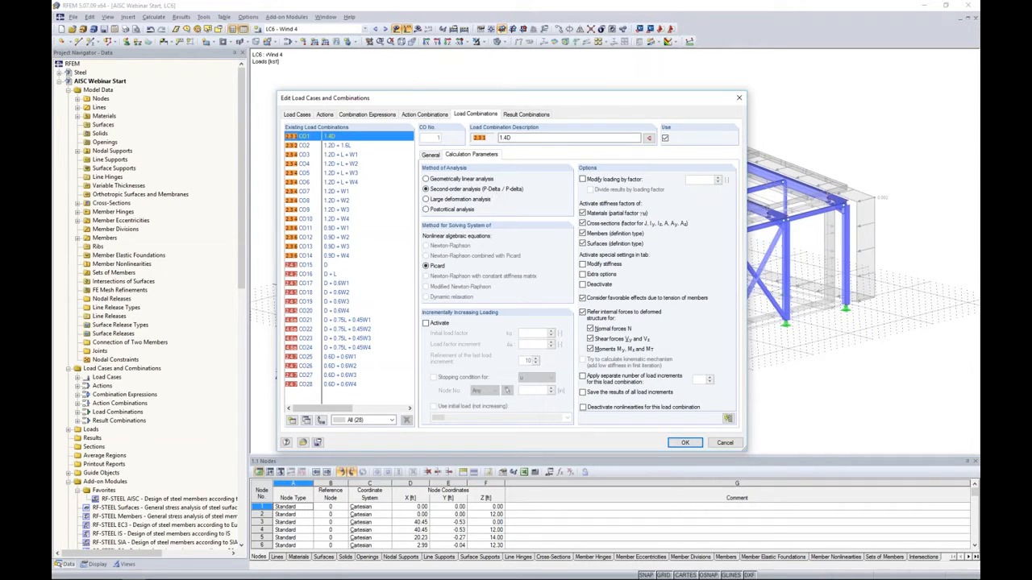
click(978, 137)
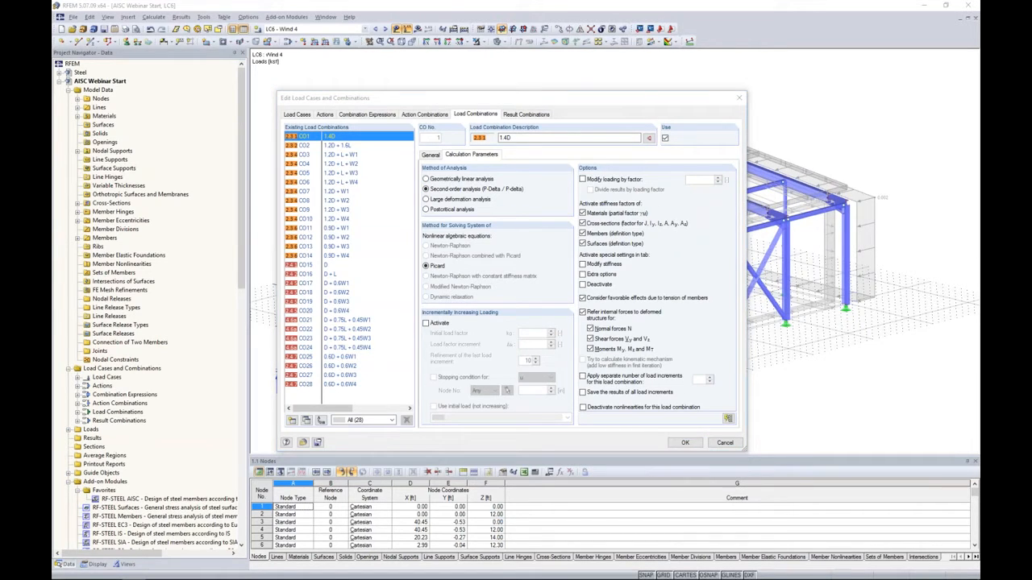
click(522, 188)
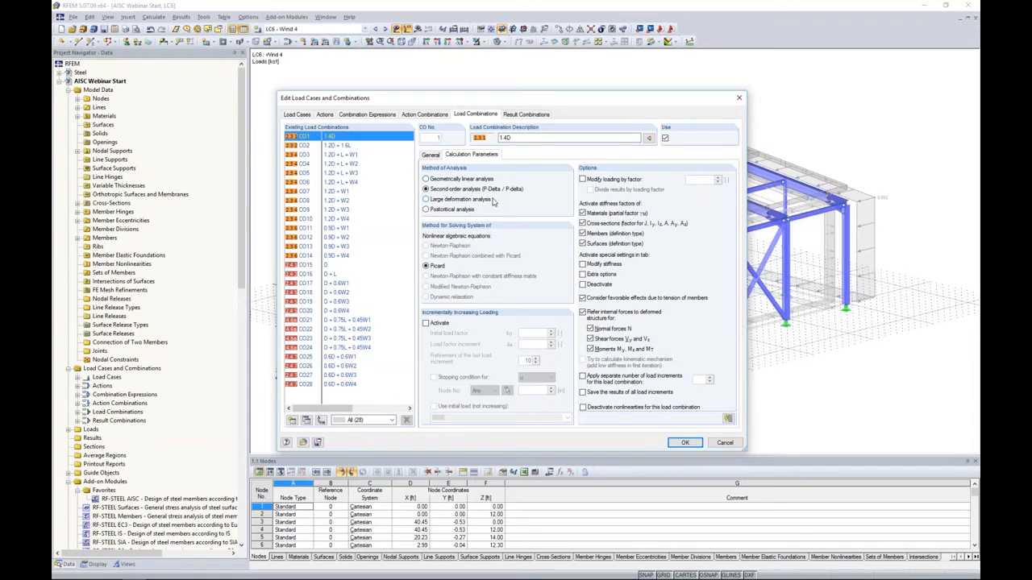
click(334, 146)
click(332, 155)
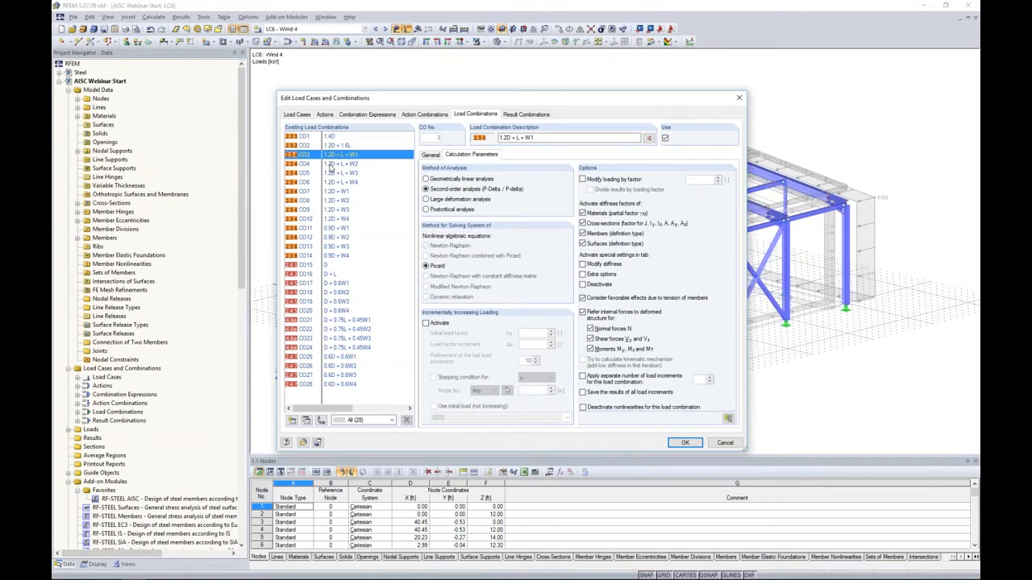
click(334, 164)
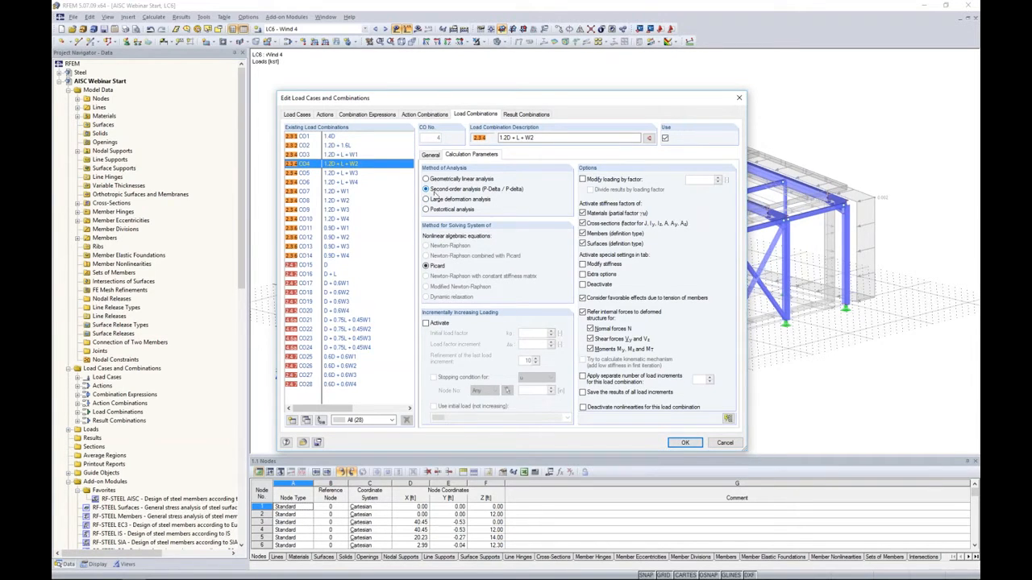
Step: Switch to the PowerPoint slide show and show the RFEM and P-Δ / P-δ slide
key(alt+Tab)
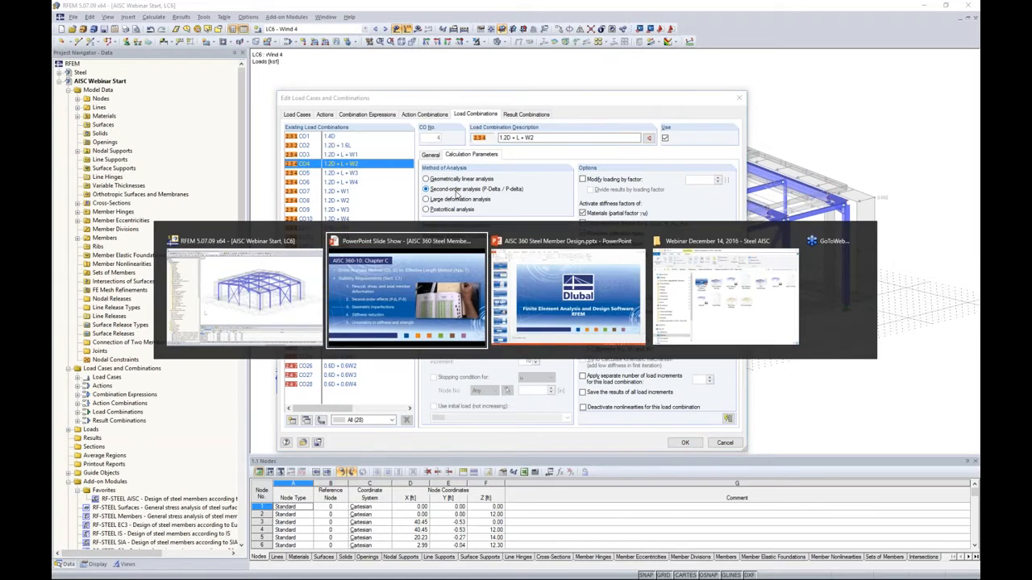
key(Right)
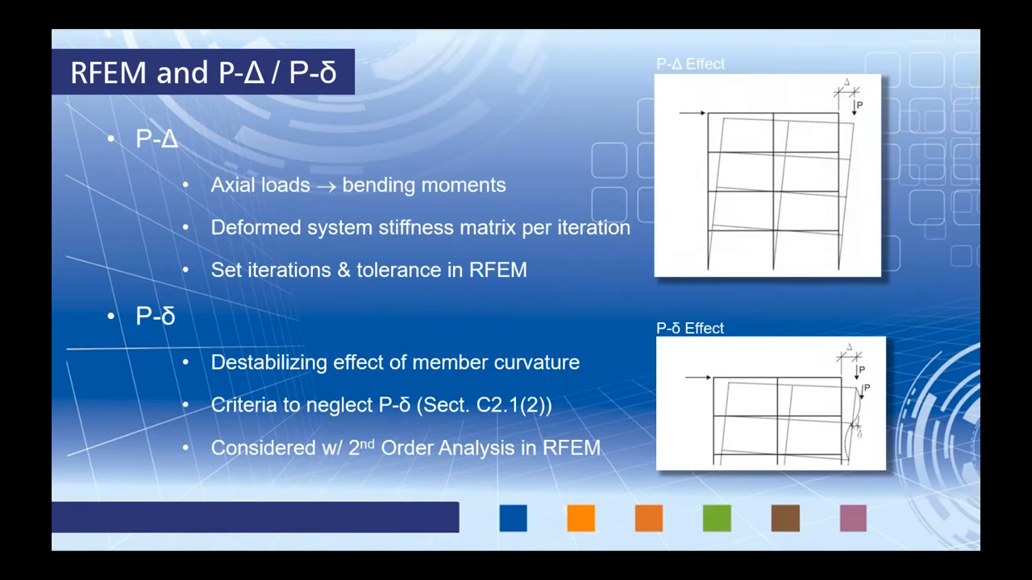
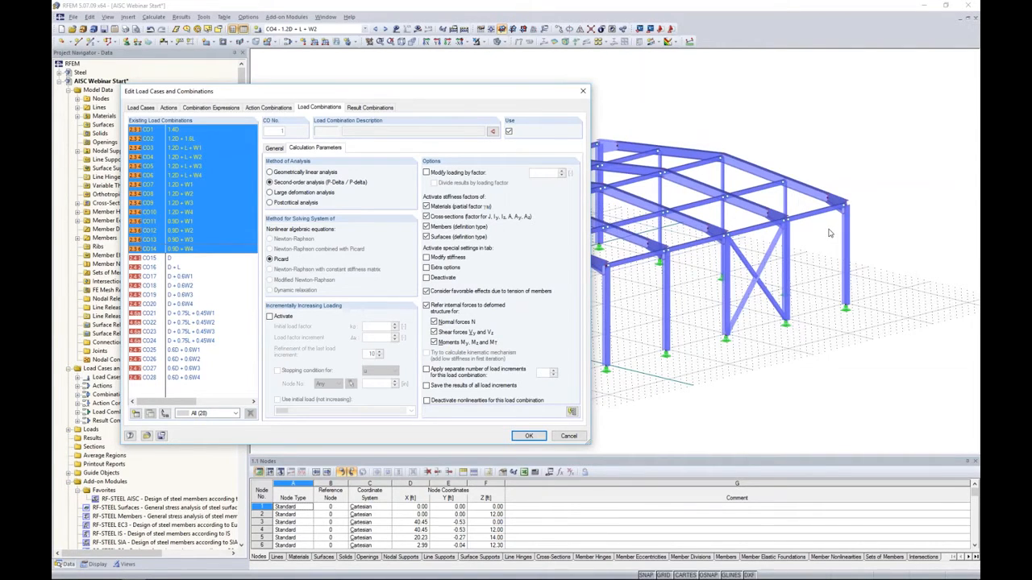
Step: Review the calculation parameters of load combination CO10 and of the live-plus-wind combinations CO3 to CO6
click(232, 213)
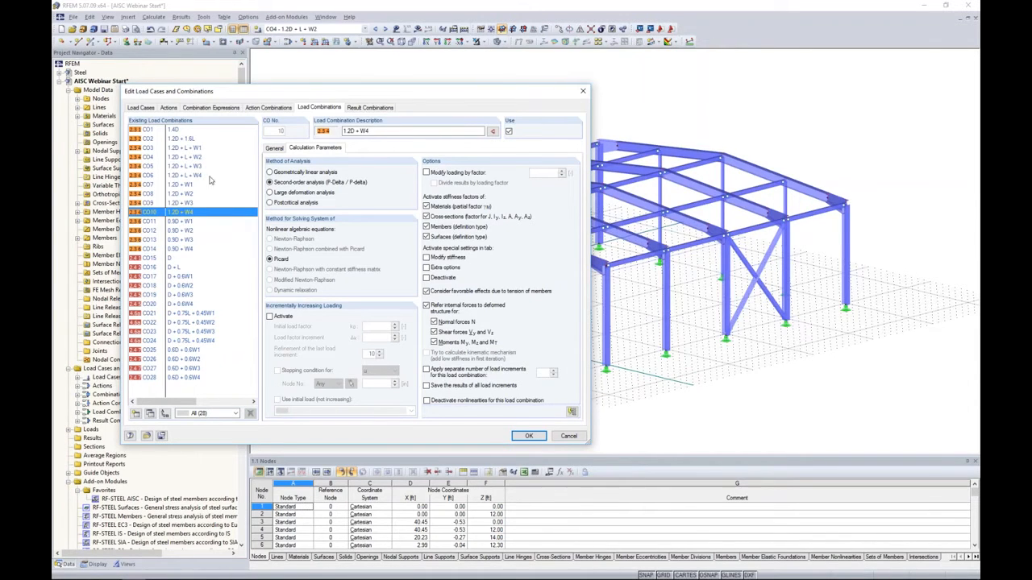
click(203, 148)
click(199, 157)
click(196, 167)
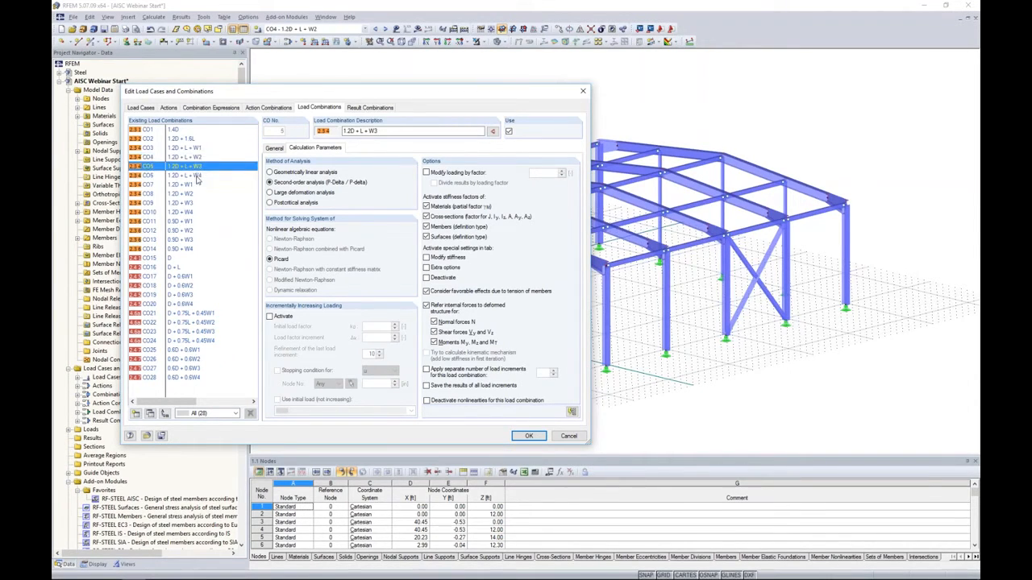
click(195, 175)
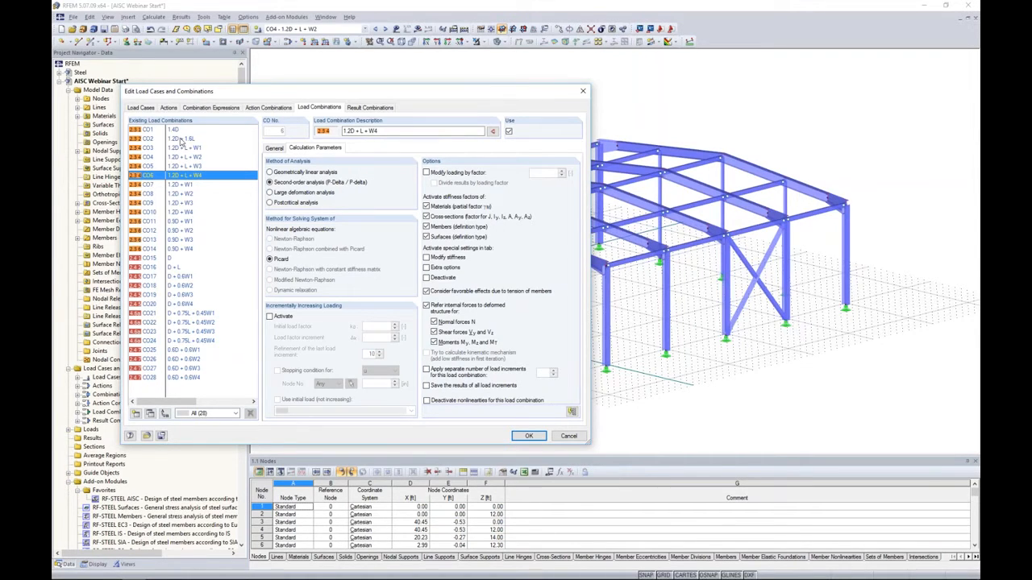
Step: Create load case LC7 with the action category Imperfection and the description "Imp. +X"
drag(226, 93, 353, 81)
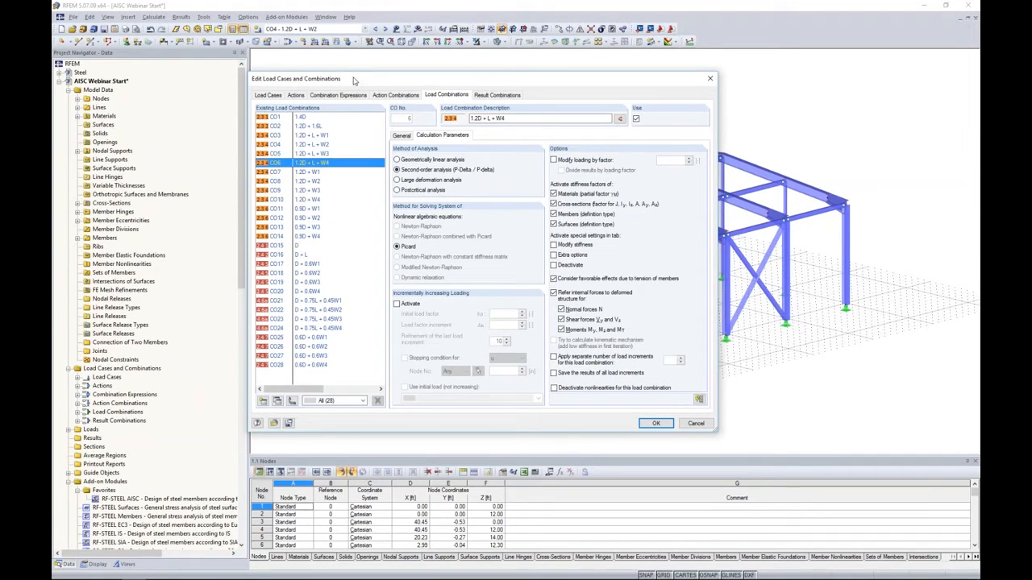
click(268, 96)
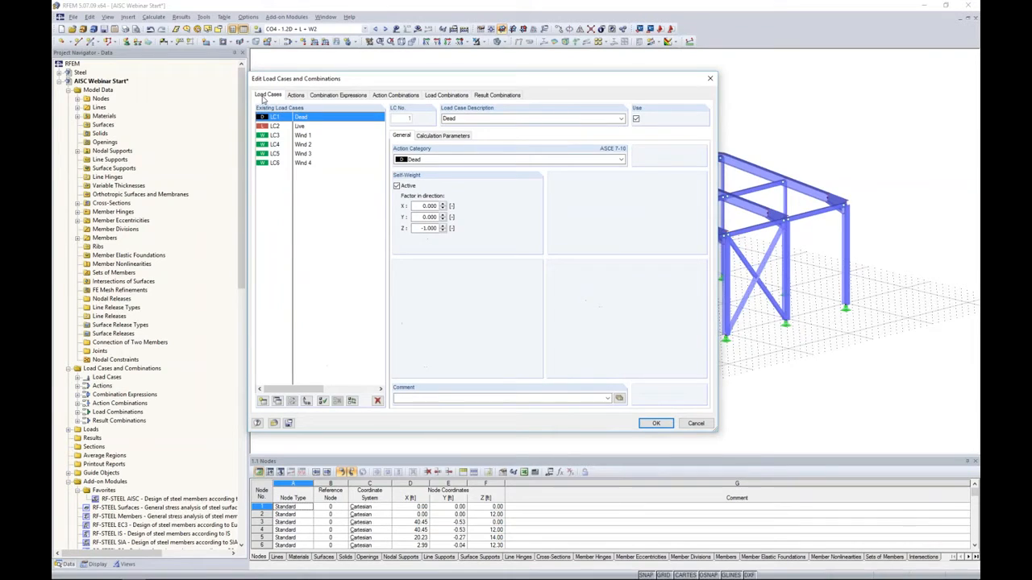
click(263, 401)
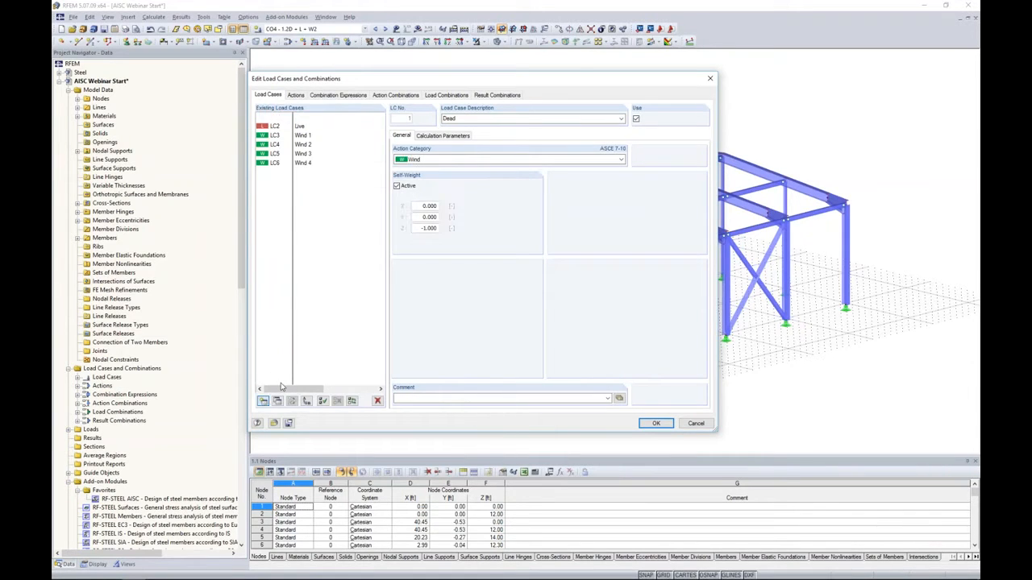
click(434, 159)
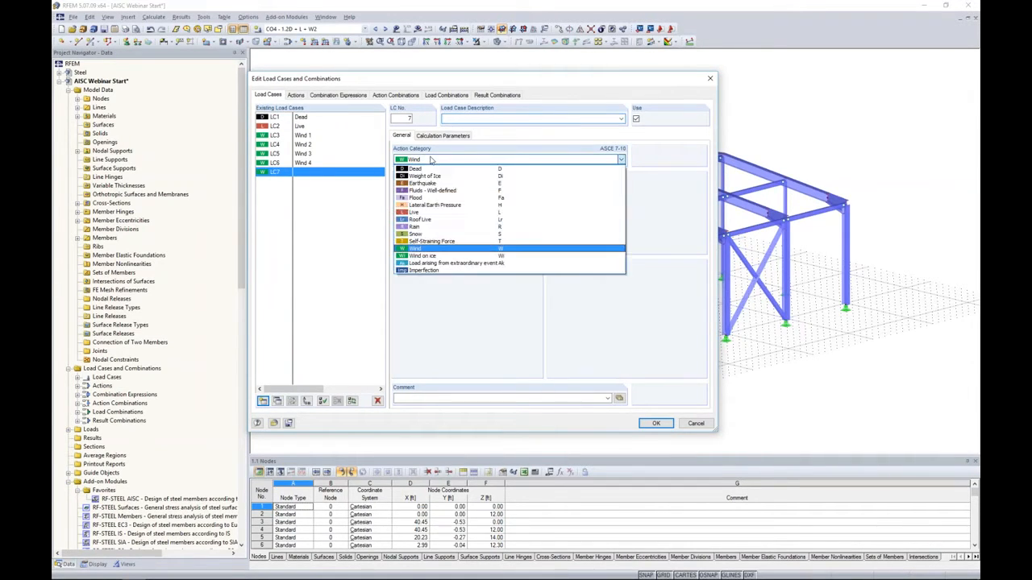
click(412, 271)
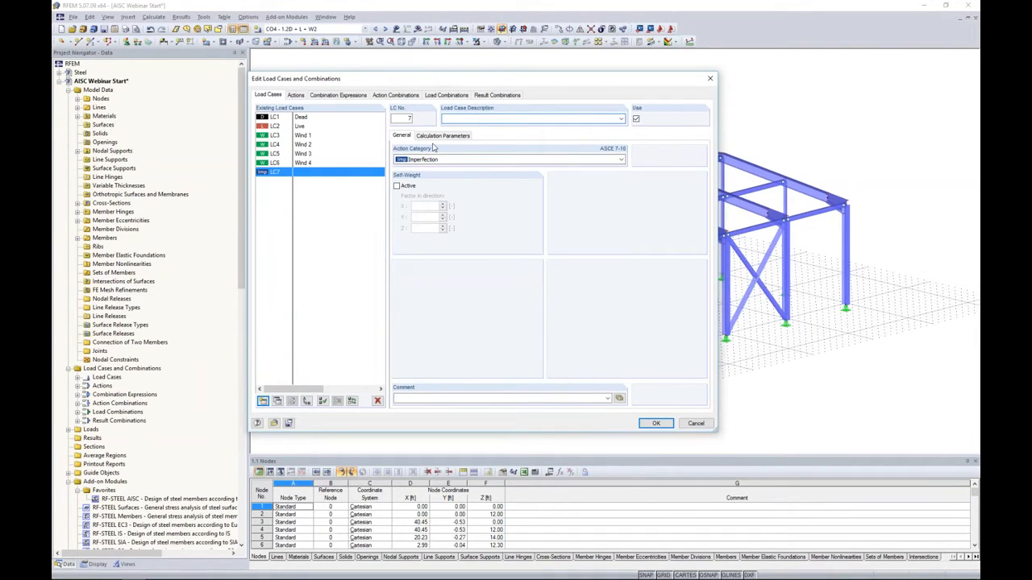
text(Imp. +X)
Step: Copy the Imp. +X load case as LC8 and change its description to "Imp. -X"
click(277, 401)
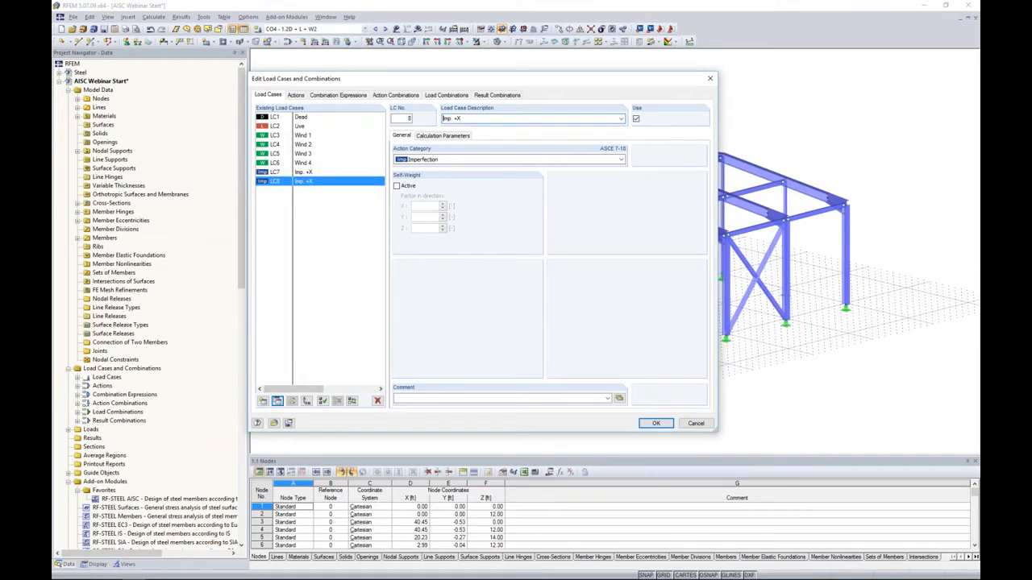
key(BackSpace)
text(-)
Step: Copy the imperfection load case twice for the Y direction, describing LC9 as "Imp. +Y" and LC10 as "Imp. -Y"
click(277, 401)
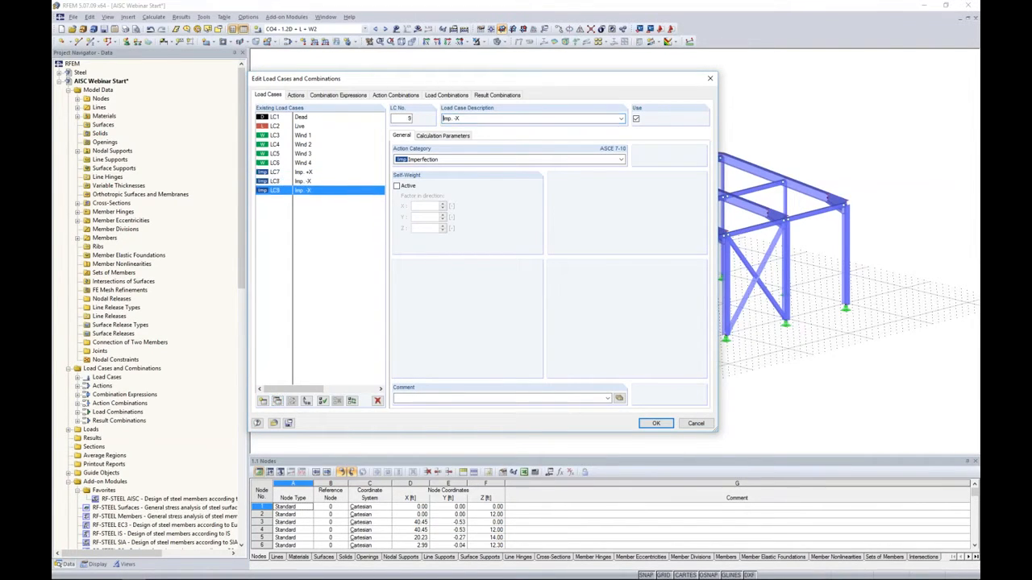
key(BackSpace)
key(BackSpace)
text(+Y)
click(277, 401)
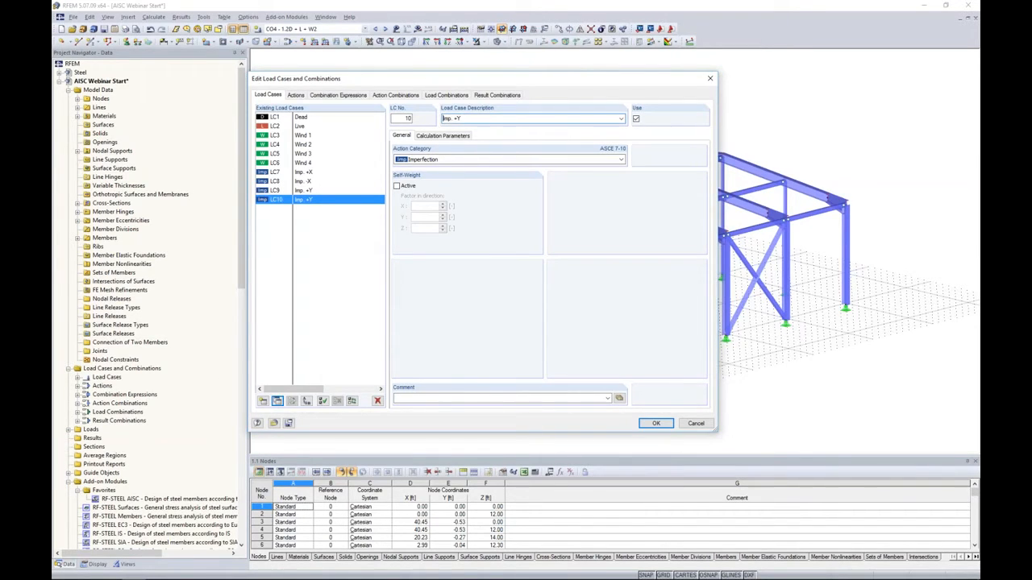
key(BackSpace)
key(BackSpace)
text(-Y)
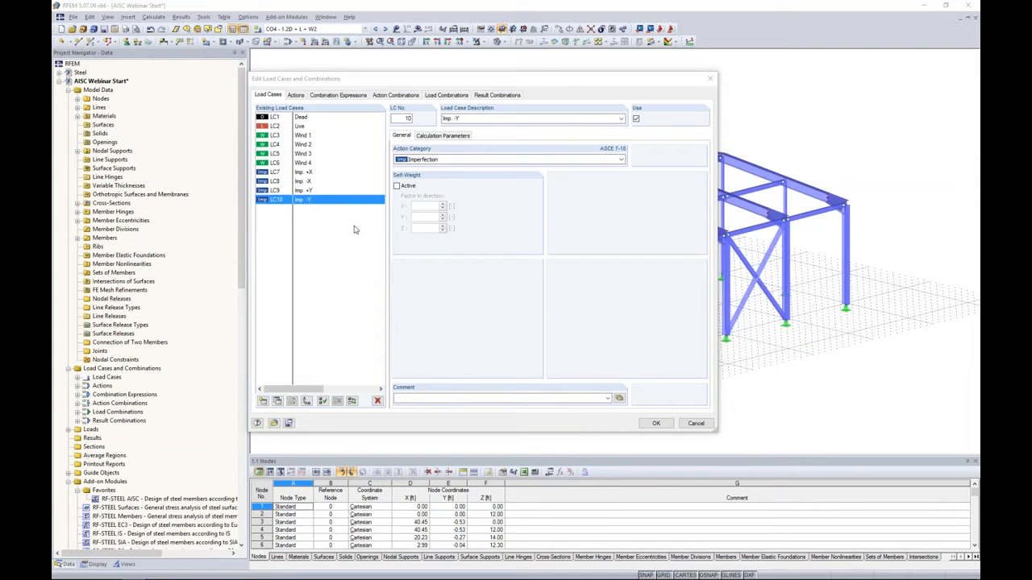
Step: Activate the consideration of imperfection load cases for combination expression CE1, Section 2.3 (LRFD), opening their settings
drag(367, 81, 500, 60)
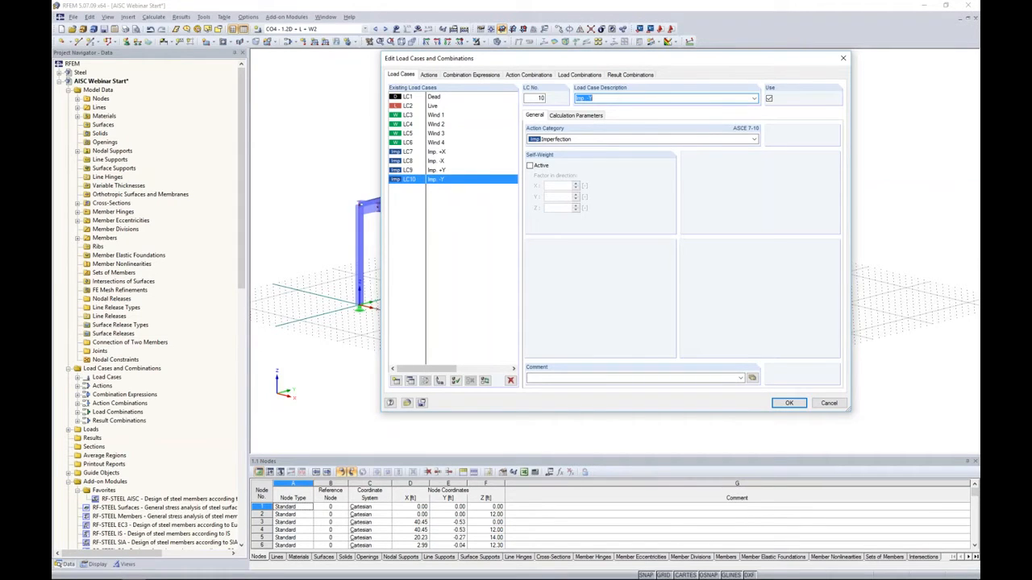
drag(562, 59, 482, 78)
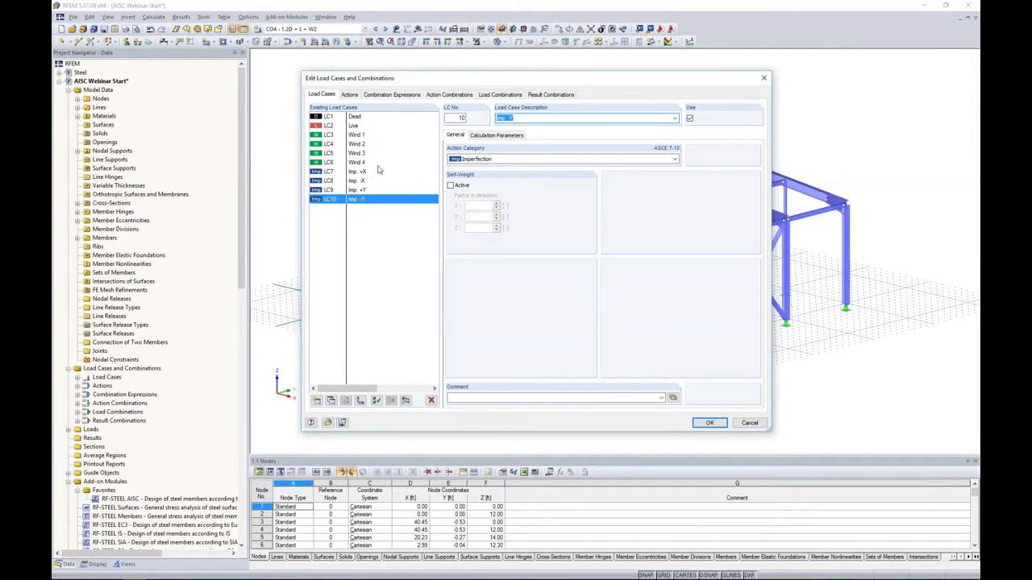
click(484, 95)
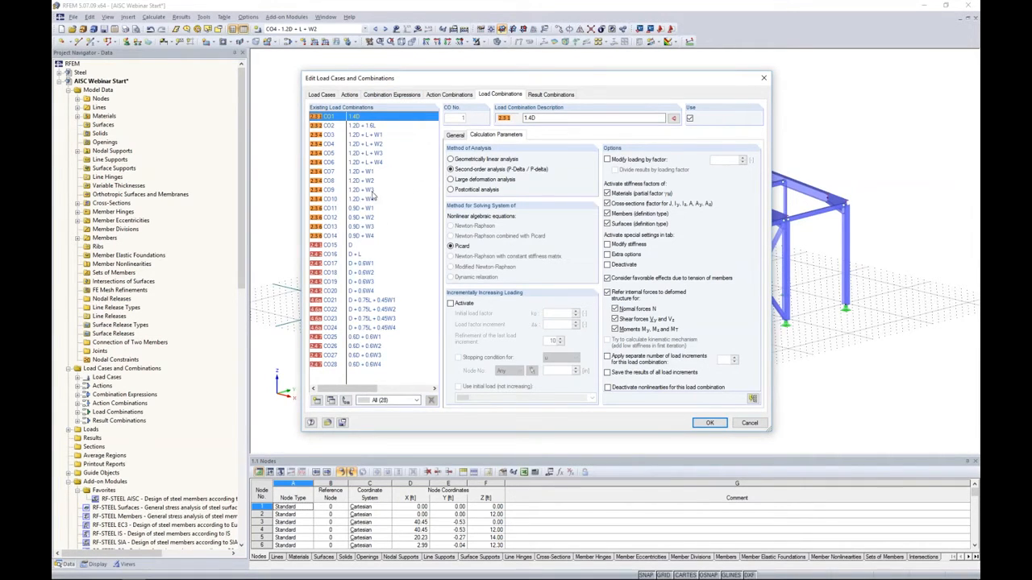
click(378, 96)
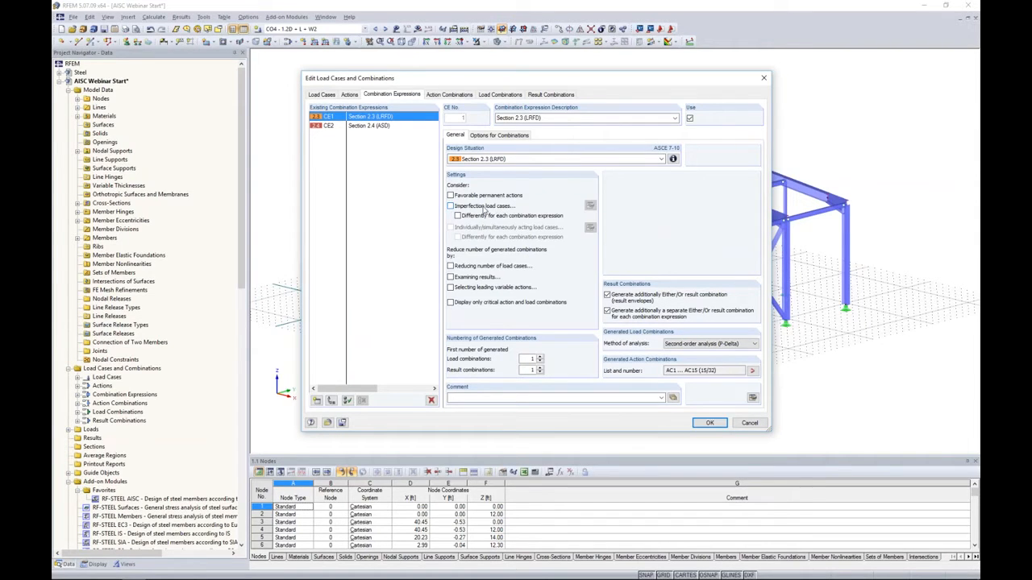
click(451, 207)
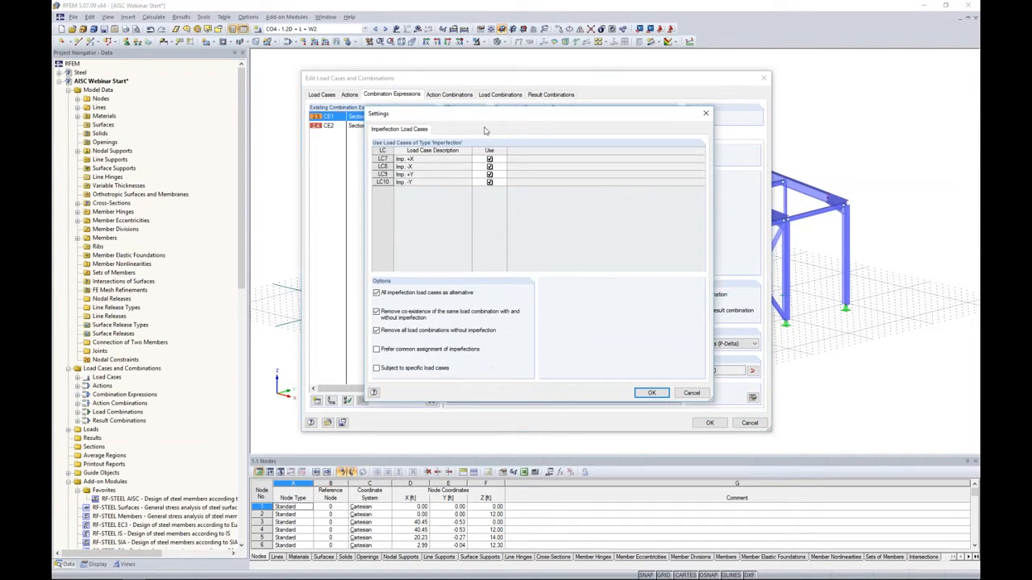
Step: Disable both options that remove load combinations without imperfection, and make the imperfections subject to specific load cases
drag(483, 114, 479, 107)
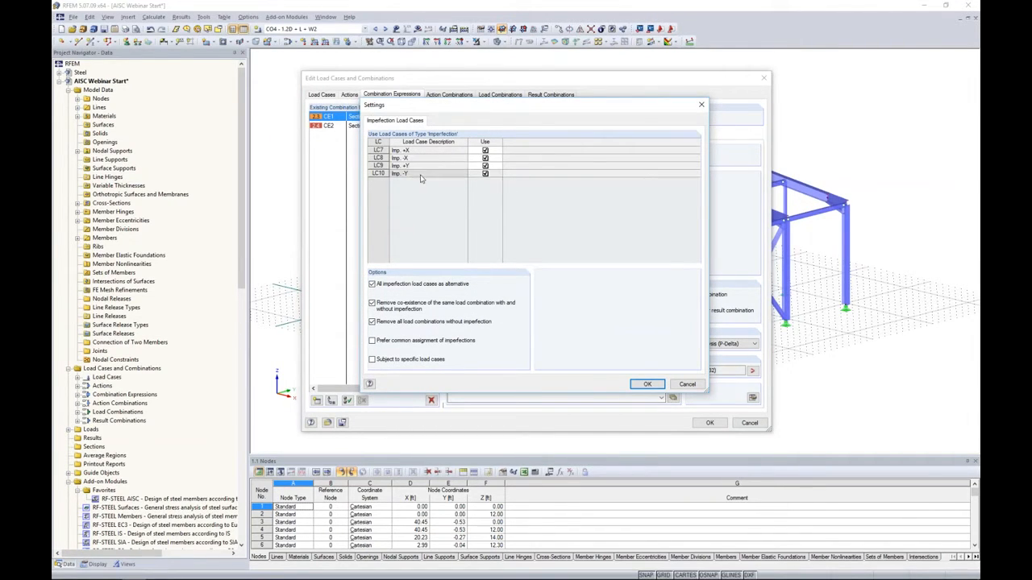
click(373, 303)
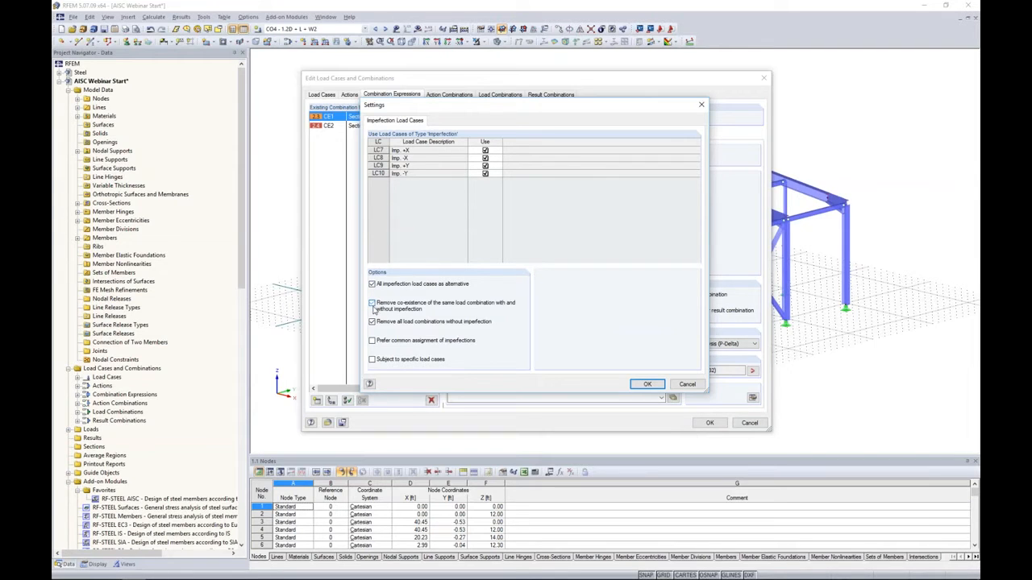
click(372, 321)
click(372, 360)
click(372, 360)
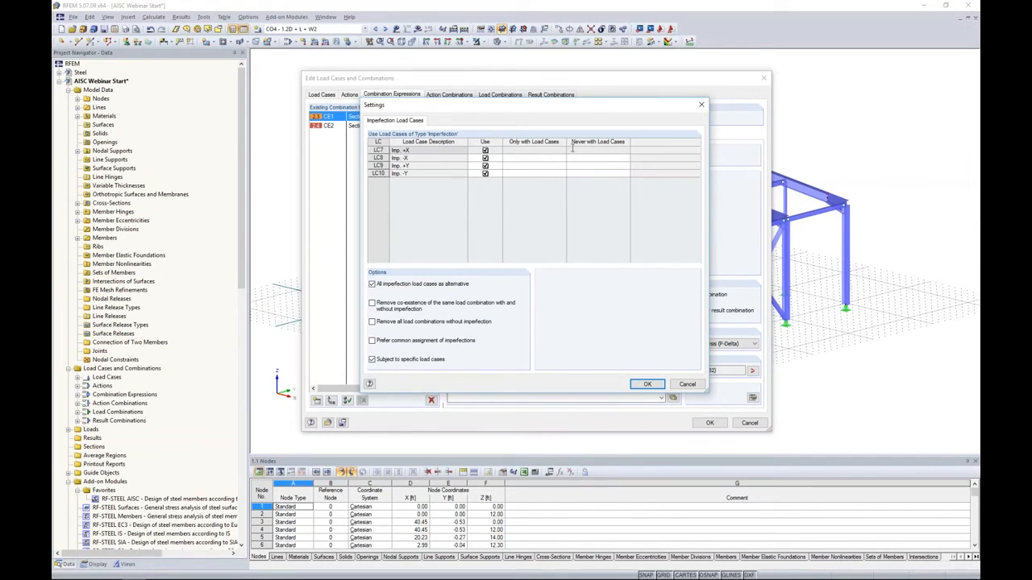
Step: Set imperfection case LC7 (Imp. +X) to never act with wind load cases LC3, LC4, LC5 and LC6
click(574, 150)
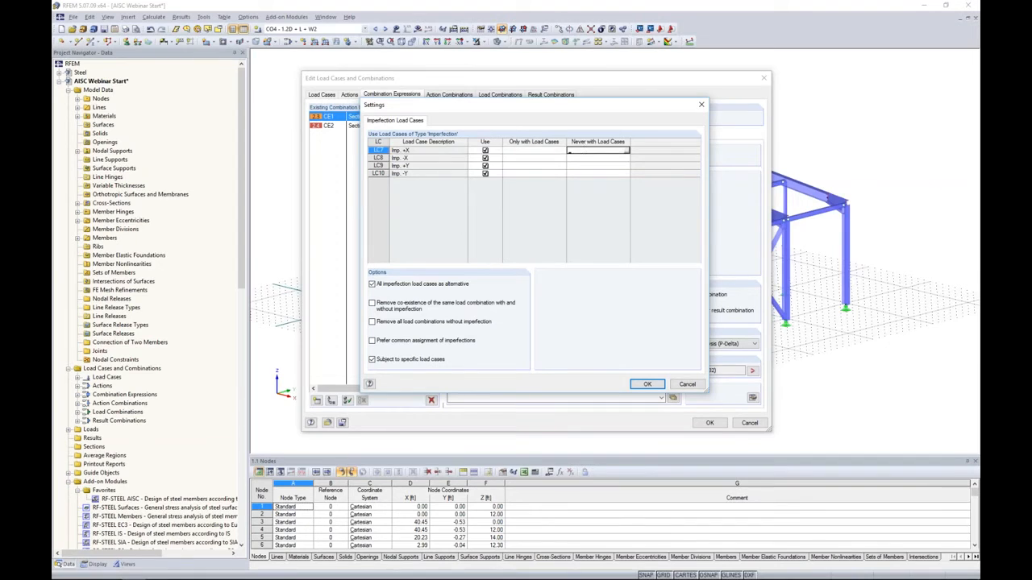
click(627, 152)
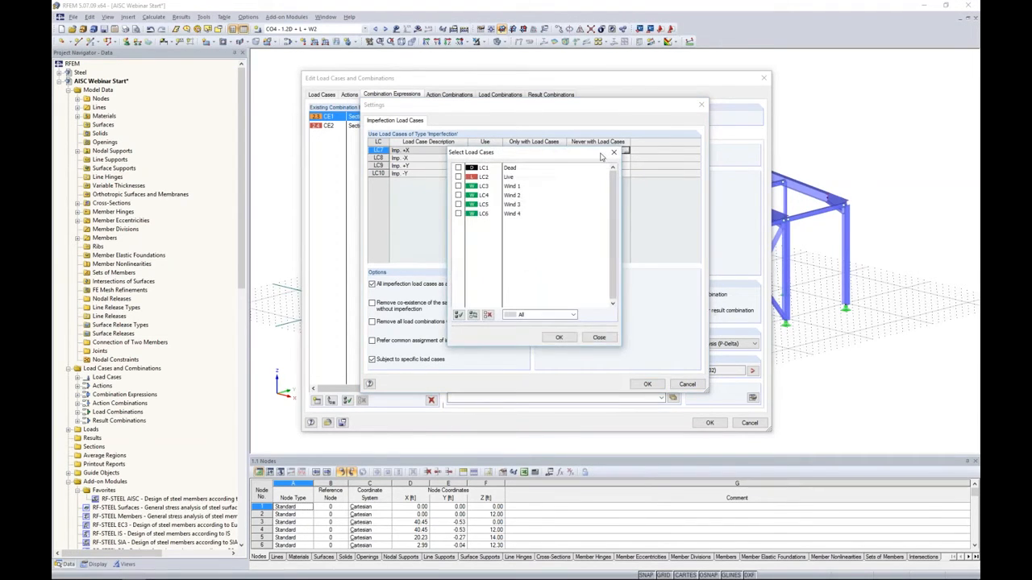
drag(603, 157, 577, 170)
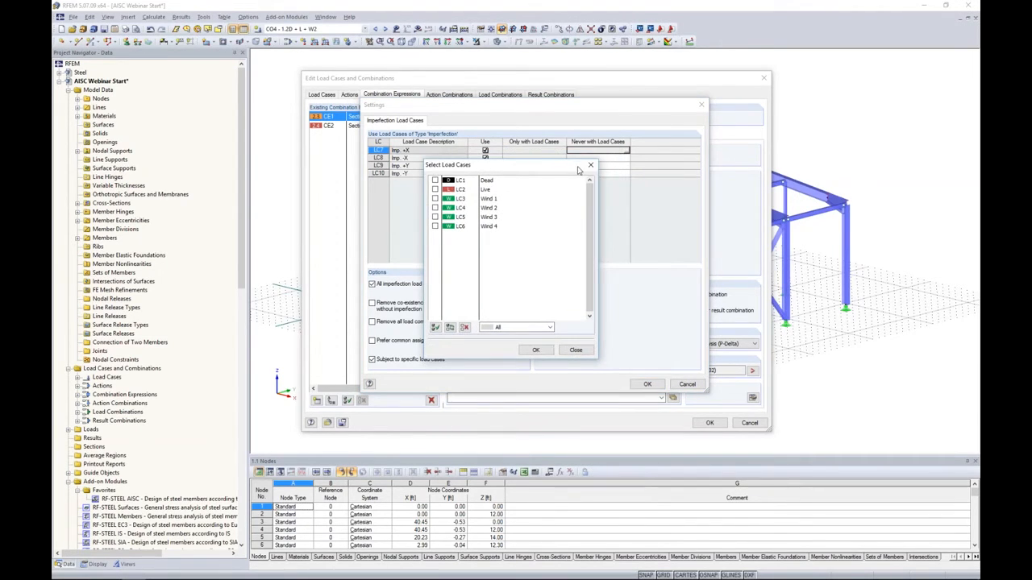
click(436, 198)
click(436, 208)
click(435, 216)
click(435, 227)
click(536, 350)
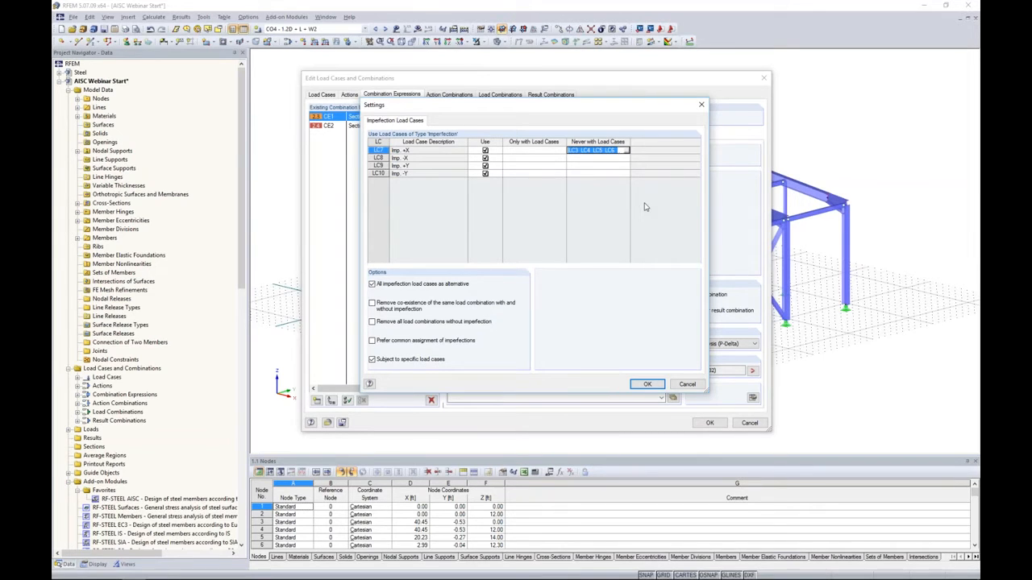
key(Return)
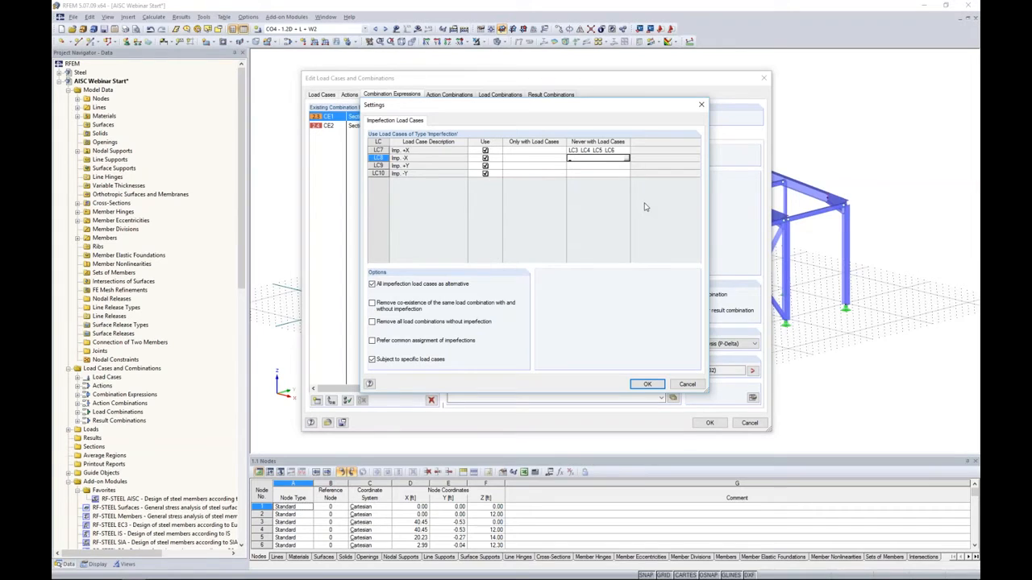
Step: Exclude wind load cases LC3 LC4 LC5 LC6 from acting with imperfection cases LC8 (Imp. -X) and LC9 (Imp. +Y)
text(LC3 LC4 LC5 LC6)
key(Return)
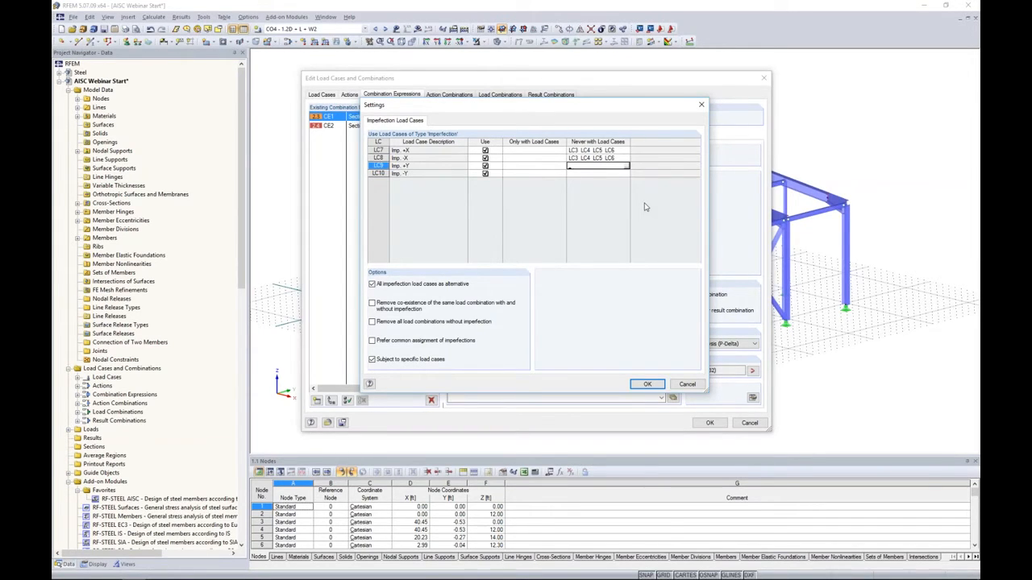
text(LC3 LC4 LC5 LC6)
key(Return)
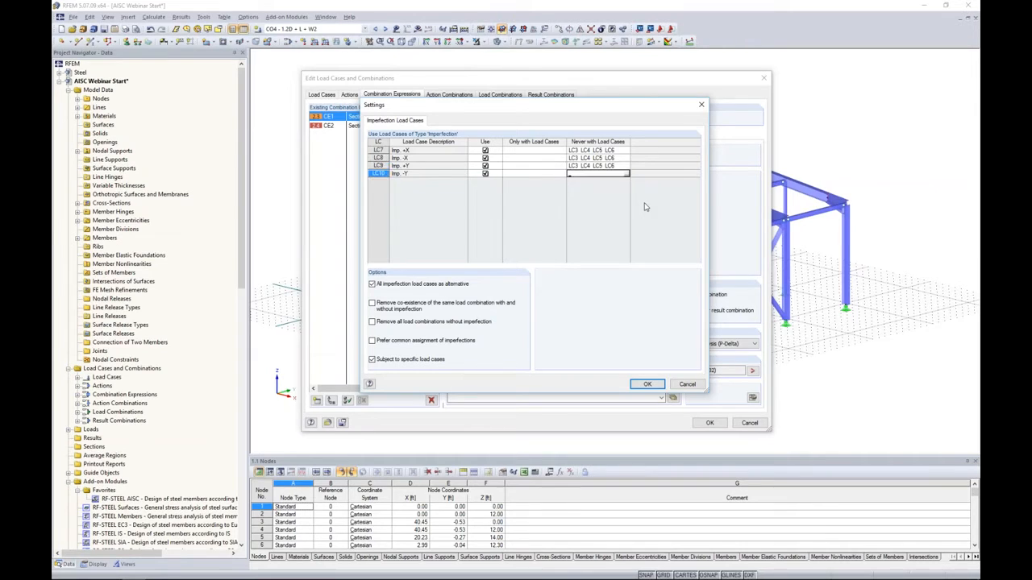
Step: Set imperfection case LC10 (Imp. -Y) to never act with wind load cases LC3 LC4 LC5 LC6, and accept the imperfection settings
text(LC3 LC4 LC5 LC6)
key(Return)
key(F2)
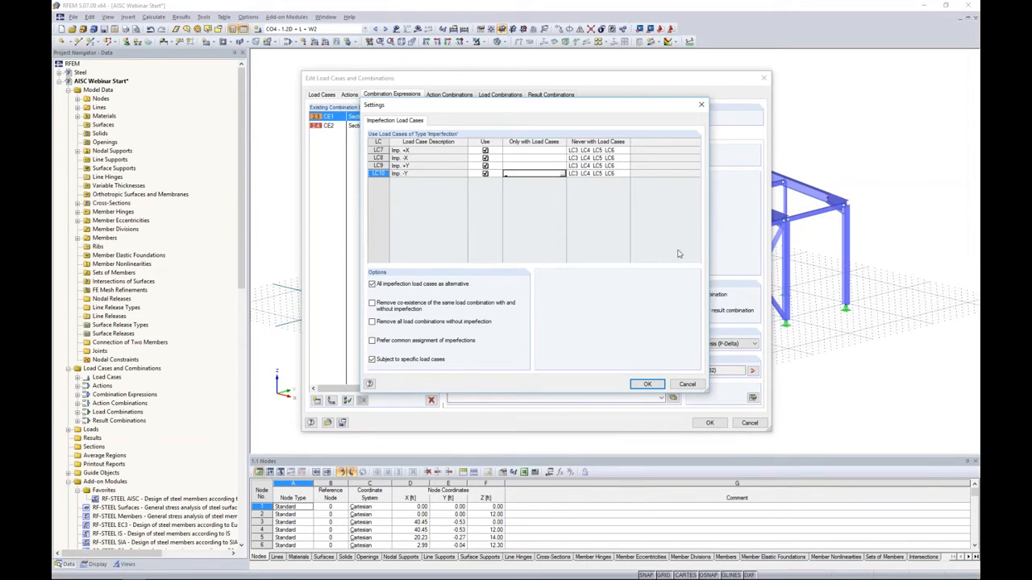
click(646, 385)
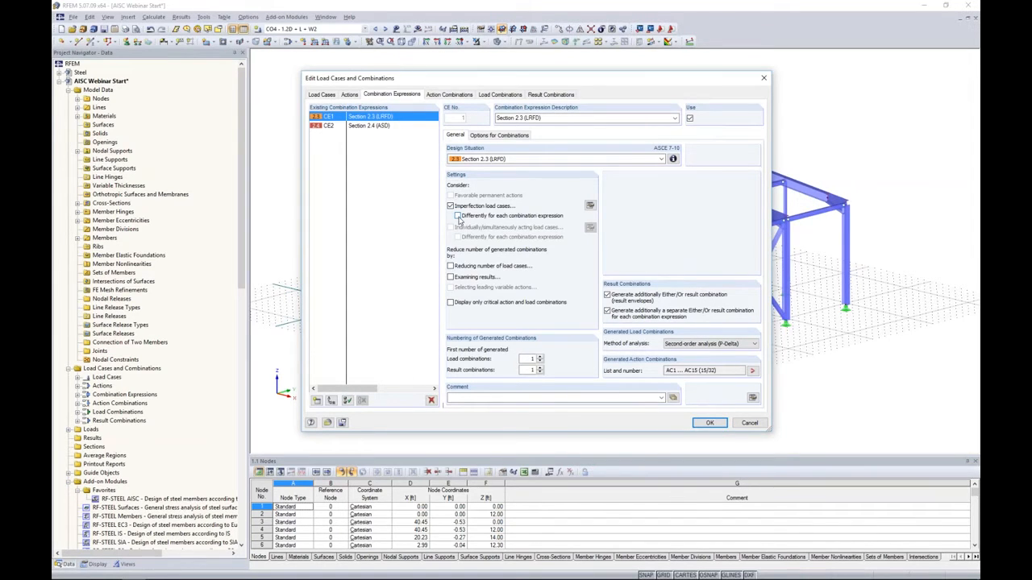
Step: Consider imperfection load cases differently for each combination expression, leave them off for CE2 Section 2.4 (ASD), and generate the load combinations
click(458, 216)
click(387, 127)
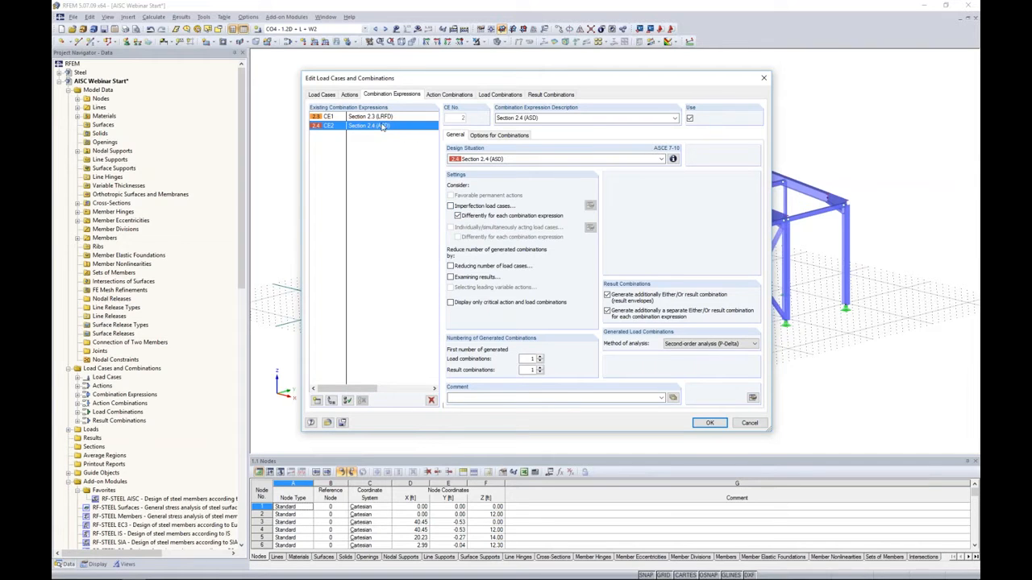
click(500, 94)
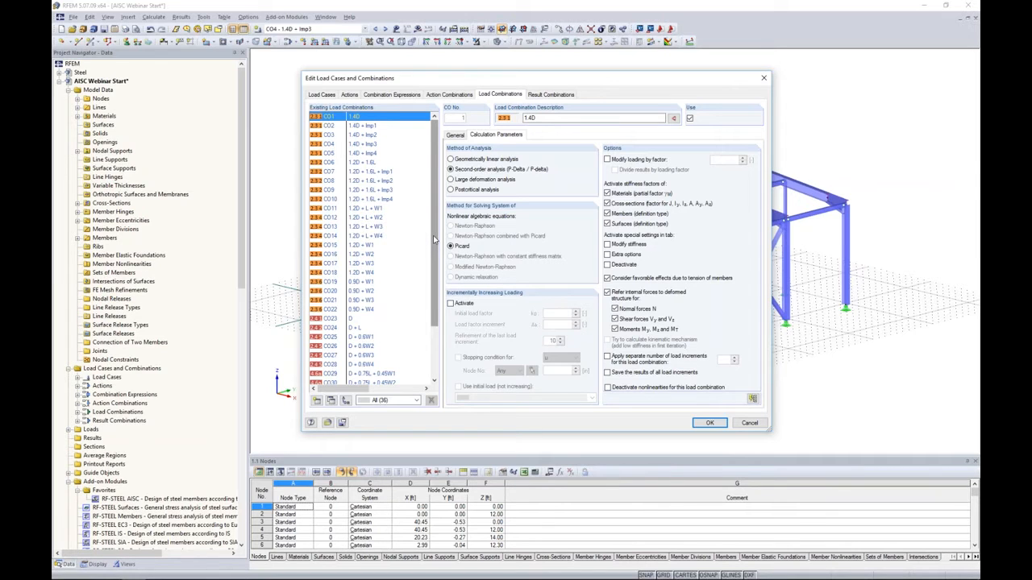
Step: Review the generated load combinations and the method of analysis for CO6, and accept the load cases and combinations
scroll(434, 239, down, 3)
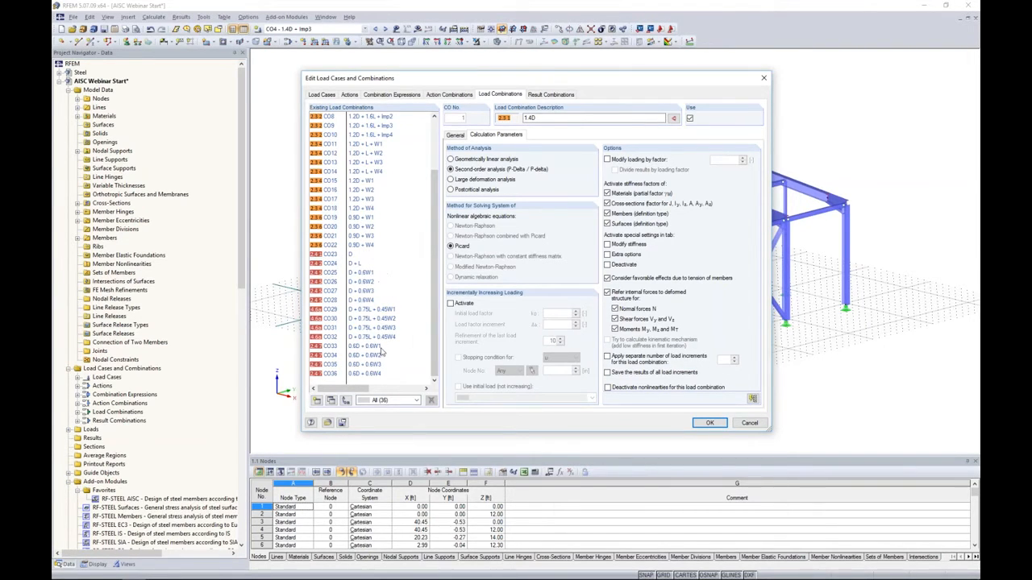
scroll(439, 309, up, 3)
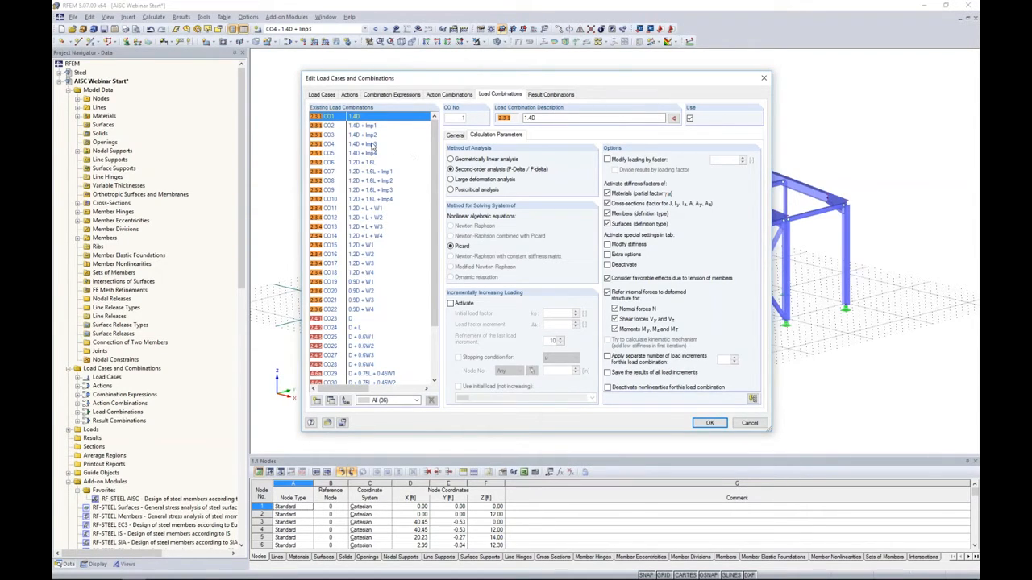
click(363, 146)
click(365, 163)
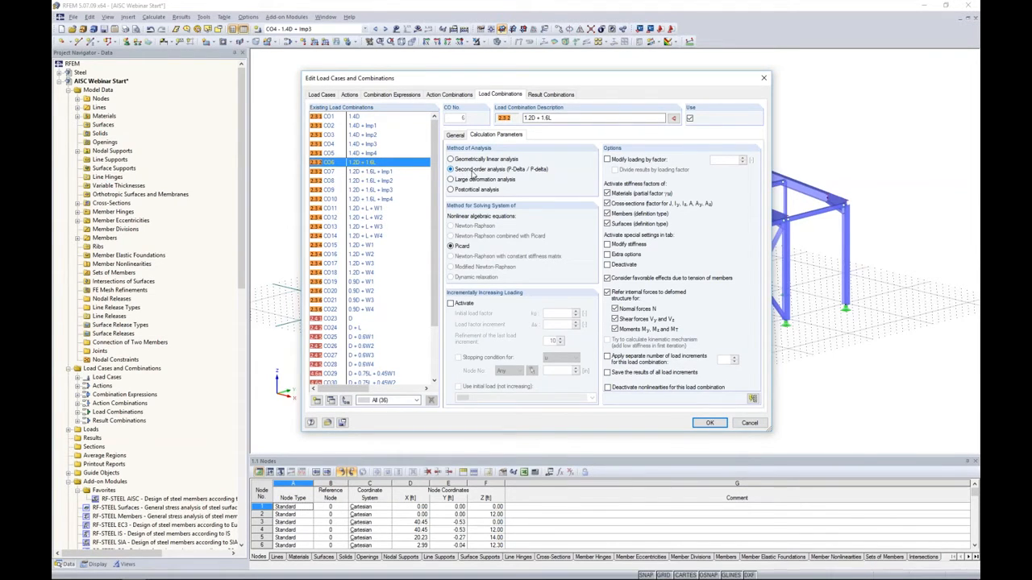
click(715, 425)
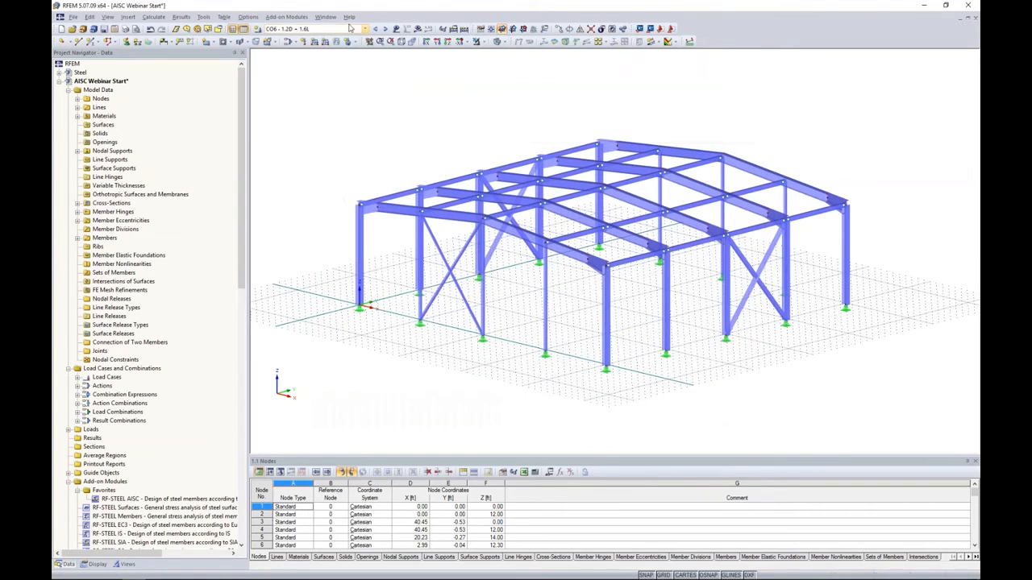
Step: Make imperfection load case LC7 - Imp. +X the current load case
click(366, 29)
scroll(321, 50, up, 5)
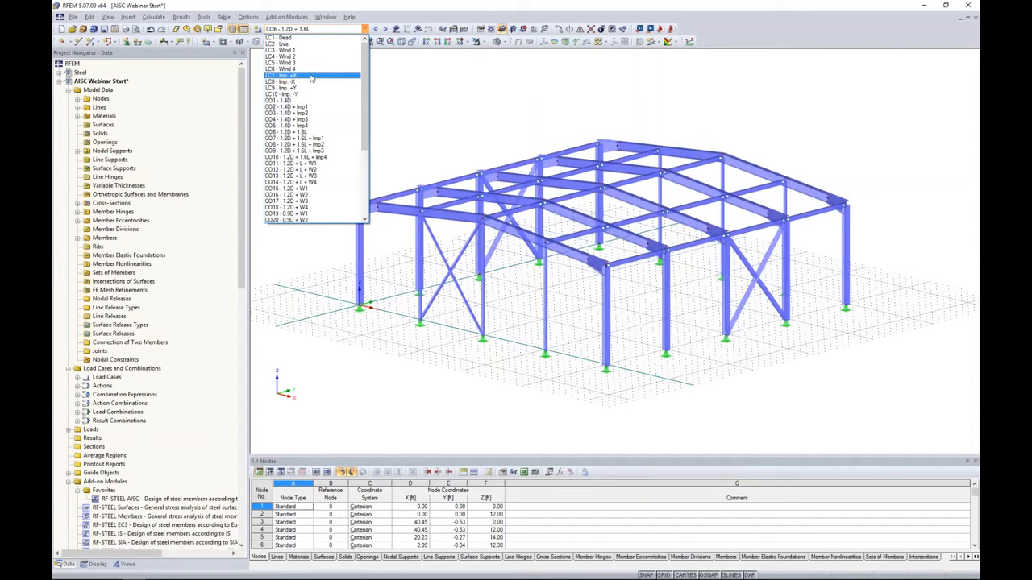
click(311, 75)
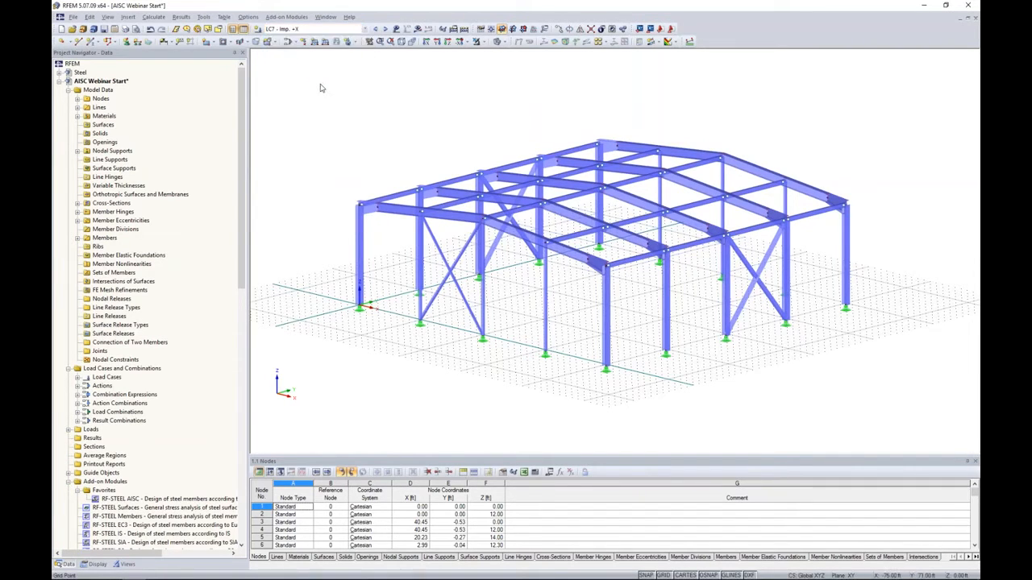
Step: Select all columns of the steel frame building, leaving the diagonal bracing out of the selection
ctrl+middle_drag(355, 97, 520, 40)
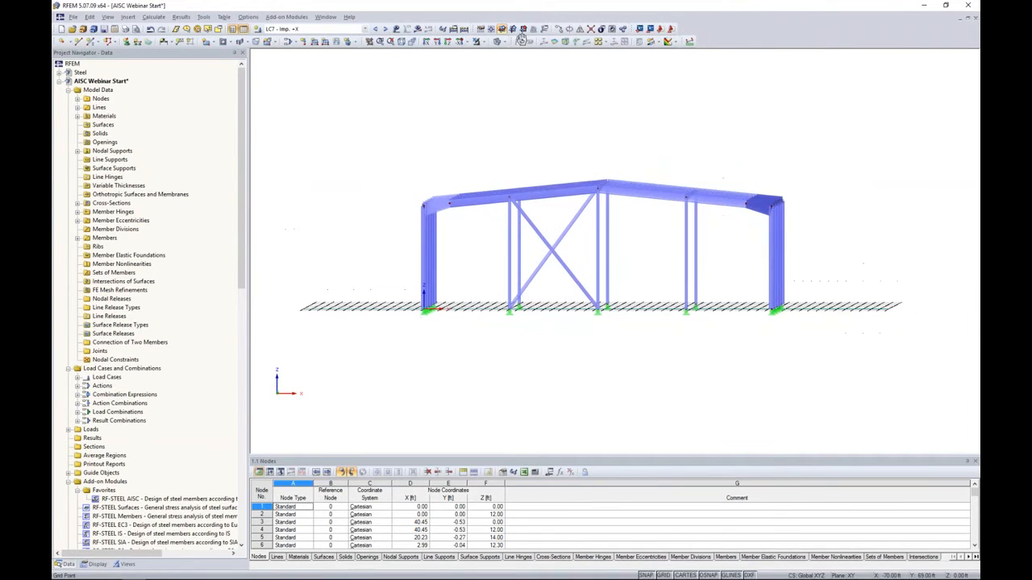
right_click(521, 38)
click(730, 163)
ctrl+middle_drag(743, 164, 748, 158)
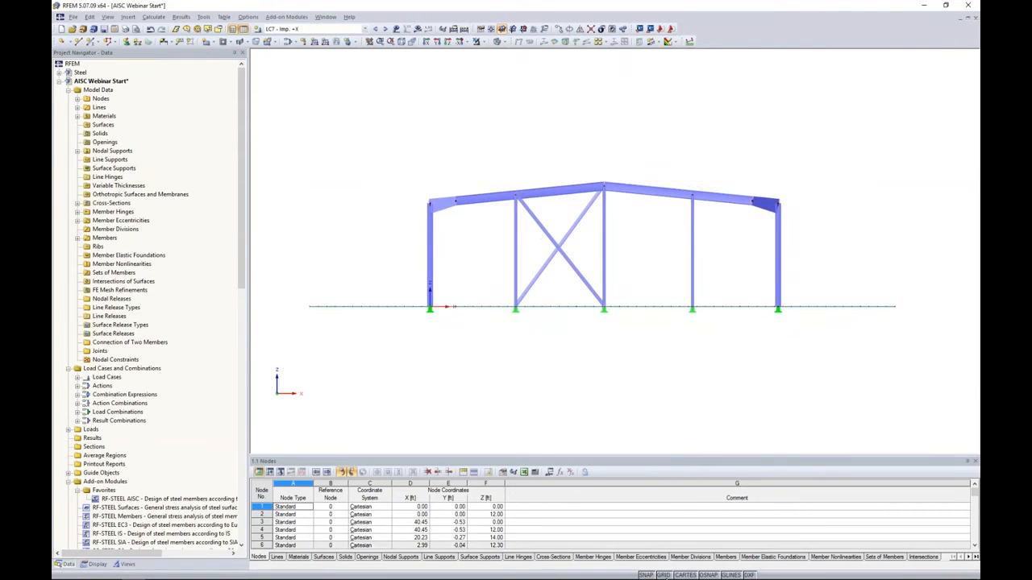
click(663, 575)
drag(842, 265, 383, 231)
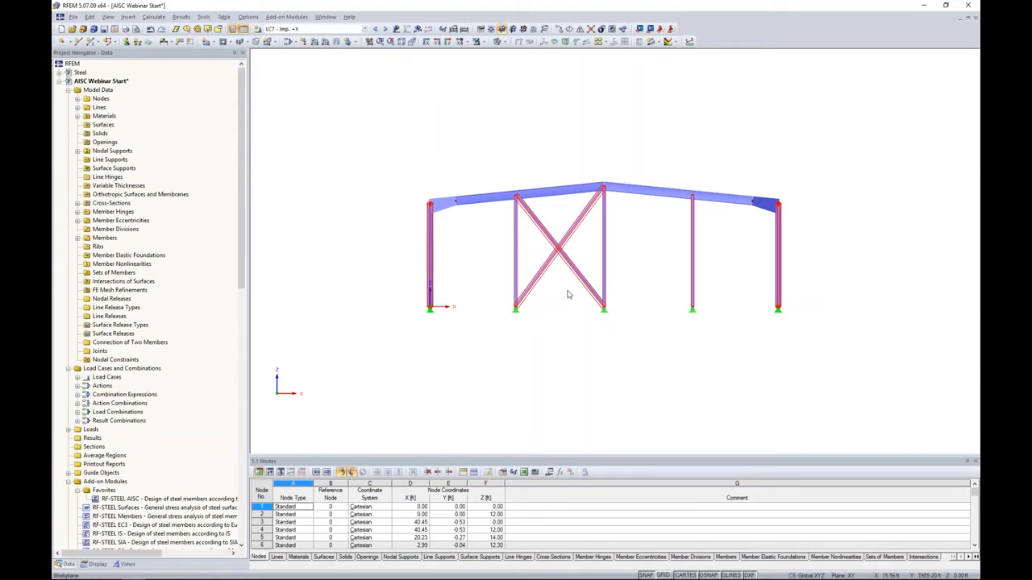
ctrl+middle_drag(766, 338, 914, 346)
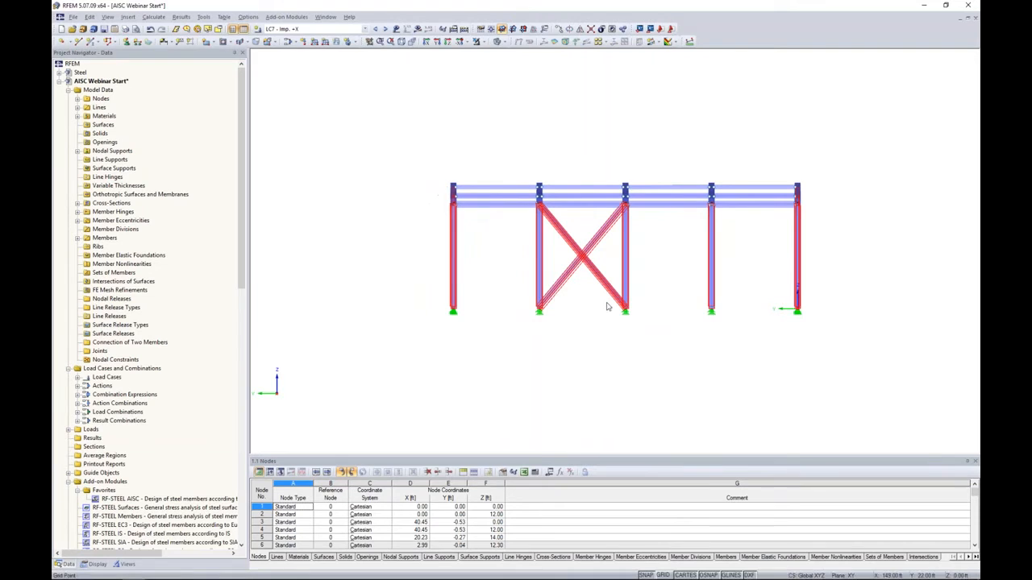
drag(597, 305, 568, 234)
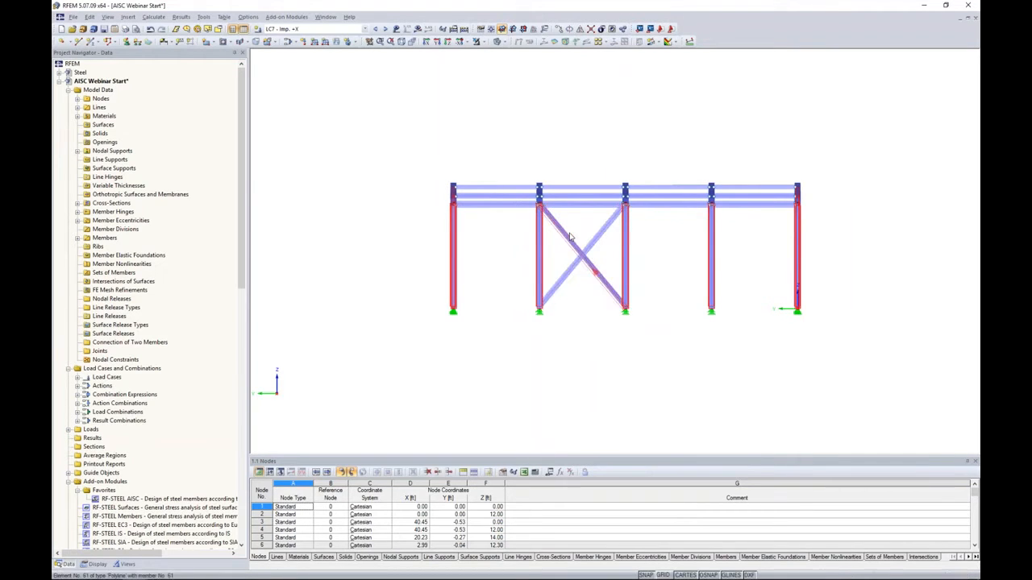
Step: Limit the visibility to the selected columns and save this as a user-defined view named Columns
ctrl+middle_drag(475, 300, 448, 301)
click(482, 42)
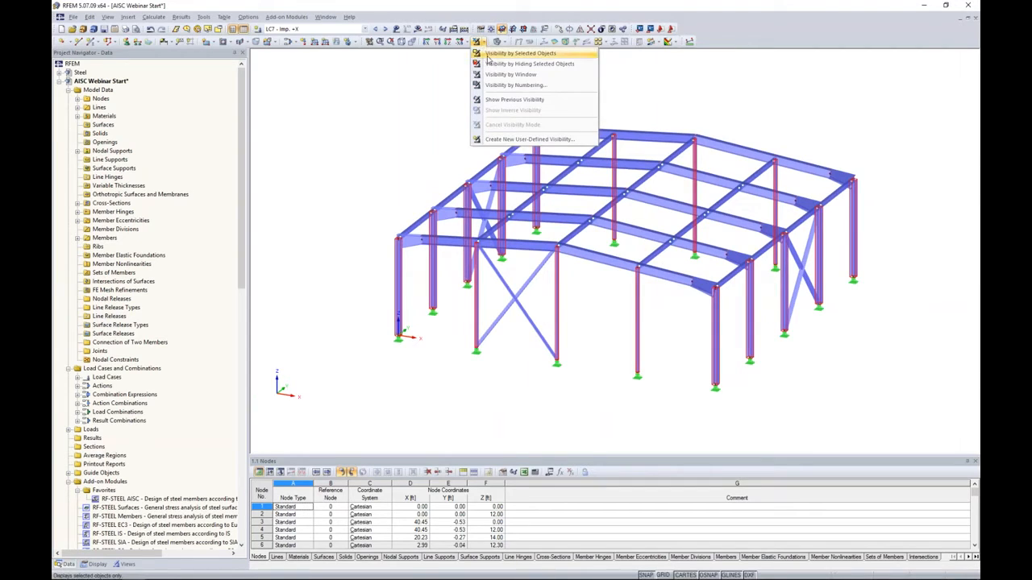
click(491, 55)
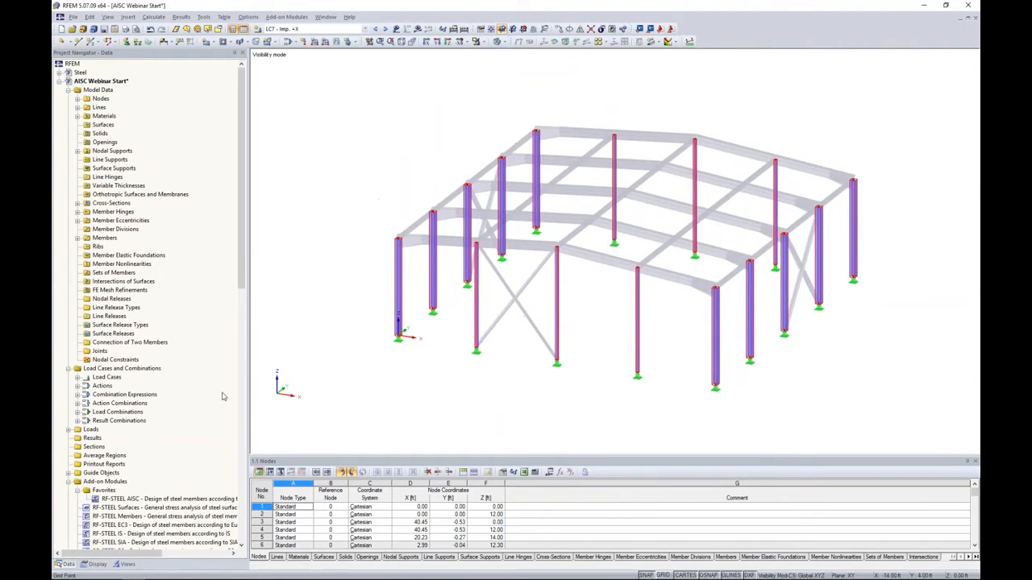
click(126, 565)
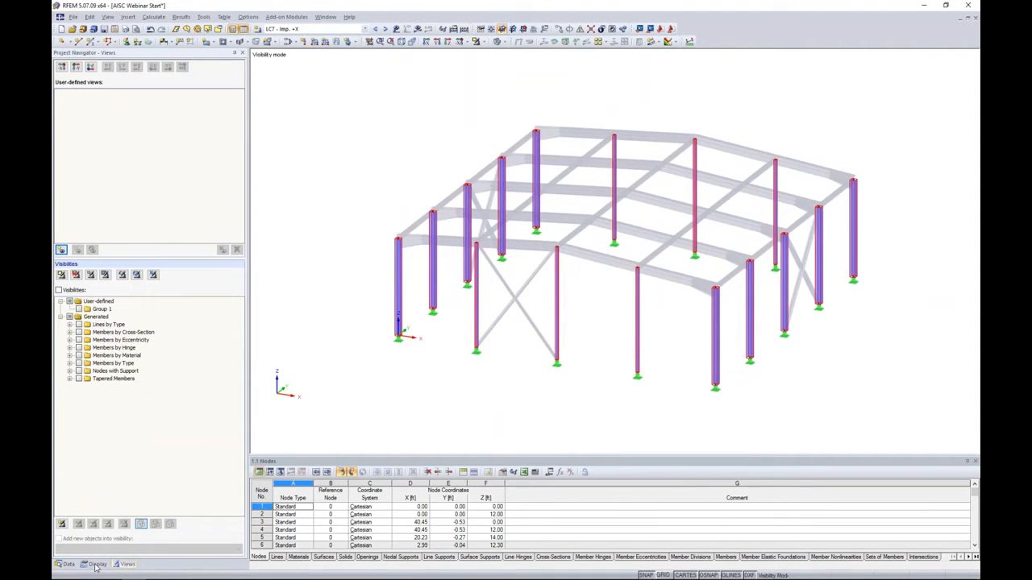
click(61, 251)
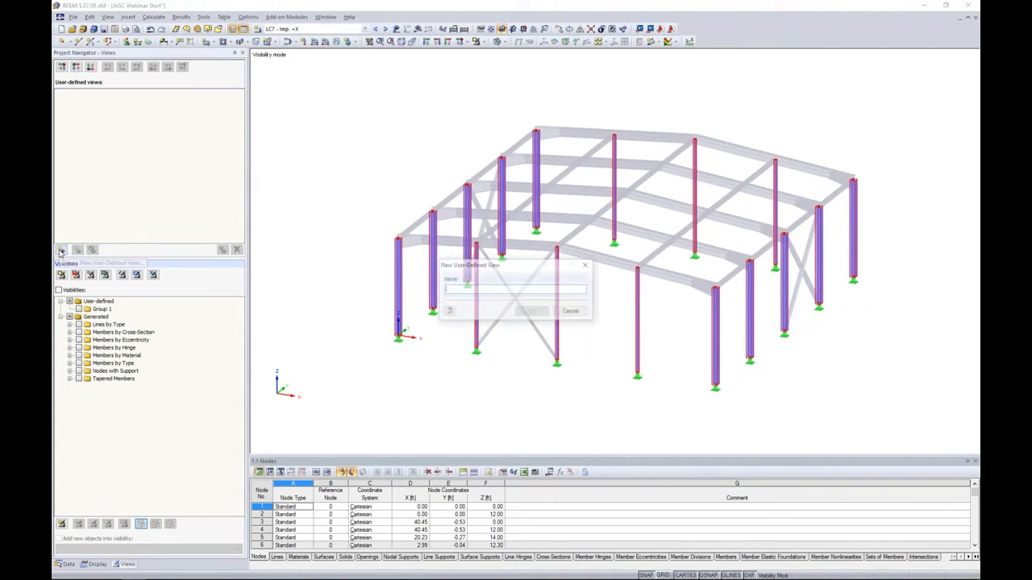
text(Columns)
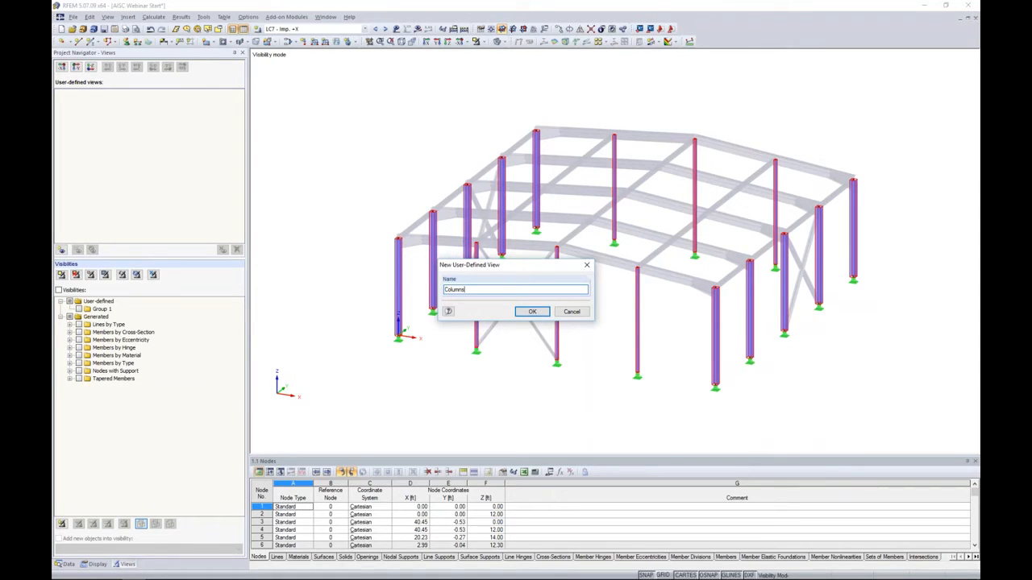
key(Return)
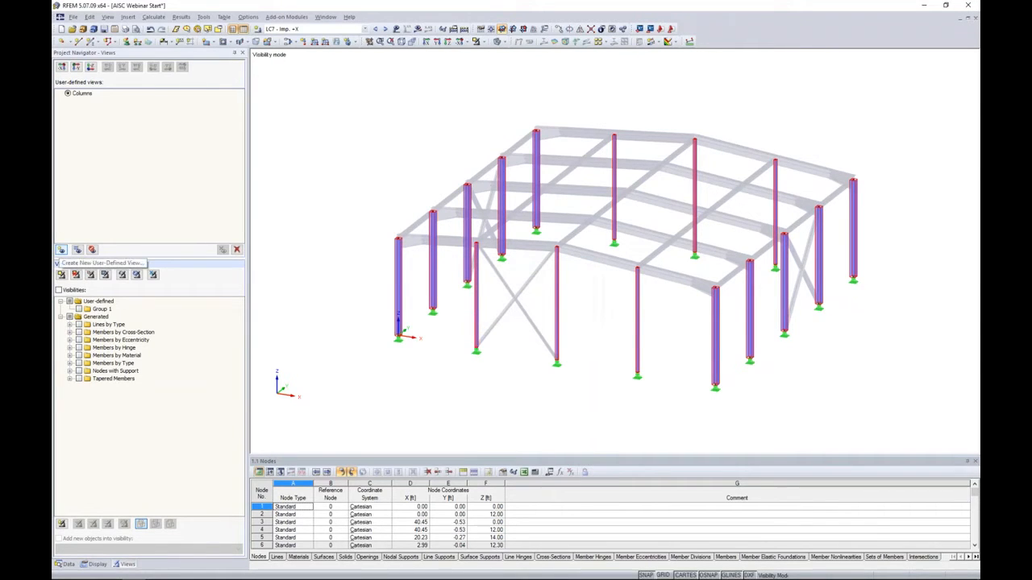
Step: Cancel the visibility mode to show the whole frame model again and clear the selection
click(481, 42)
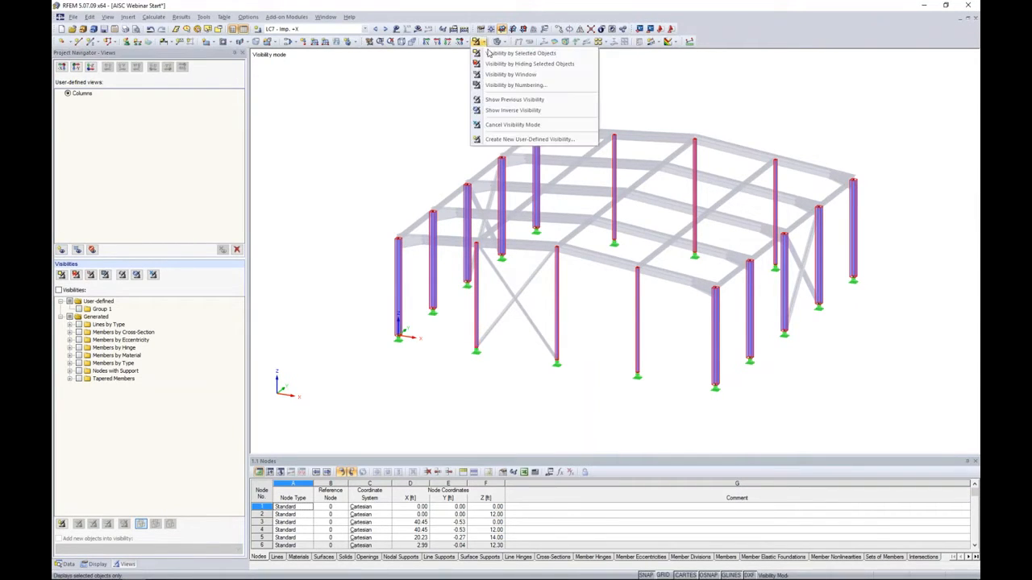
click(495, 124)
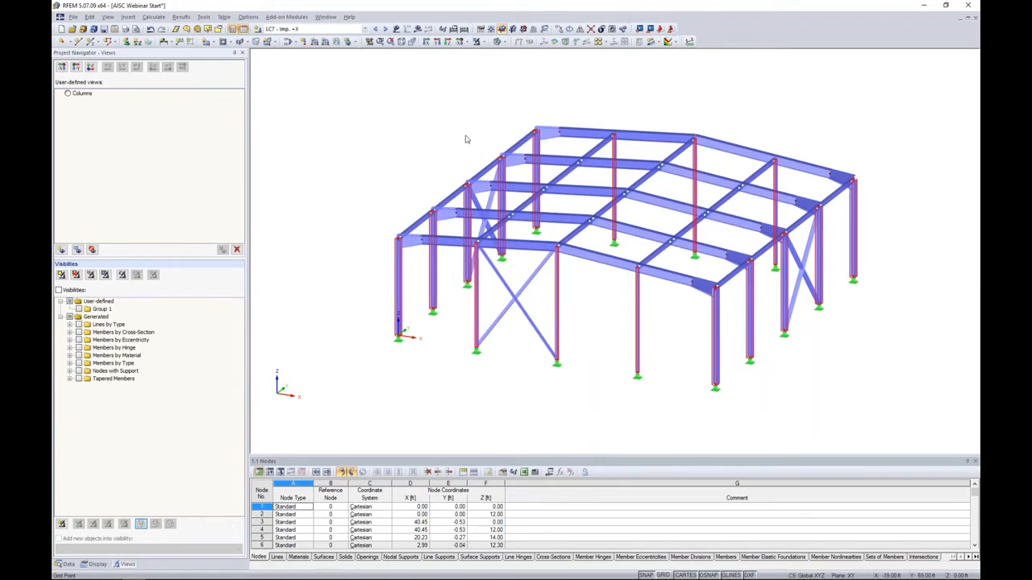
ctrl+middle_drag(468, 141, 469, 208)
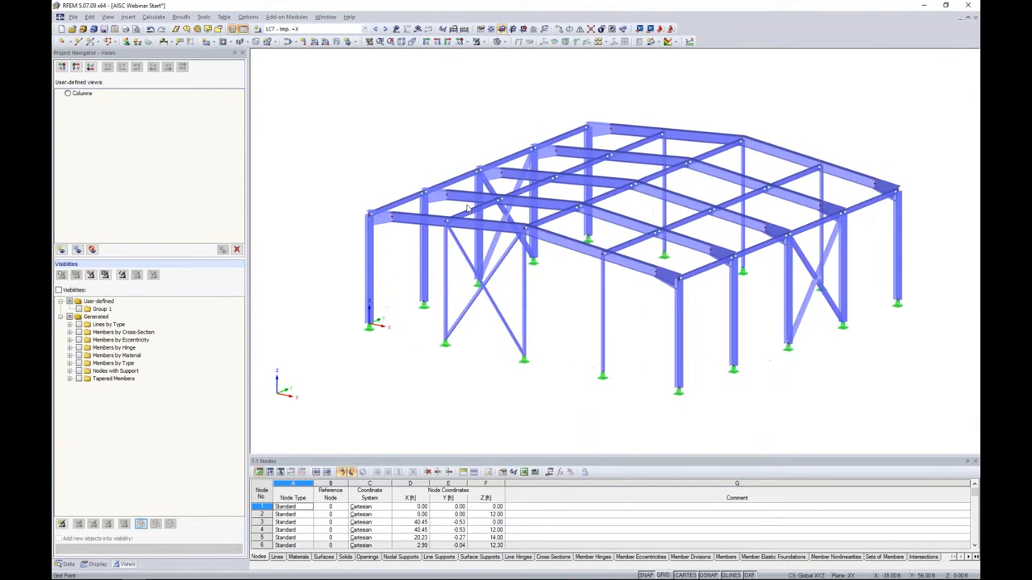
Step: Activate the user-defined view Columns and select all the columns it shows
click(68, 94)
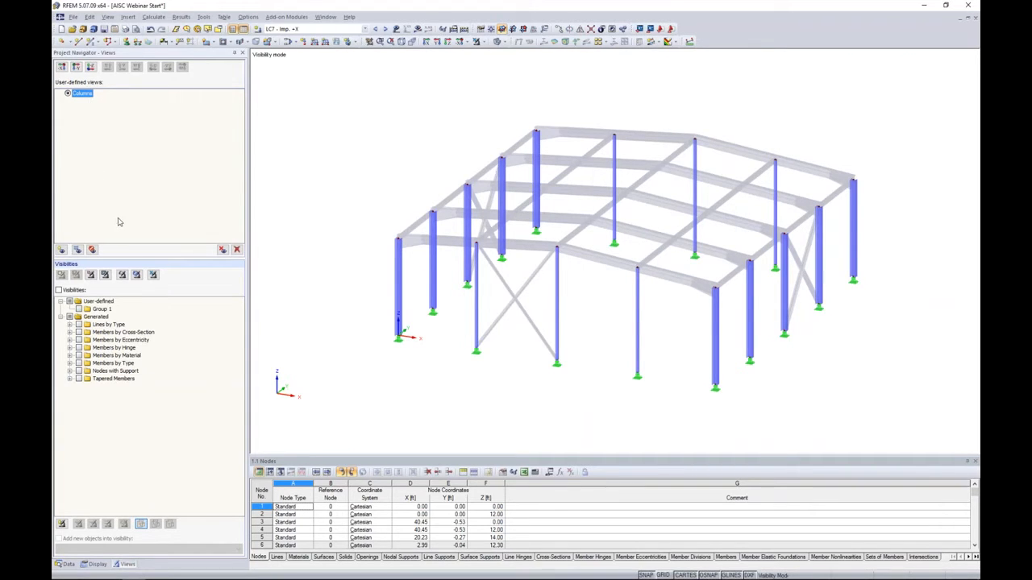
drag(349, 87, 377, 146)
drag(664, 372, 886, 430)
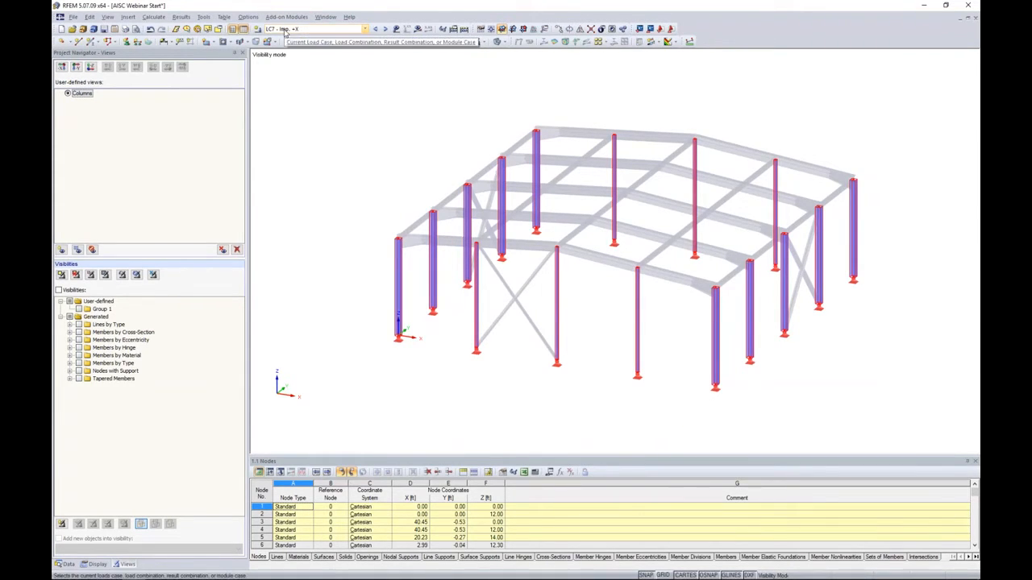
Step: Start a new imperfection in LC7 for the selected columns and check the member numbers it applies to
click(127, 17)
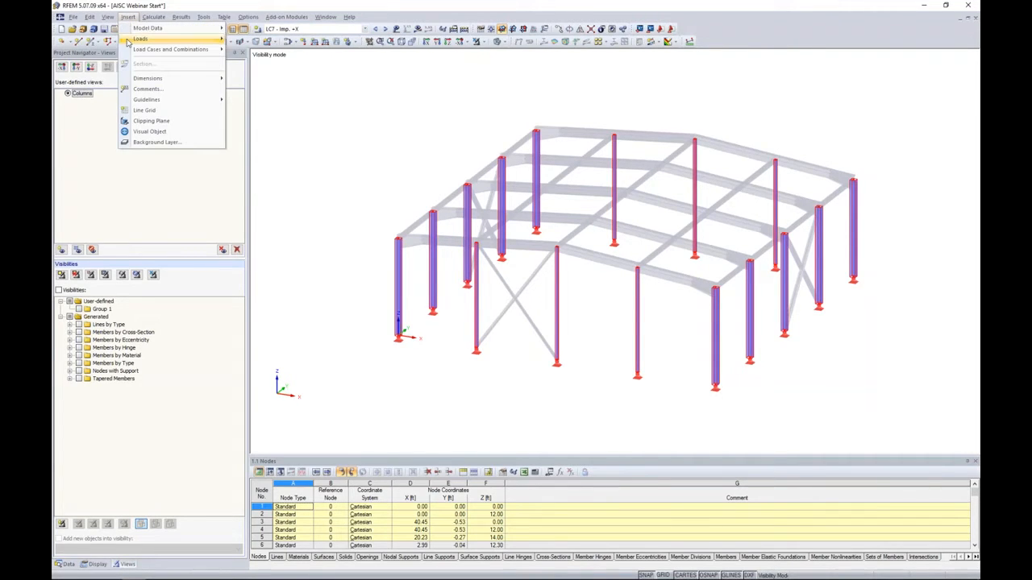
mouse_move(129, 39)
mouse_move(282, 203)
click(371, 207)
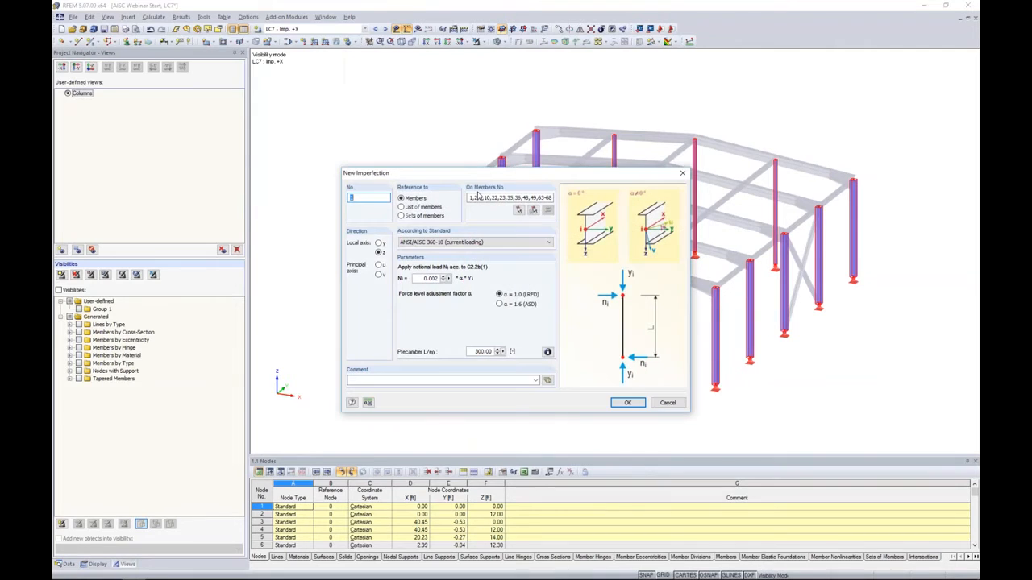
drag(484, 175, 479, 160)
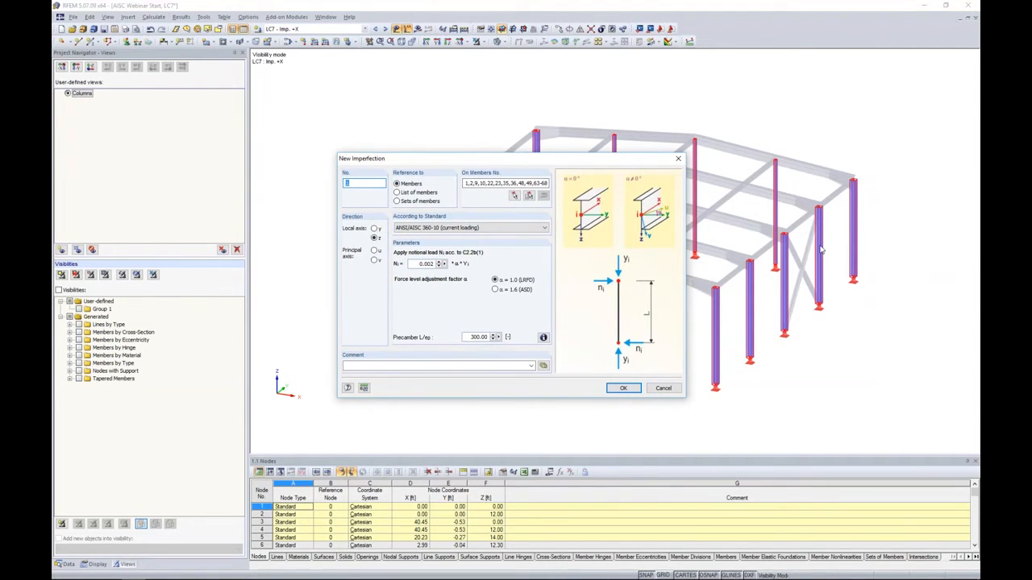
drag(474, 184, 548, 183)
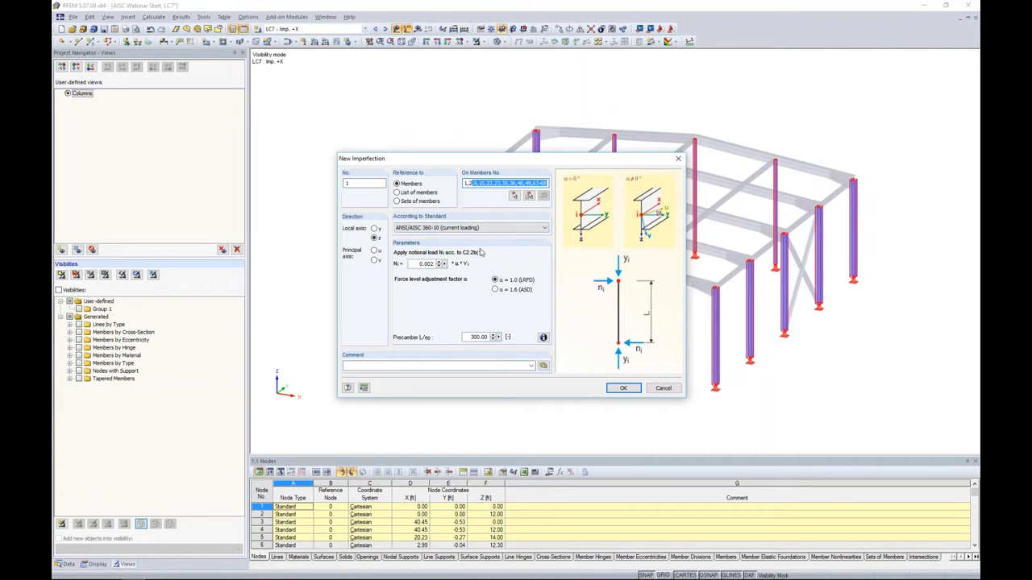
Step: Choose ANSI/AISC 360-10 (current loading) as the imperfection's standard, keeping the notional load coefficient of 0.002
click(457, 228)
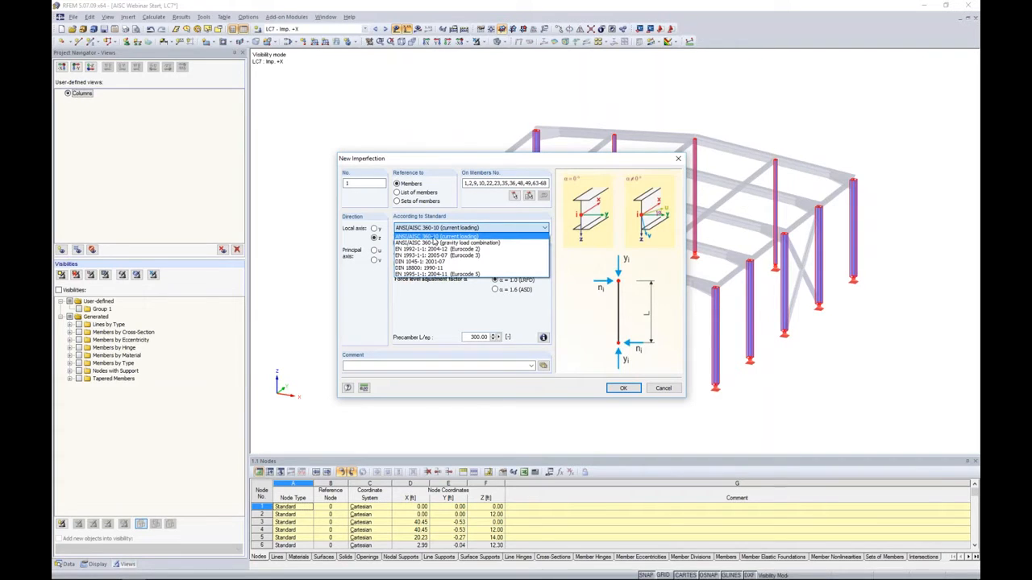
click(441, 238)
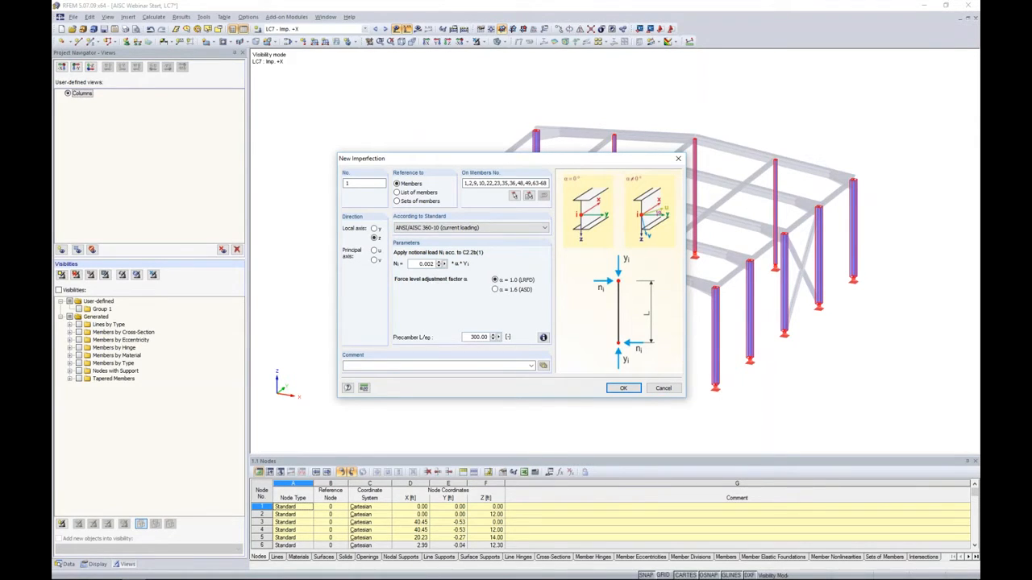
drag(419, 263, 437, 266)
Step: Display the precamber diagram for the imperfection and set the precamber L/e0 to 0.00
click(543, 337)
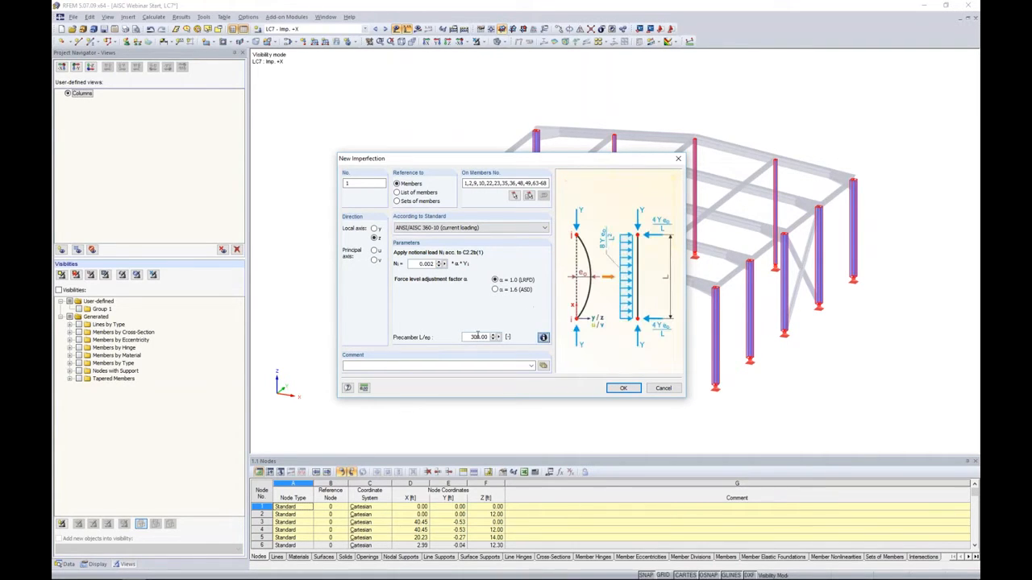
drag(467, 337, 500, 339)
text(0)
click(544, 337)
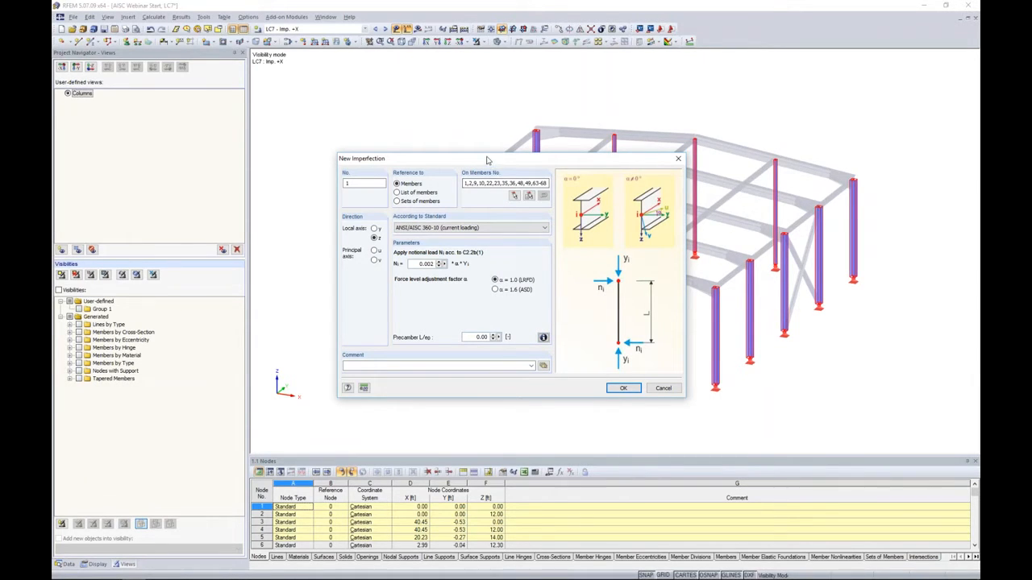
drag(489, 159, 472, 119)
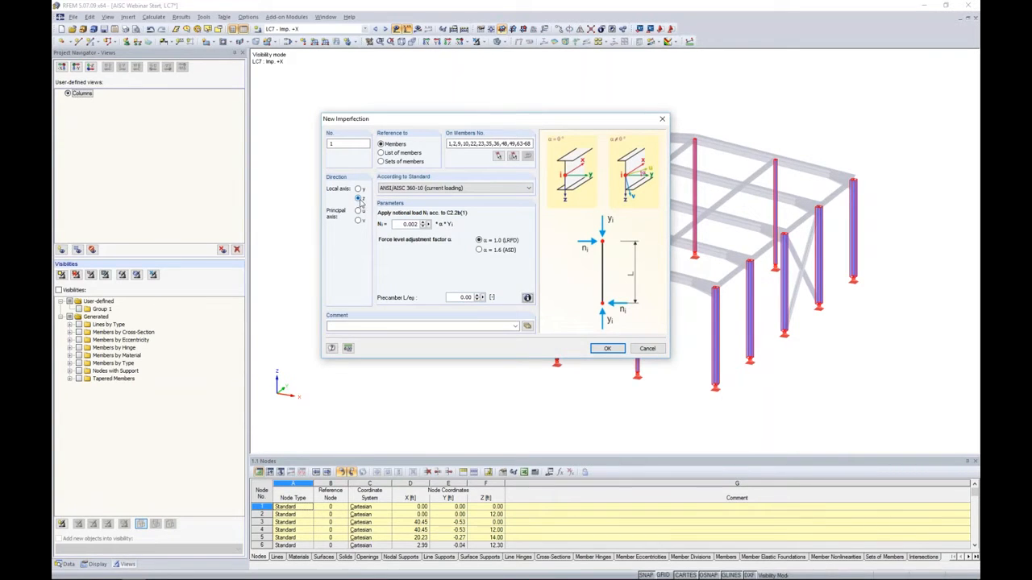
Step: Apply the LC7 imperfection in the local z direction and display the members' local axis systems
click(607, 348)
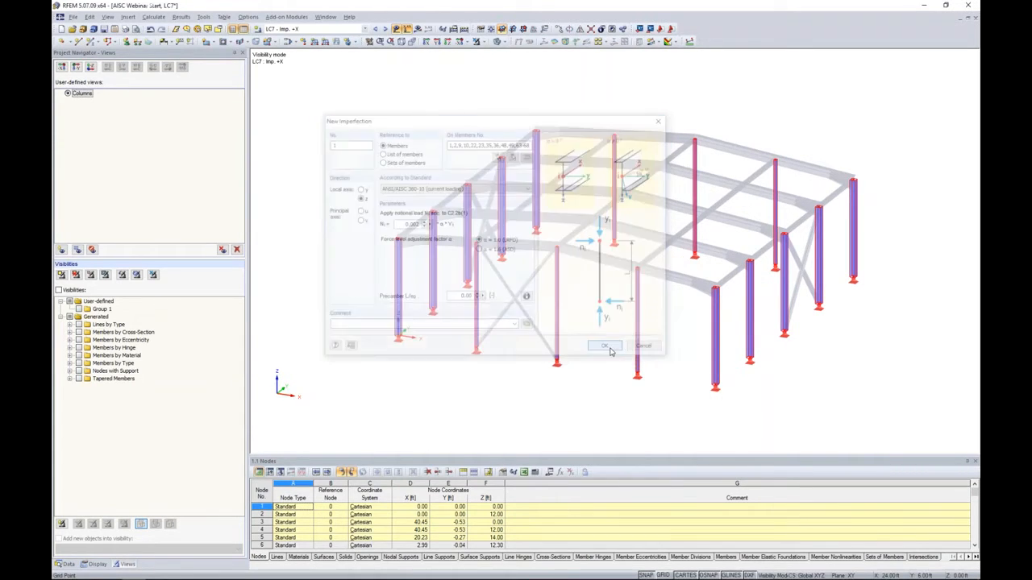
right_click(713, 330)
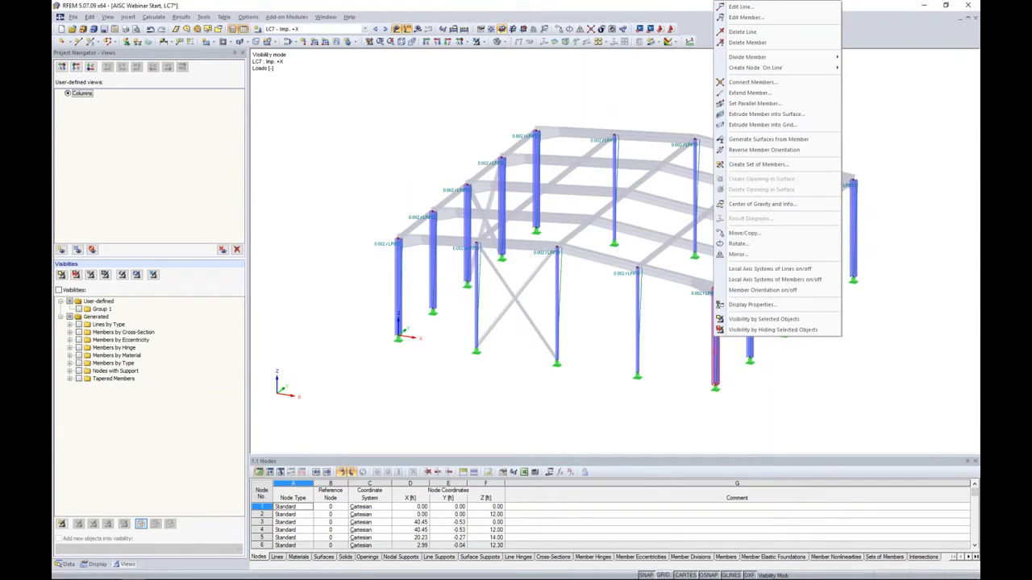
click(740, 281)
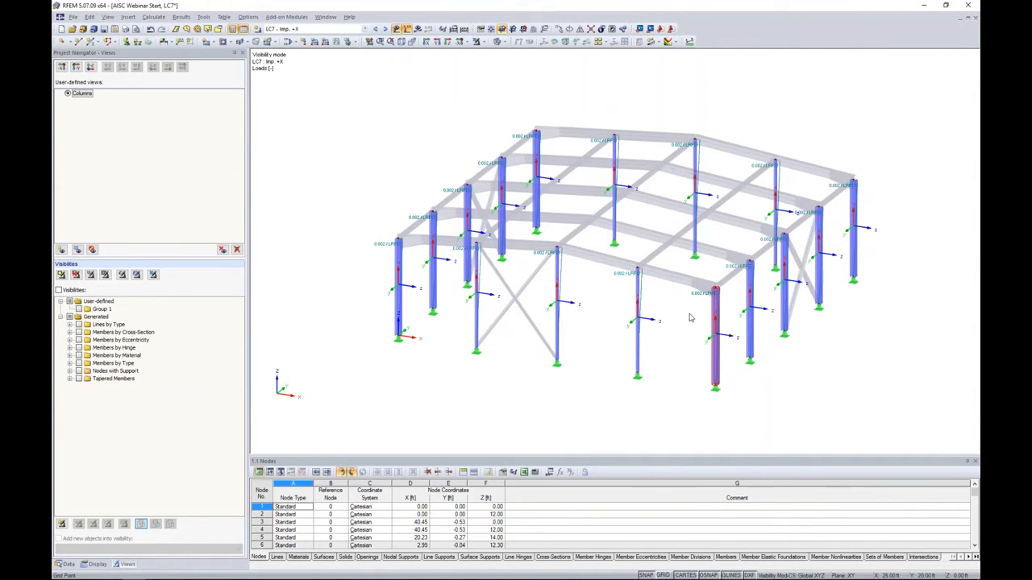
Step: Switch the model to wireframe display and inspect the LC7 imperfection directions on the columns
click(500, 42)
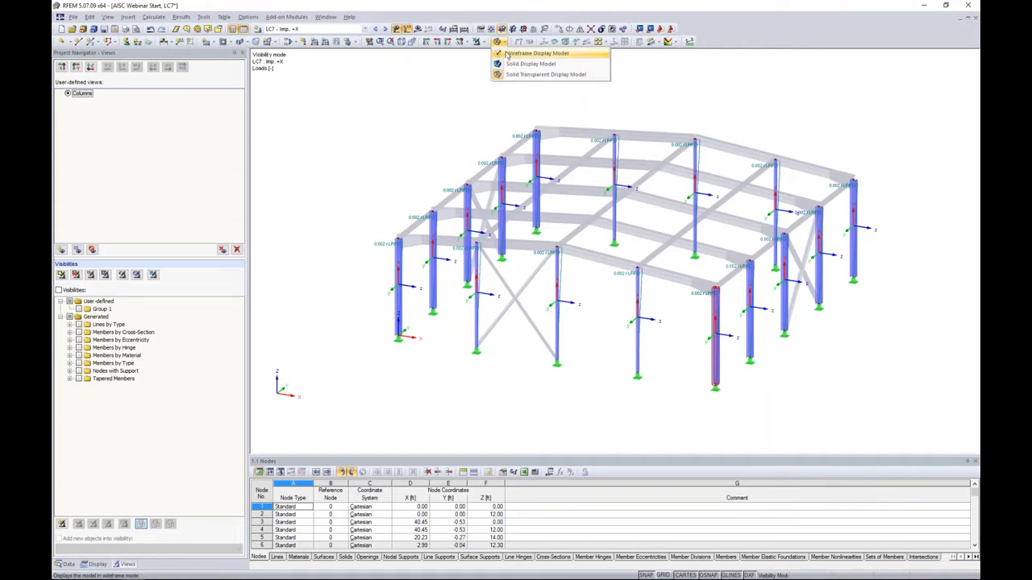
click(505, 53)
scroll(656, 299, up, 3)
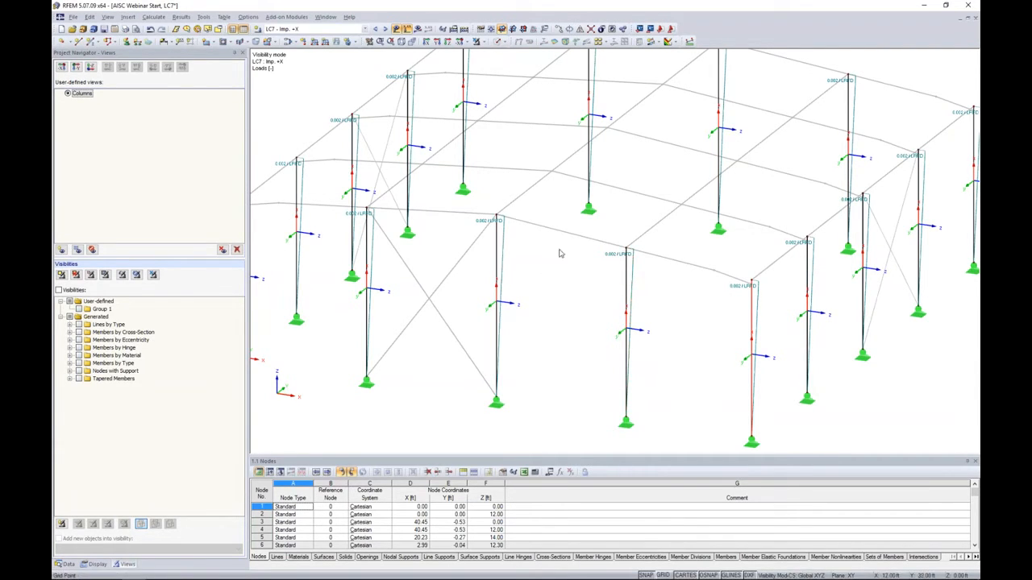
scroll(560, 254, down, 5)
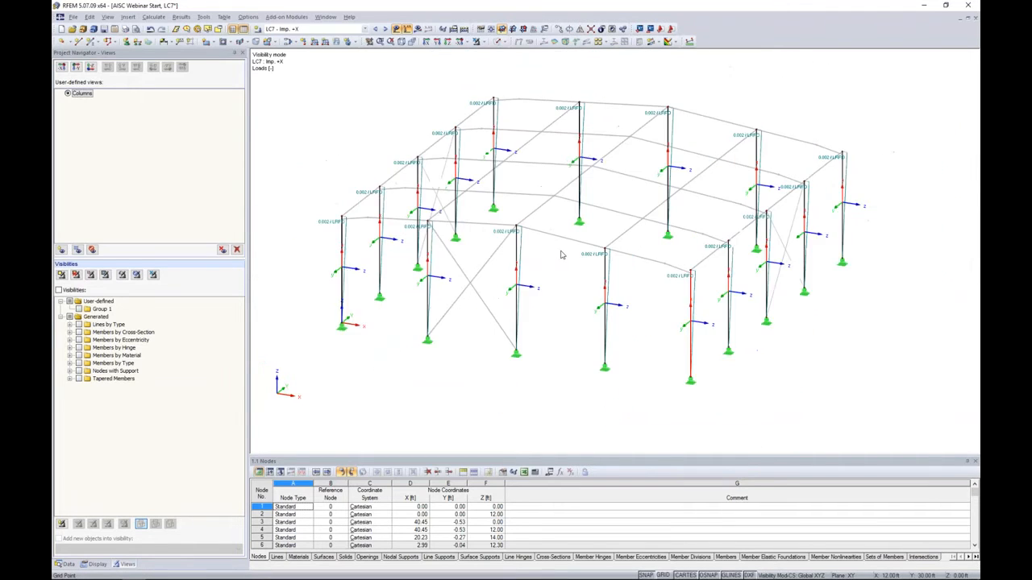
Step: In LC8, select all columns and add an imperfection in the local z direction with a notional load coefficient of -0.002
click(385, 29)
drag(324, 86, 828, 387)
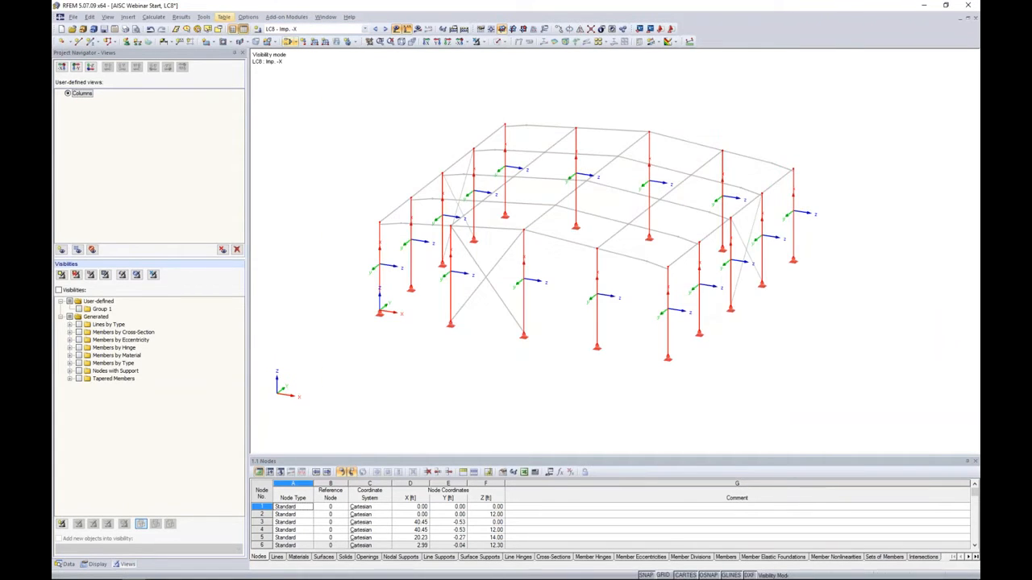
click(128, 17)
mouse_move(132, 40)
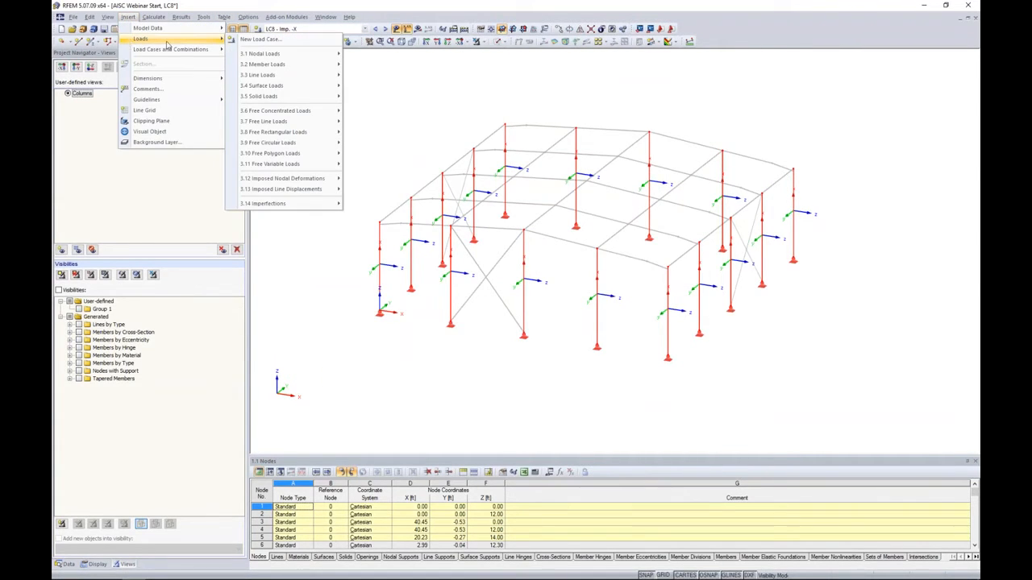
mouse_move(289, 209)
click(353, 208)
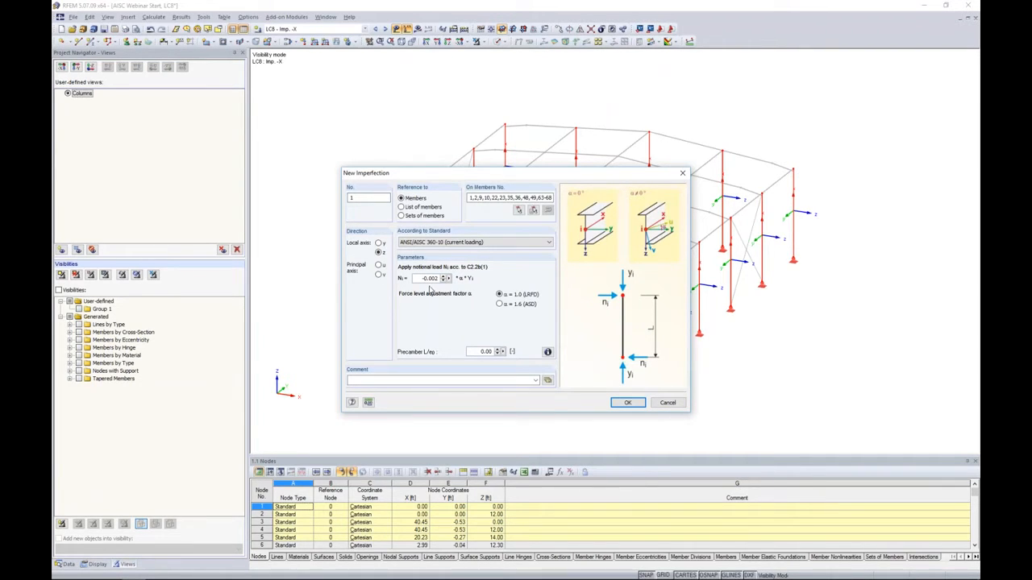
click(626, 401)
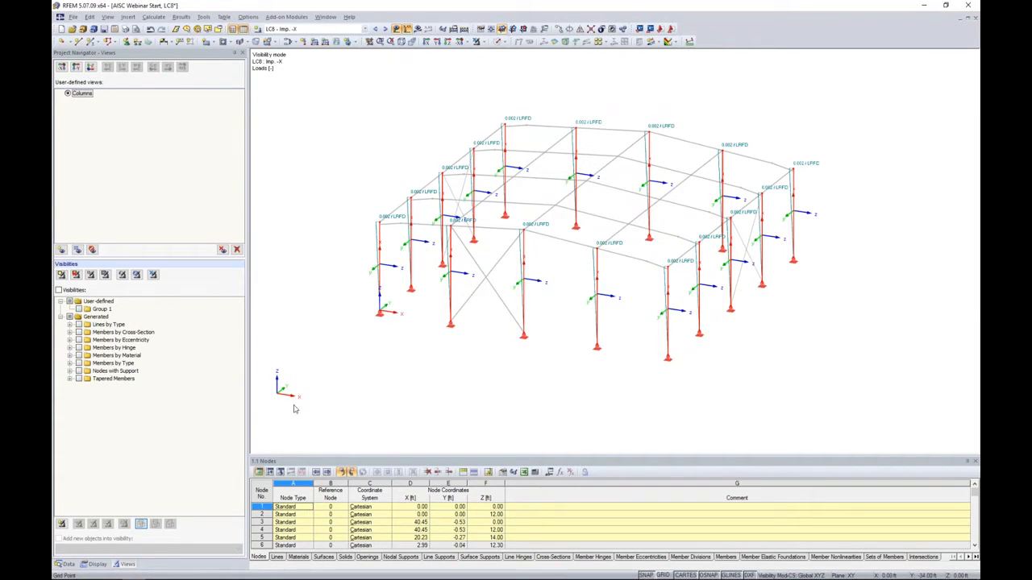
Step: In LC9, add a column imperfection in the local y direction with coefficient -0.002 and inspect its lean against the global Y axis
click(385, 28)
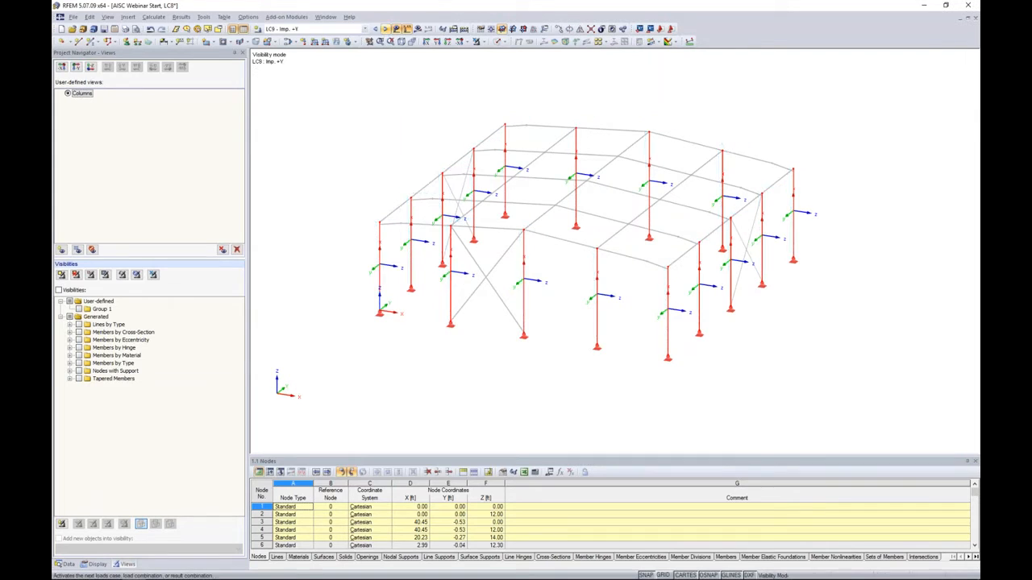
click(128, 17)
mouse_move(135, 38)
mouse_move(282, 207)
click(379, 207)
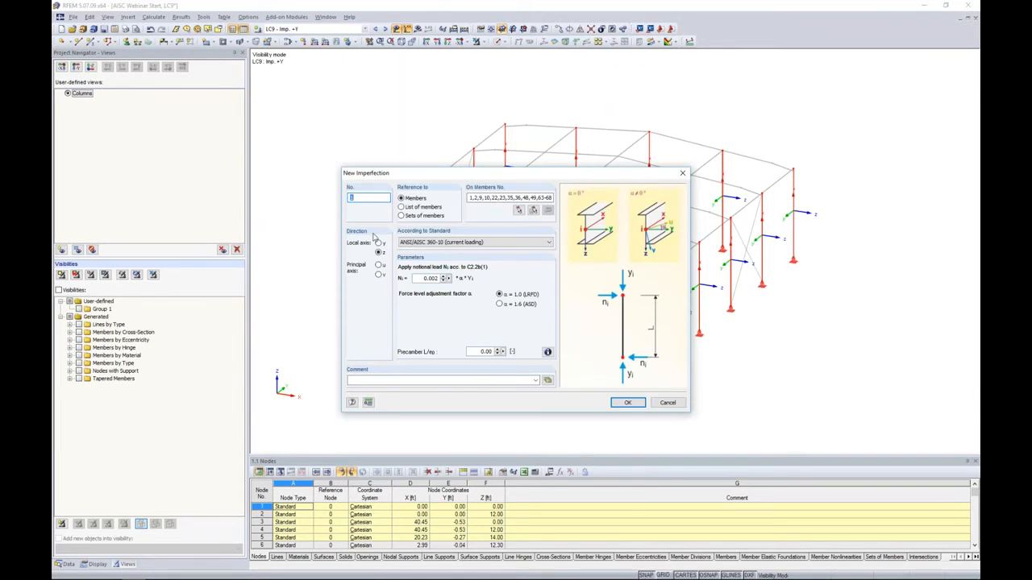
click(379, 243)
drag(458, 176, 385, 132)
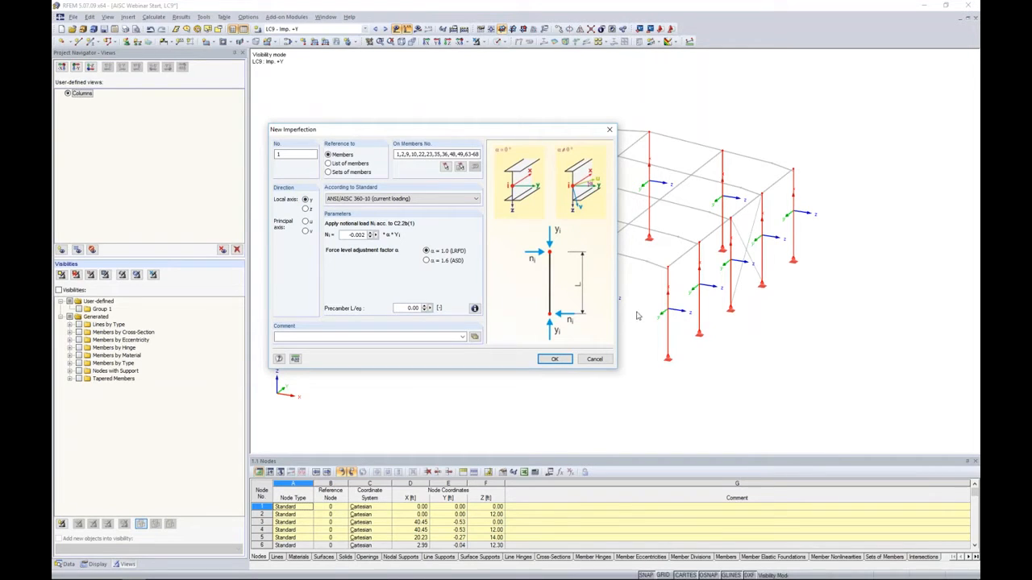
click(555, 359)
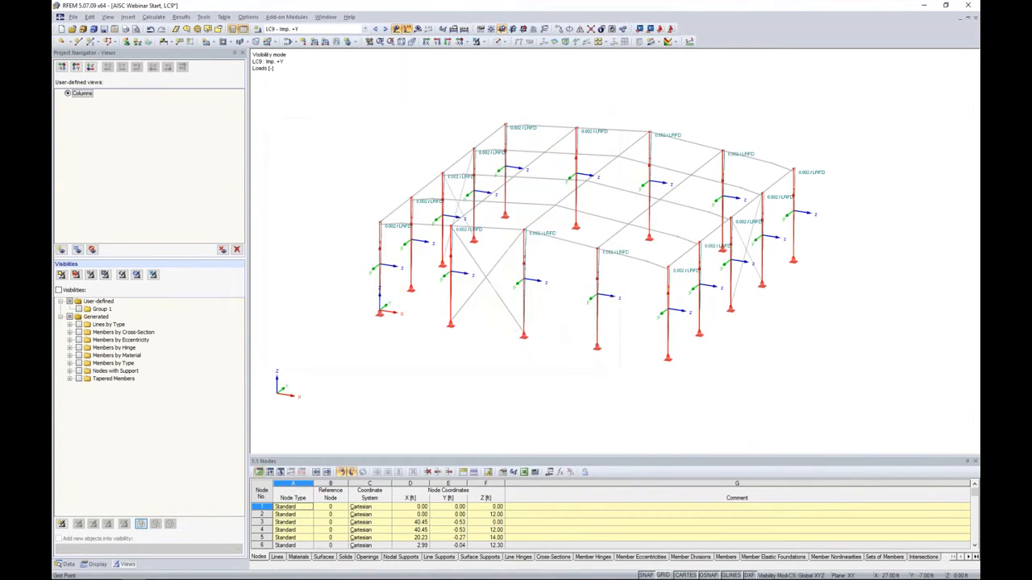
ctrl+middle_drag(635, 317, 548, 262)
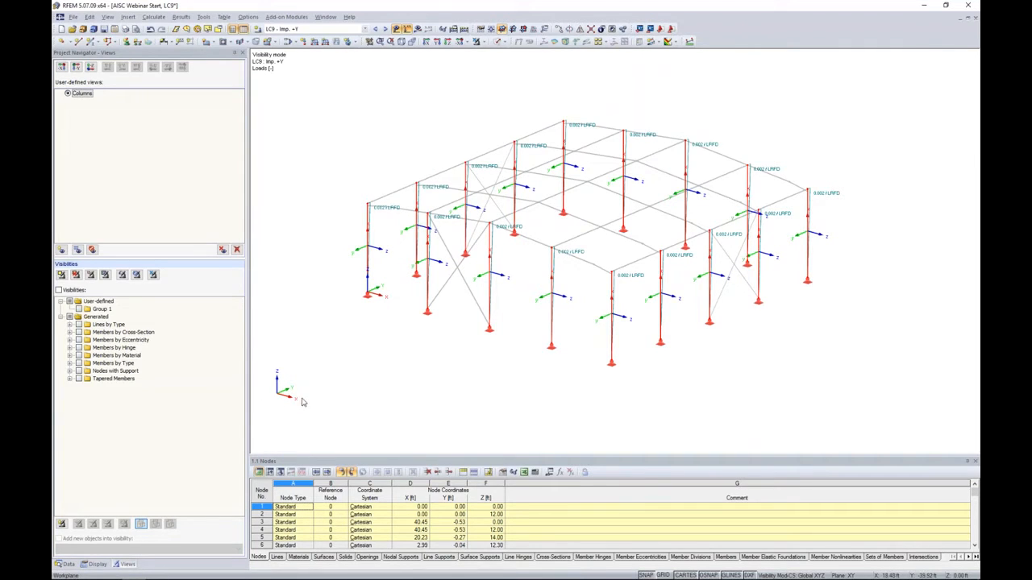
scroll(498, 236, up, 3)
ctrl+middle_drag(495, 234, 317, 245)
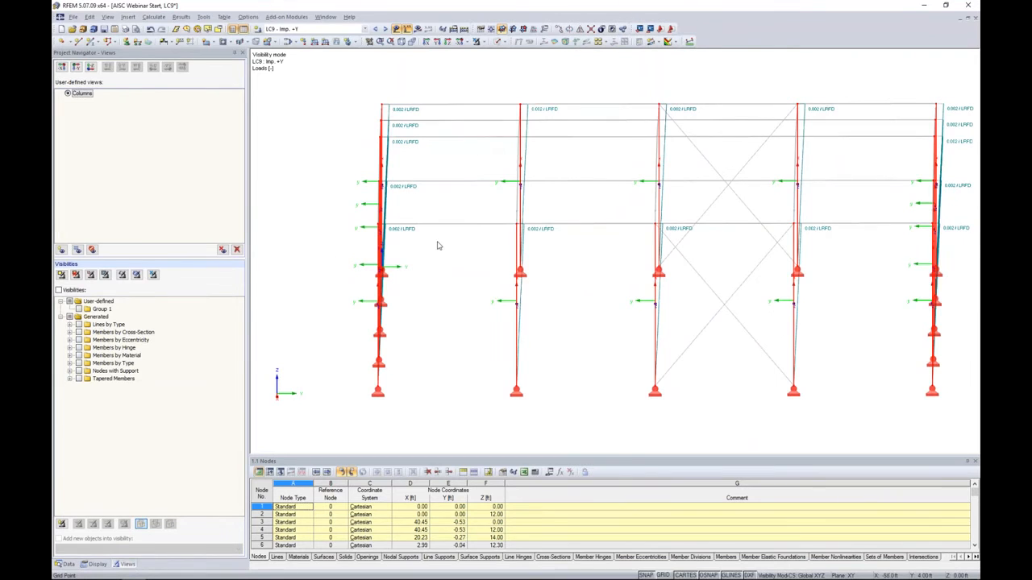
ctrl+middle_drag(516, 254, 692, 267)
scroll(669, 258, down, 5)
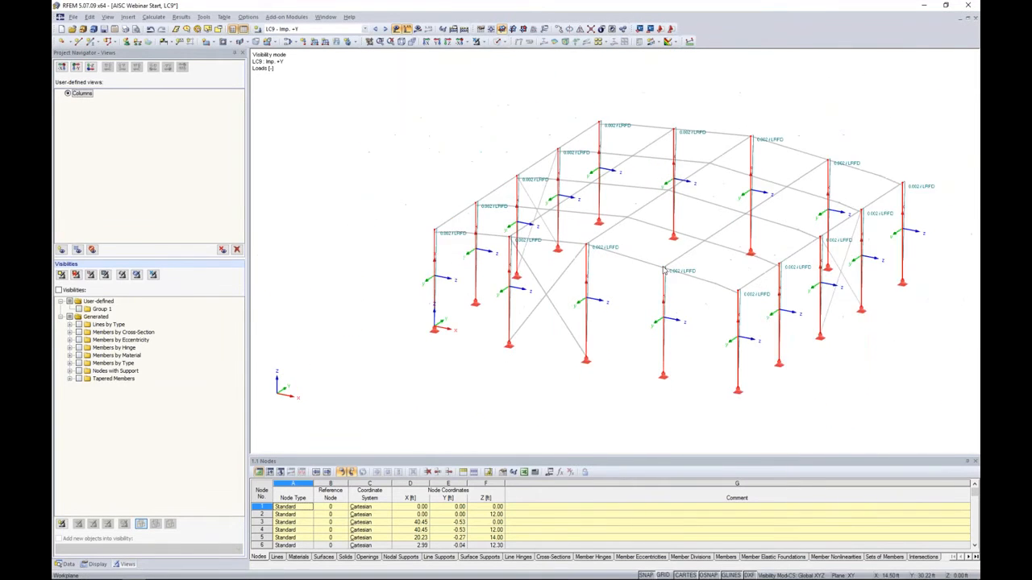
Step: In LC10, add an imperfection on the columns in the local y direction with a notional load coefficient of 0.002
click(385, 28)
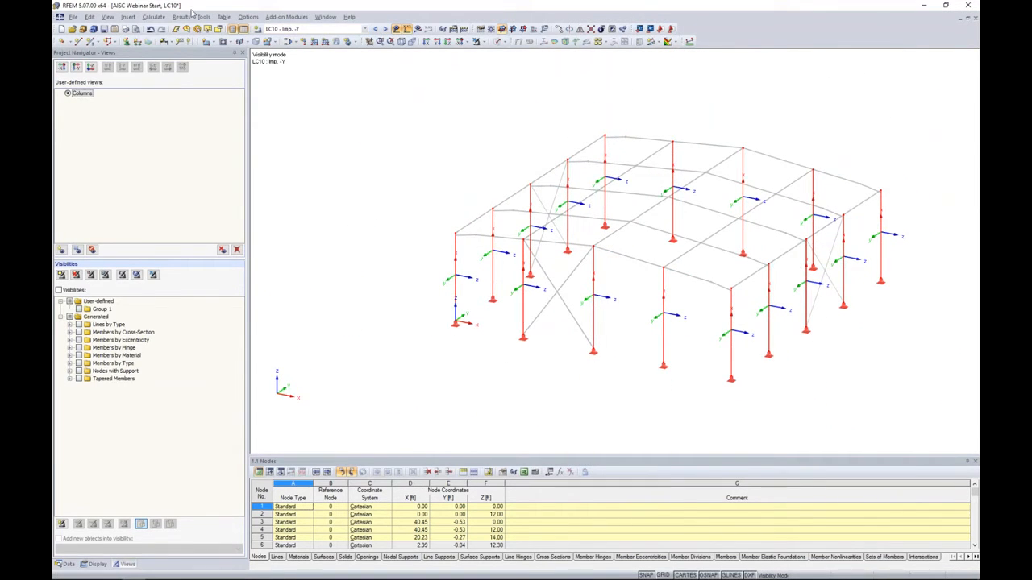
click(127, 17)
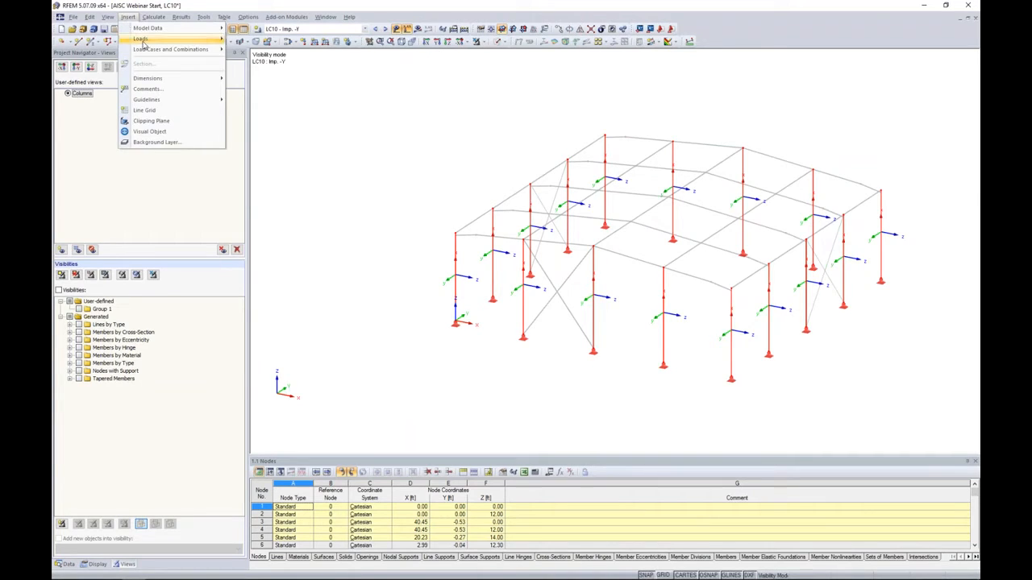
mouse_move(140, 39)
mouse_move(333, 204)
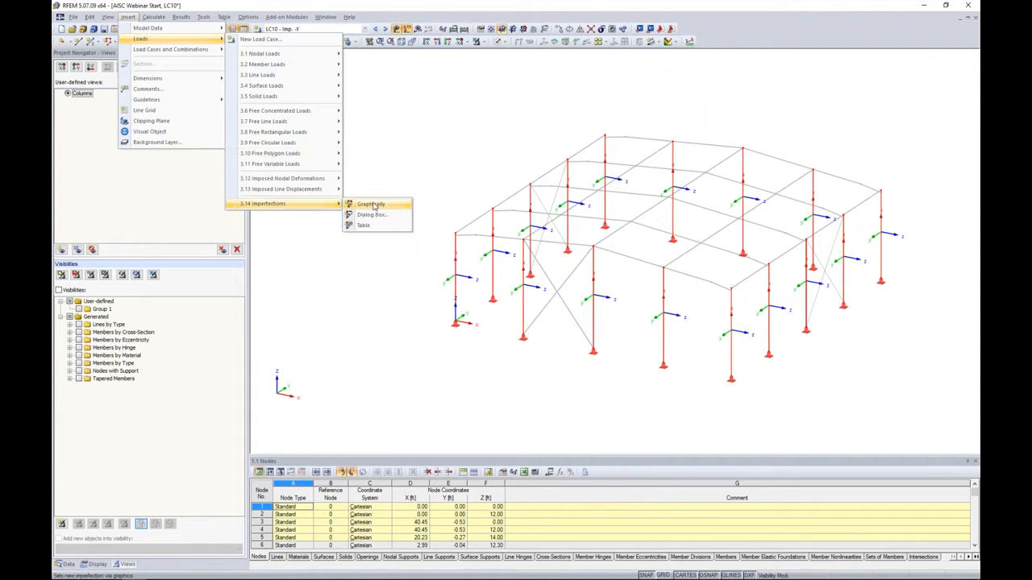
click(367, 215)
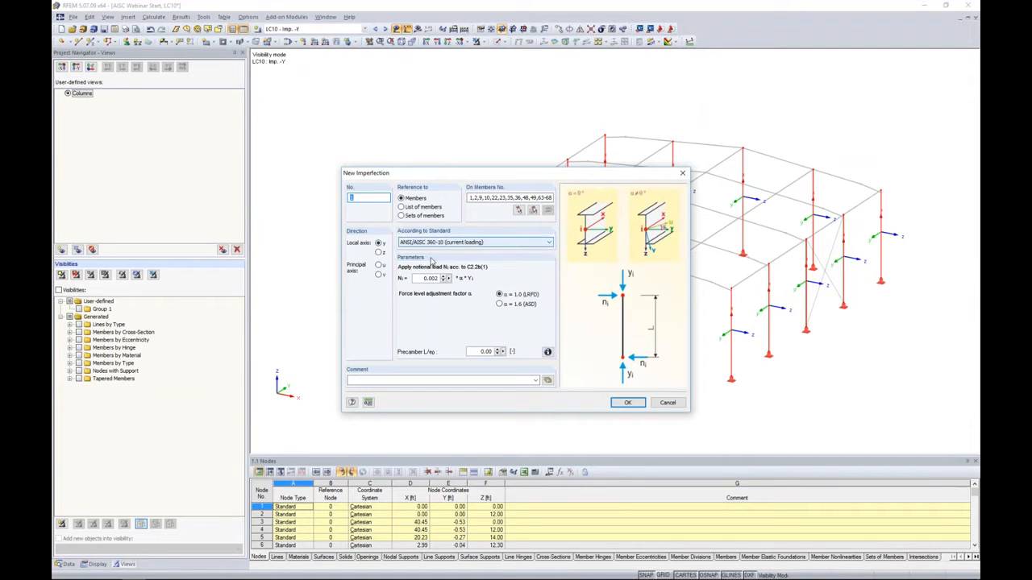
click(634, 401)
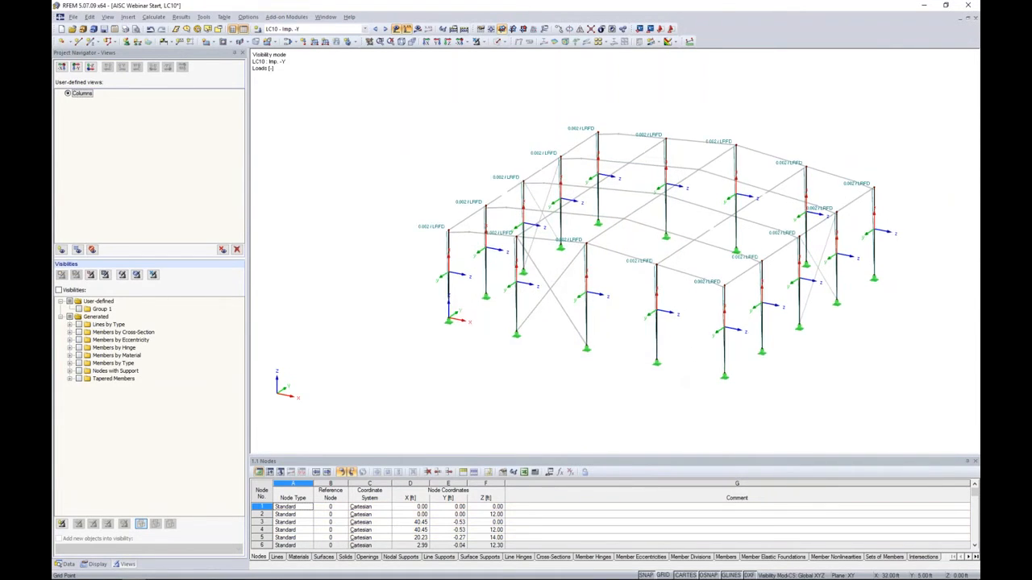
Step: Return to the solid transparent display model and turn off the members' local axis systems
right_click(617, 306)
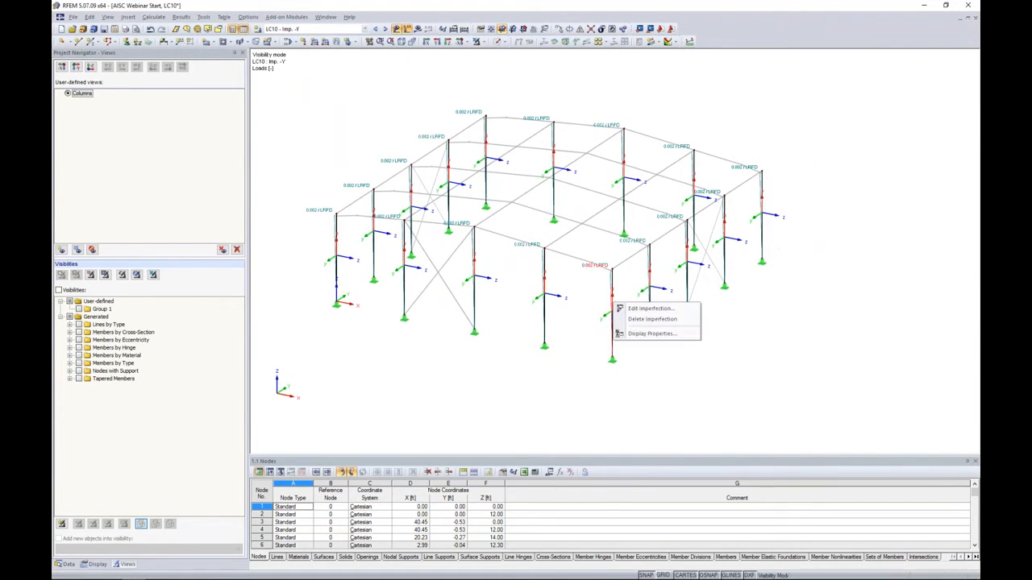
key(Escape)
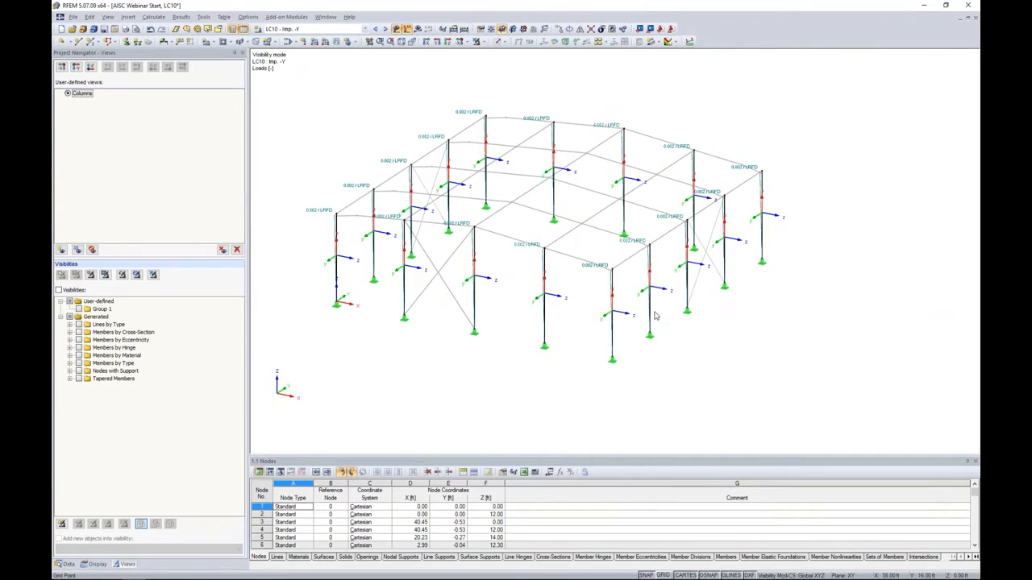
scroll(658, 315, up, 5)
click(499, 41)
click(517, 73)
right_click(524, 278)
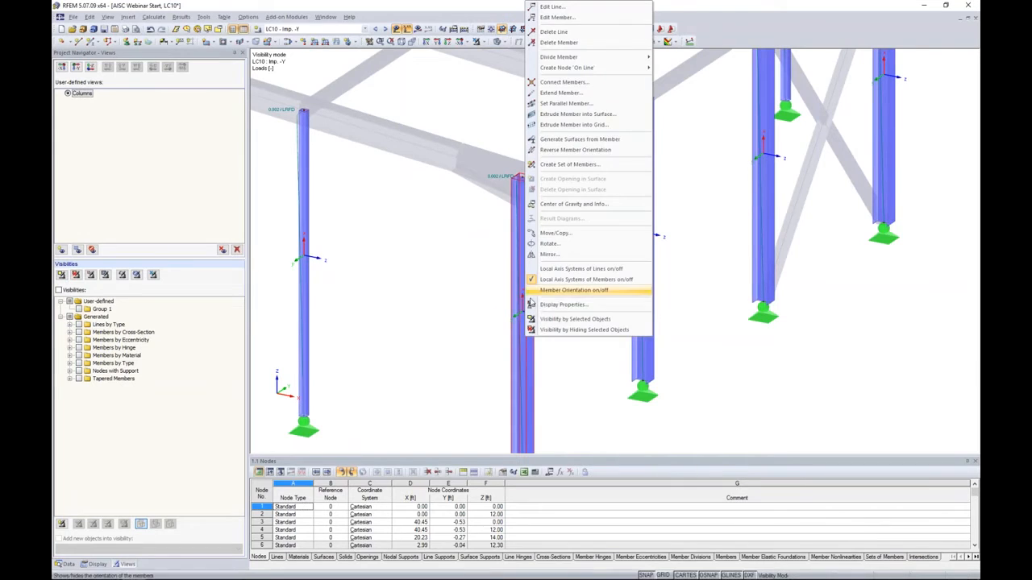
click(557, 280)
scroll(569, 275, down, 5)
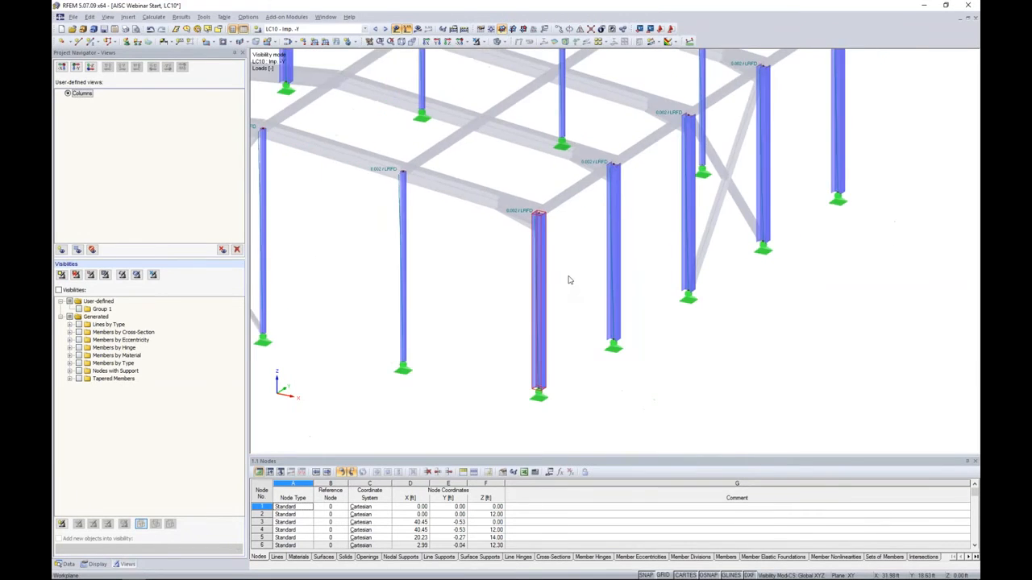
Step: Leave the Columns view to show the whole frame and display load combination CO7 - 1.2D + 1.6L + Imp1
click(477, 41)
click(366, 29)
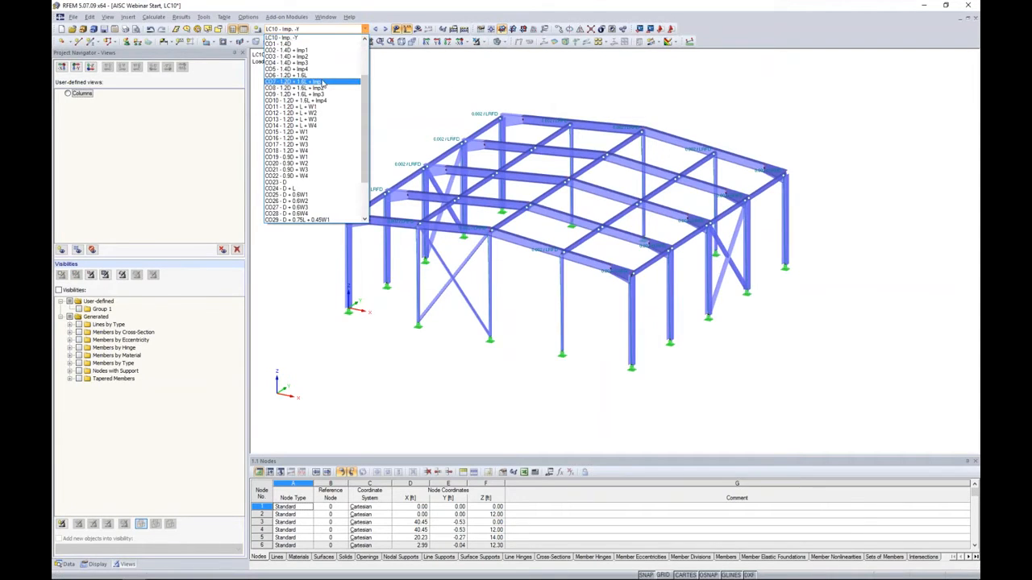
click(330, 83)
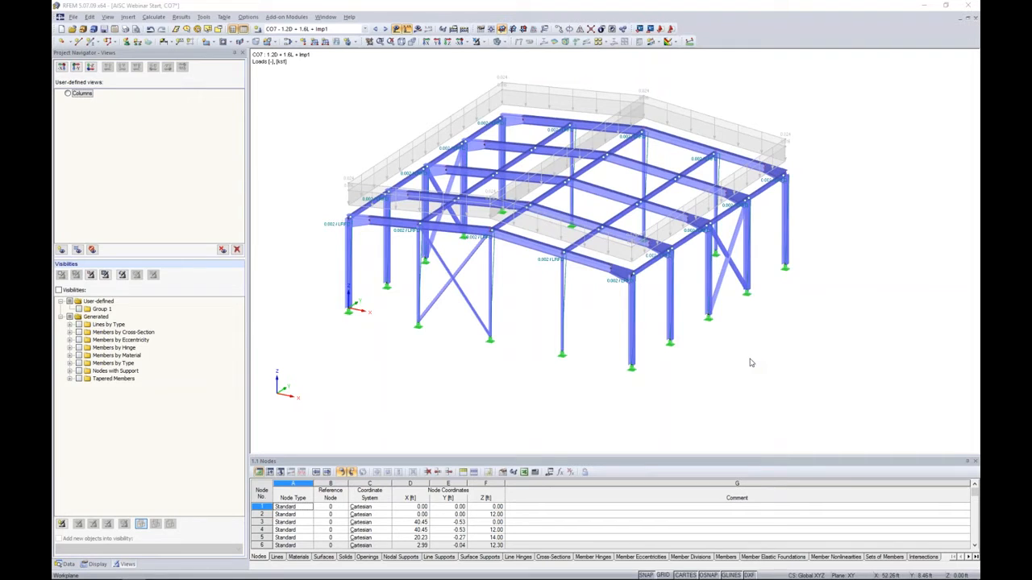
Step: Switch to the PowerPoint slide show and advance to the slide RFEM and Modified Stiffness
key(alt+Tab)
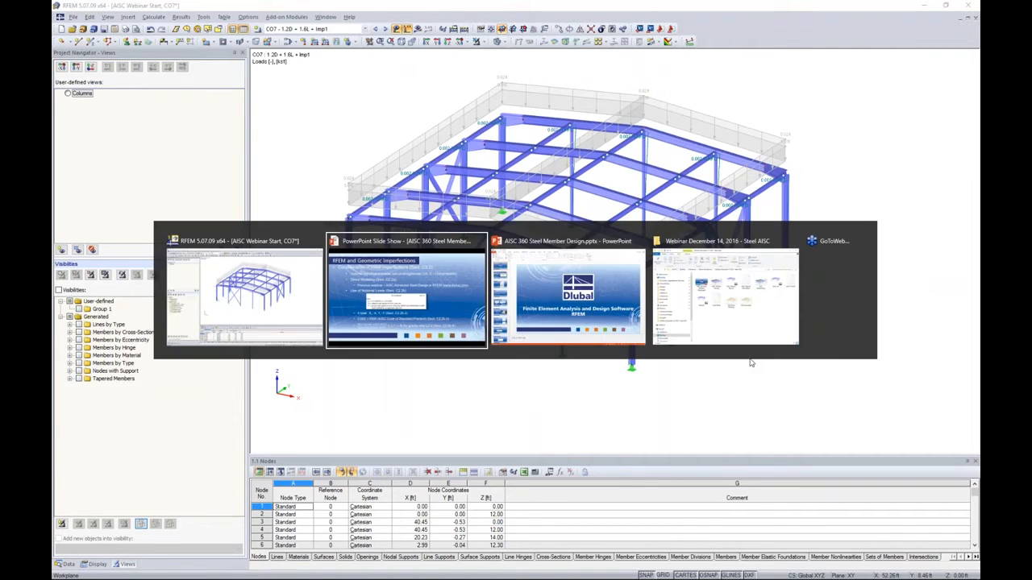
click(447, 296)
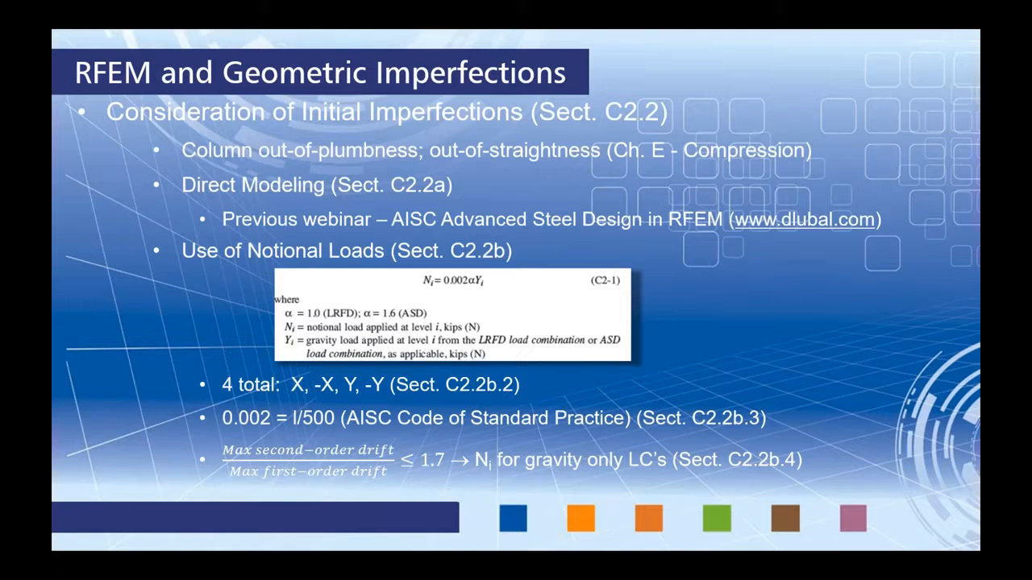
key(Right)
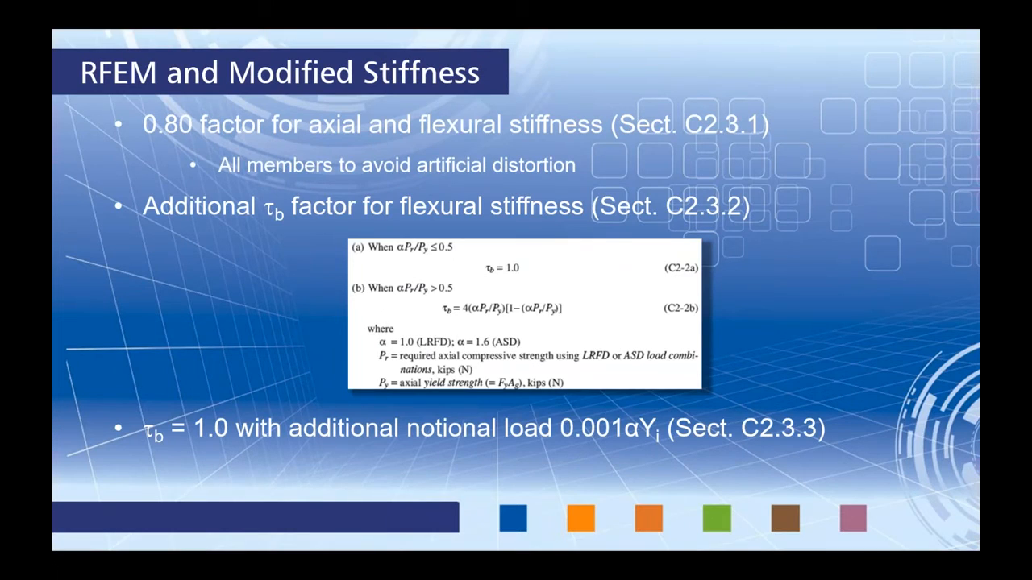
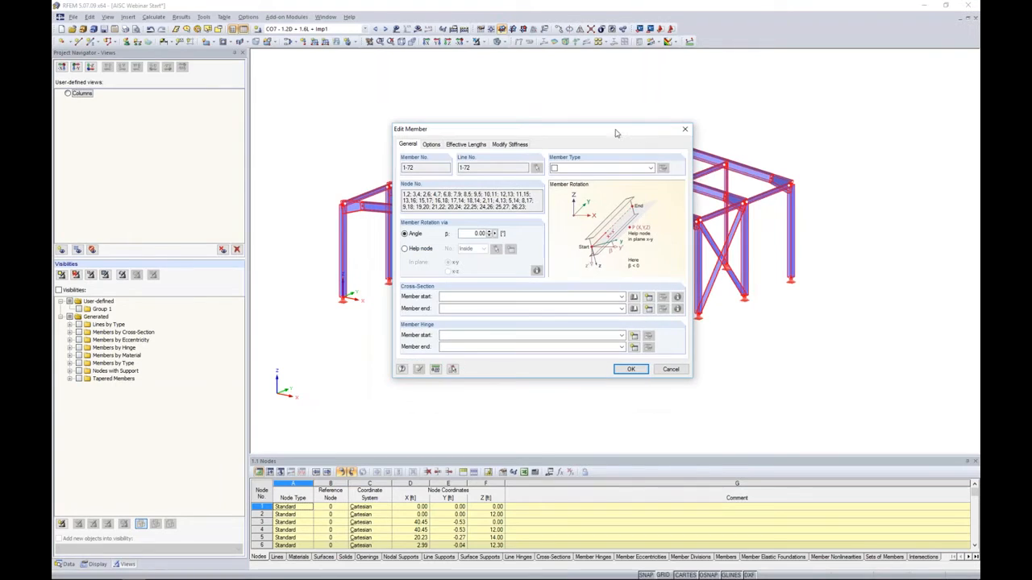
Step: Set the stiffness modification of members 1-72 according to AISC 360-10 C2.3(2) and check the flexural and axial stiffness factors
click(510, 145)
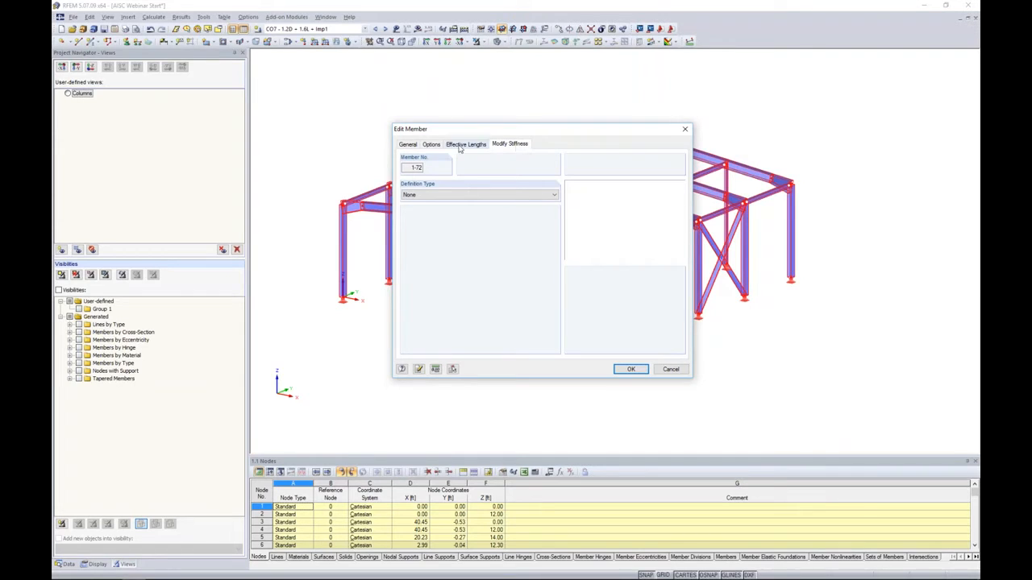
click(432, 198)
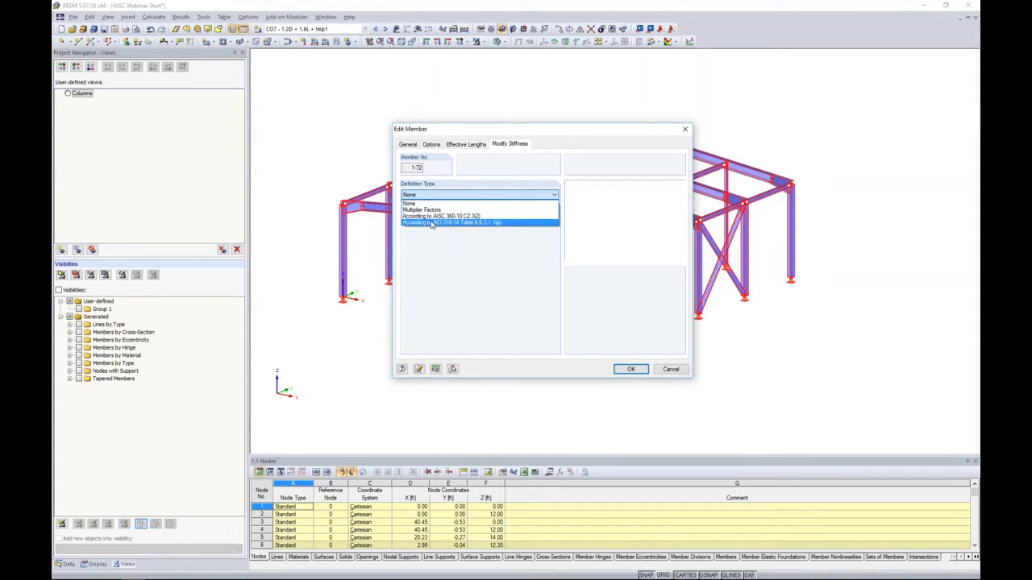
click(440, 217)
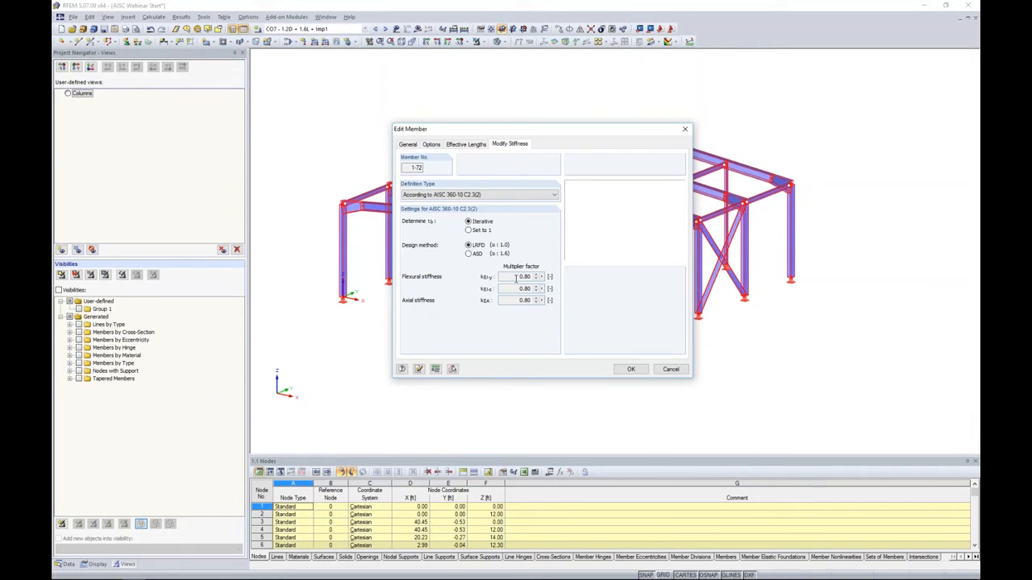
drag(516, 278, 525, 278)
key(Tab)
key(Tab)
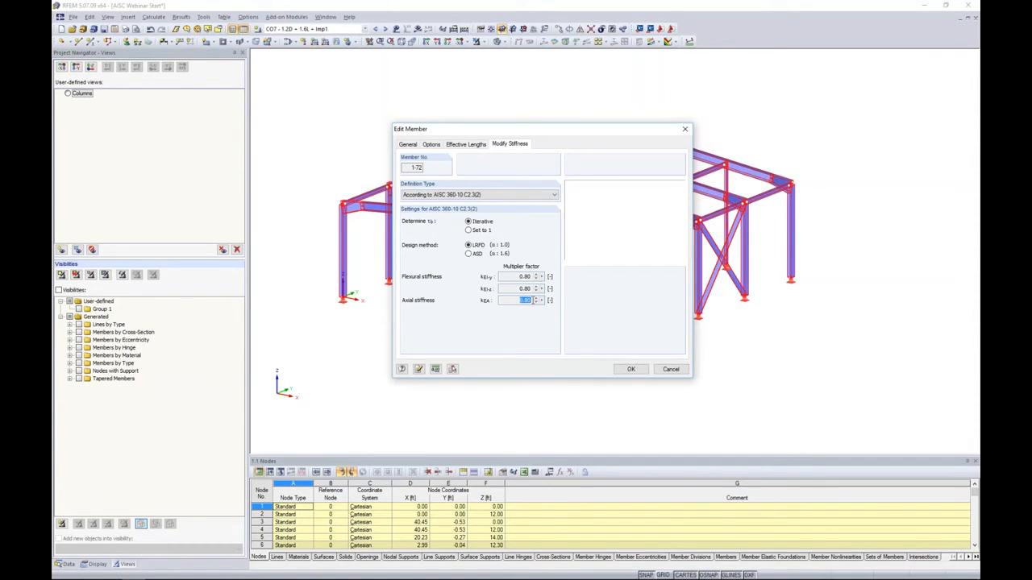
Step: View the Multiplier Factors definition, return to AISC 360-10 C2.3(2) and apply the stiffness modification to the members
click(435, 197)
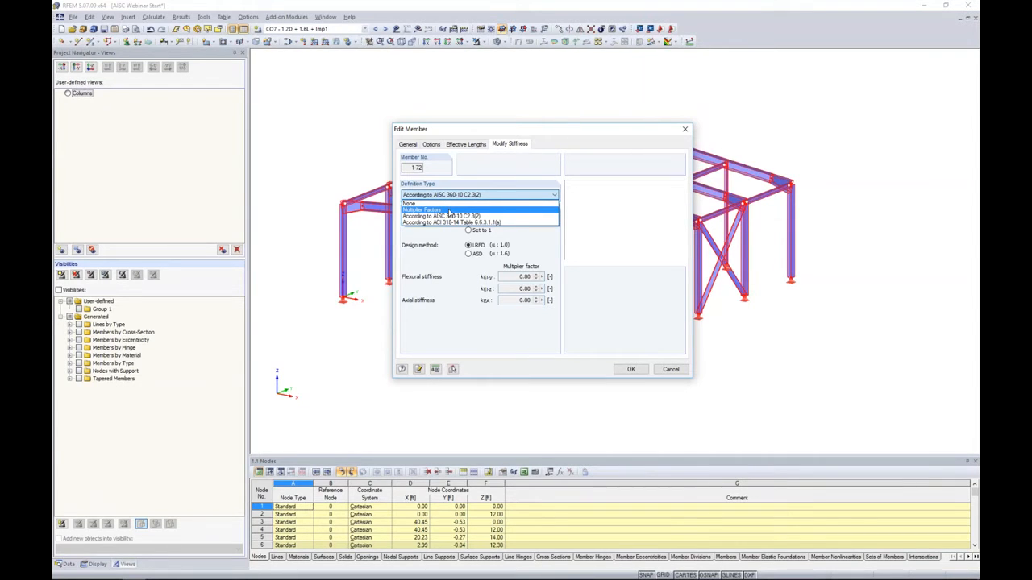
click(449, 211)
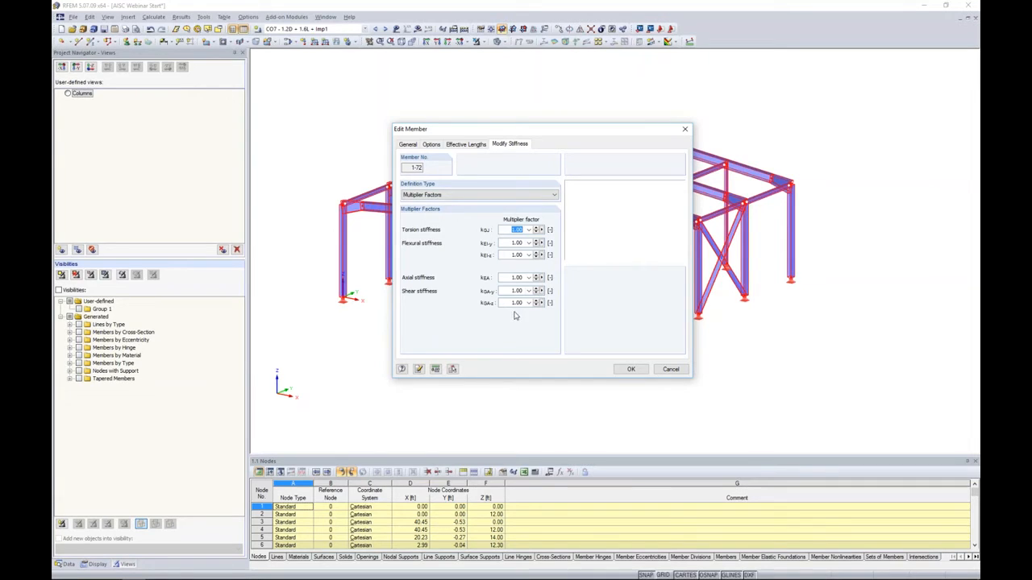
click(464, 196)
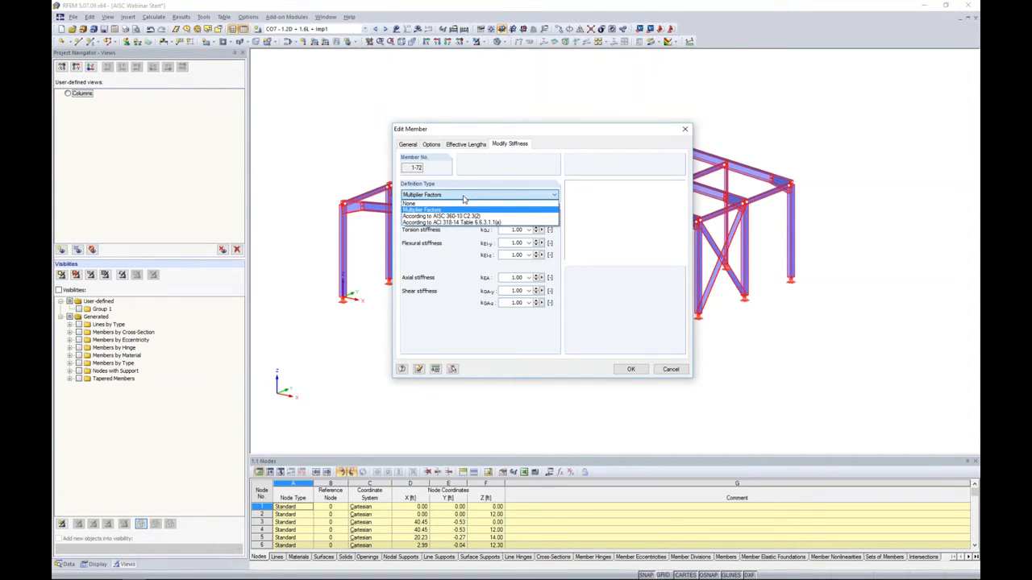
click(456, 216)
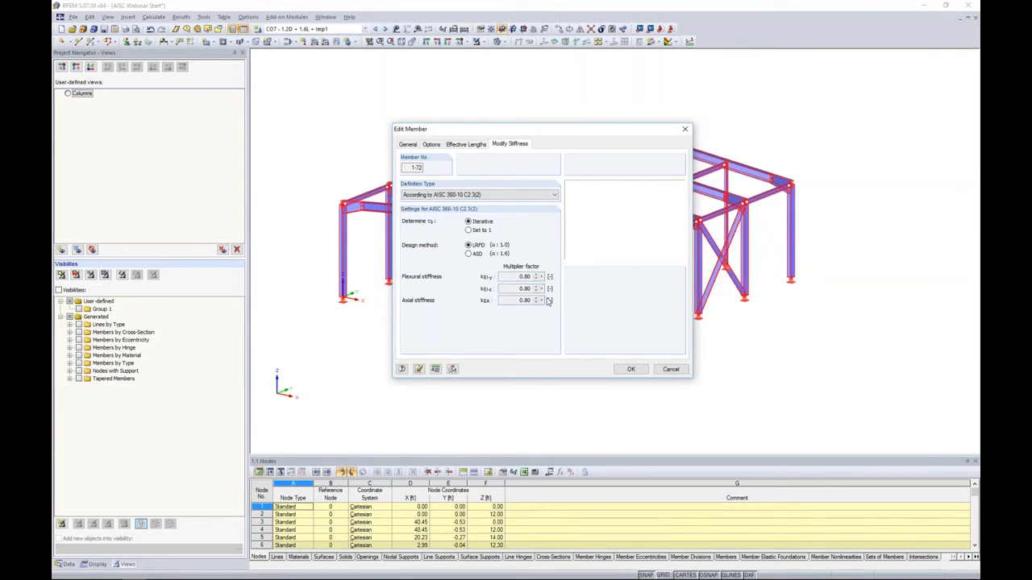
click(629, 370)
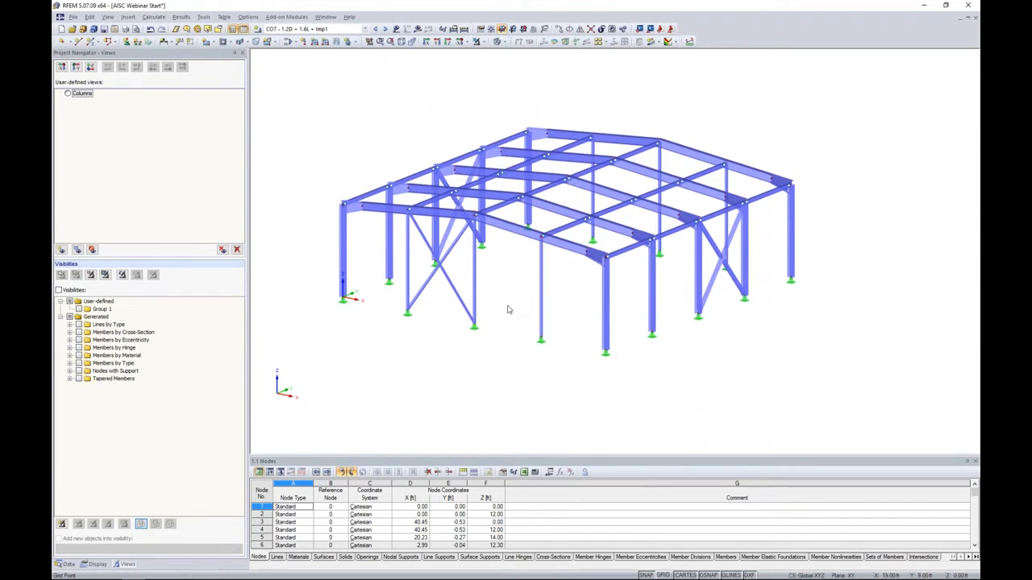
Step: Select result combination RC1 - Section 2.3 (LRFD) and calculate its results
click(364, 30)
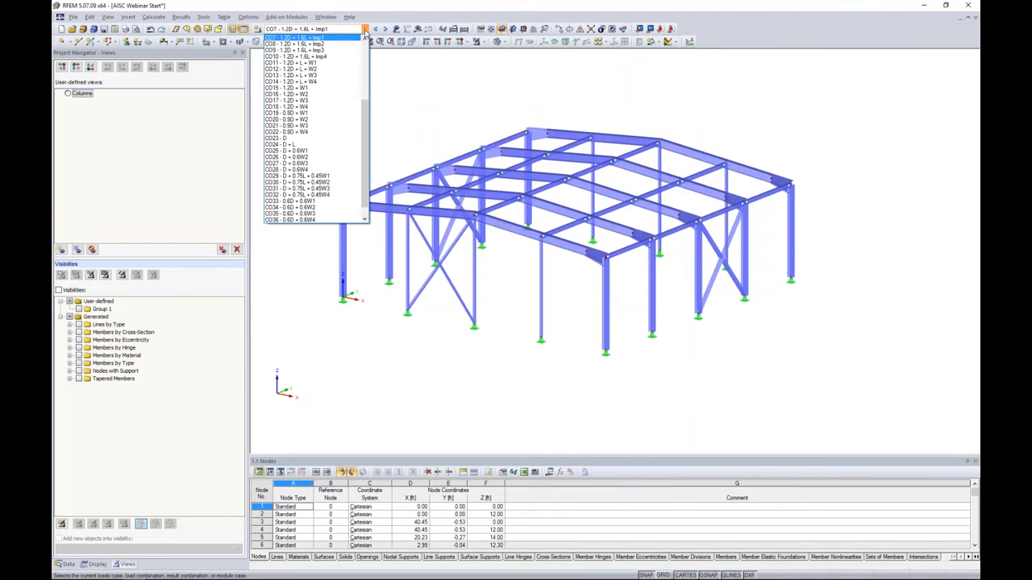
scroll(367, 113, down, 1)
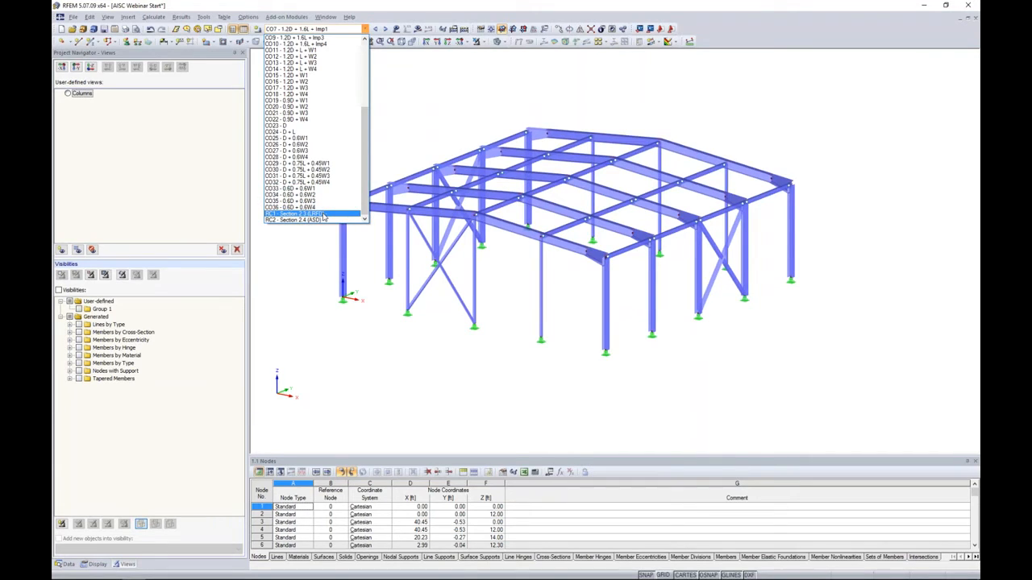
click(323, 217)
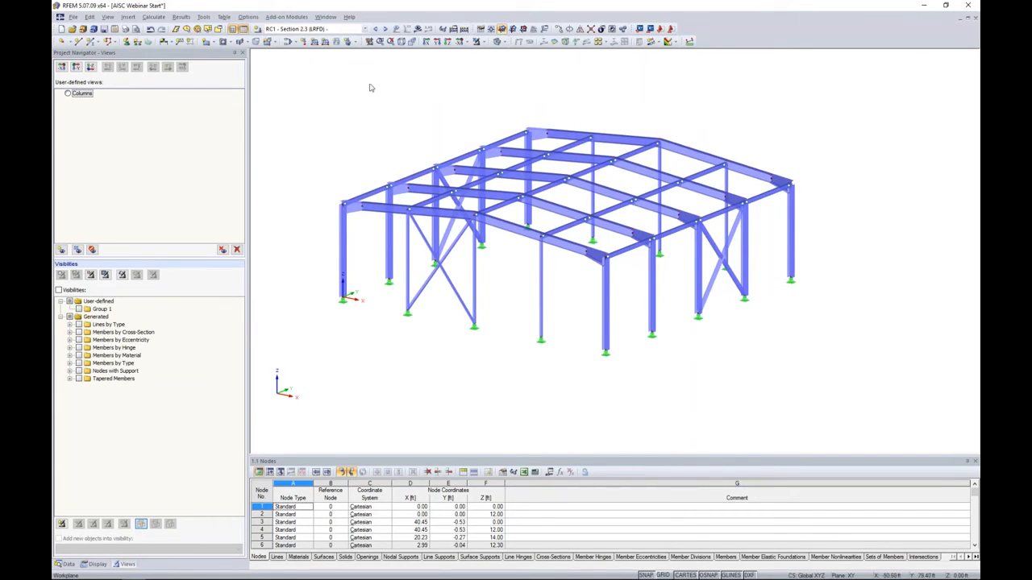
click(417, 29)
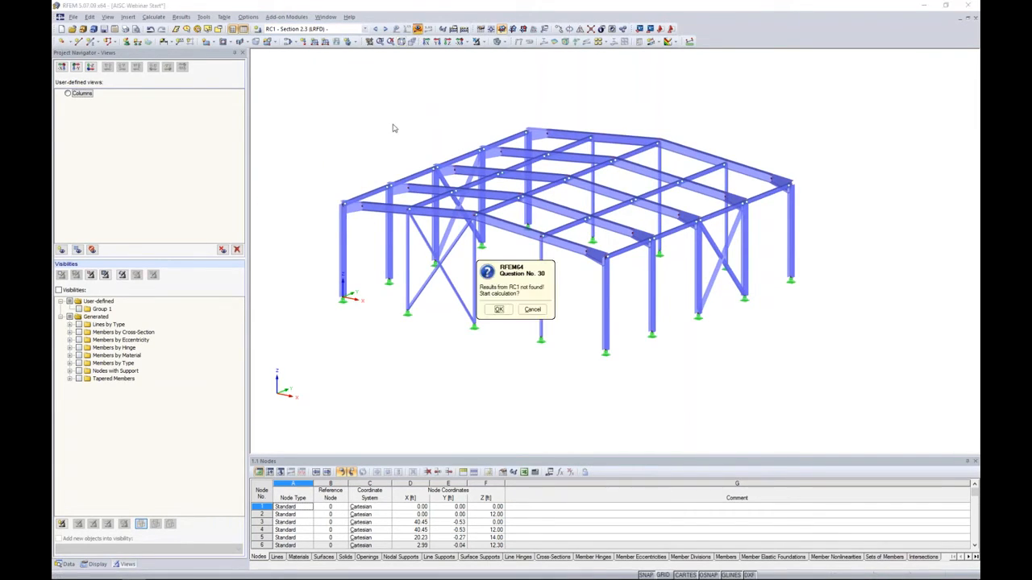
click(498, 312)
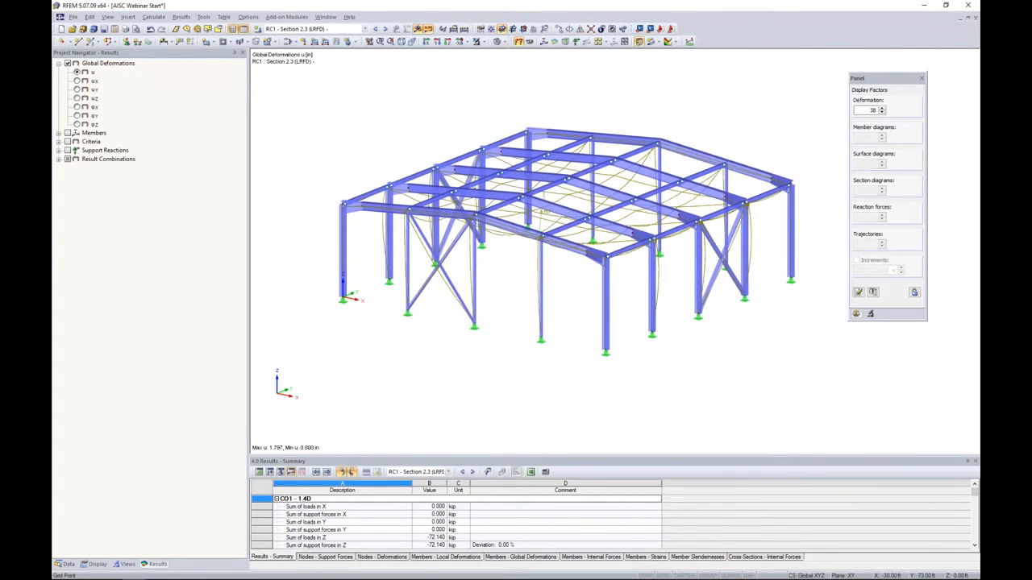
Step: Examine the frame's global deformations for RC1 and the maximum and minimum value options for result combinations
ctrl+middle_drag(725, 120, 639, 151)
ctrl+middle_drag(706, 139, 760, 150)
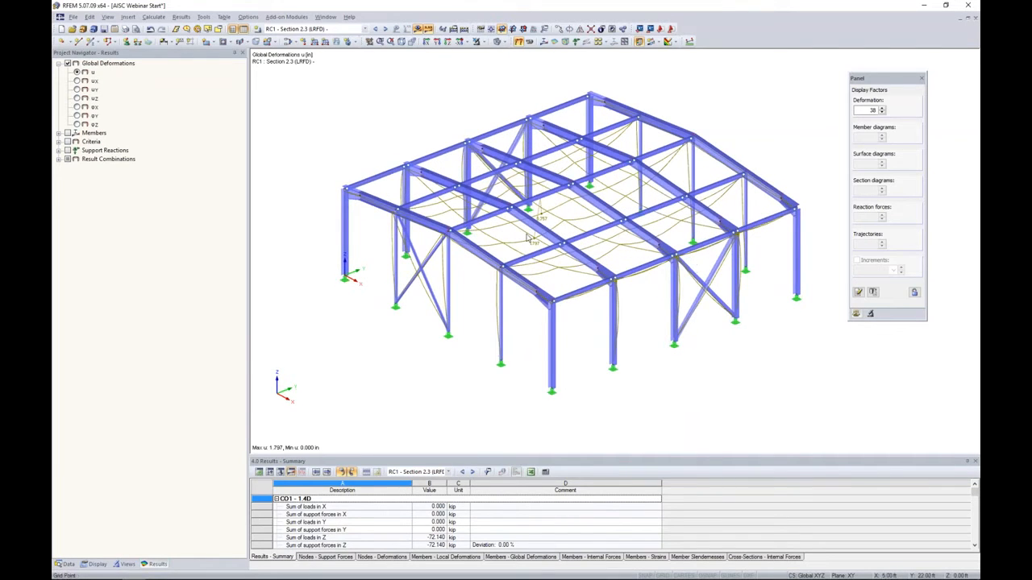
scroll(536, 240, up, 5)
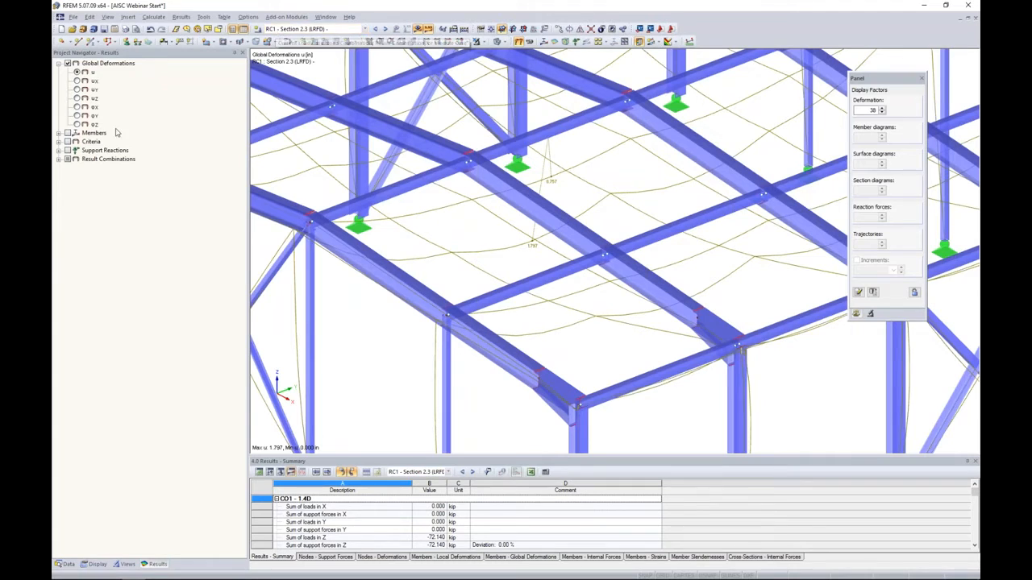
click(59, 160)
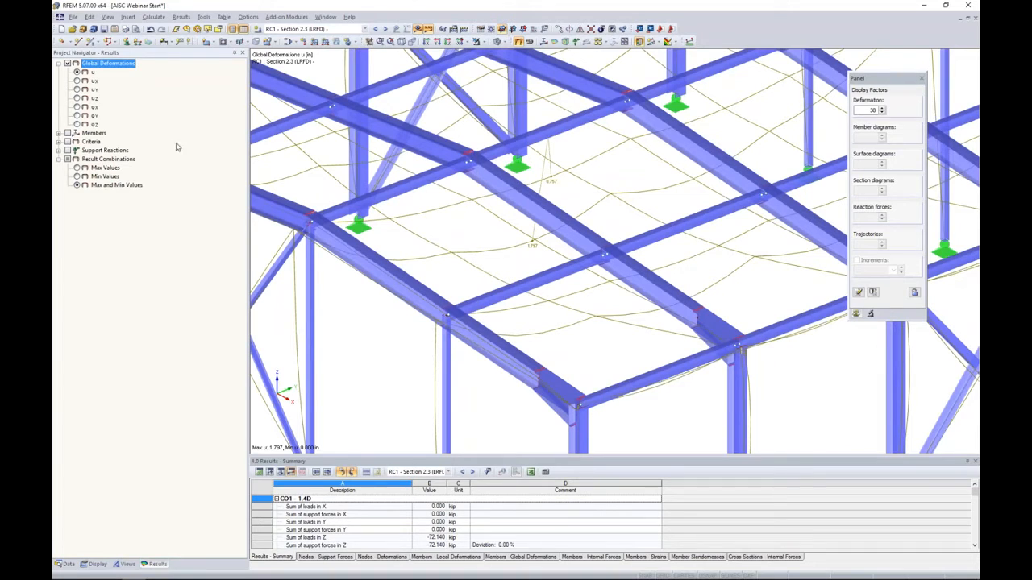
Step: Display the global deformations of the whole frame for load combination CO13 - 1.2D + L + W3
click(365, 29)
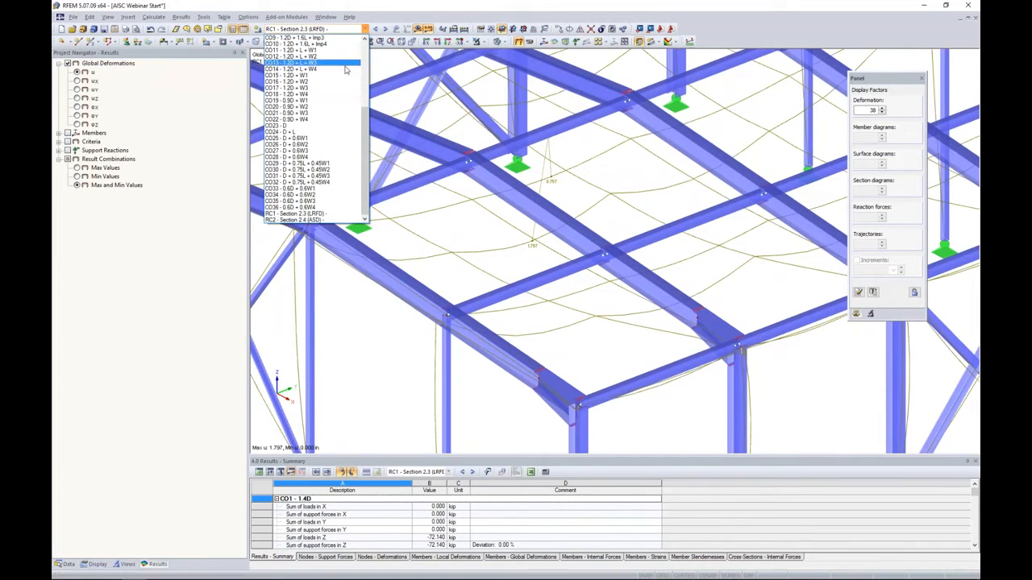
scroll(331, 81, up, 2)
click(330, 88)
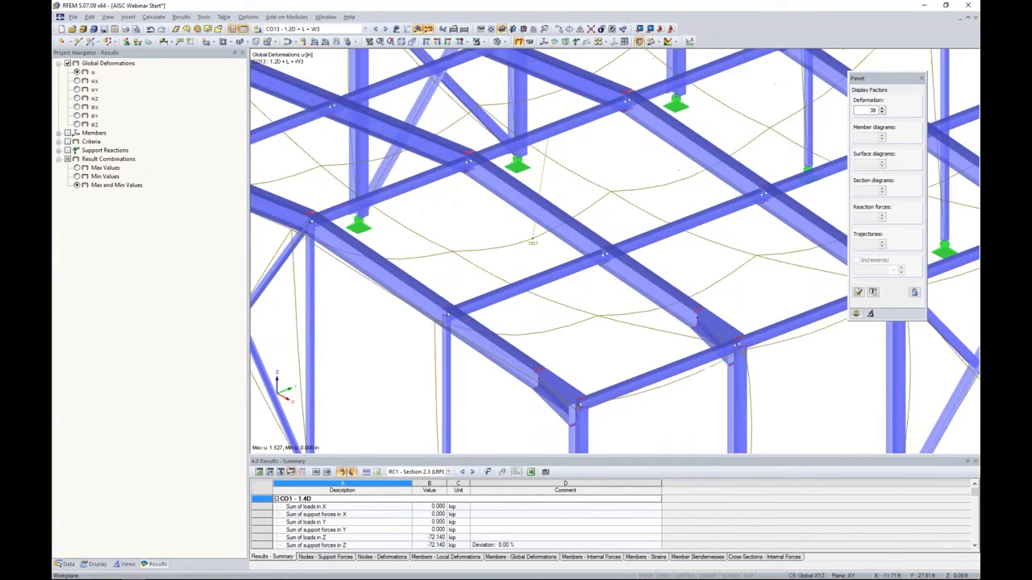
scroll(543, 162, down, 5)
middle_drag(521, 172, 432, 202)
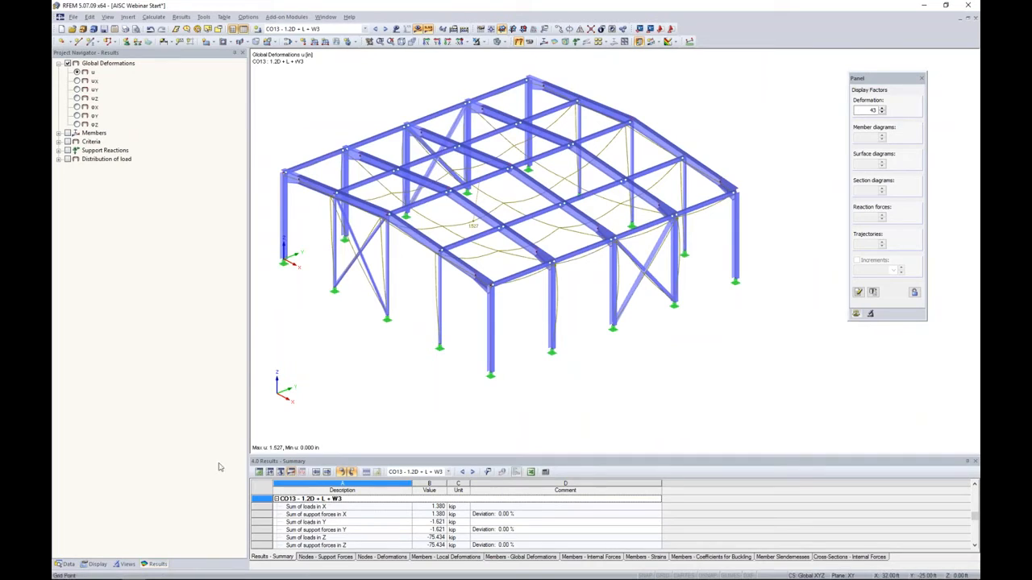
Step: View the member deformations as cross-sections and as colored cross-sections, and return to the line display
click(95, 564)
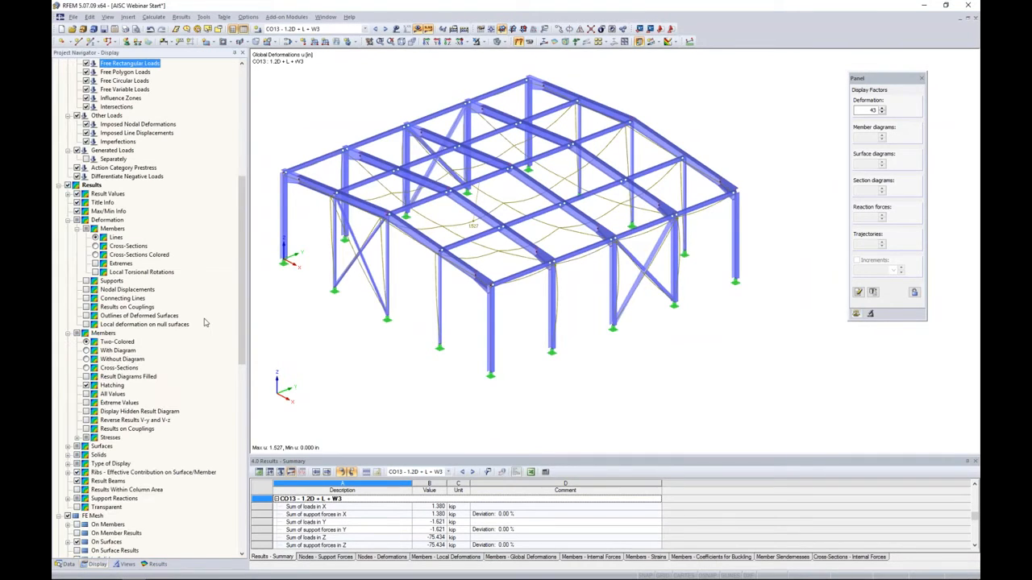
drag(239, 318, 232, 368)
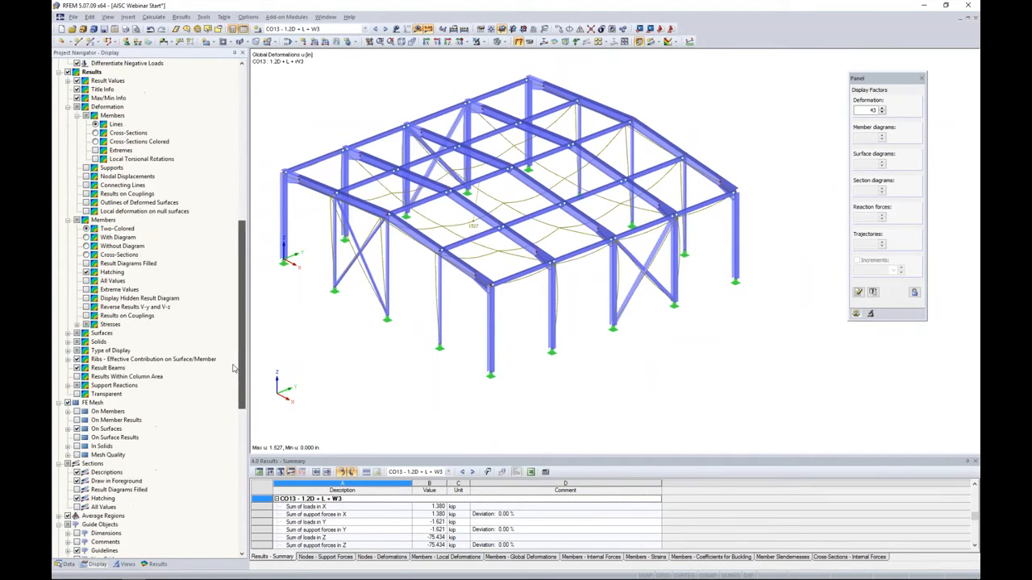
click(388, 266)
click(355, 298)
drag(240, 322, 240, 278)
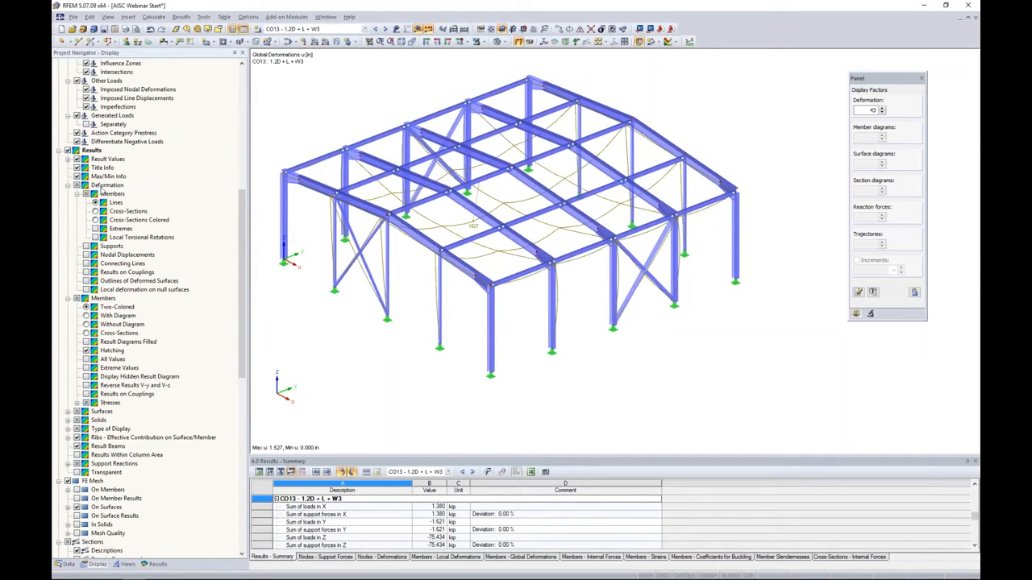
click(96, 211)
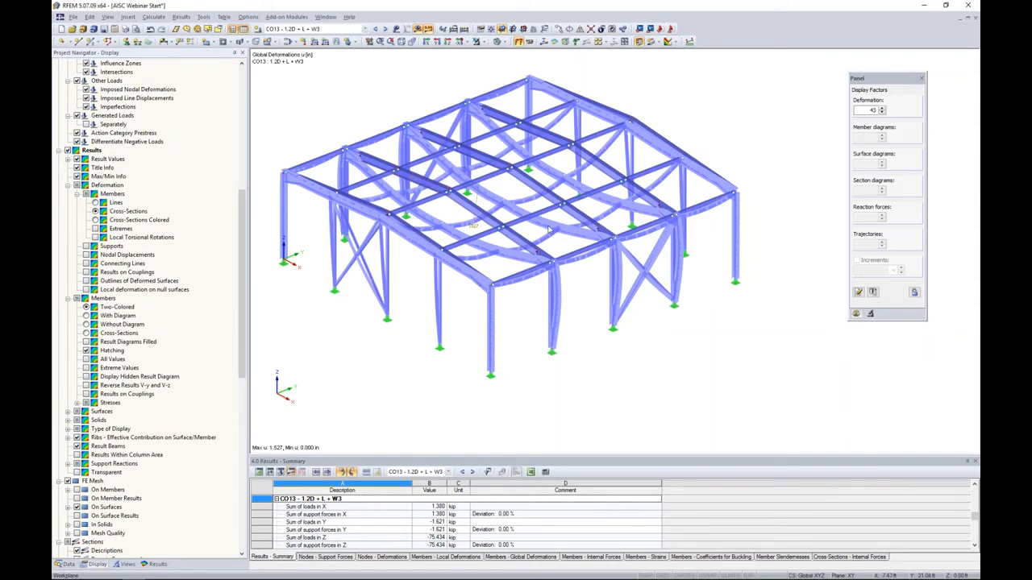
click(95, 220)
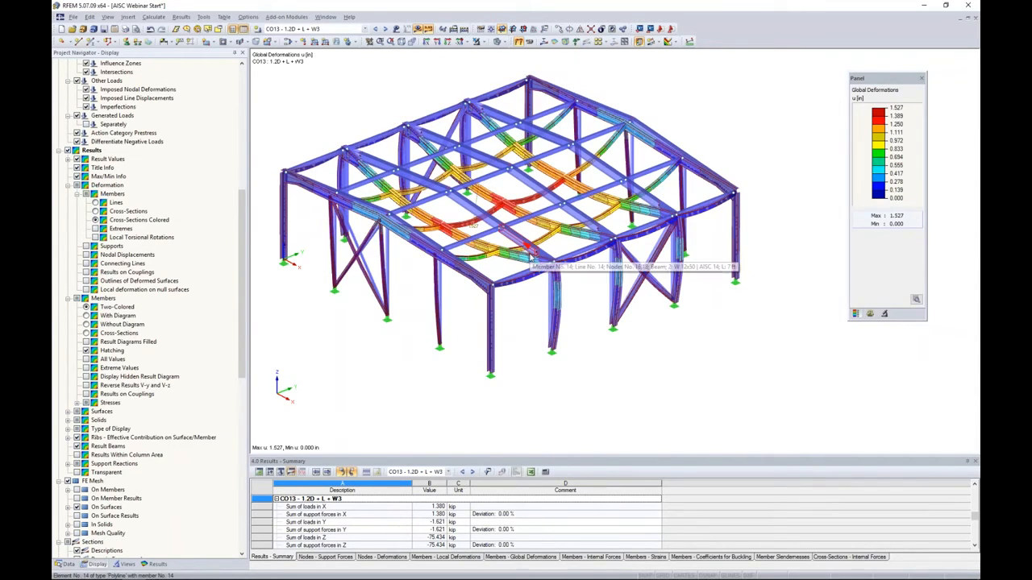
click(96, 202)
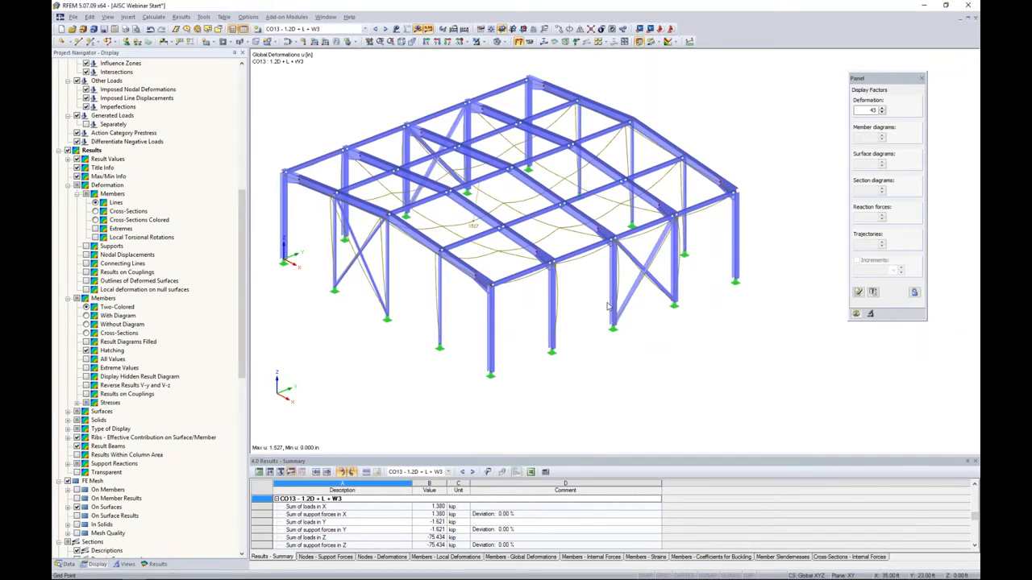
Step: Replace the global deformations with member results and display the axial internal force N
ctrl+middle_drag(610, 307, 666, 327)
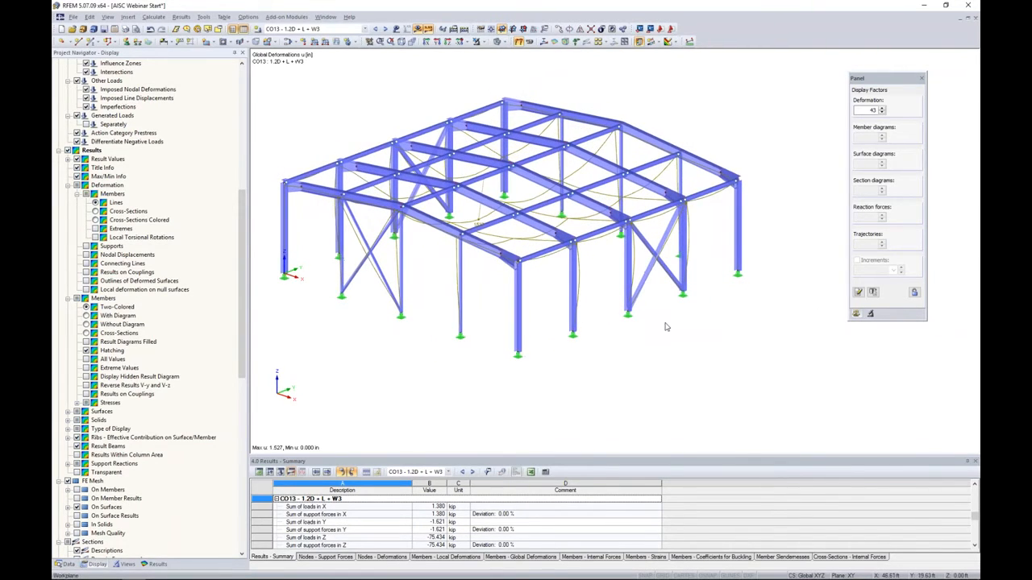
ctrl+middle_drag(670, 358, 690, 360)
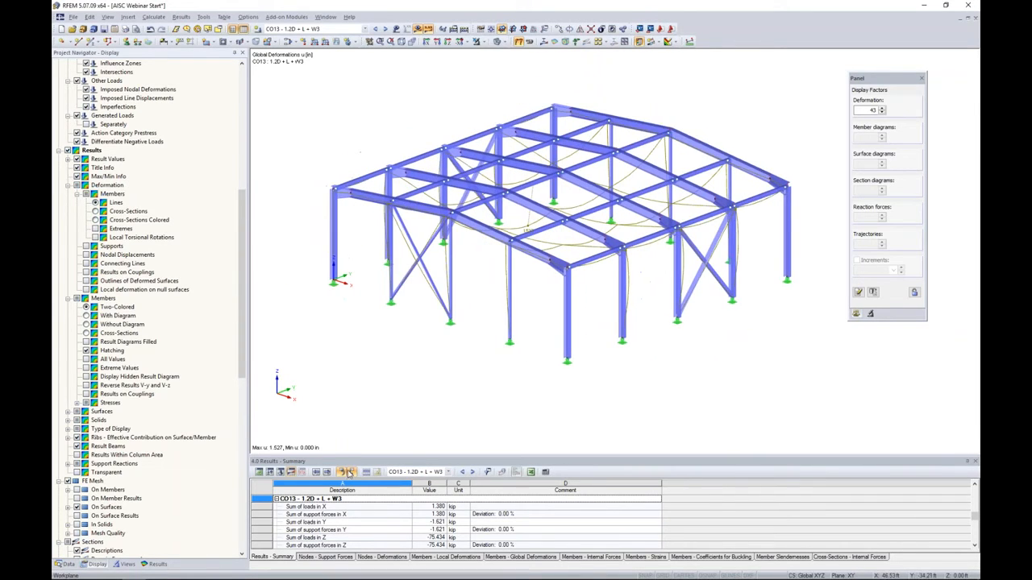
click(158, 564)
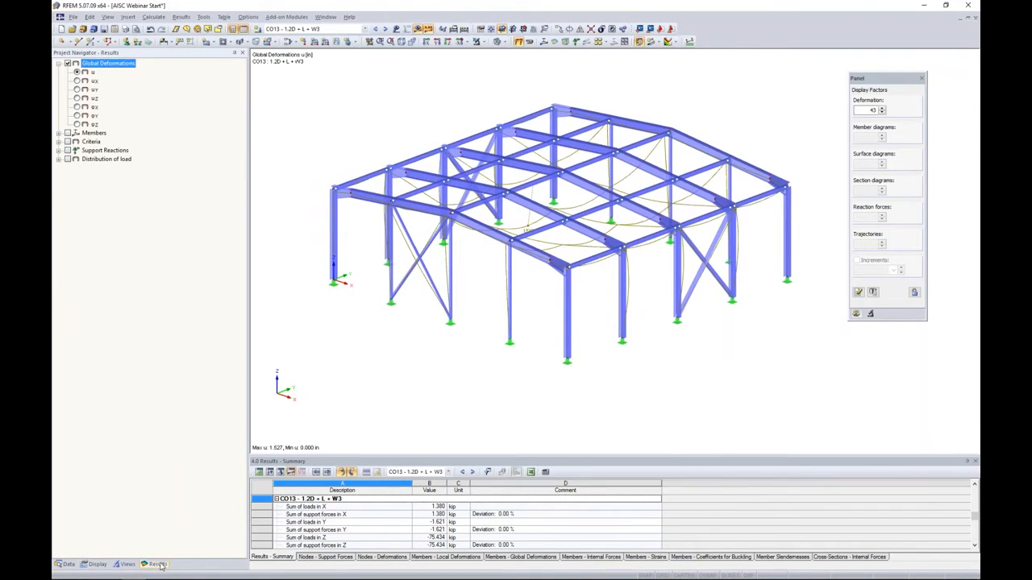
click(58, 134)
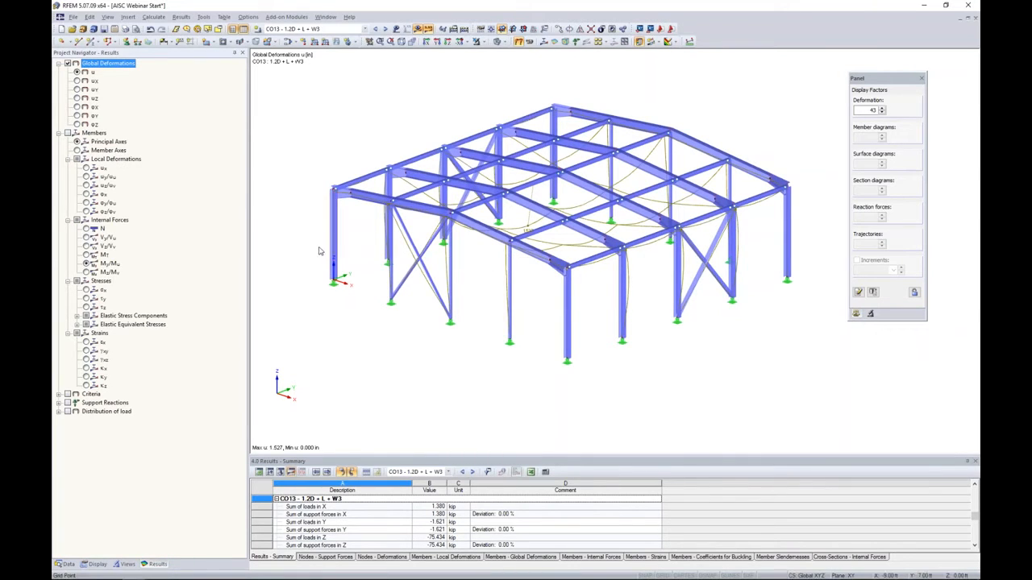
click(67, 133)
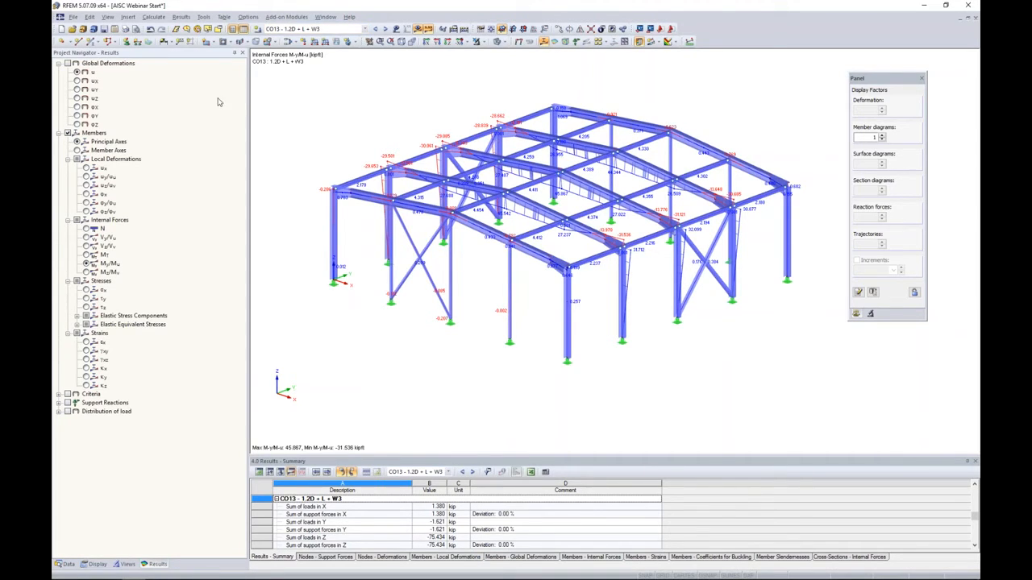
click(89, 229)
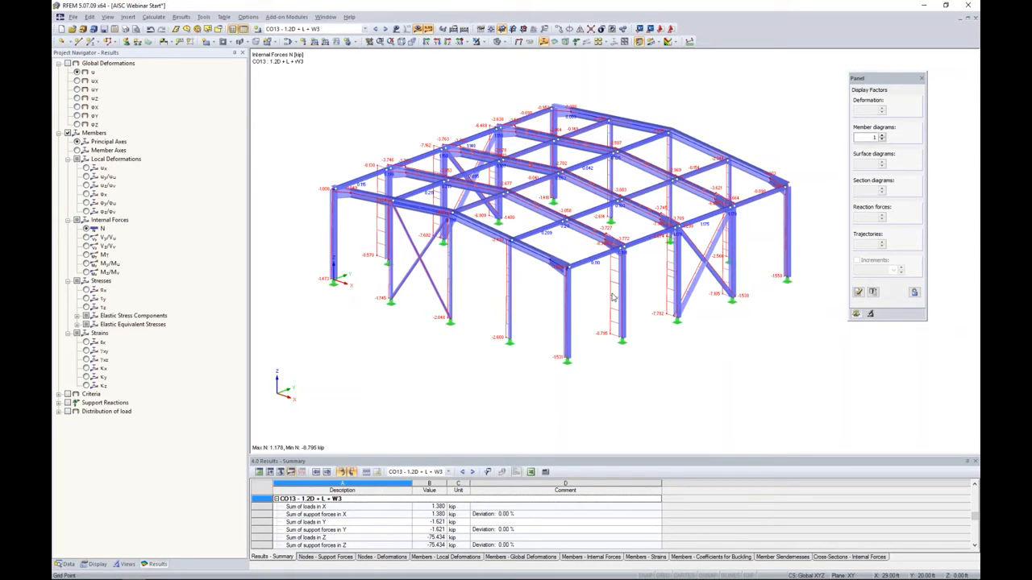
Step: View the member results in color with diagrams, and switch them to the display without diagrams
click(95, 565)
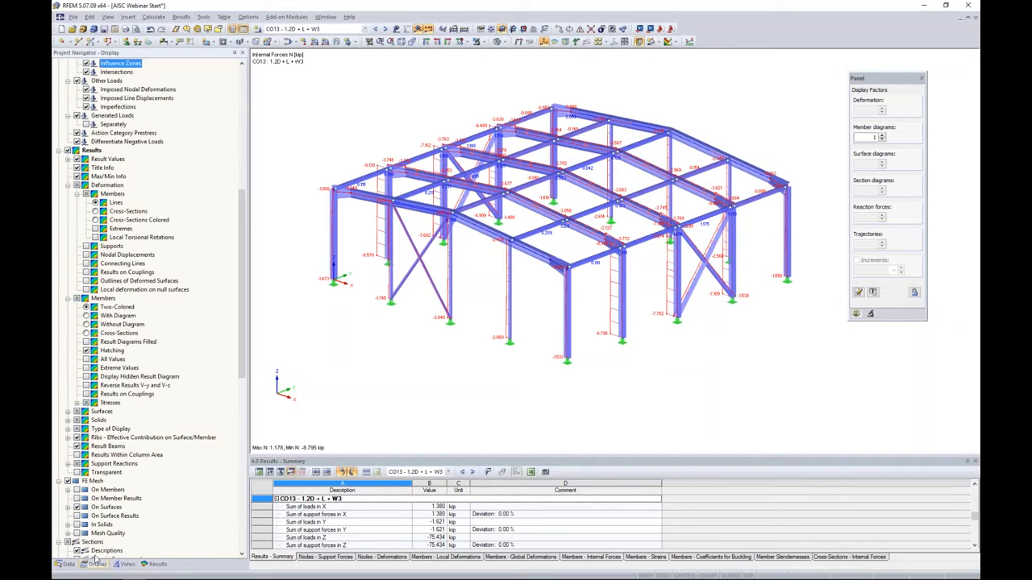
click(86, 316)
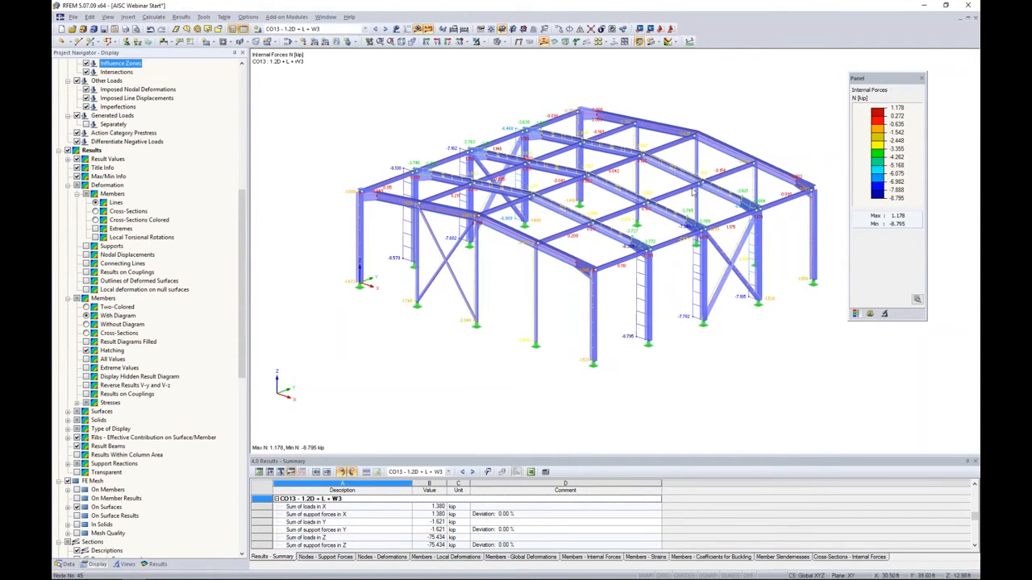
click(87, 325)
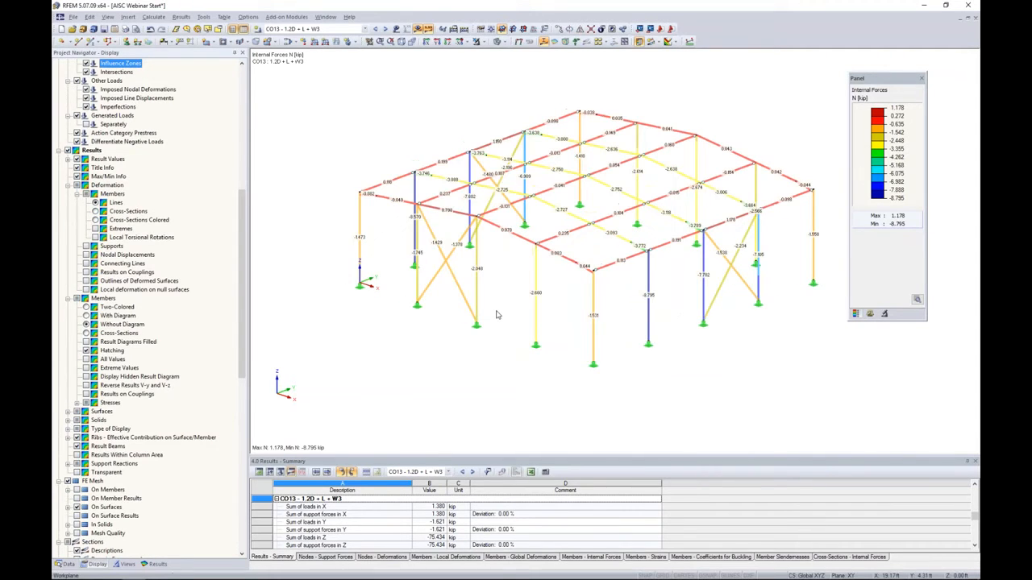
Step: View the member axial forces as cross-sections and examine the isoband value and color scale settings without changing them
scroll(561, 244, up, 2)
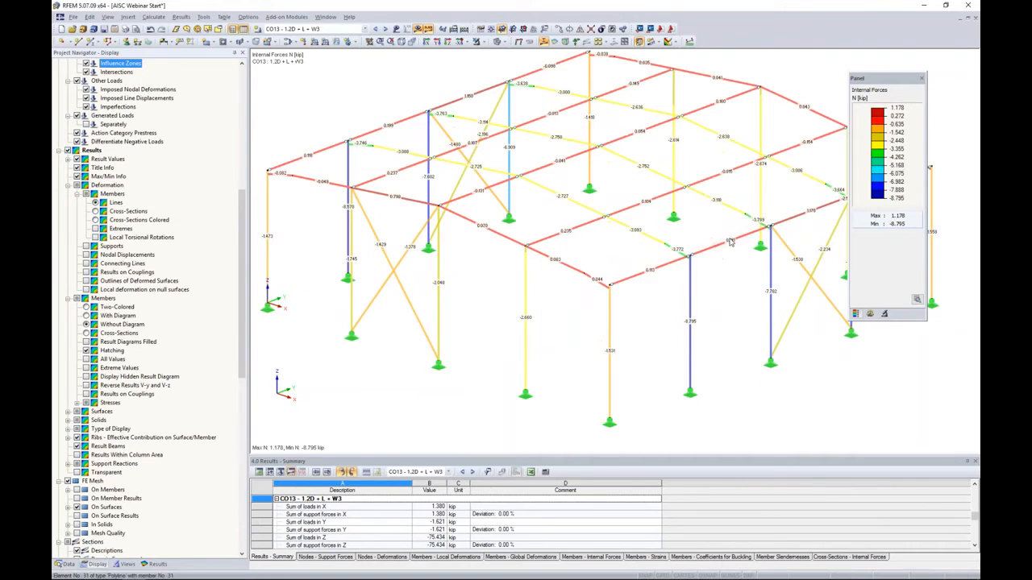
click(86, 333)
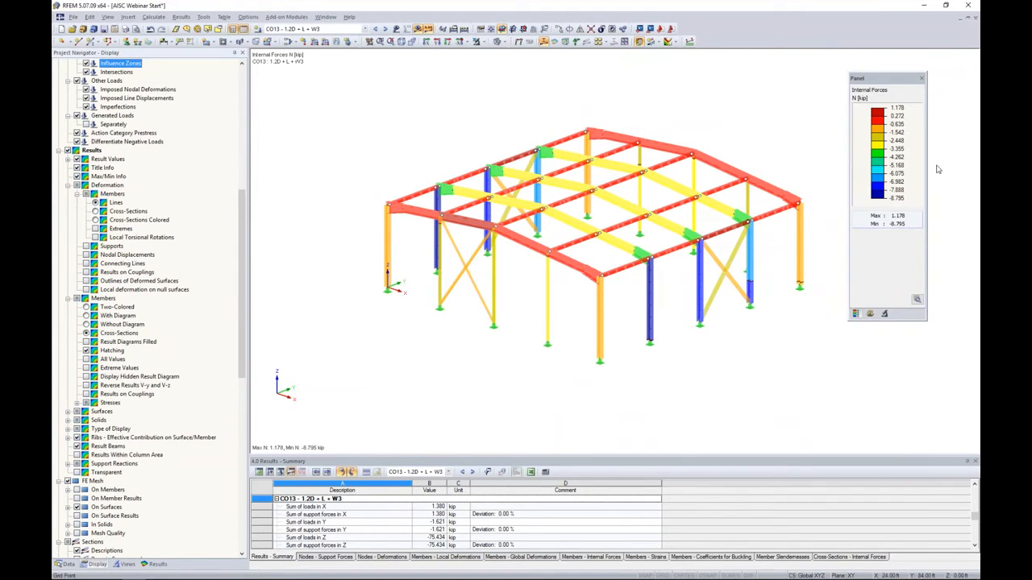
double_click(880, 146)
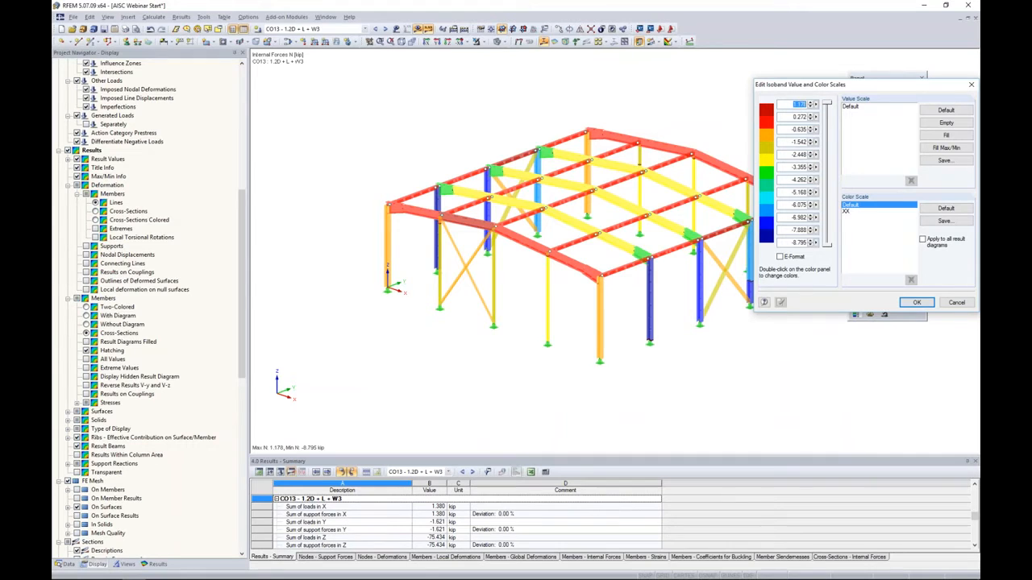
double_click(767, 113)
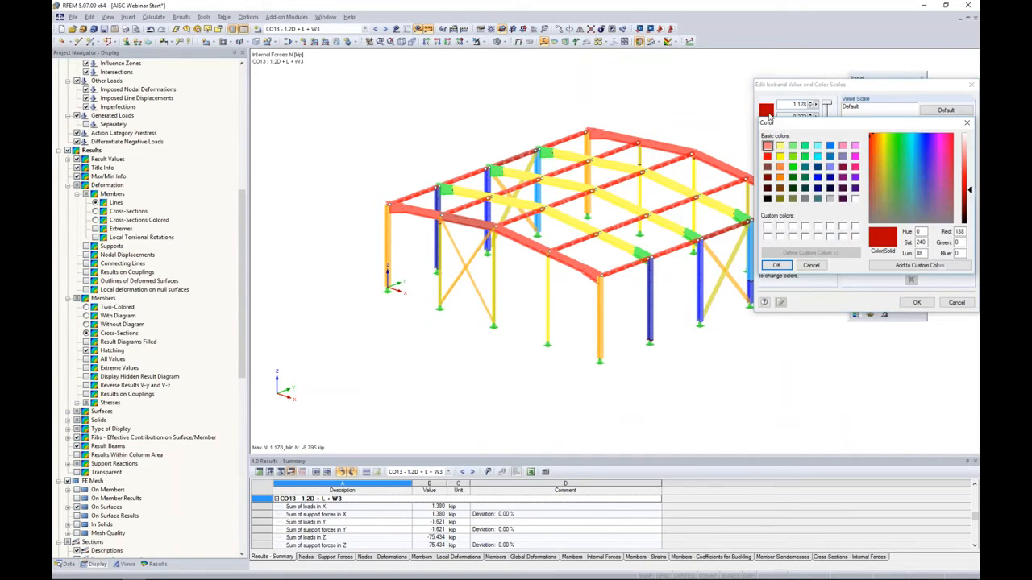
click(967, 122)
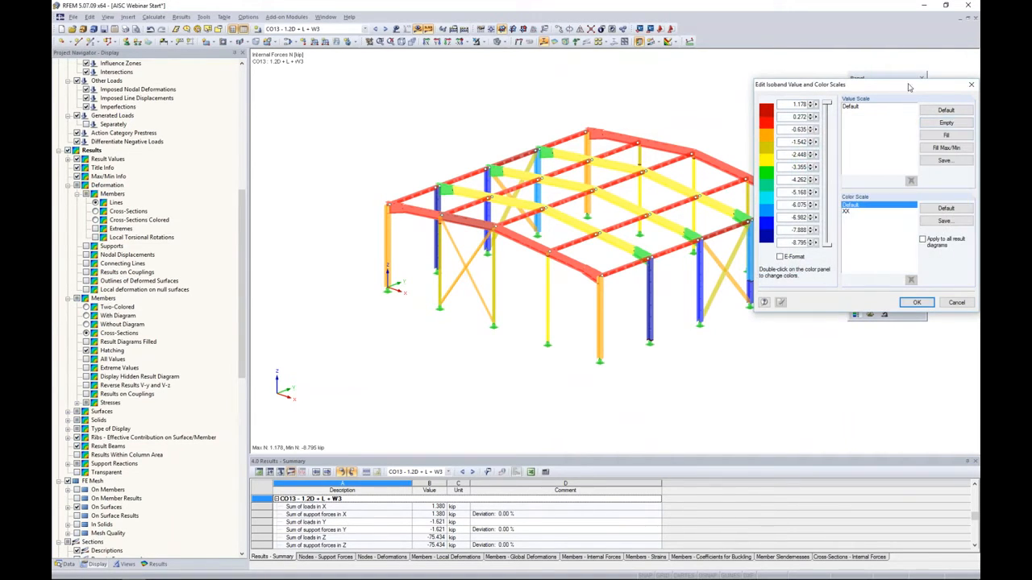
drag(905, 87, 794, 89)
click(857, 85)
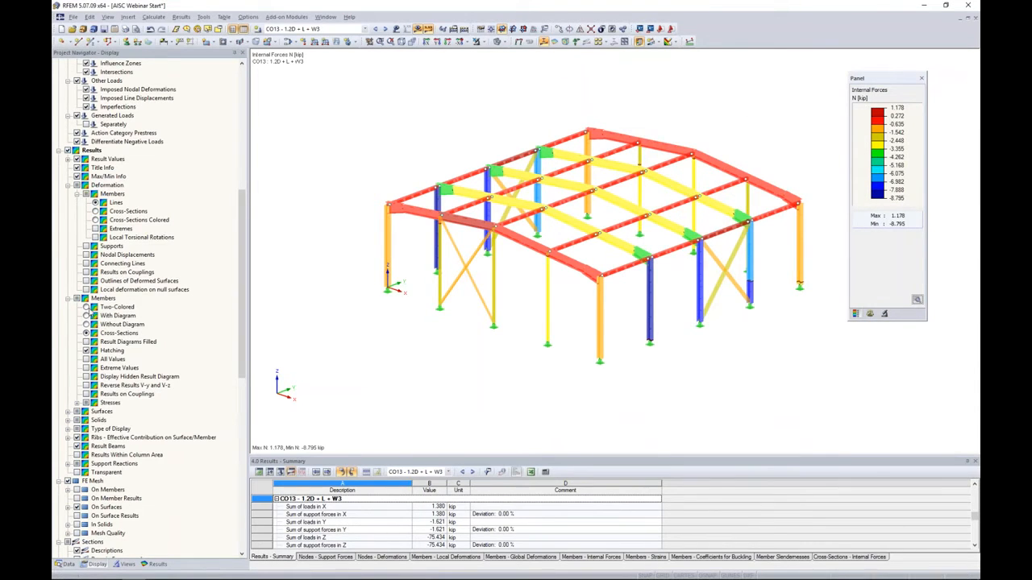
Step: Switch the member results to the two-colored display and open the result diagrams of column member 10
click(86, 308)
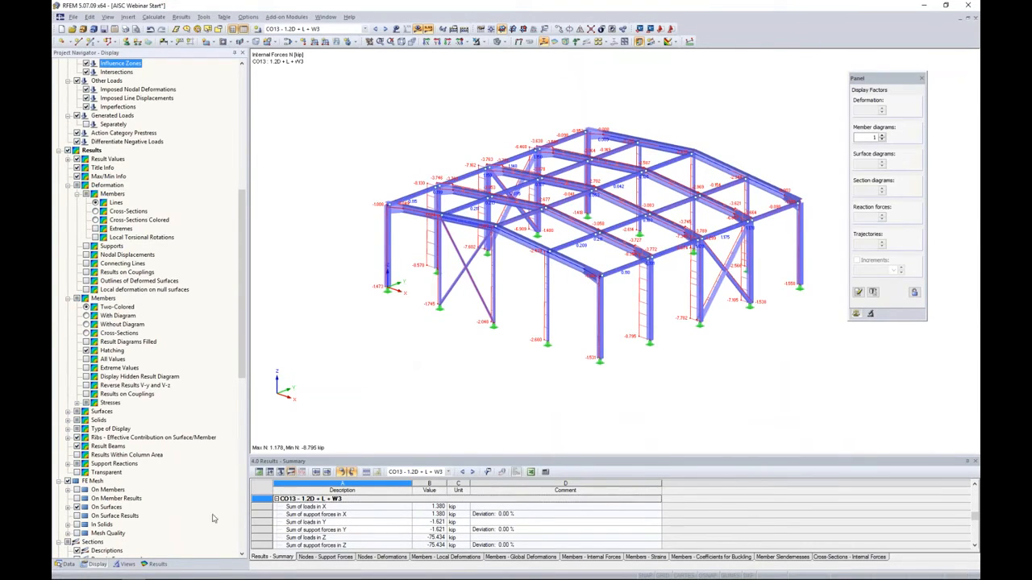
right_click(650, 297)
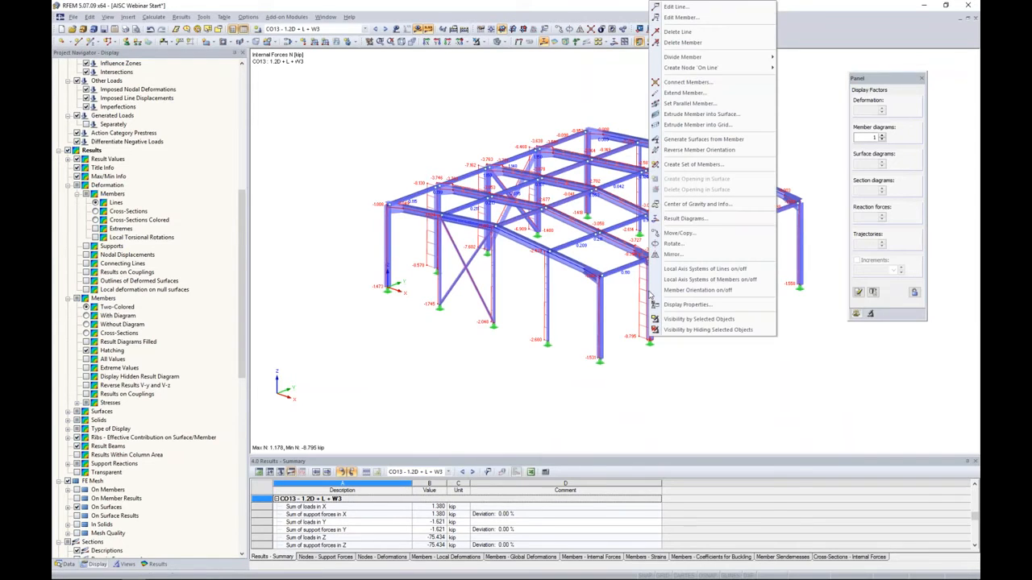
click(674, 219)
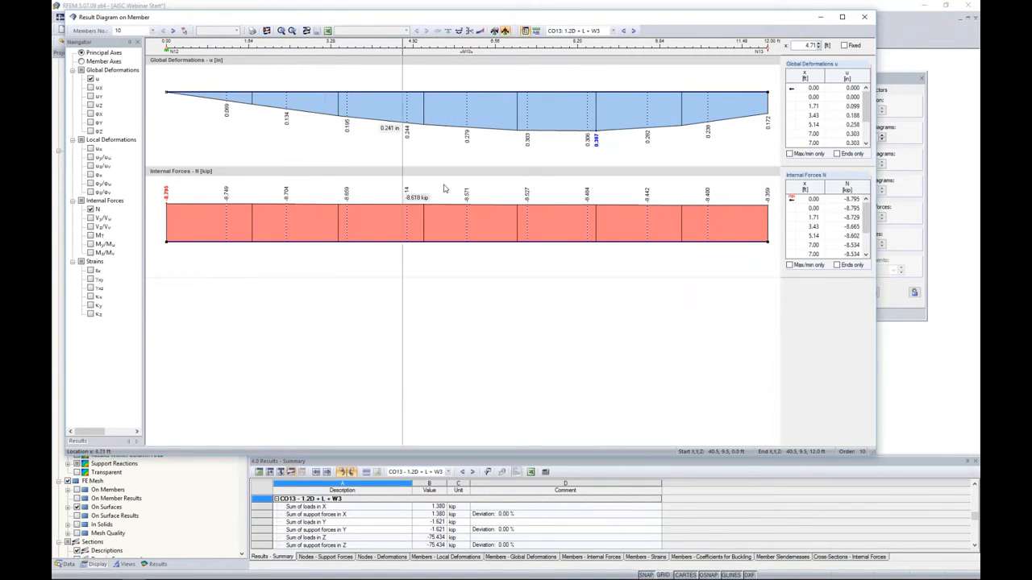
Step: Add the Vy/Vu and My/Mu diagrams for the column, view them for CO5: 1.4D + Imp4, and close the result diagrams
click(91, 217)
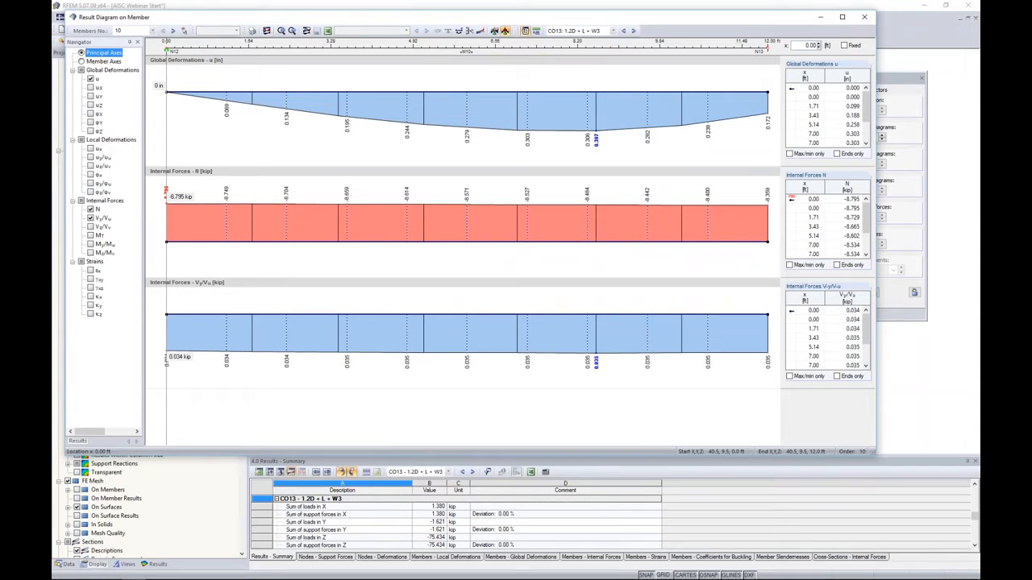
click(91, 243)
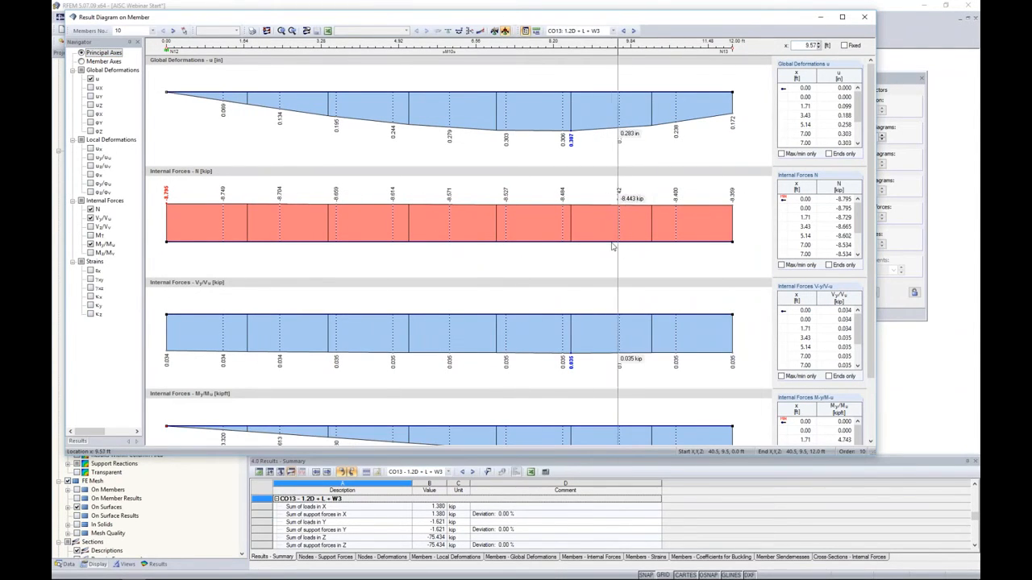
click(612, 31)
click(568, 56)
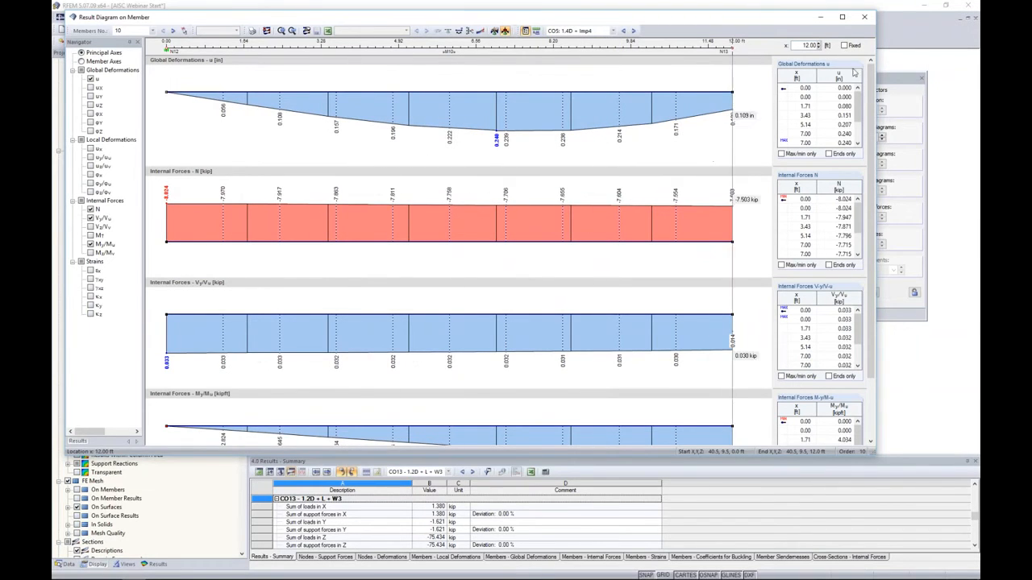
click(865, 18)
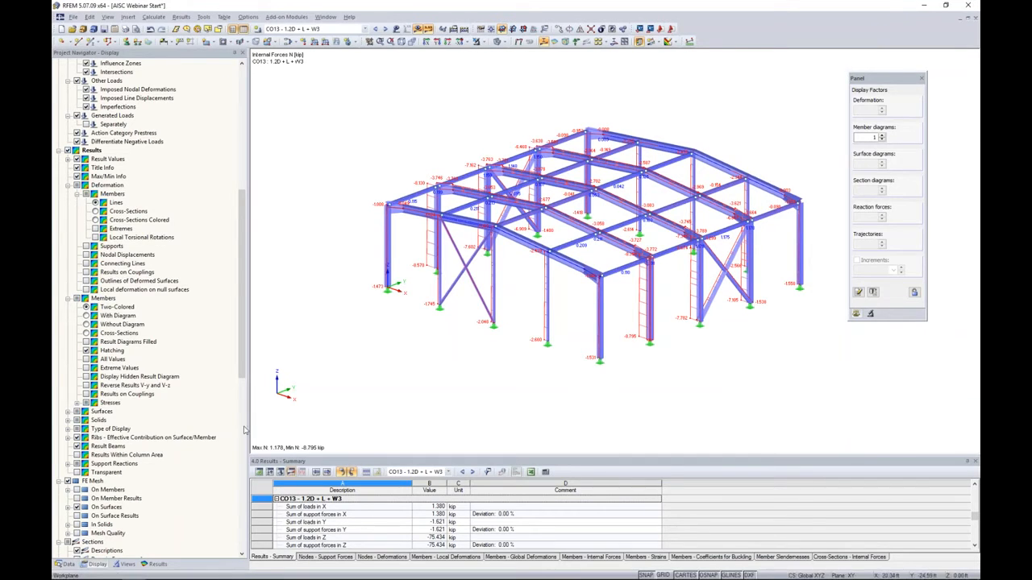
Step: Replace the member results with the support reactions for CO13 - 1.2D + L + W3
click(155, 563)
click(68, 133)
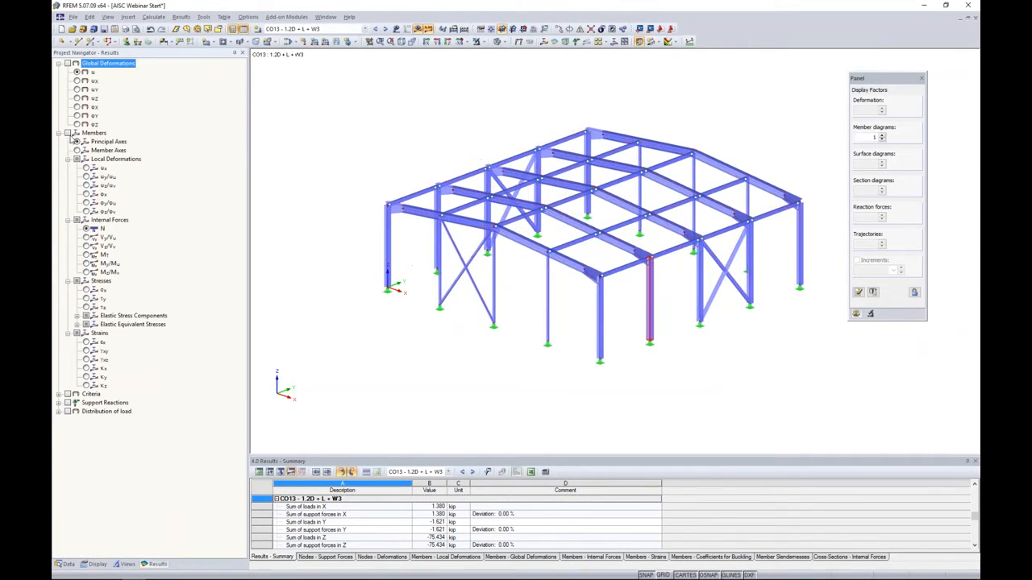
click(68, 403)
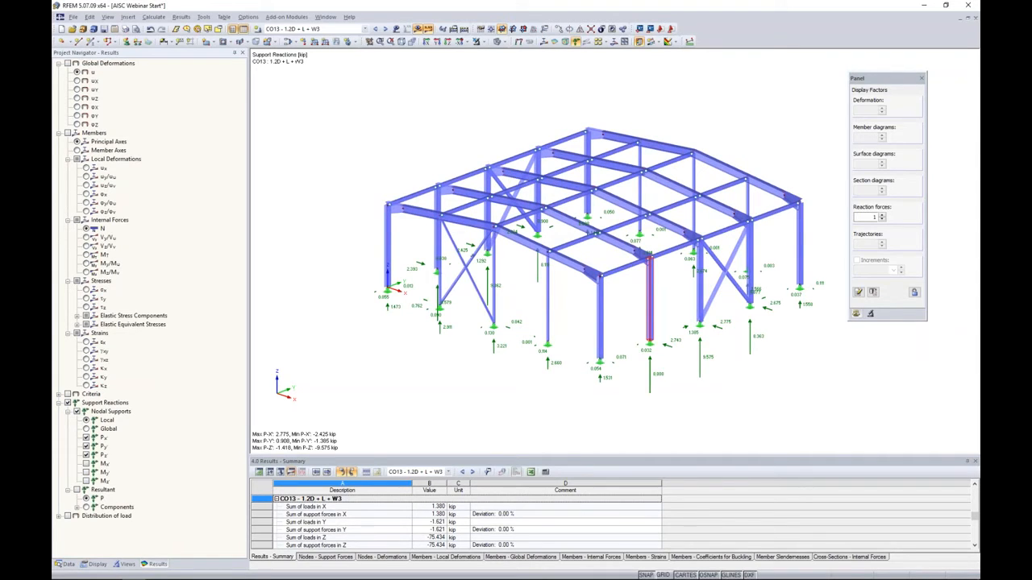
Step: Isolate the second transverse frame by selected objects and examine its support reactions
ctrl+middle_drag(729, 397, 516, 315)
drag(479, 164, 535, 331)
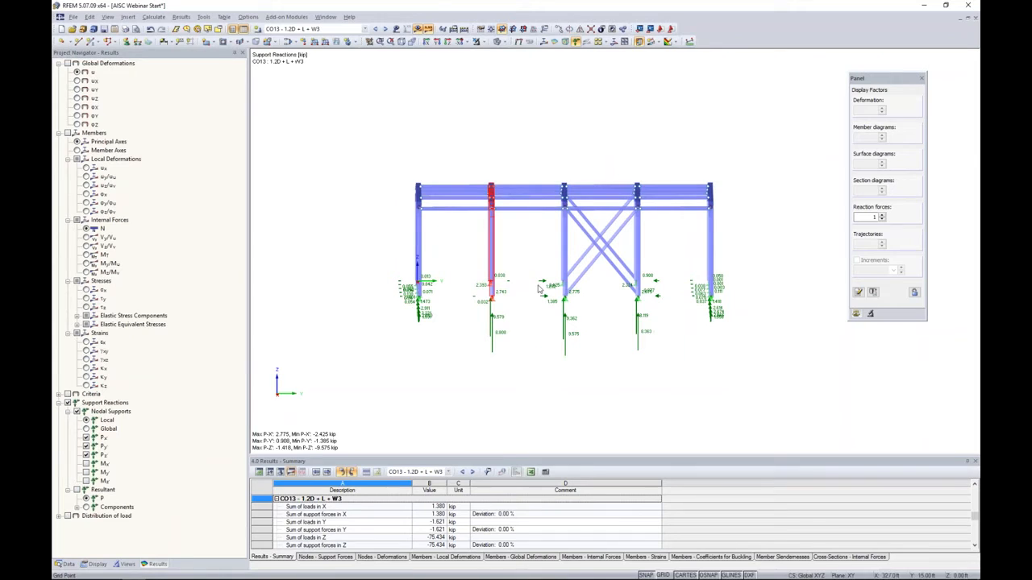
click(478, 43)
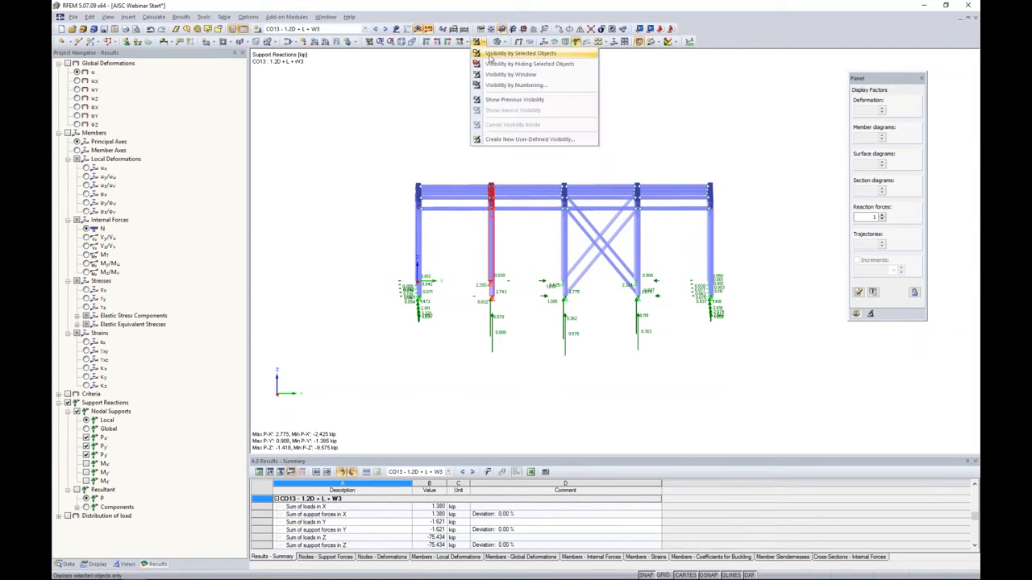
click(490, 55)
ctrl+middle_drag(503, 156, 622, 199)
click(600, 184)
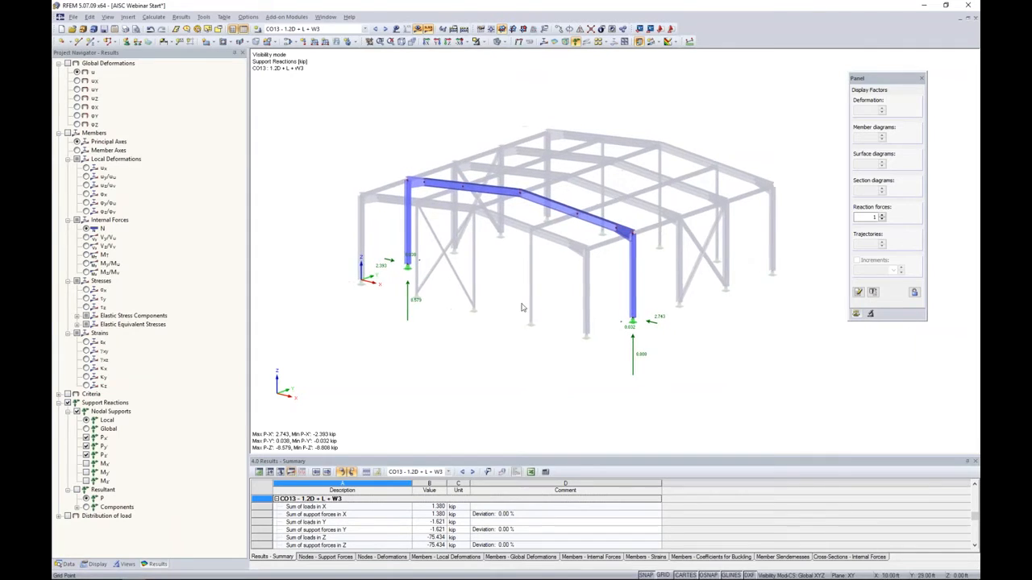
ctrl+middle_drag(529, 313, 556, 312)
scroll(462, 310, up, 3)
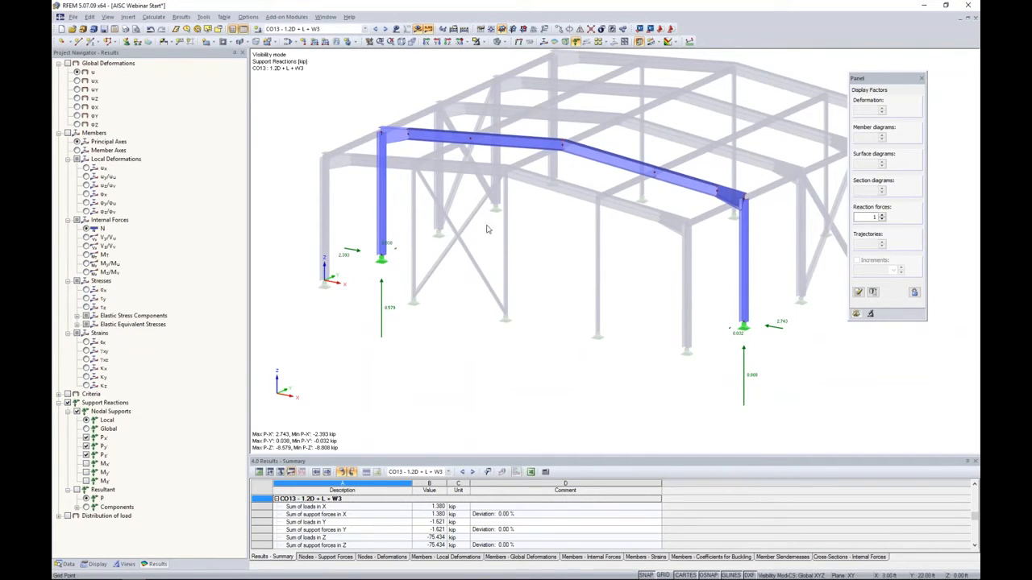
scroll(615, 142, down, 2)
ctrl+middle_drag(611, 145, 619, 154)
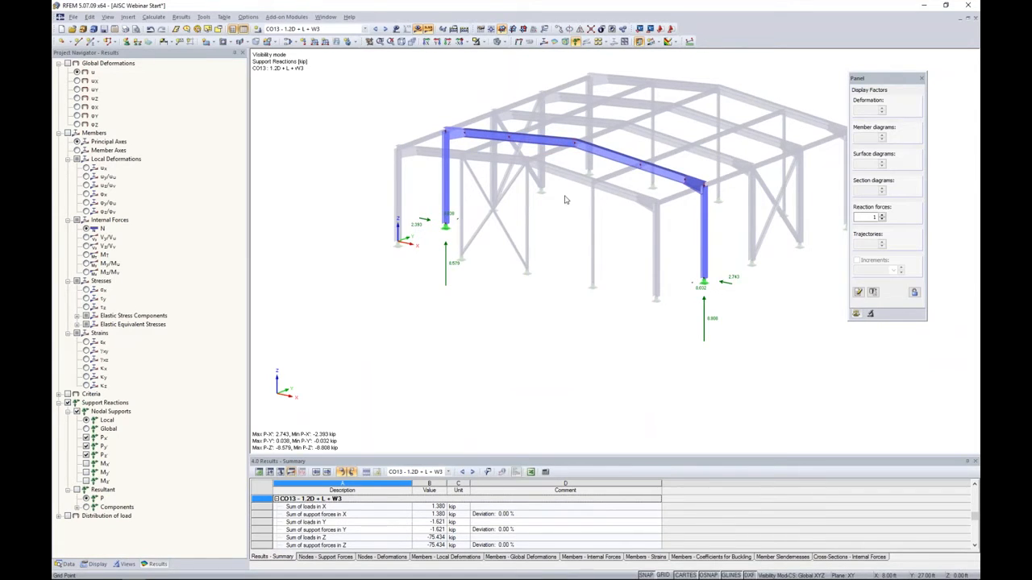
Step: Cancel the visibility mode to restore the whole structure and turn off the results display
click(482, 41)
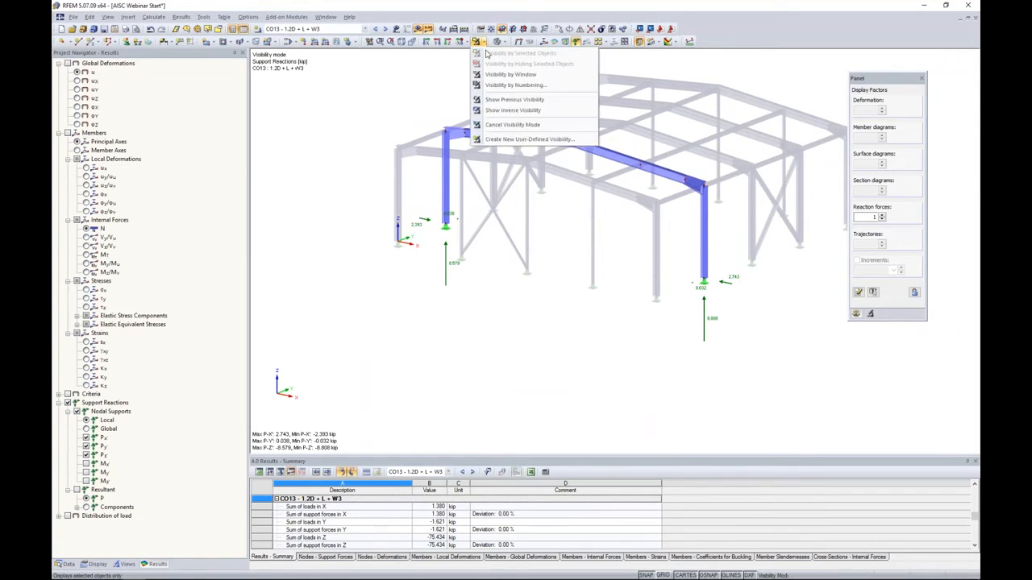
click(512, 124)
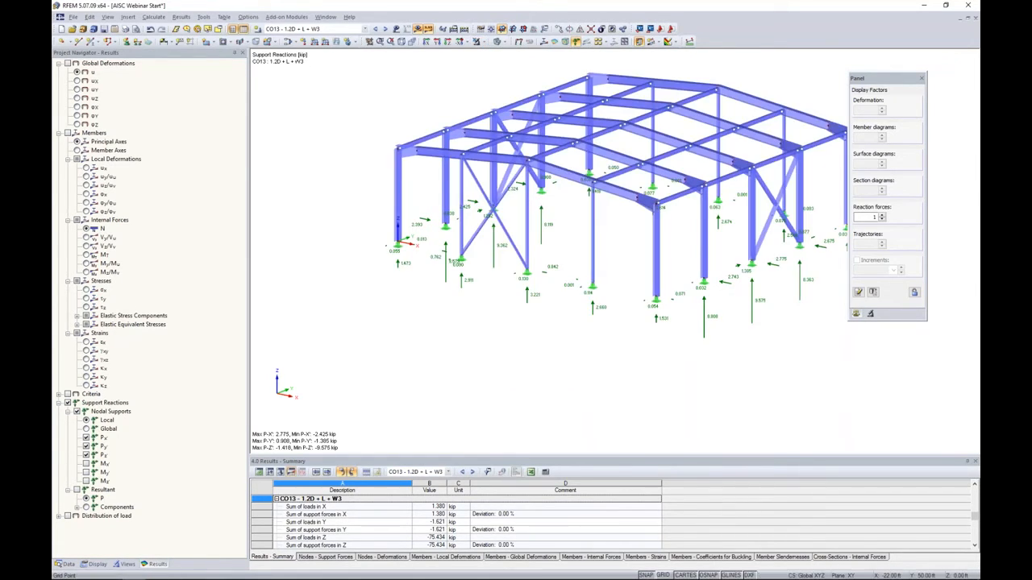
click(418, 29)
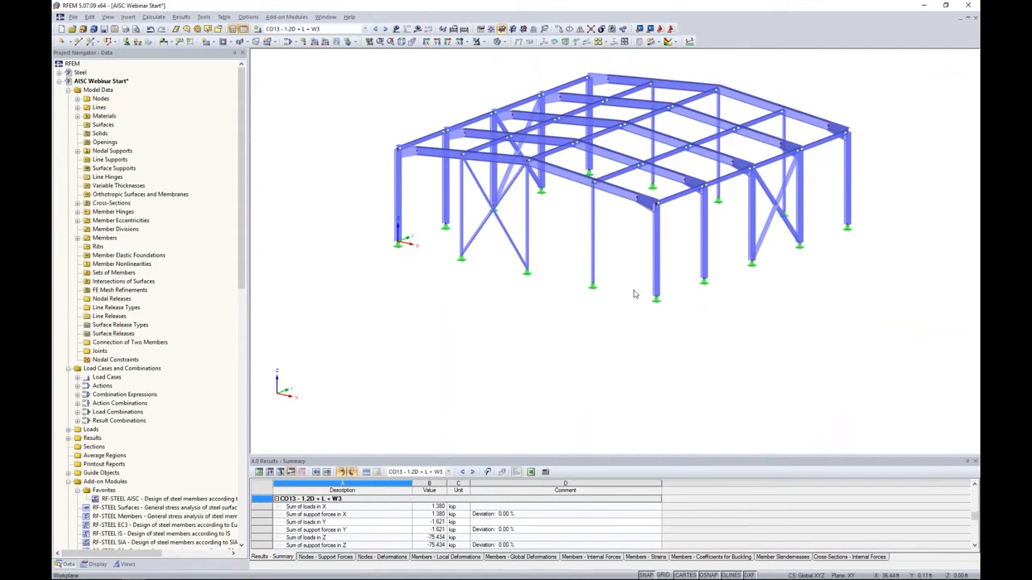
Step: Look through the available add-on modules by design category and check the favorite setting of RF-STEEL AISC
drag(243, 170, 244, 287)
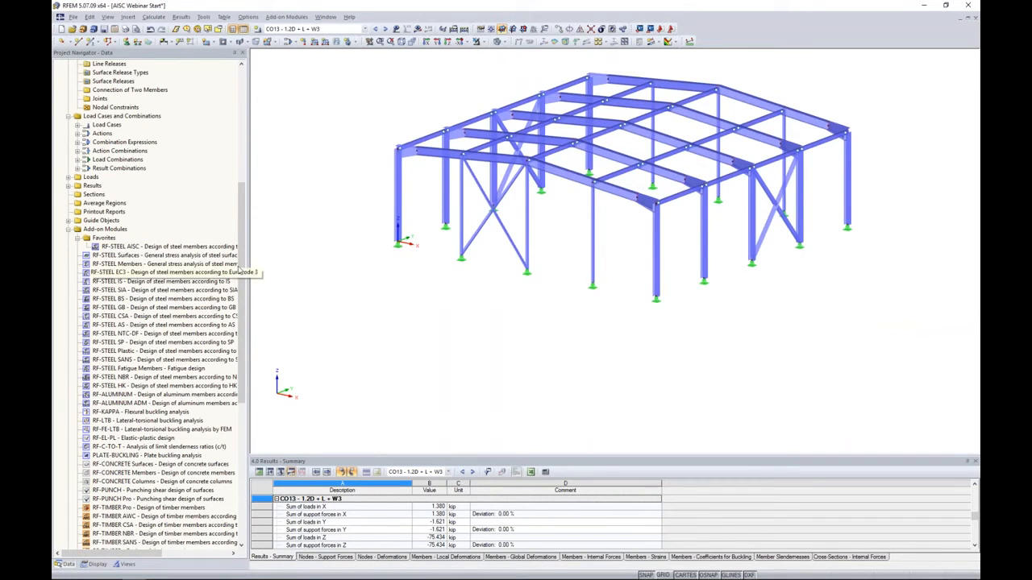
mouse_move(244, 266)
mouse_down()
mouse_move(248, 415)
mouse_move(246, 263)
mouse_up()
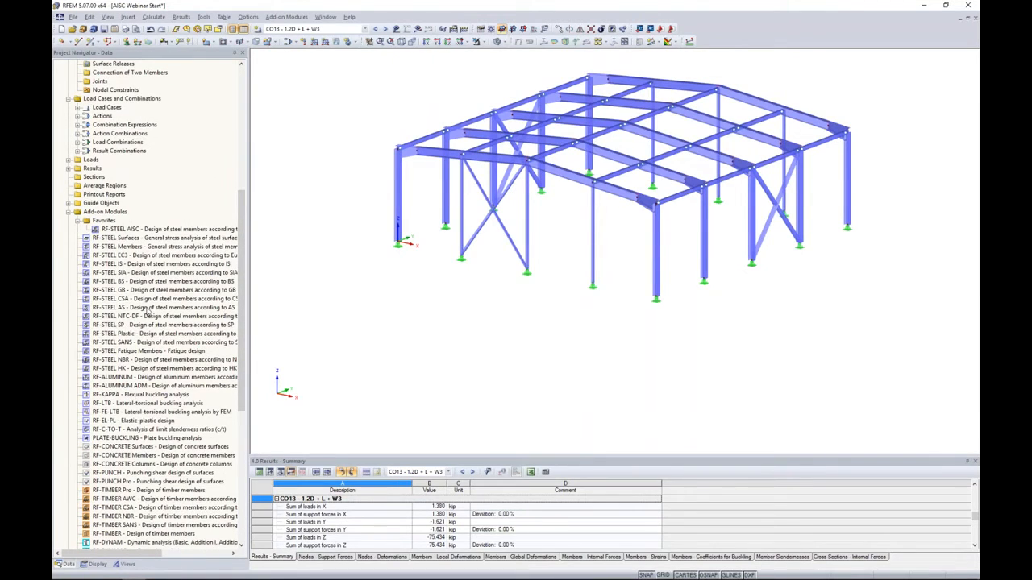
right_click(131, 232)
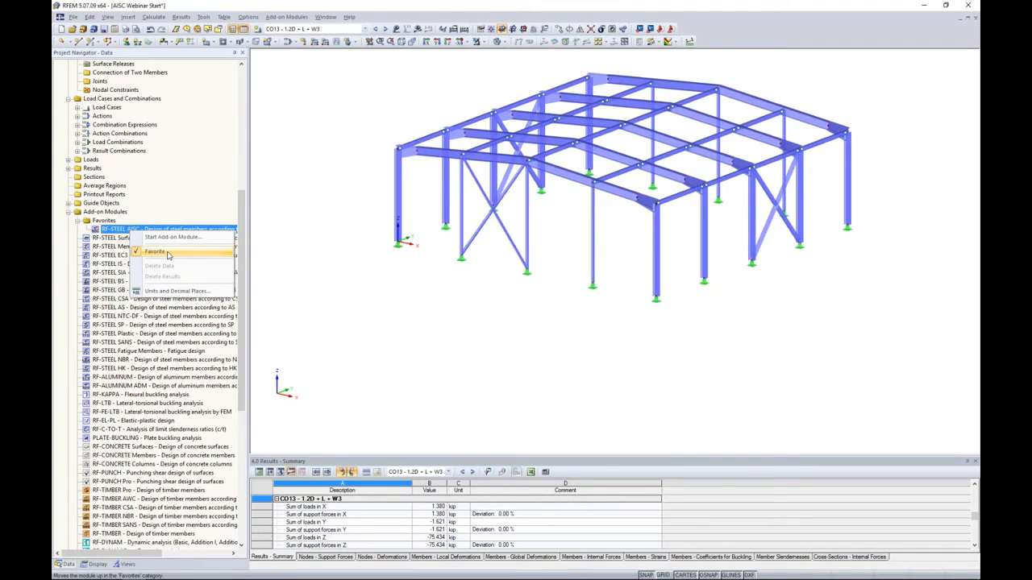
key(Escape)
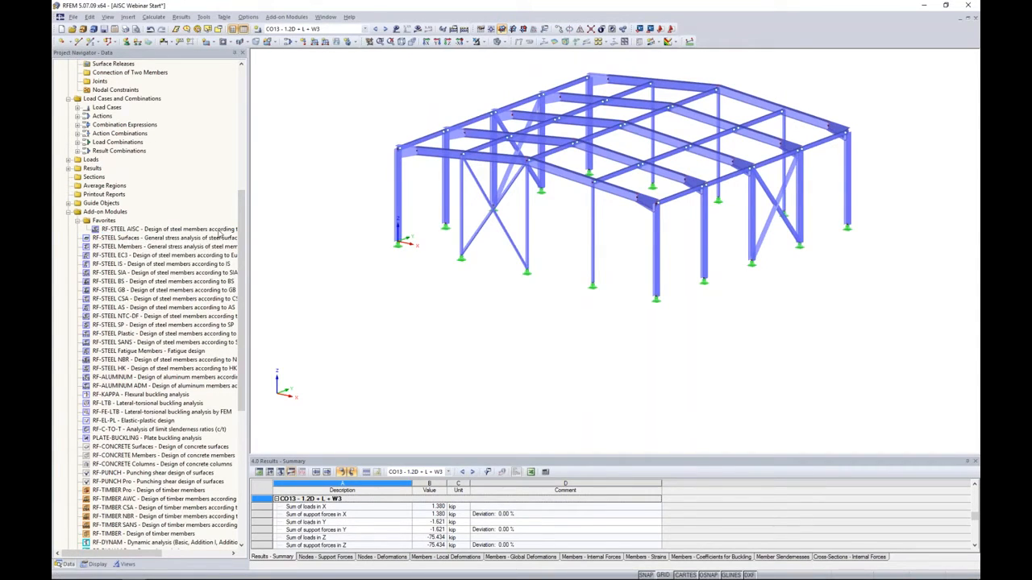
click(291, 18)
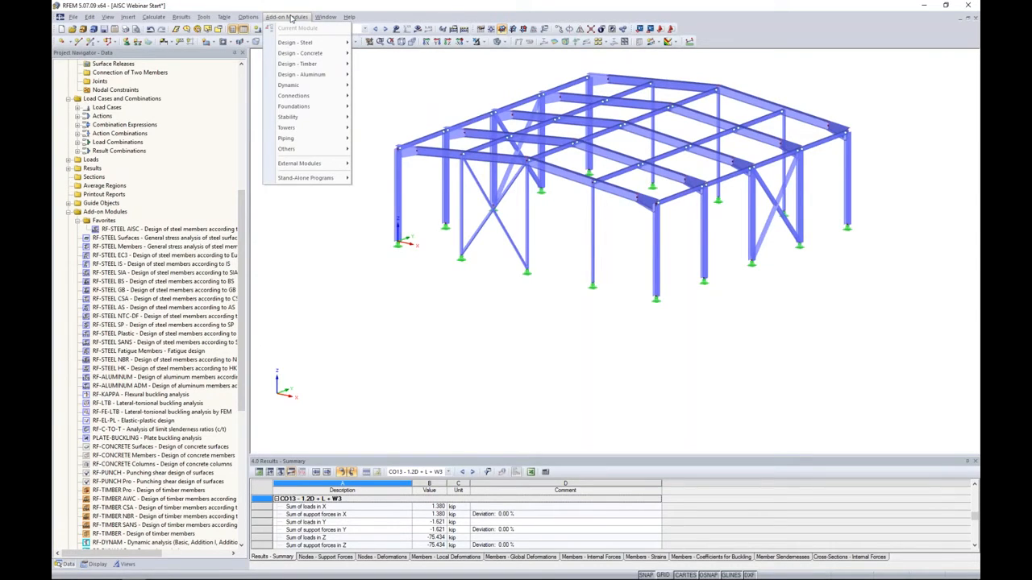
mouse_move(296, 45)
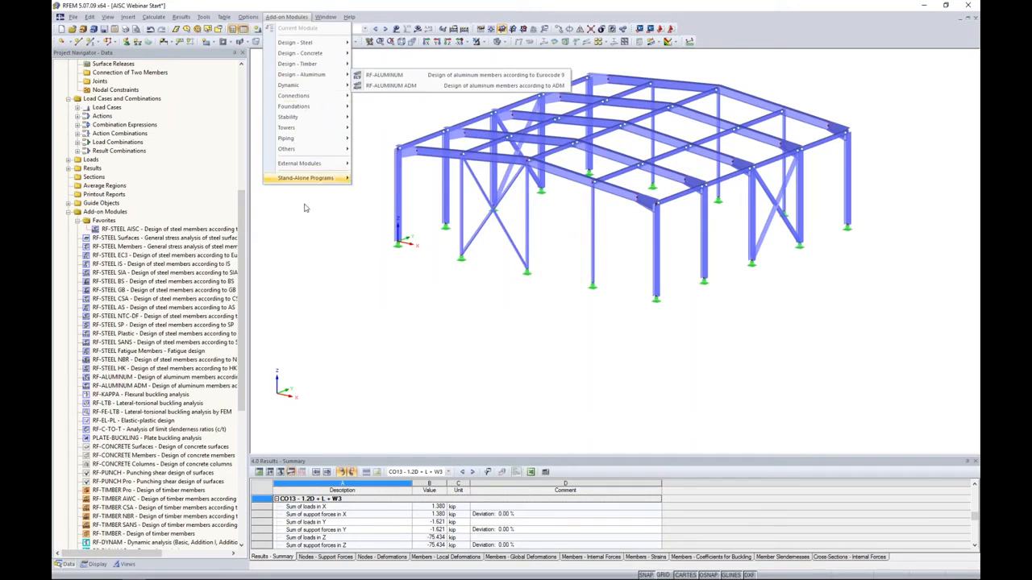
click(167, 230)
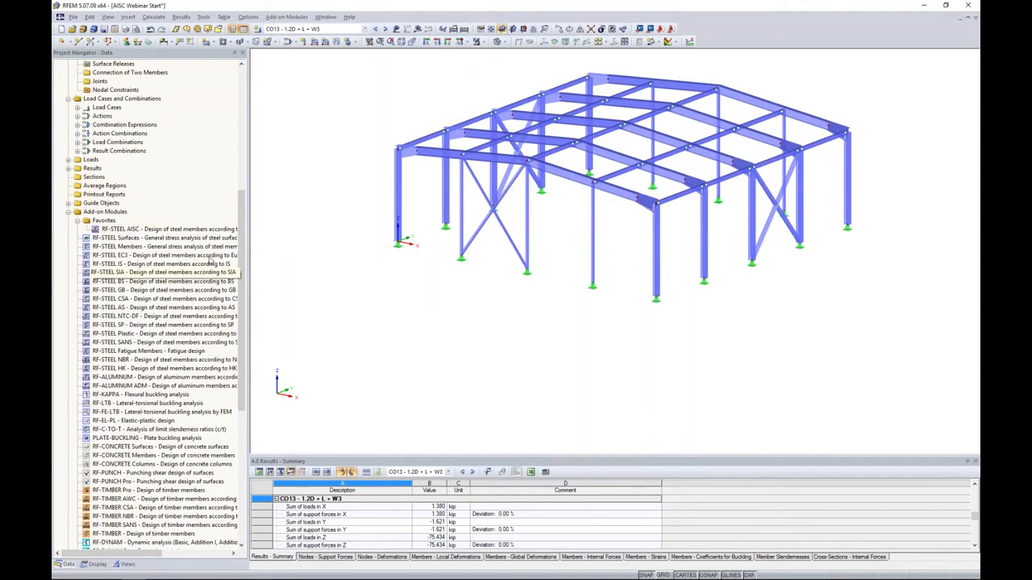
Step: Open the RF-STEEL AISC add-on module for the steel member design
double_click(121, 229)
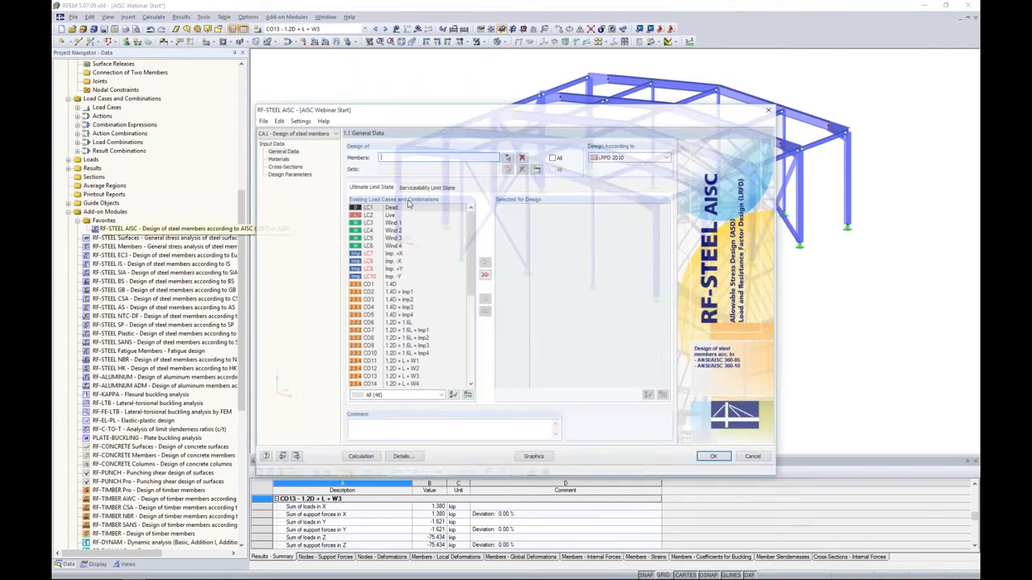
drag(464, 114, 497, 89)
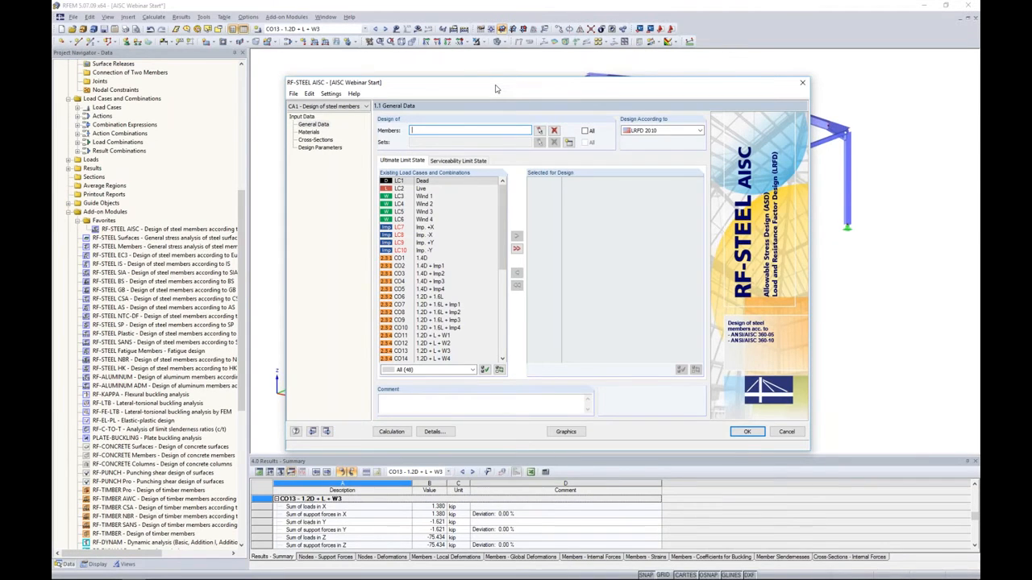
drag(496, 89, 479, 106)
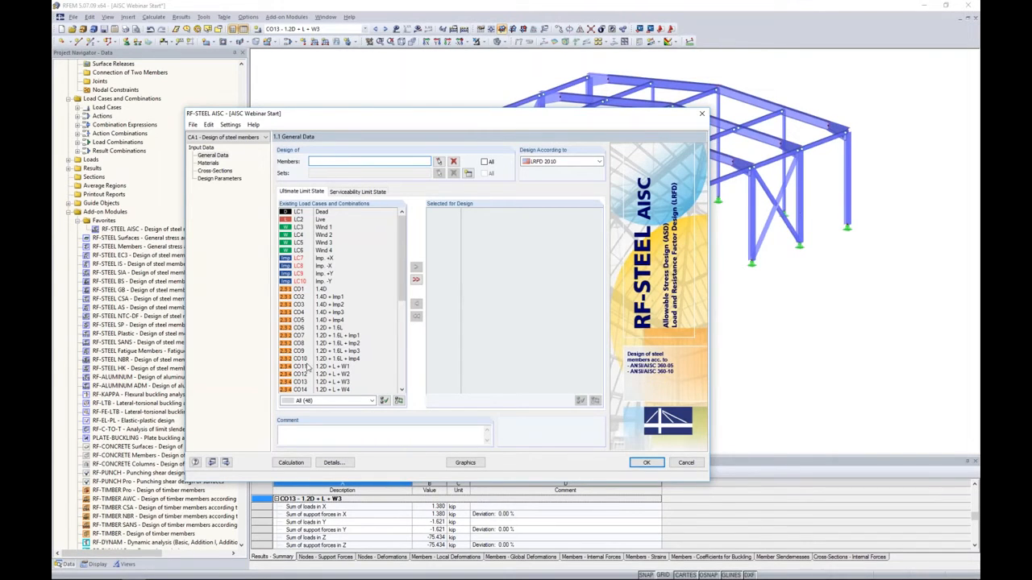
drag(475, 119, 525, 105)
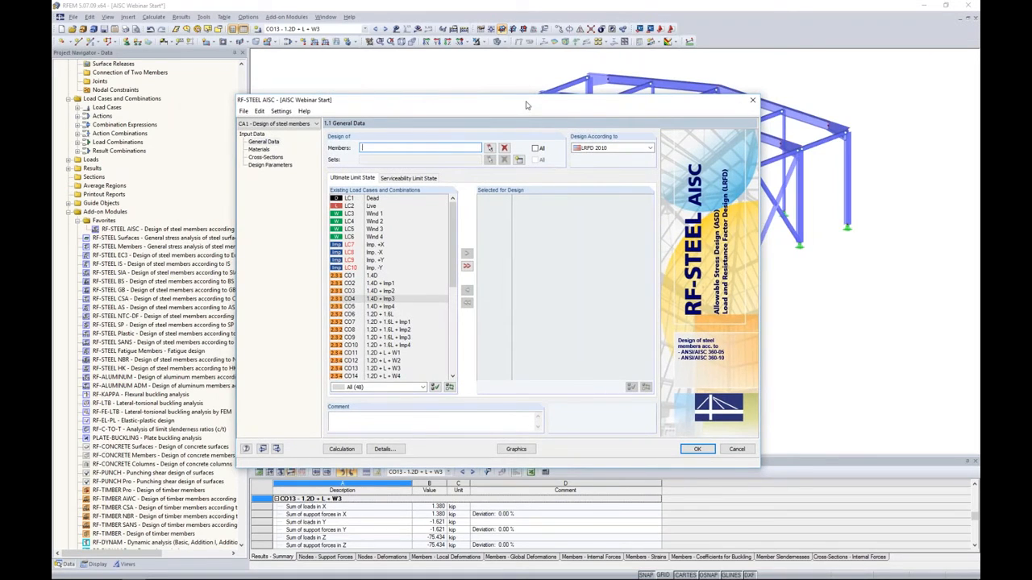
Step: Rename design case 1 as "Columns & Braces" and check it in the list of cases
click(244, 110)
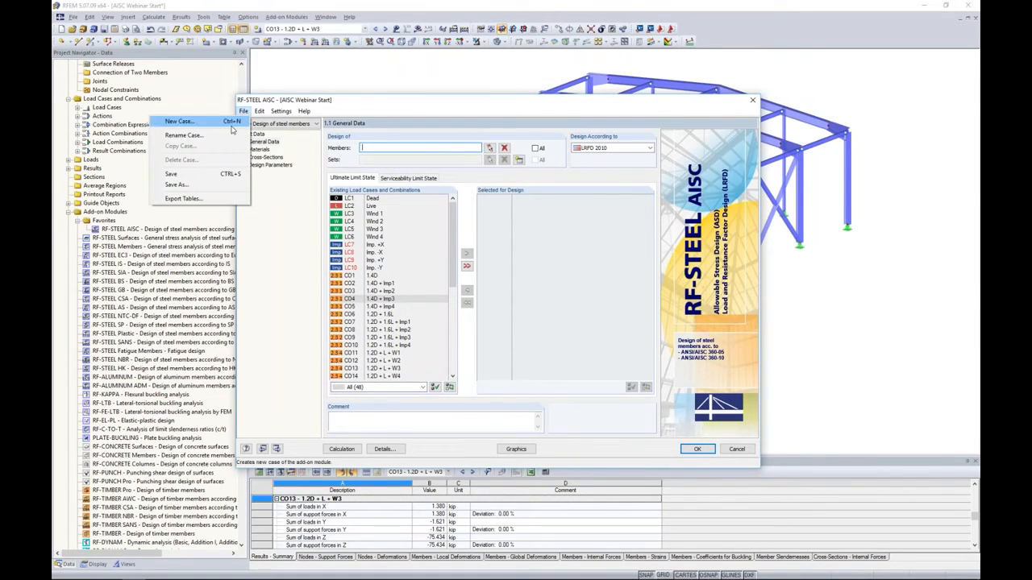
click(184, 135)
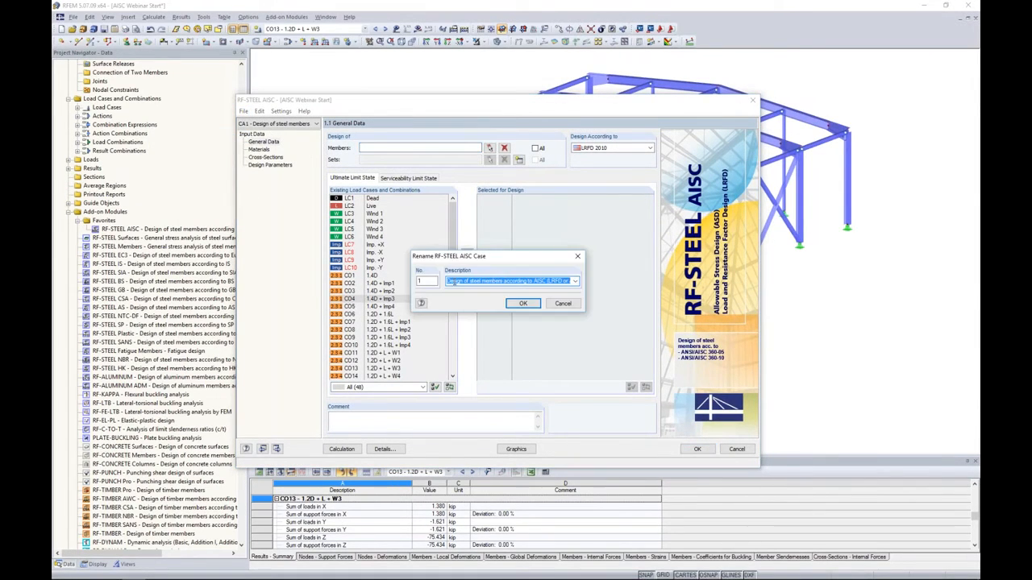
text(Columns & Braces)
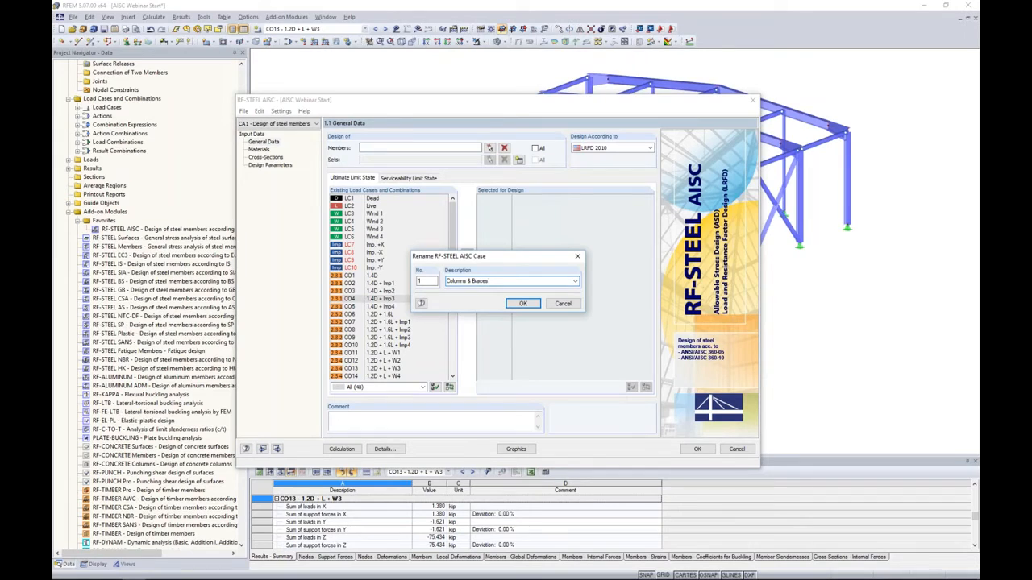
click(523, 303)
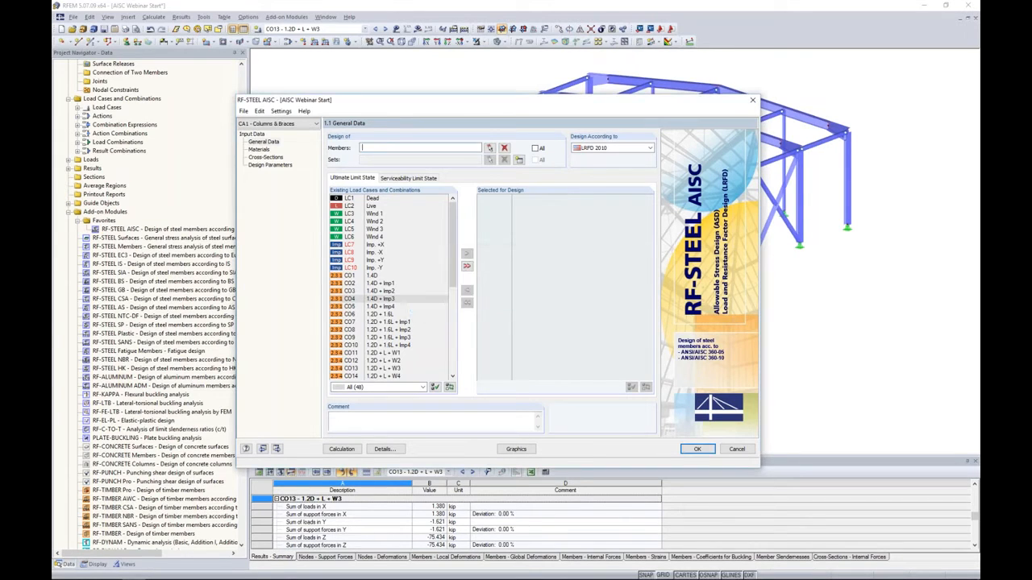
click(256, 124)
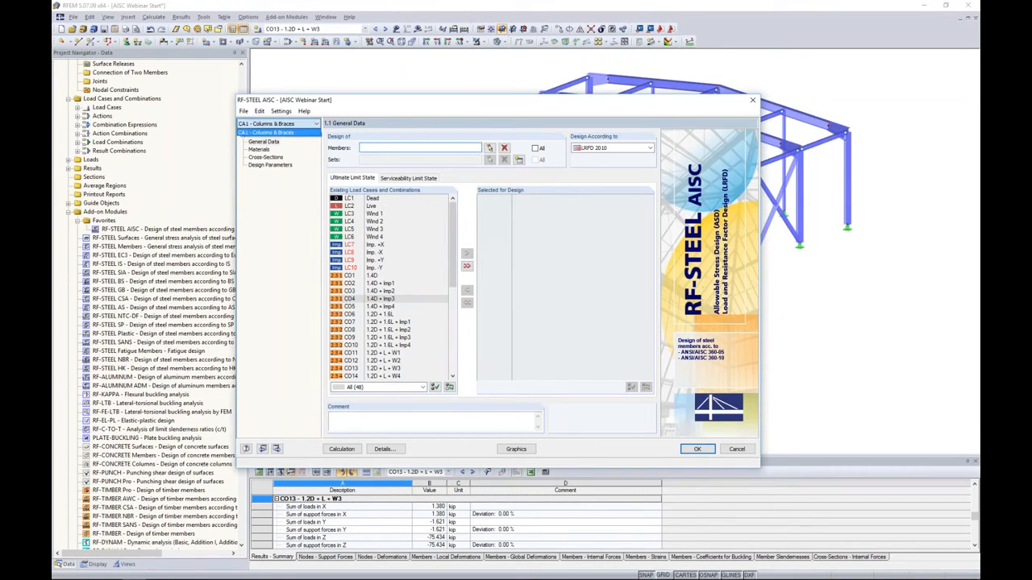
click(268, 132)
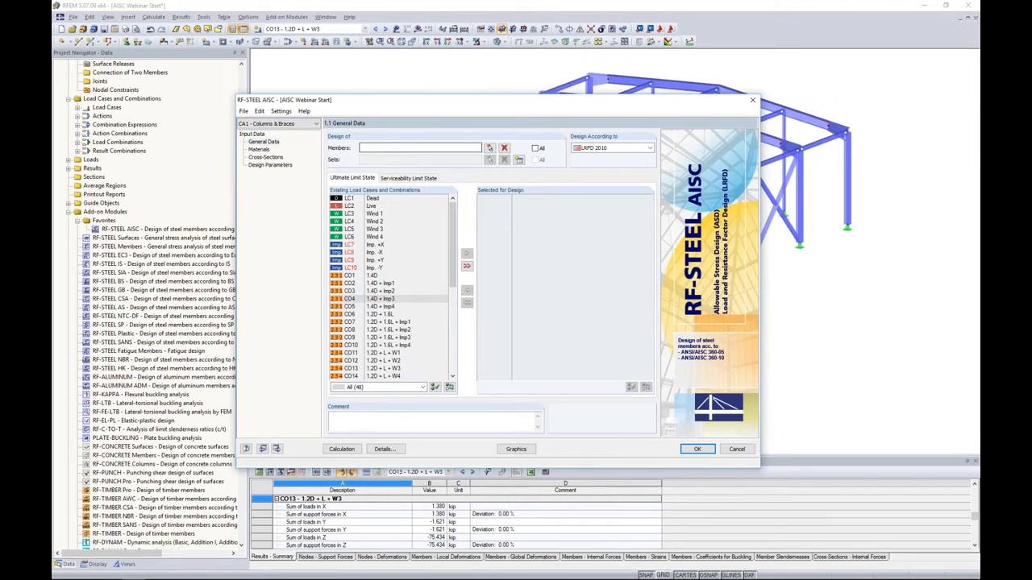
Step: Assign all columns and braces, members 1,2,9,10,22,23,35,36,48,49,61-72, to the design case by selecting them in the model
click(489, 148)
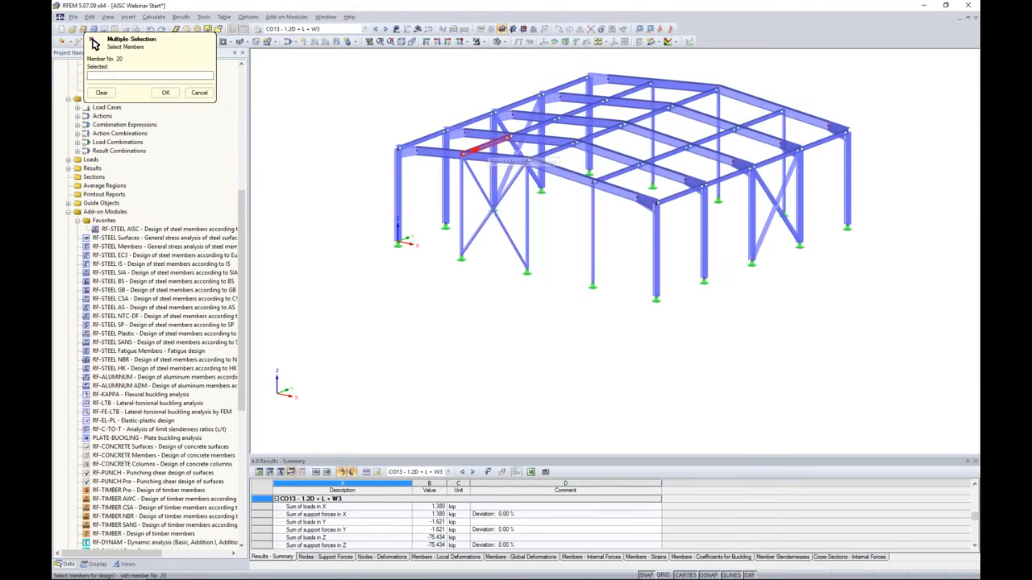
ctrl+middle_drag(677, 285, 729, 261)
drag(826, 211, 415, 175)
ctrl+middle_drag(859, 292, 766, 345)
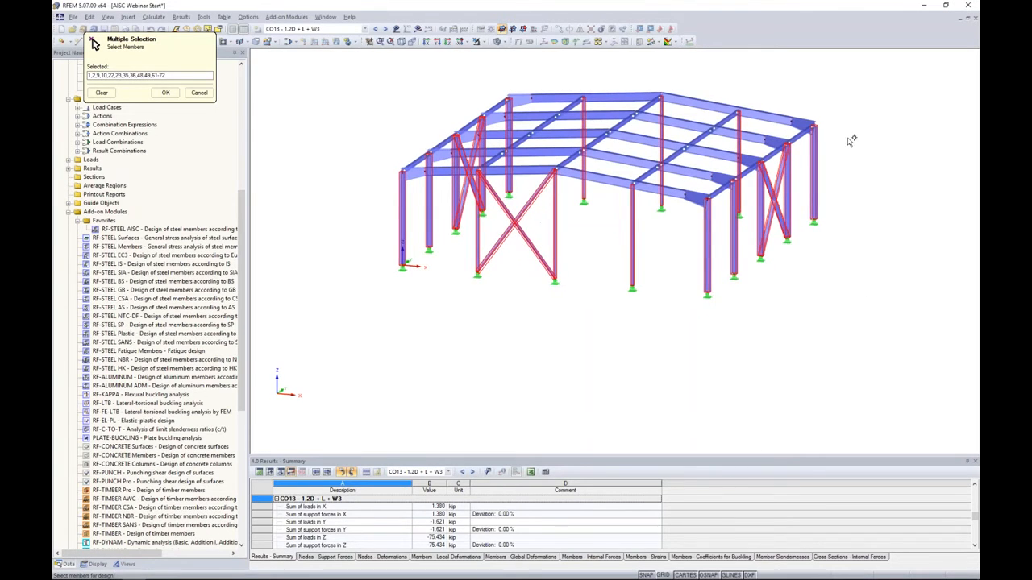
click(166, 94)
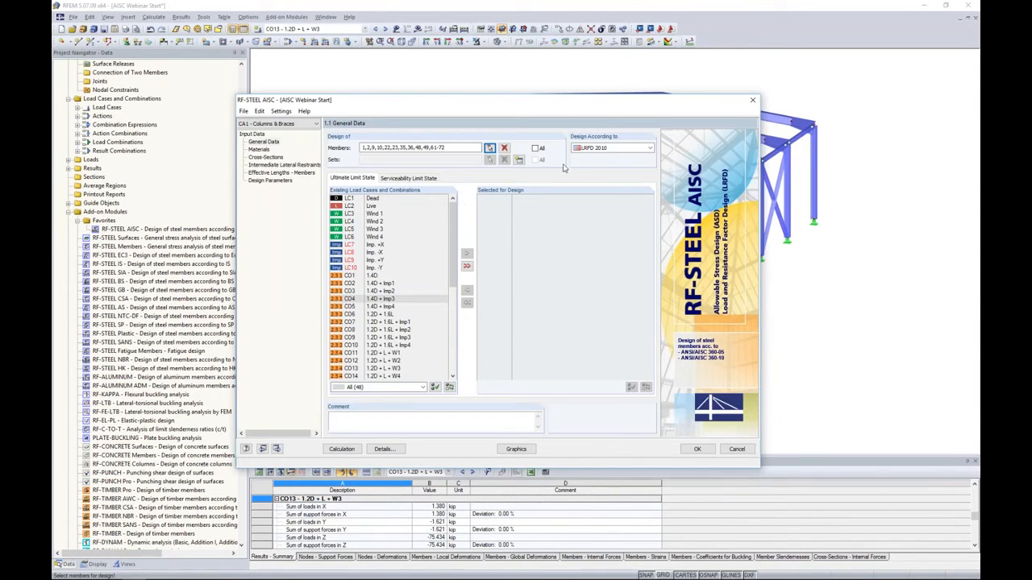
Step: Keep LRFD 2010 as the design standard and select combinations CO1 to CO22 for the ultimate limit state design
click(592, 150)
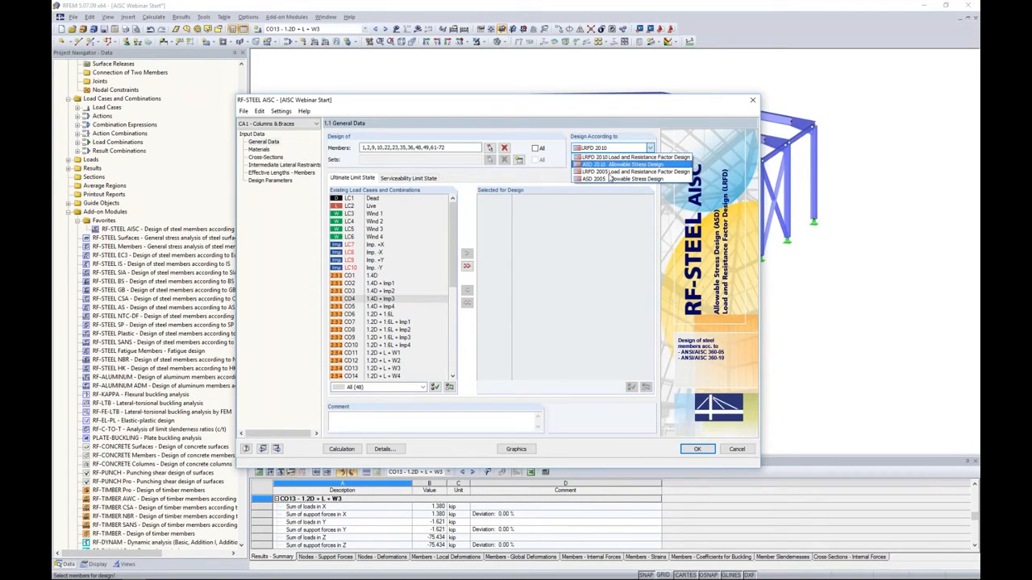
click(550, 184)
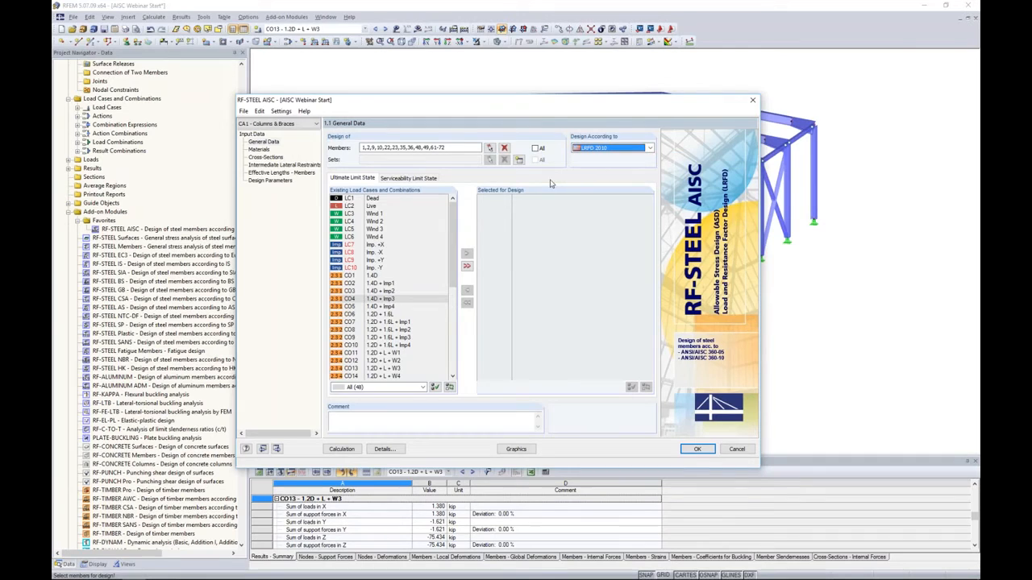
click(350, 179)
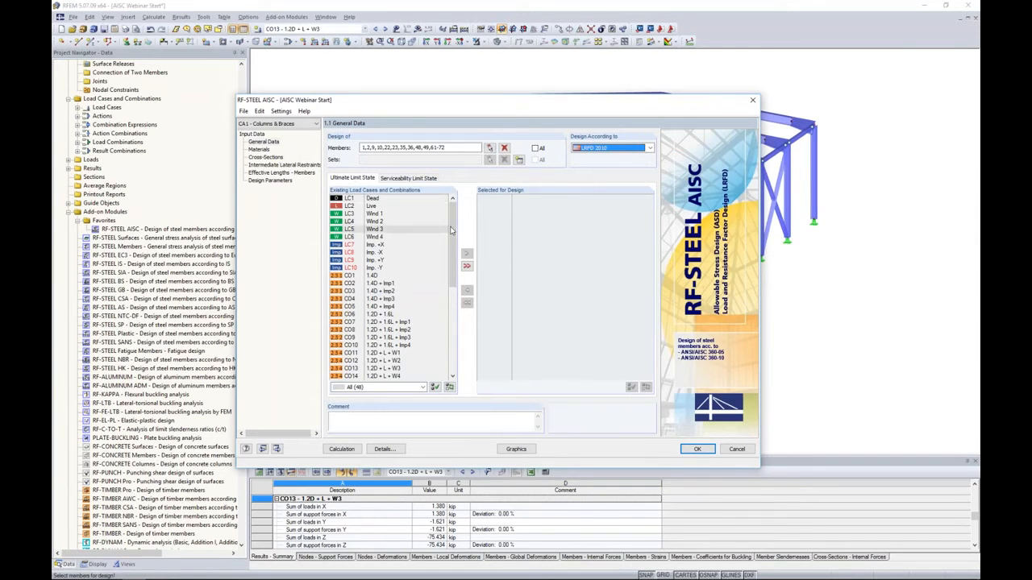
scroll(374, 199, down, 3)
click(374, 199)
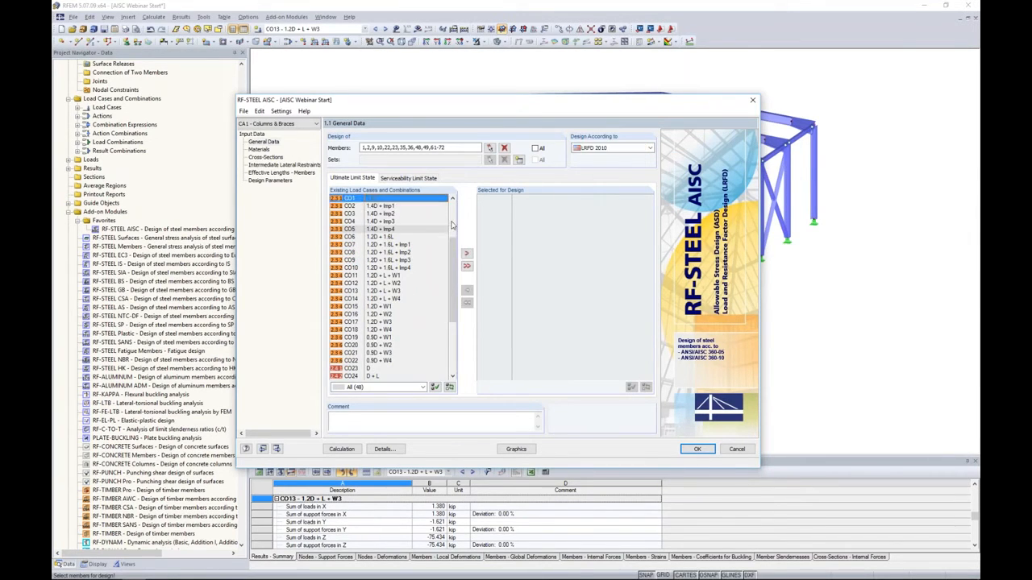
scroll(374, 202, up, 1)
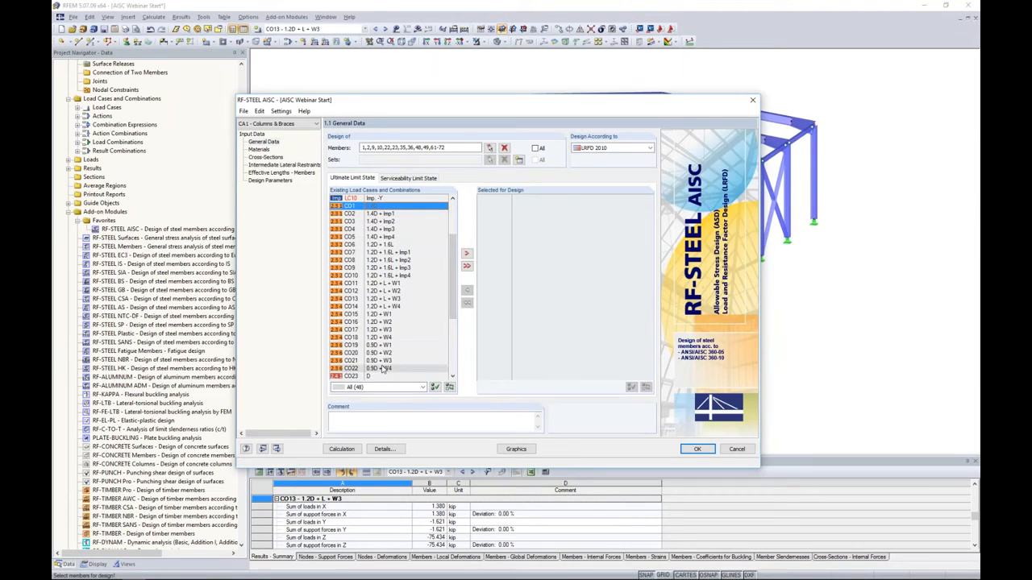
shift+click(383, 368)
click(466, 253)
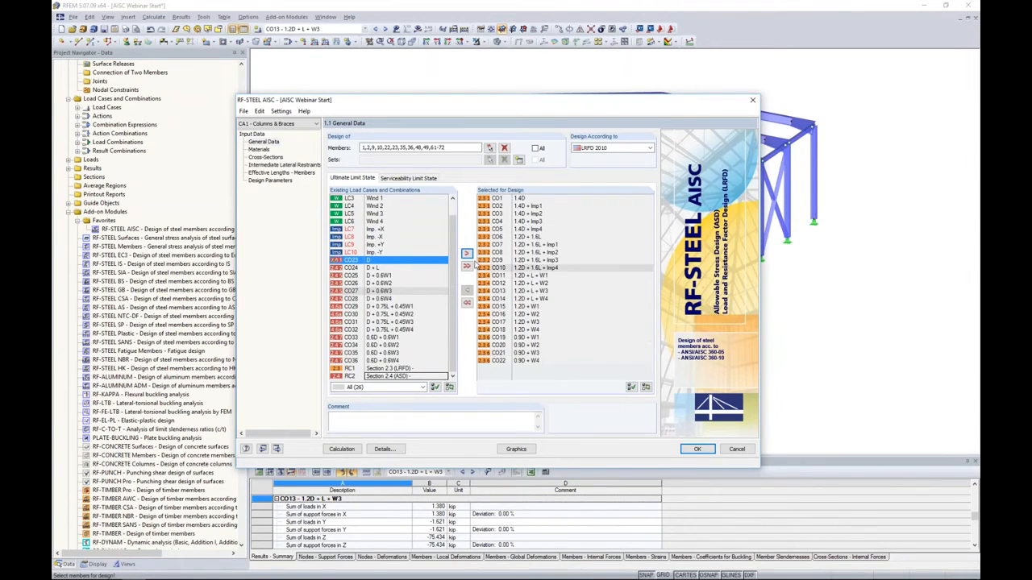
Step: Select combinations CO23 to CO36 for the serviceability limit state design
click(422, 179)
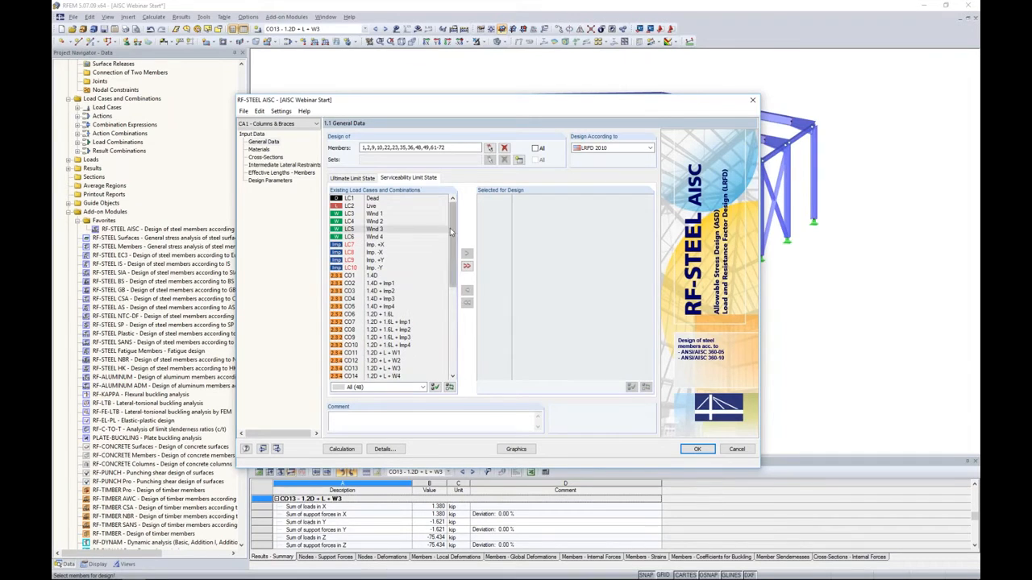
scroll(445, 280, down, 3)
scroll(445, 280, down, 4)
click(379, 260)
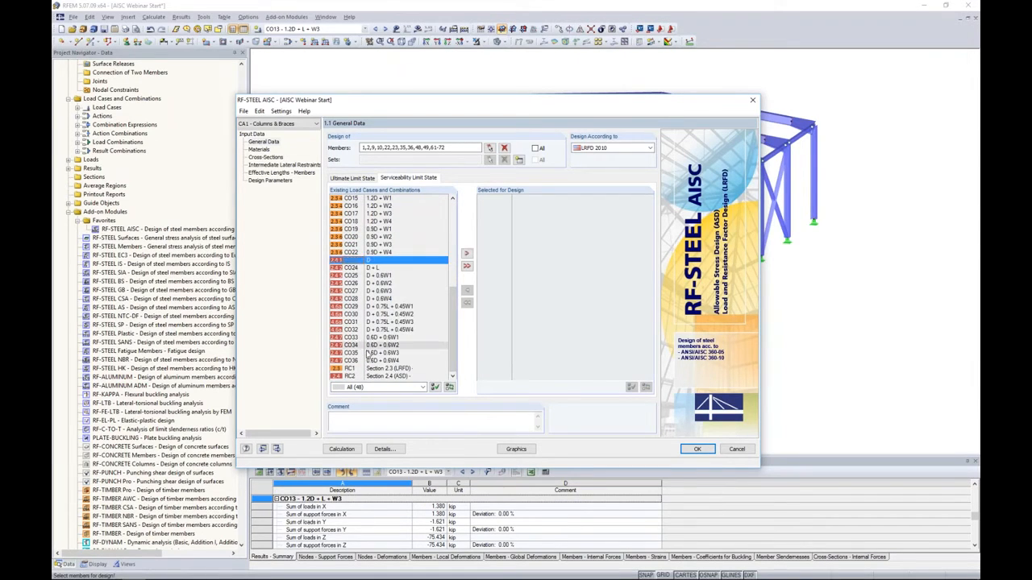
shift+click(368, 360)
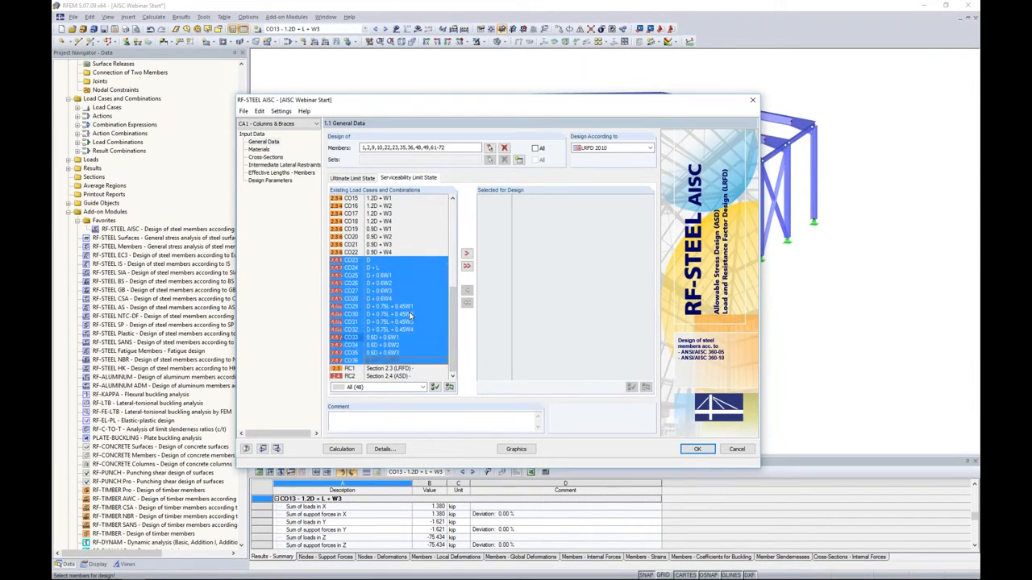
click(466, 254)
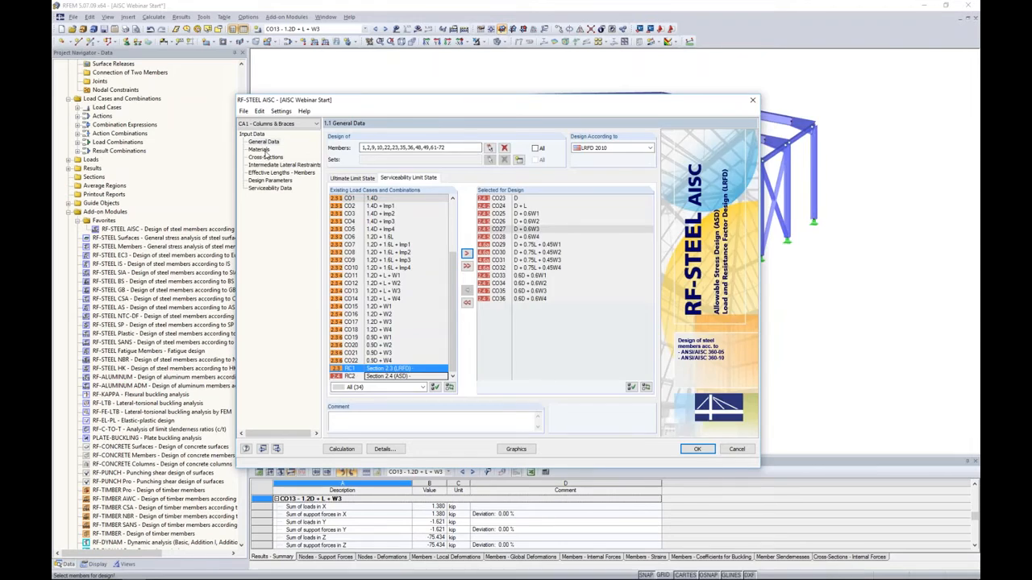
Step: Review the materials and the cross-sections listed for the Columns & Braces case
click(259, 149)
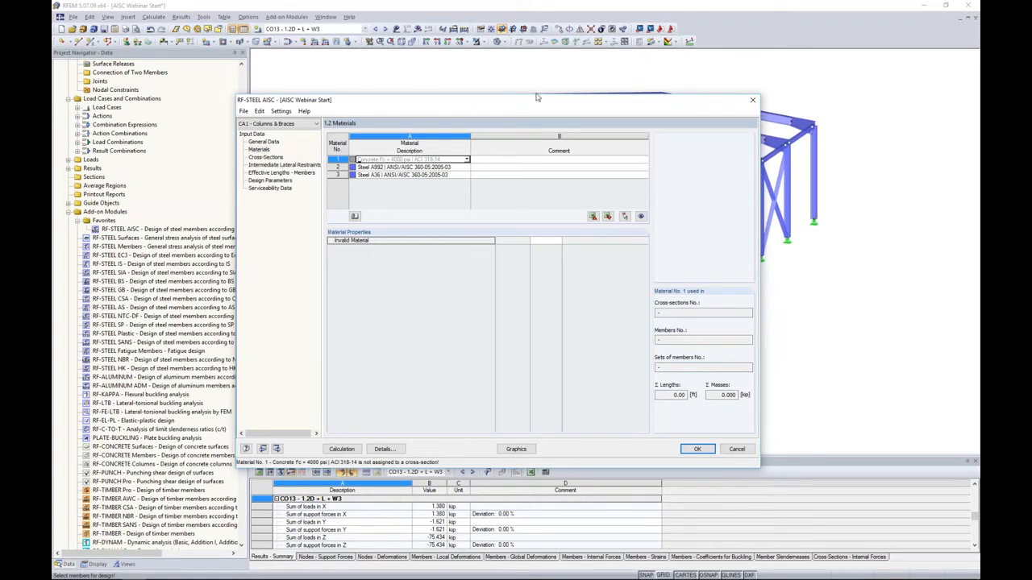
drag(553, 104, 512, 75)
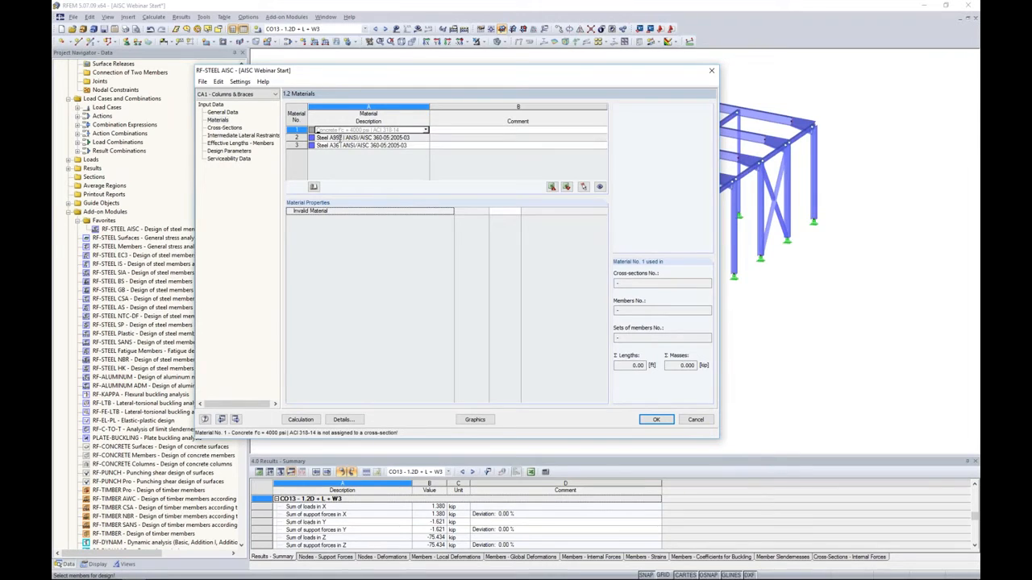
click(224, 128)
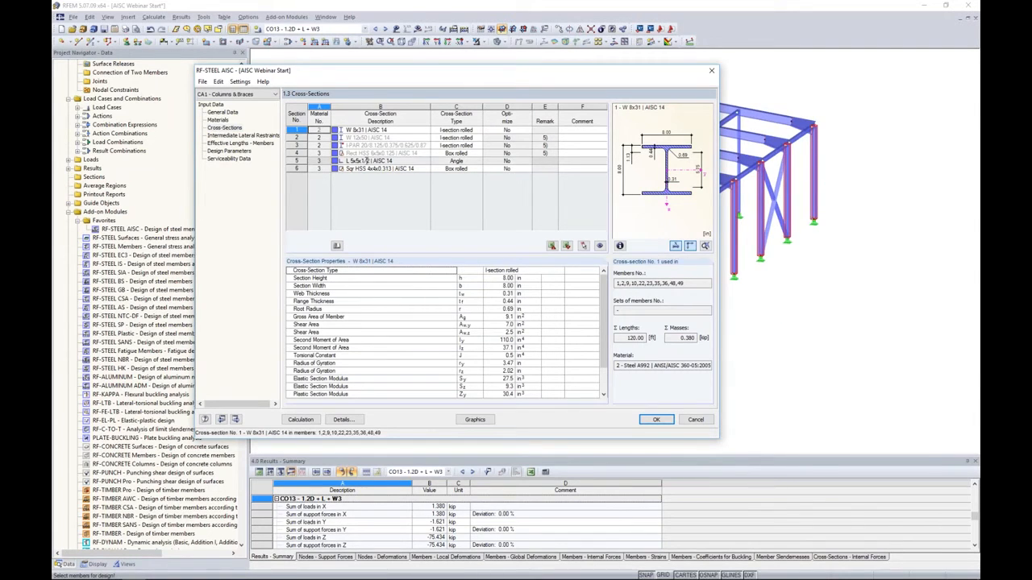
drag(390, 79, 435, 105)
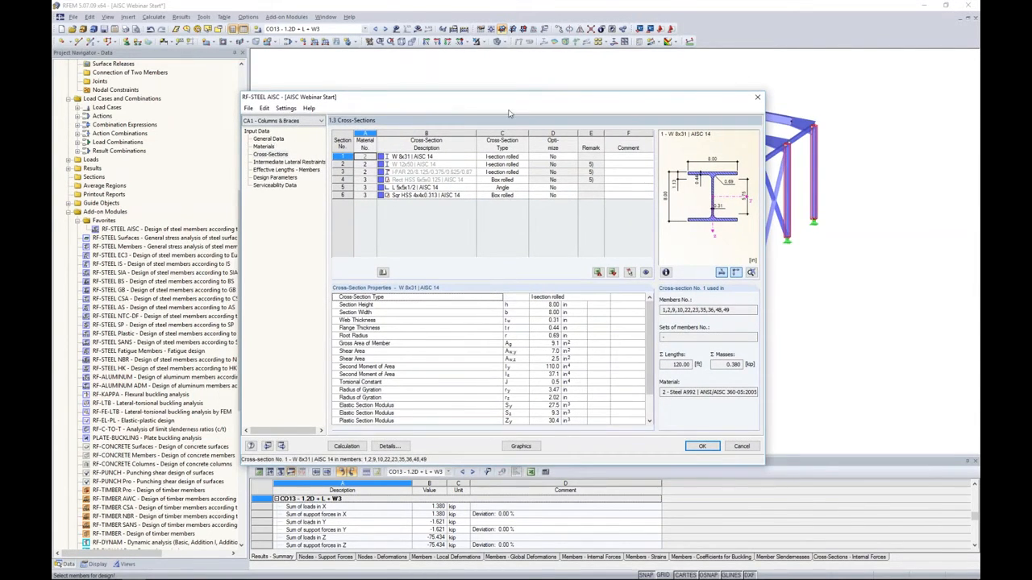
Step: Highlight in the model the members using the W 8x31, L 5x5x1/2 and Sqr HSS 4x4x0.313 cross-sections
drag(509, 102, 521, 255)
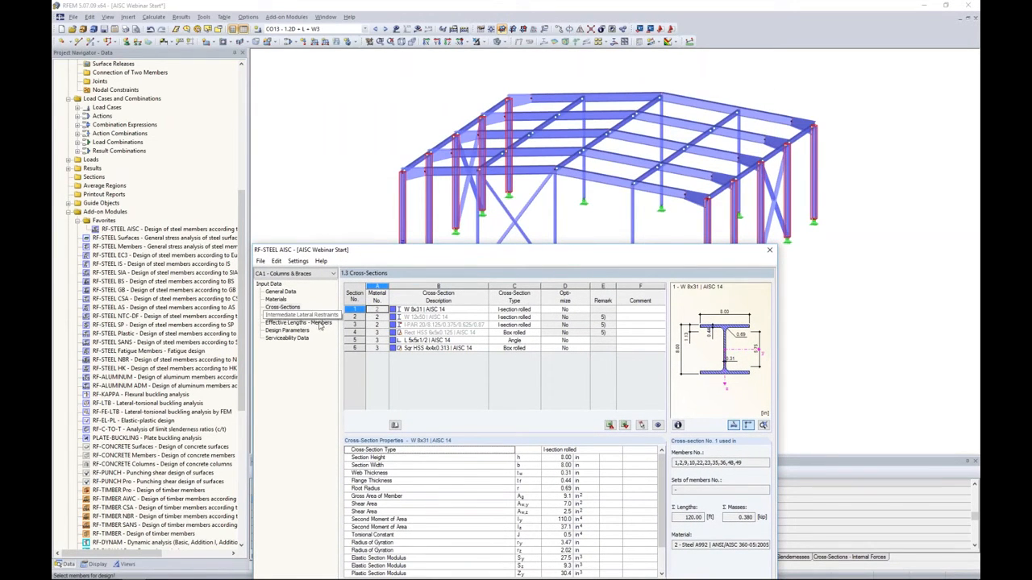
click(435, 310)
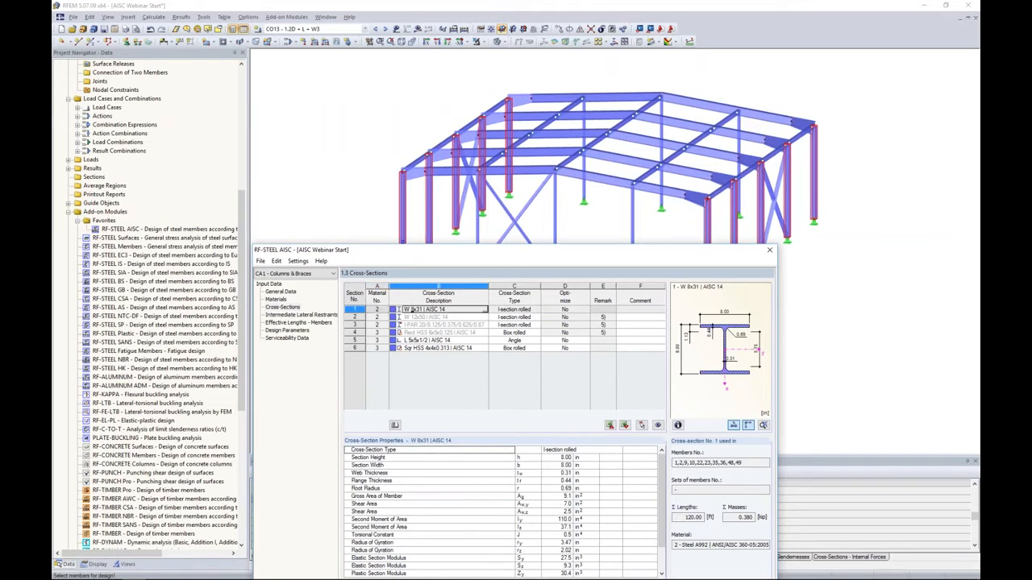
click(435, 340)
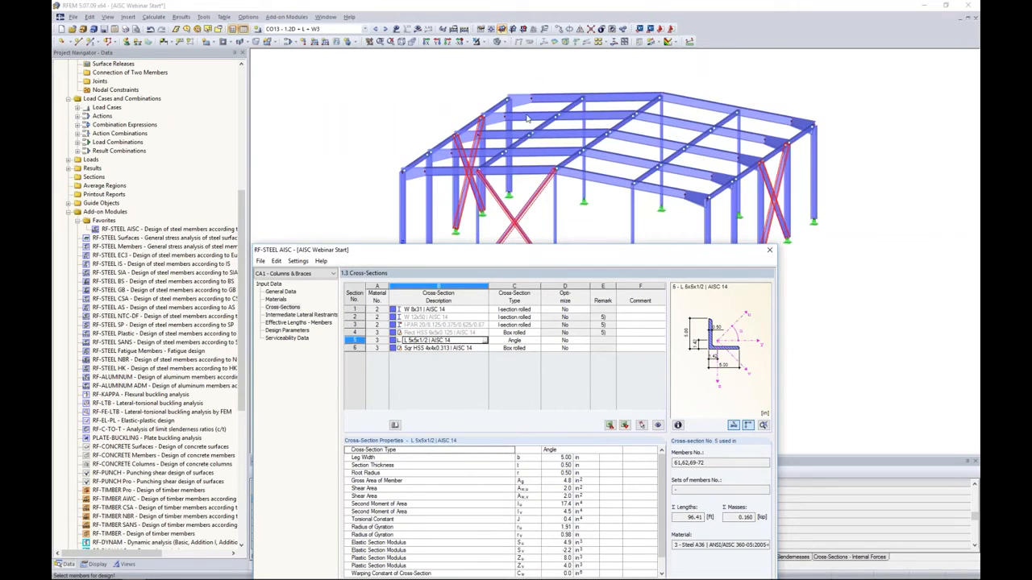
click(439, 348)
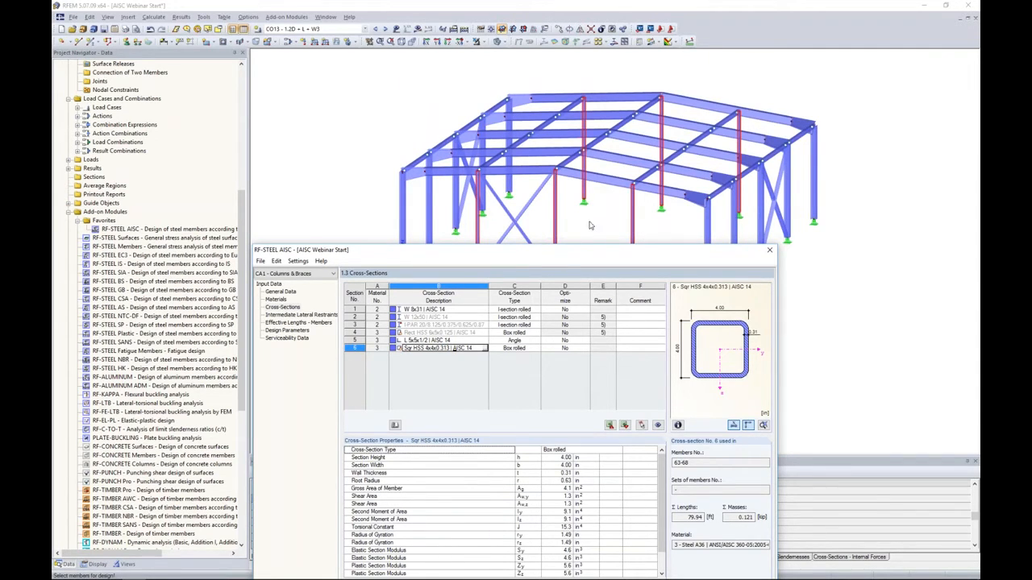
Step: Examine the detailed section properties of the Sqr HSS 4x4x0.313 cross-section and close its information window
drag(569, 253, 585, 110)
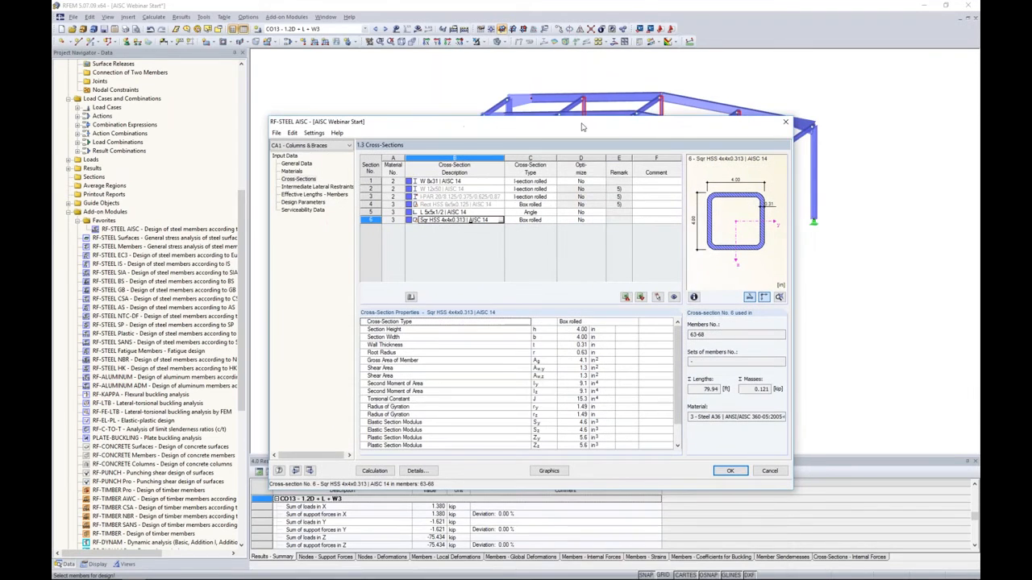
click(694, 298)
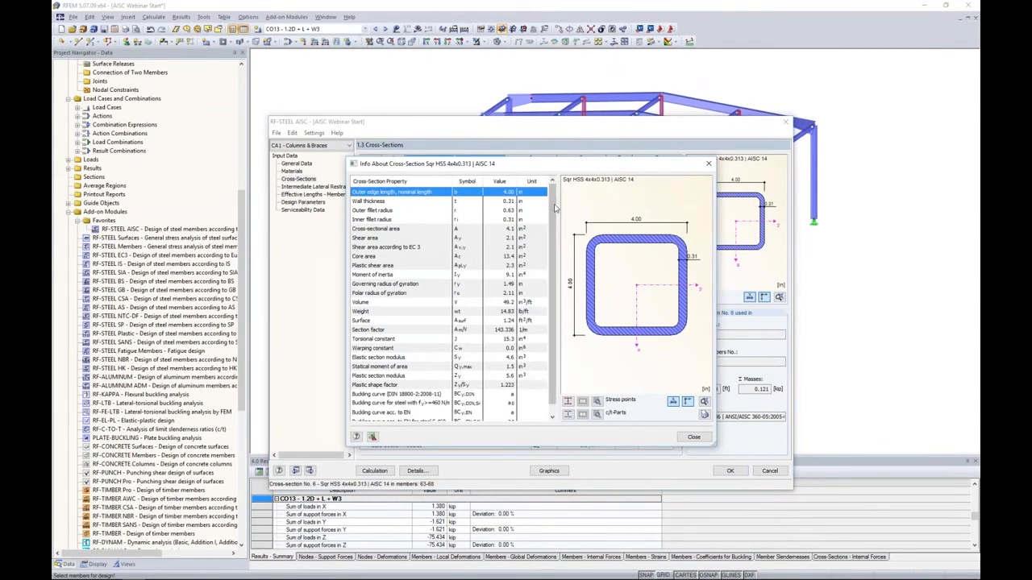
drag(665, 168, 643, 146)
scroll(522, 249, down, 1)
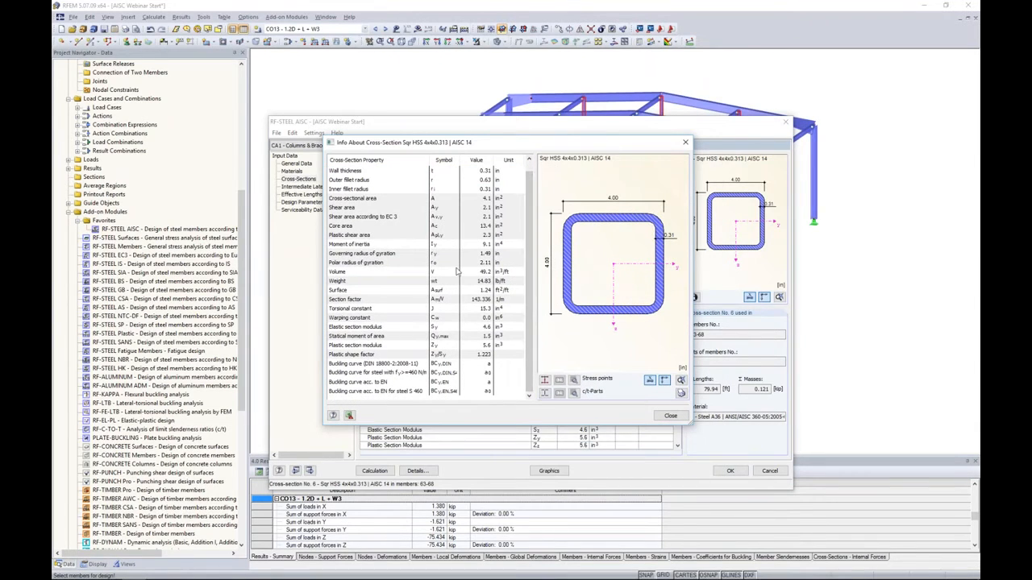
click(670, 416)
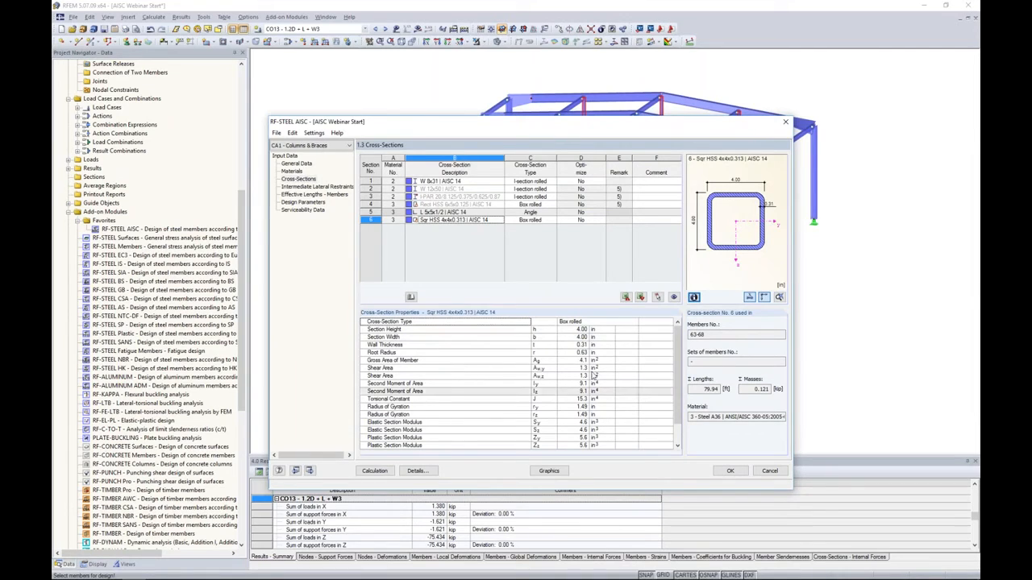
Step: Review the intermediate lateral restraints and the member effective lengths of the Columns & Braces case against the frame model
click(316, 187)
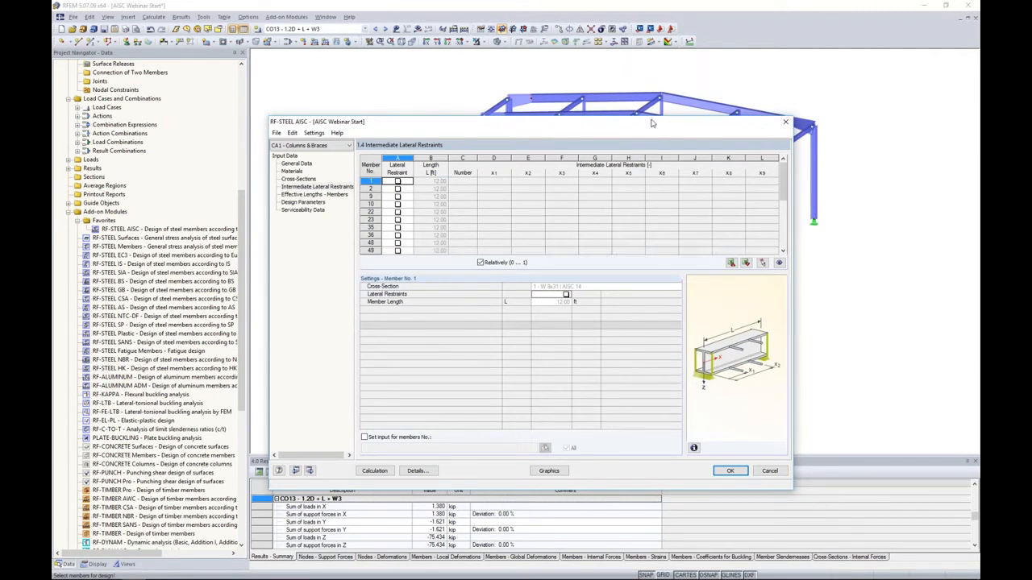
drag(649, 128, 669, 198)
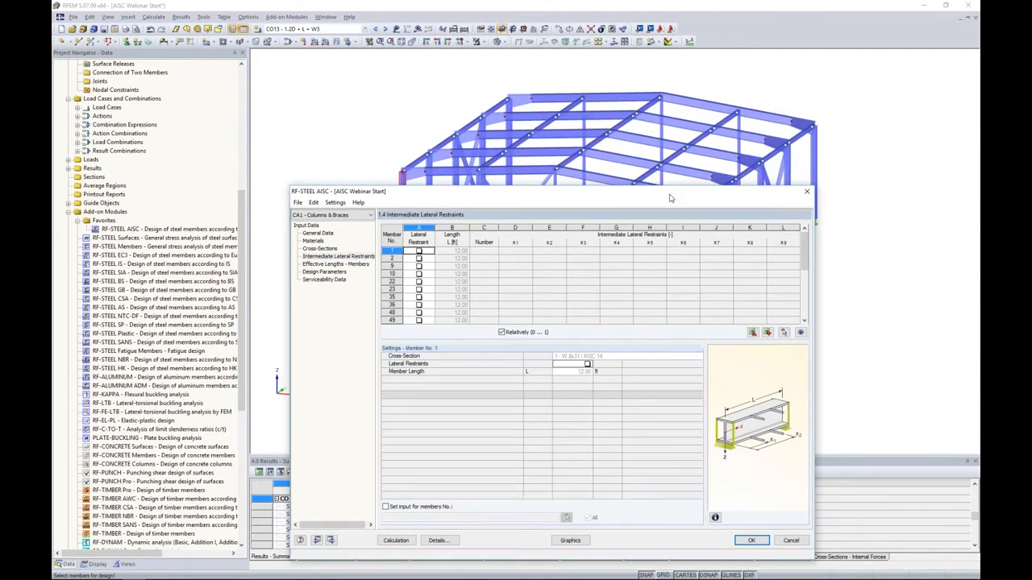
drag(505, 199, 495, 287)
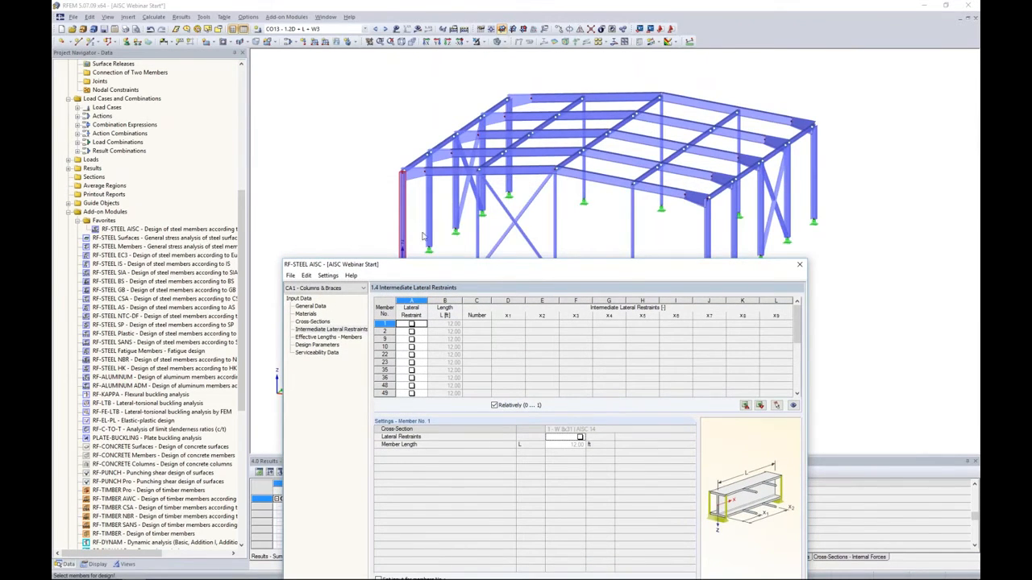
drag(564, 274, 575, 119)
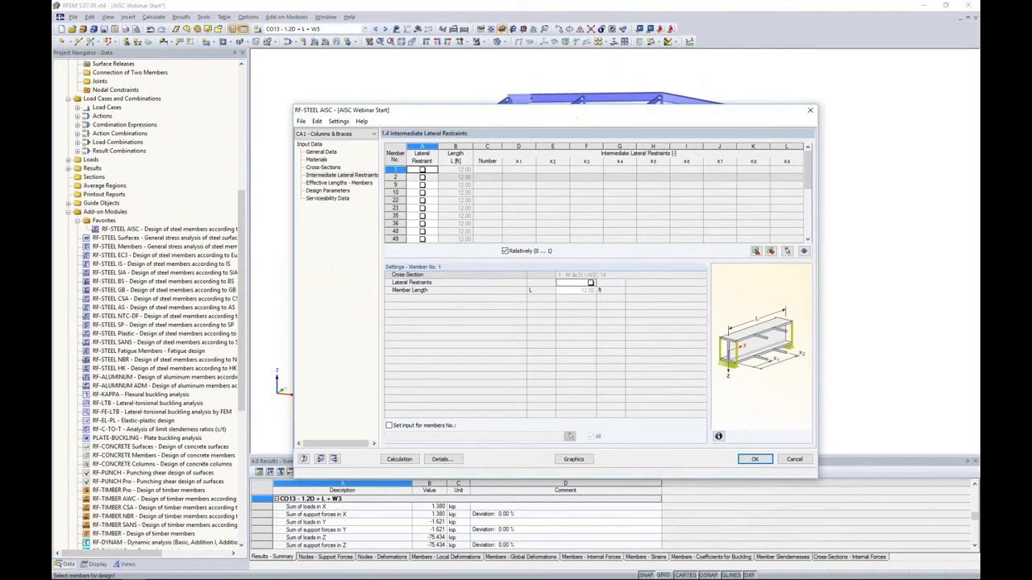
click(339, 183)
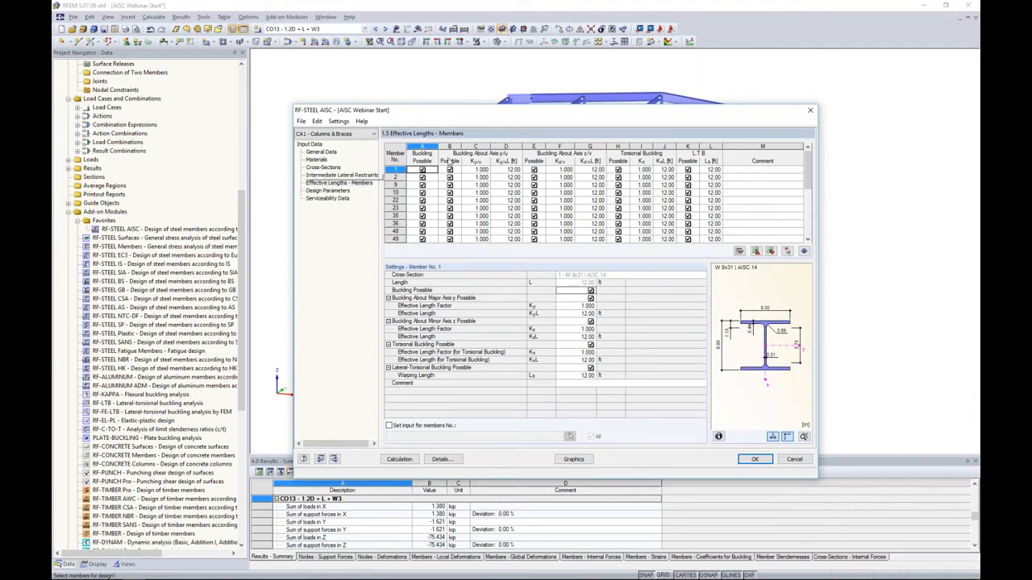
drag(491, 114, 474, 204)
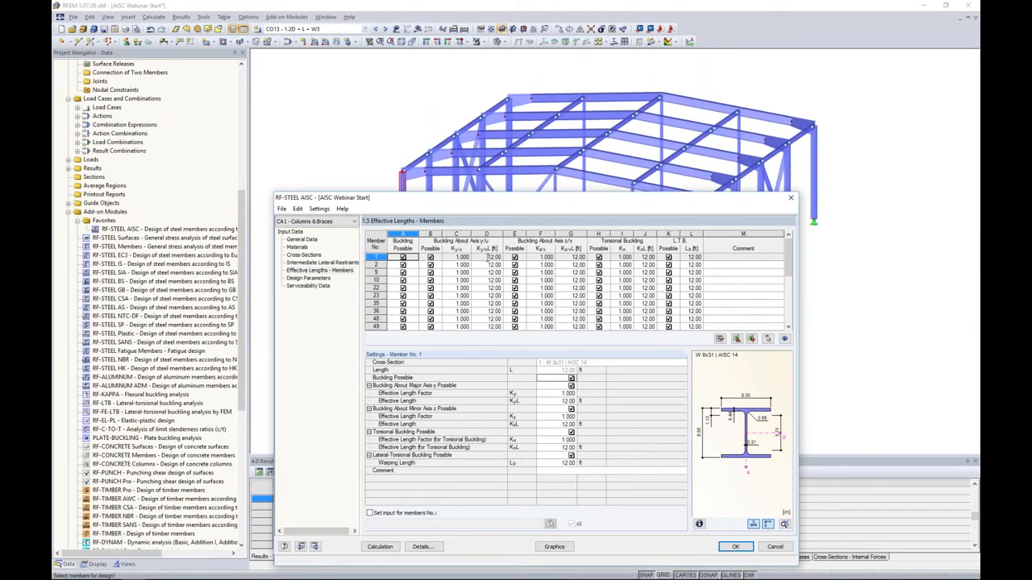
Step: Examine the members' effective length factors alongside the frame model and the presentation slide on effective length factor K
drag(497, 202, 496, 251)
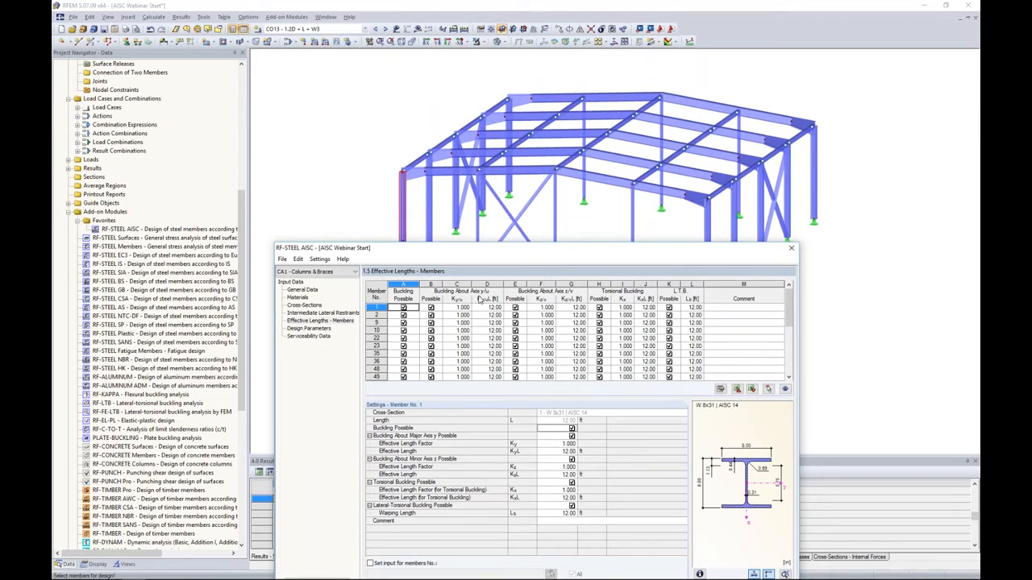
drag(505, 248, 467, 117)
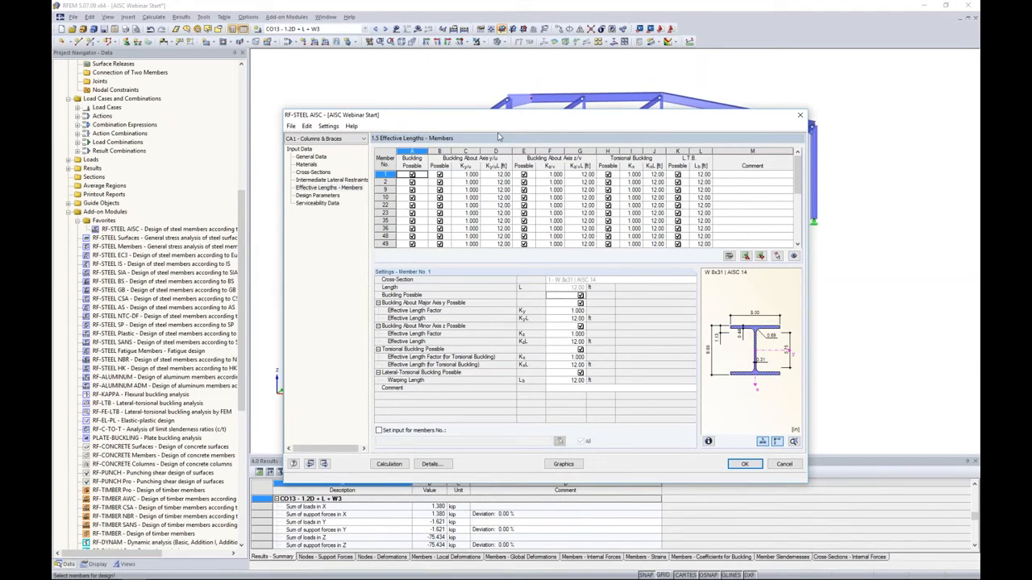
click(501, 175)
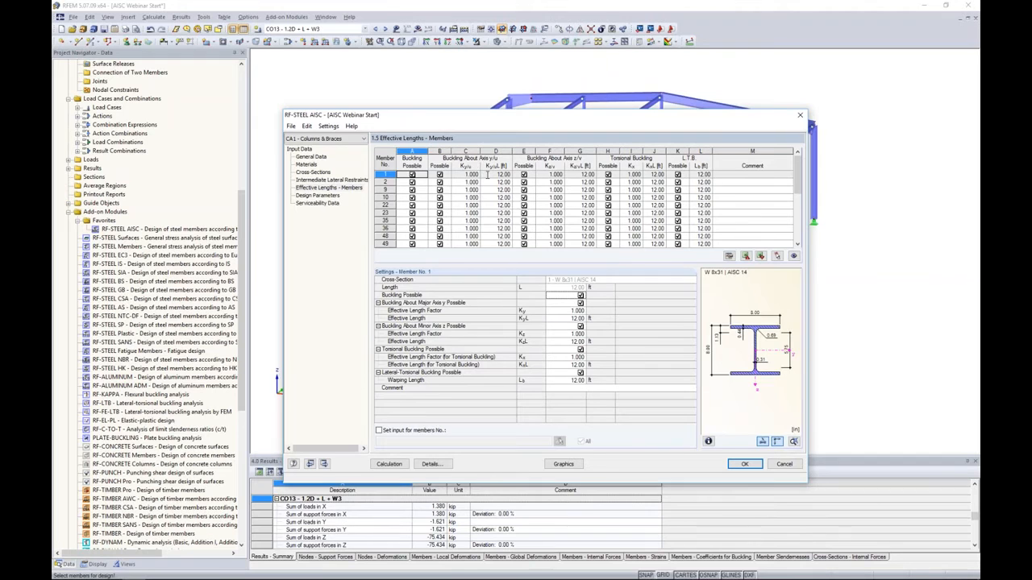
key(alt+Tab)
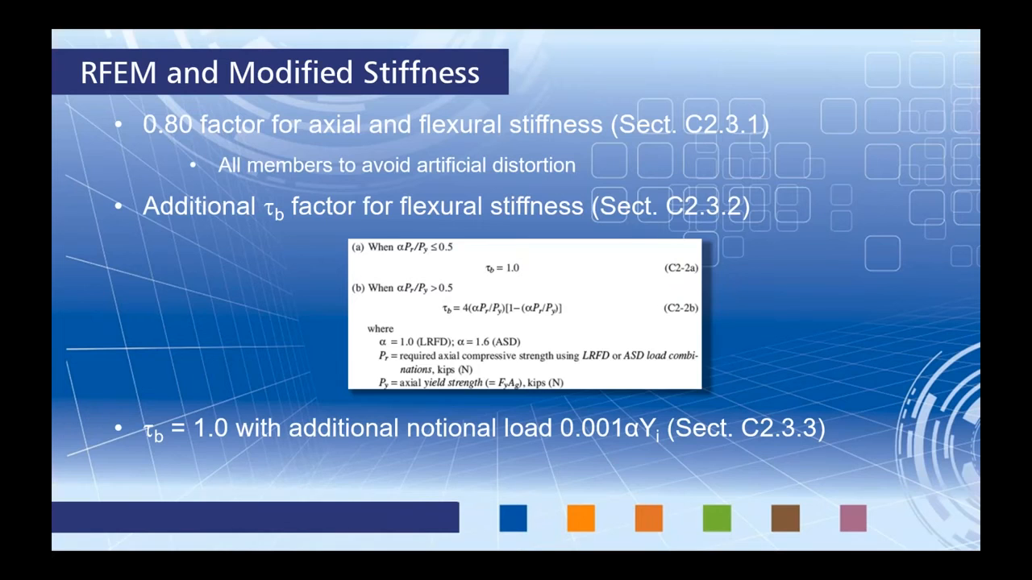
key(Right)
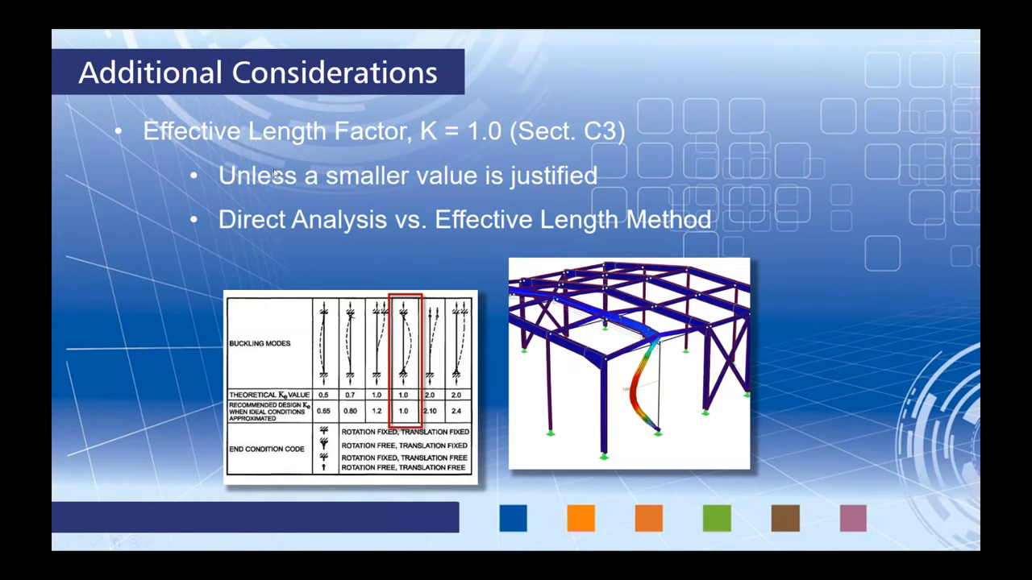
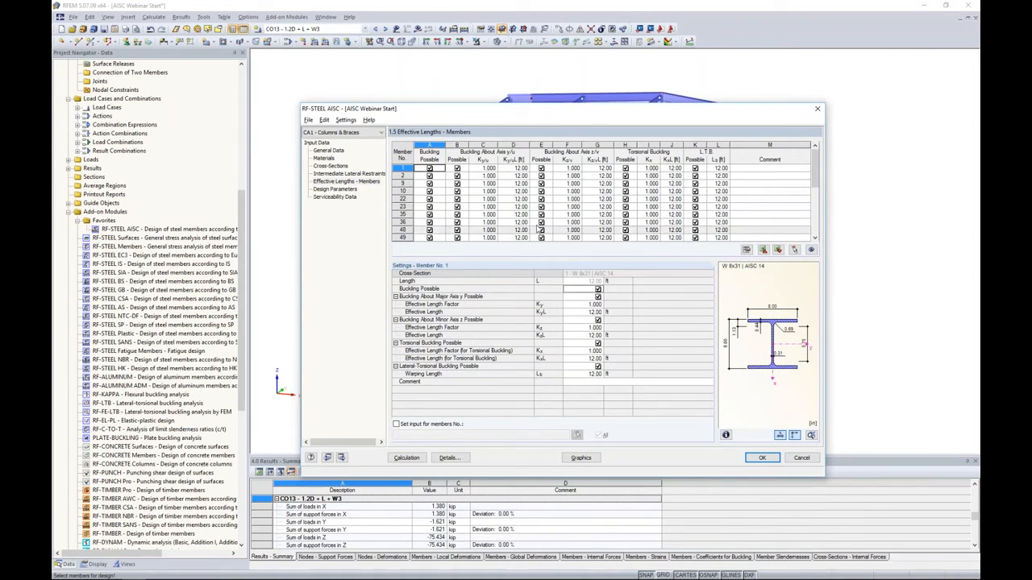
drag(538, 113, 539, 181)
drag(537, 219, 537, 309)
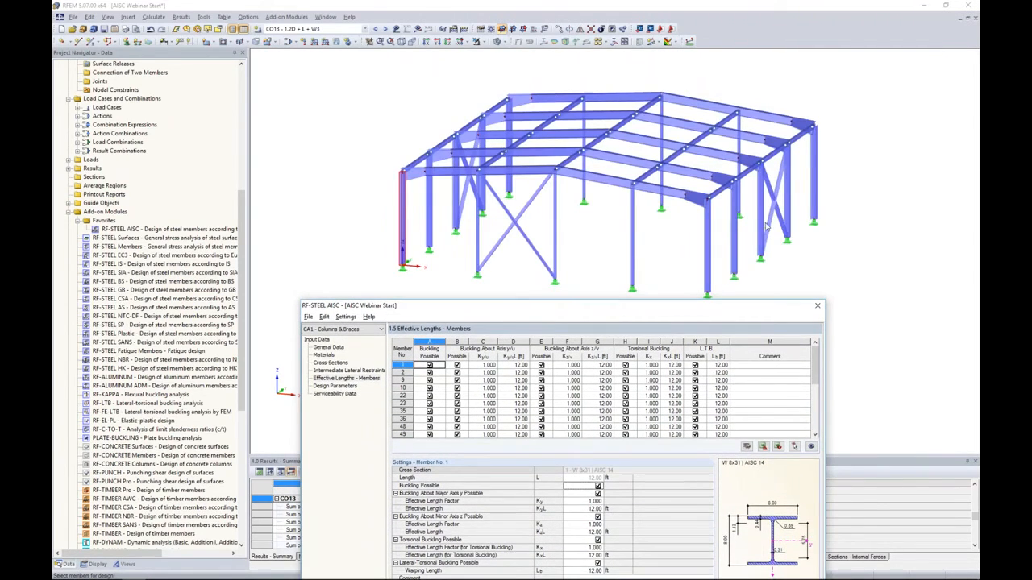
drag(650, 315, 664, 109)
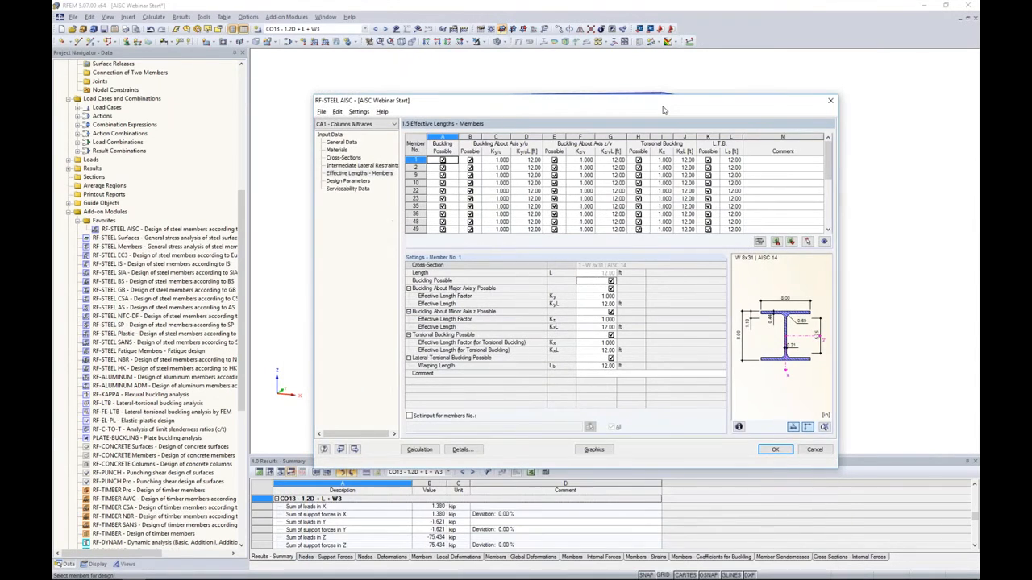
Step: In the design parameters, set the modification factor Cb of members 1 and 2 to "acc. to F1-1"
click(349, 181)
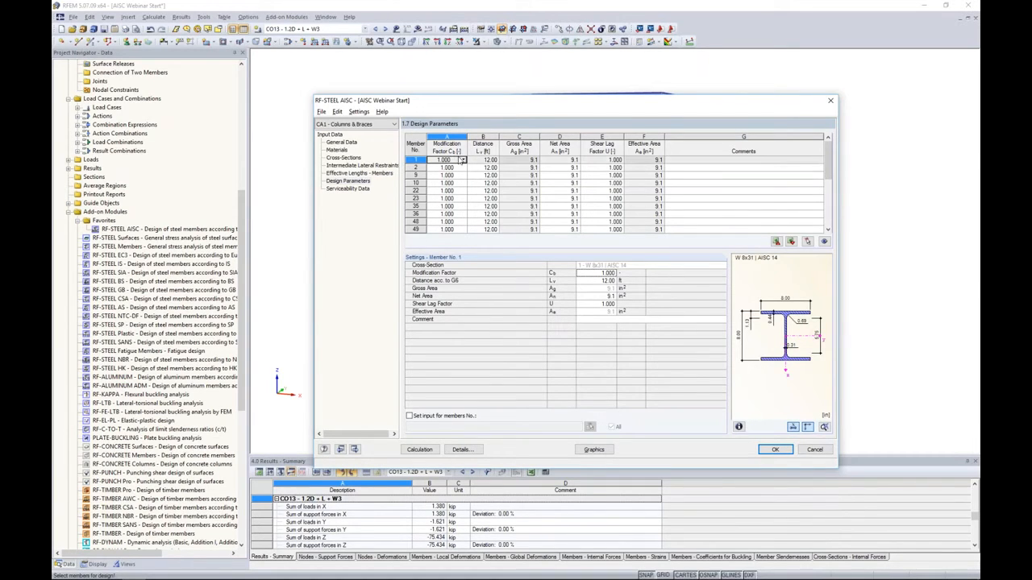
click(464, 160)
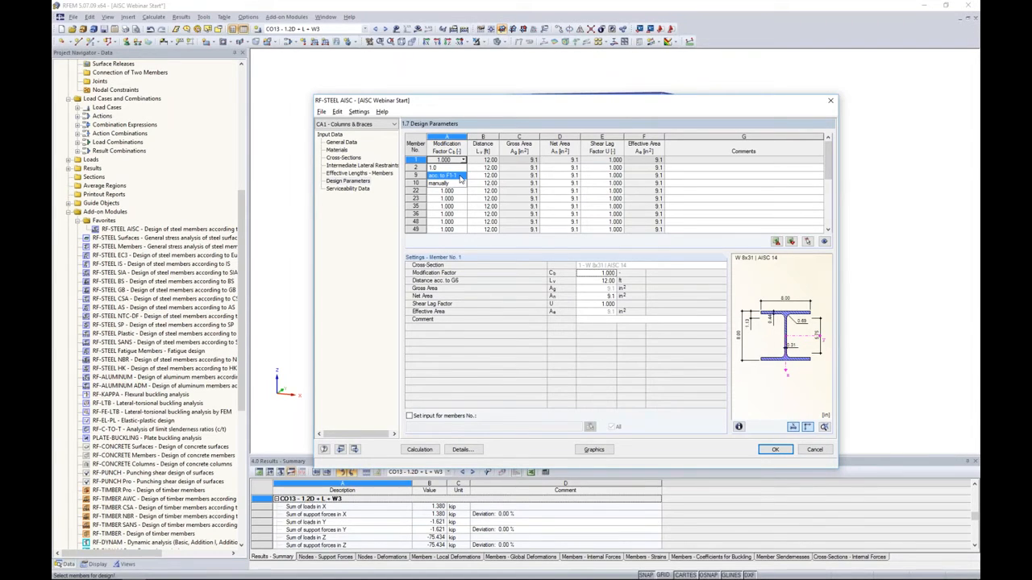
click(445, 175)
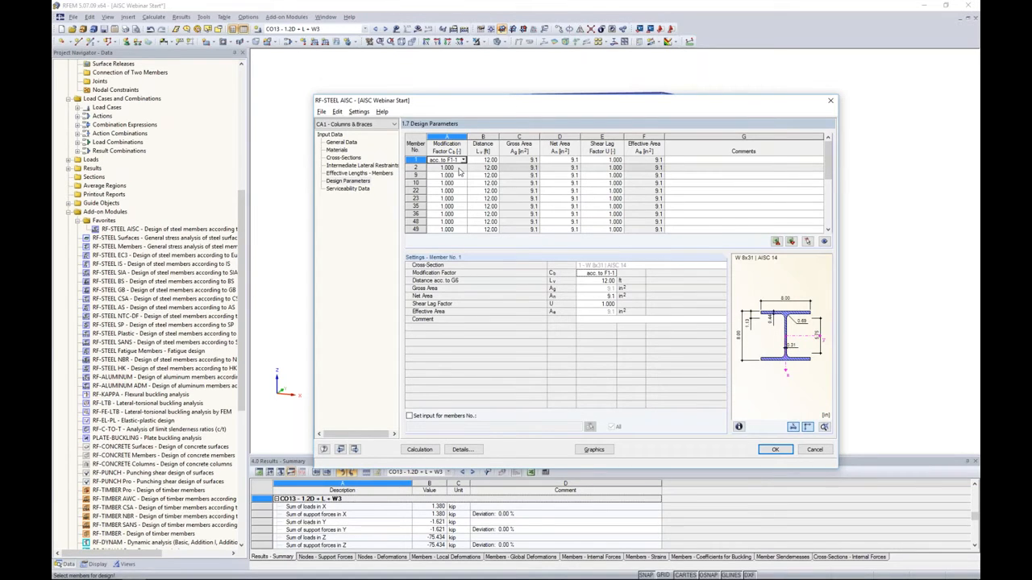
click(447, 168)
click(463, 168)
click(451, 183)
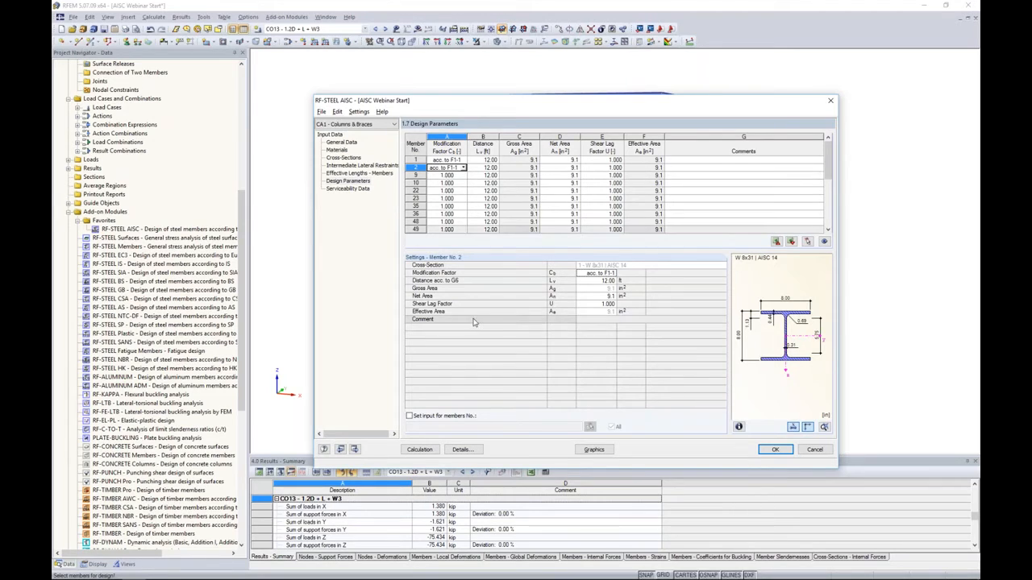
Step: Apply the modification factor Cb "acc. to F1-1" to all members at once
click(410, 416)
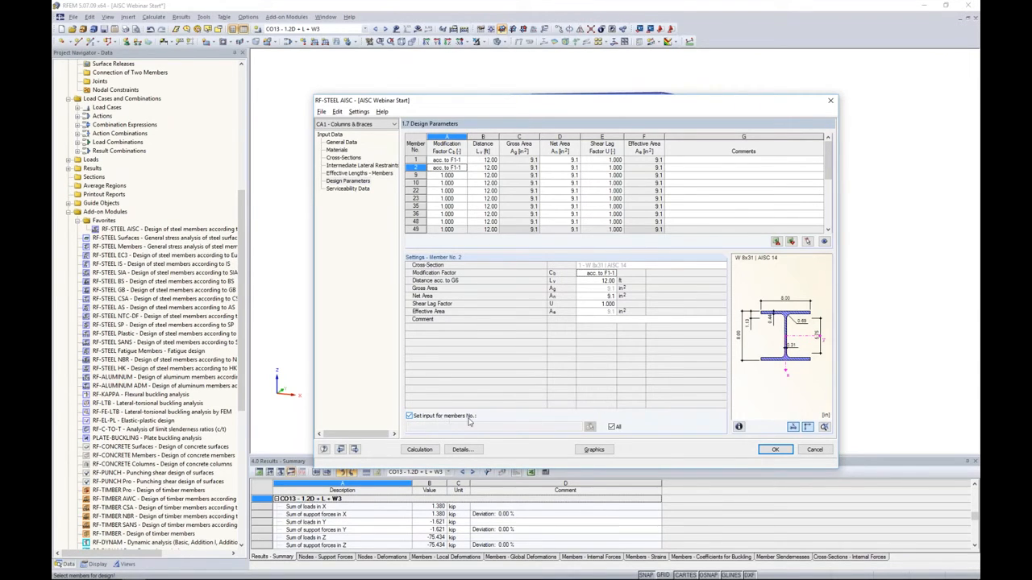
click(612, 427)
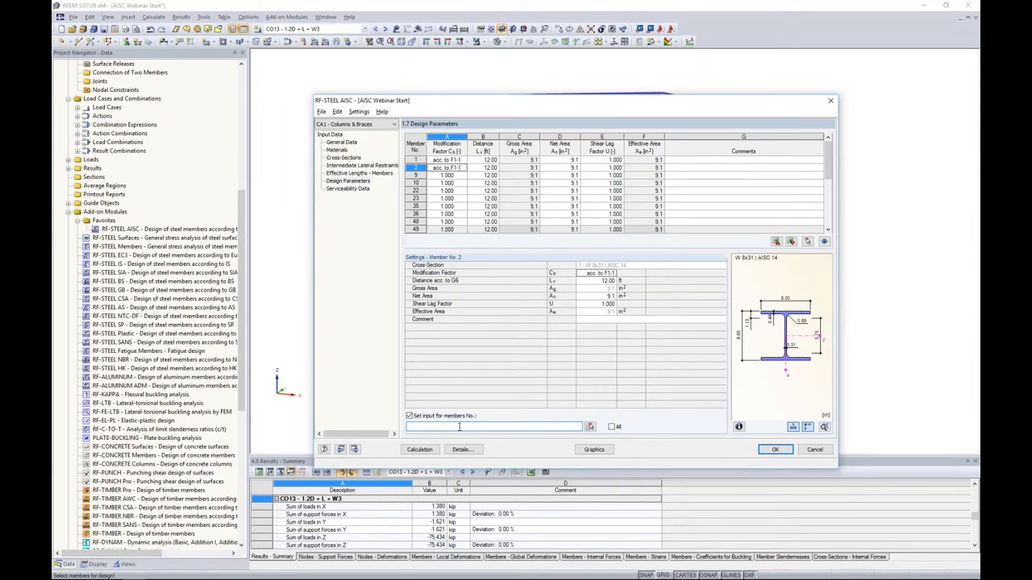
click(611, 427)
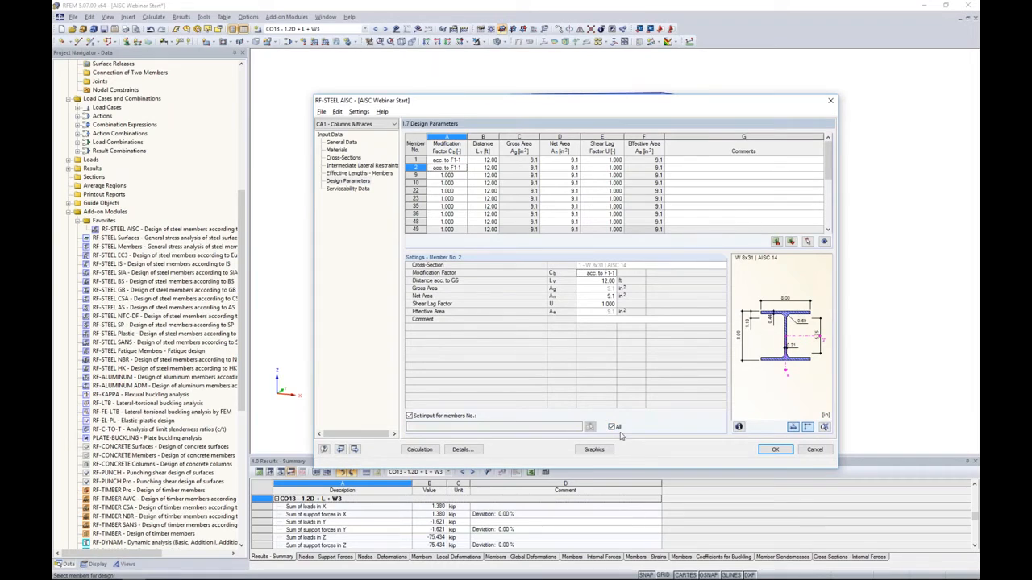
click(598, 275)
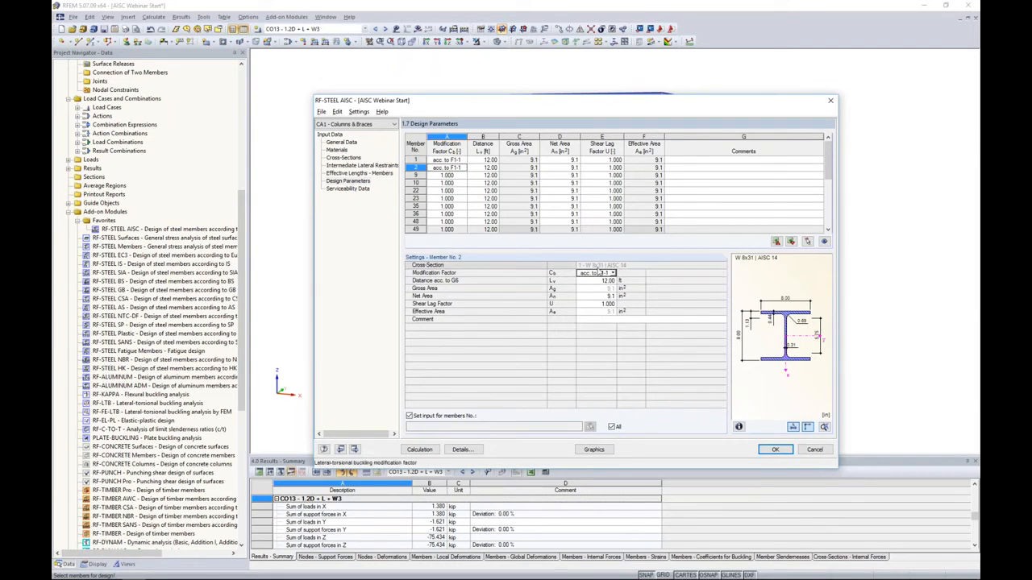
click(613, 274)
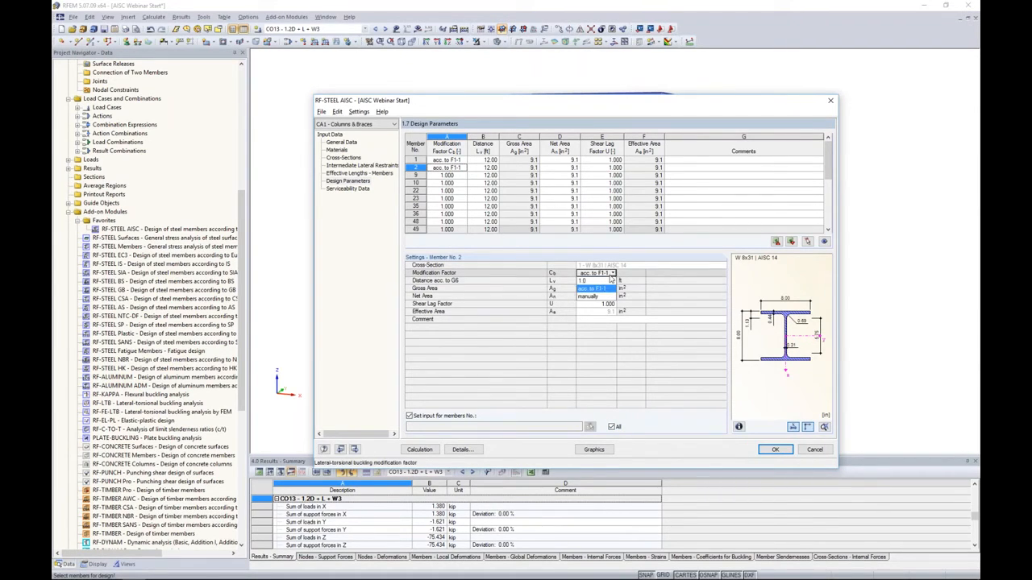
click(598, 288)
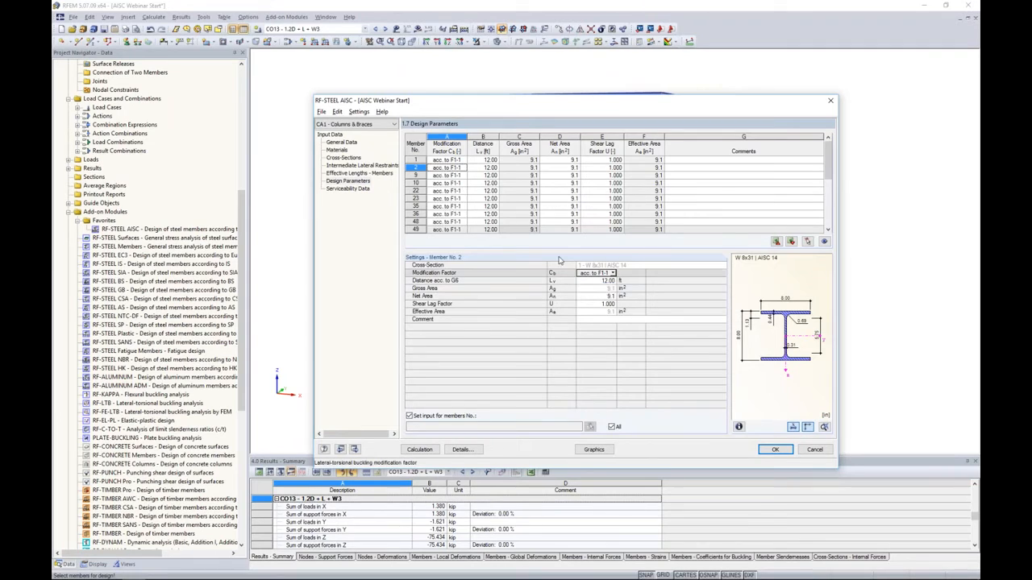
mouse_move(827, 154)
mouse_down()
mouse_move(828, 197)
mouse_move(827, 151)
mouse_up()
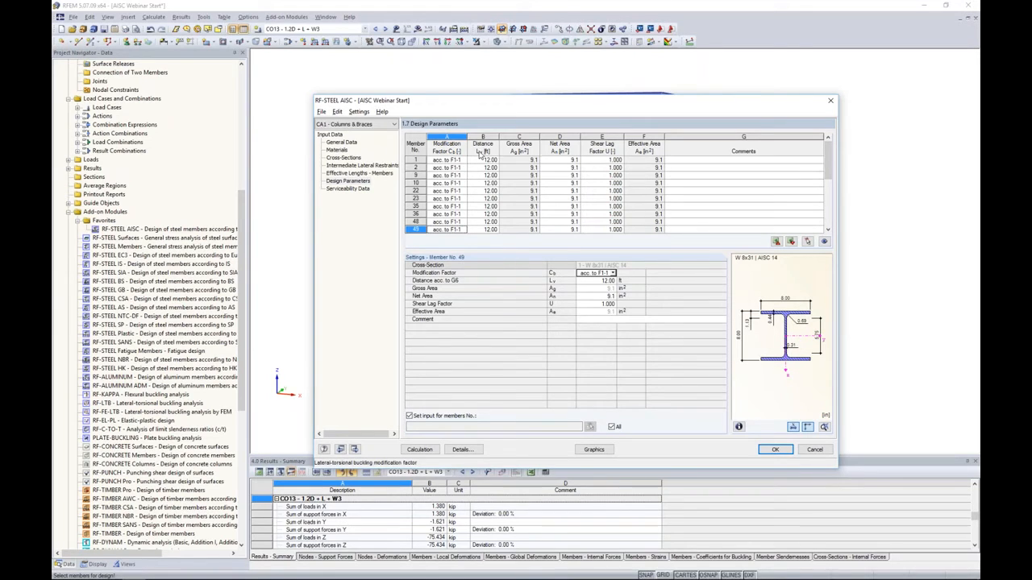
Step: Examine the distance Lv, gross area and net area parameters of member 1
click(487, 160)
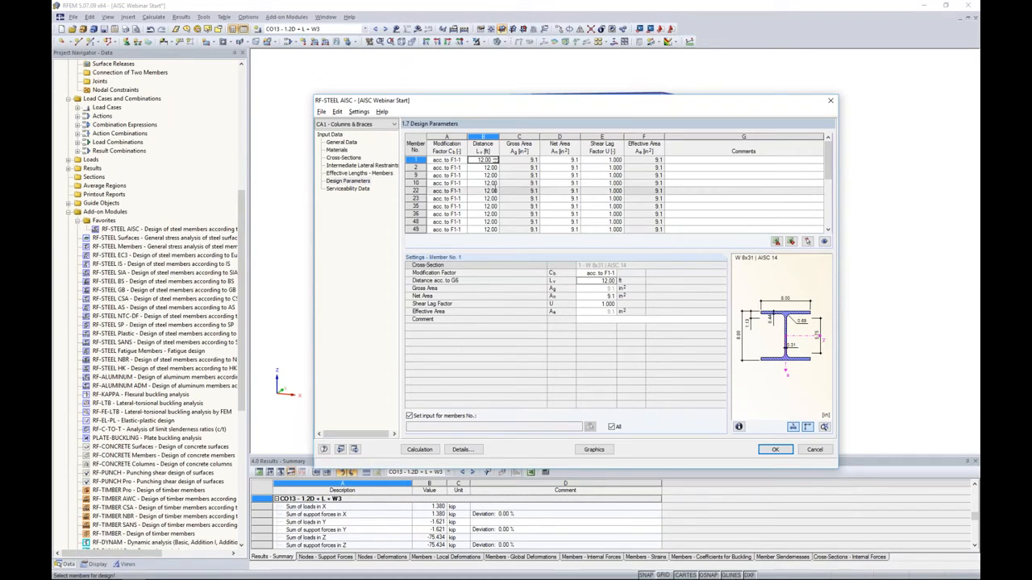
click(568, 283)
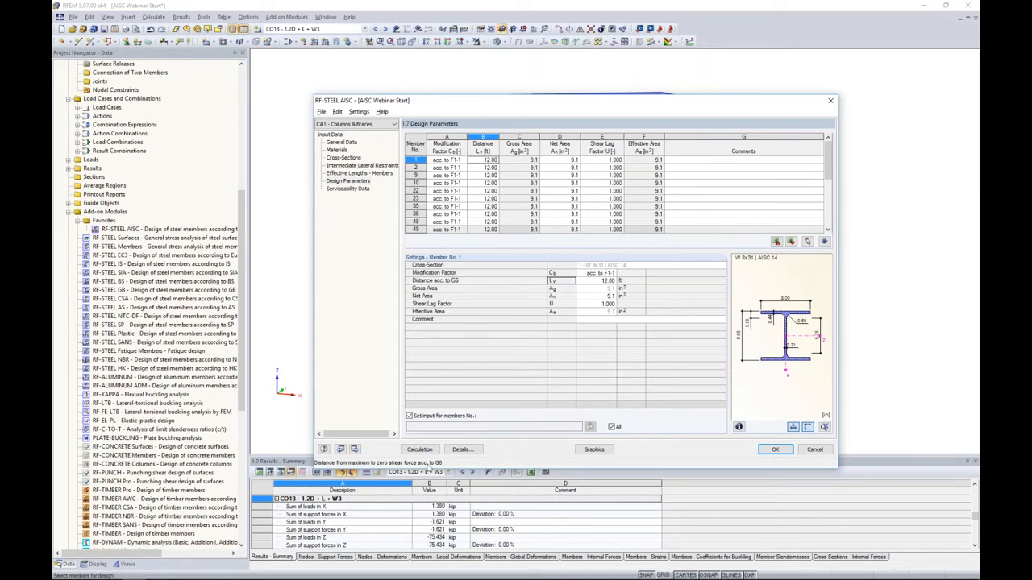
click(562, 289)
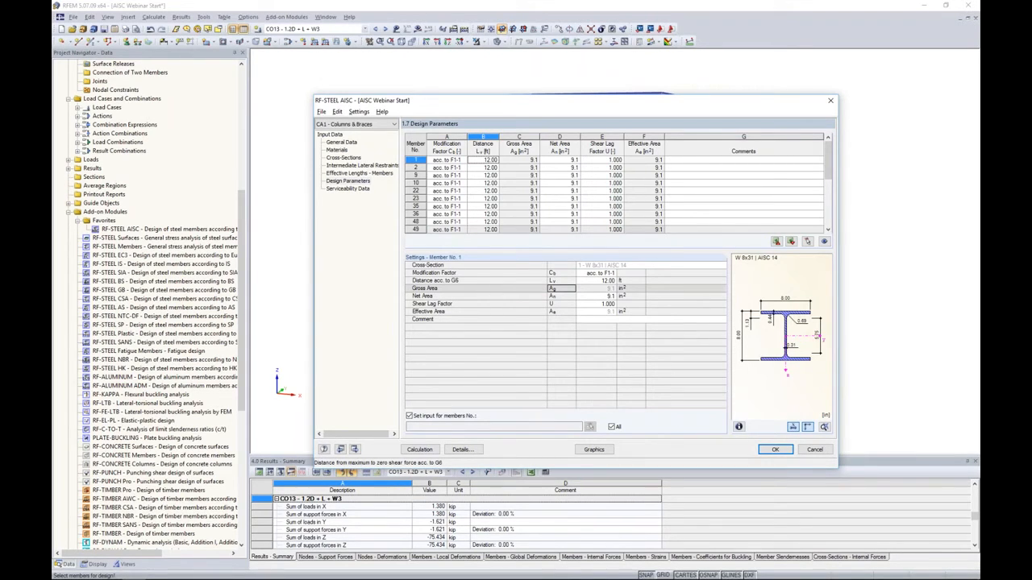
click(563, 296)
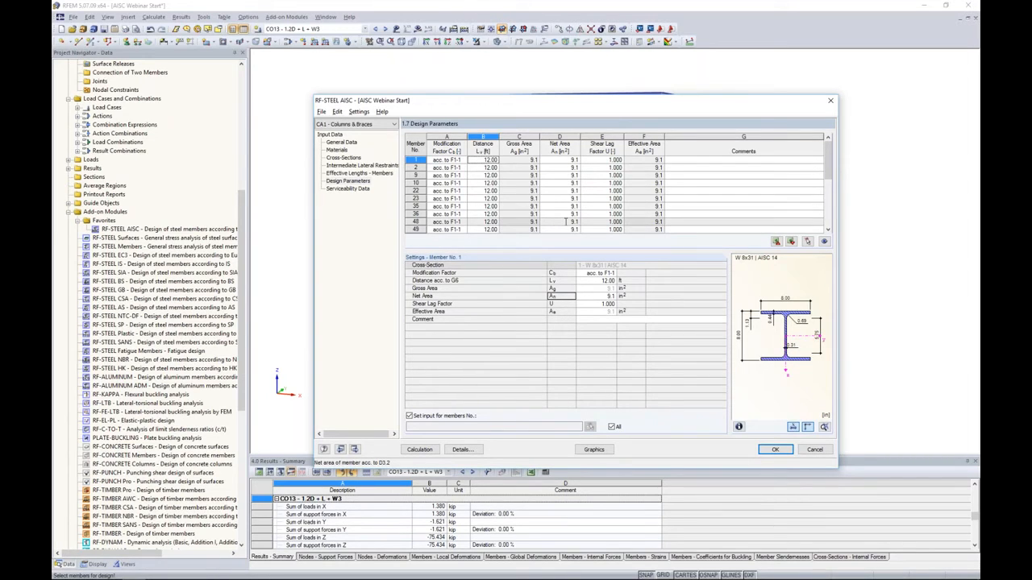
Step: Go to the serviceability data and review the limiting deflection ratios in the LRFD 2010 design details
click(348, 189)
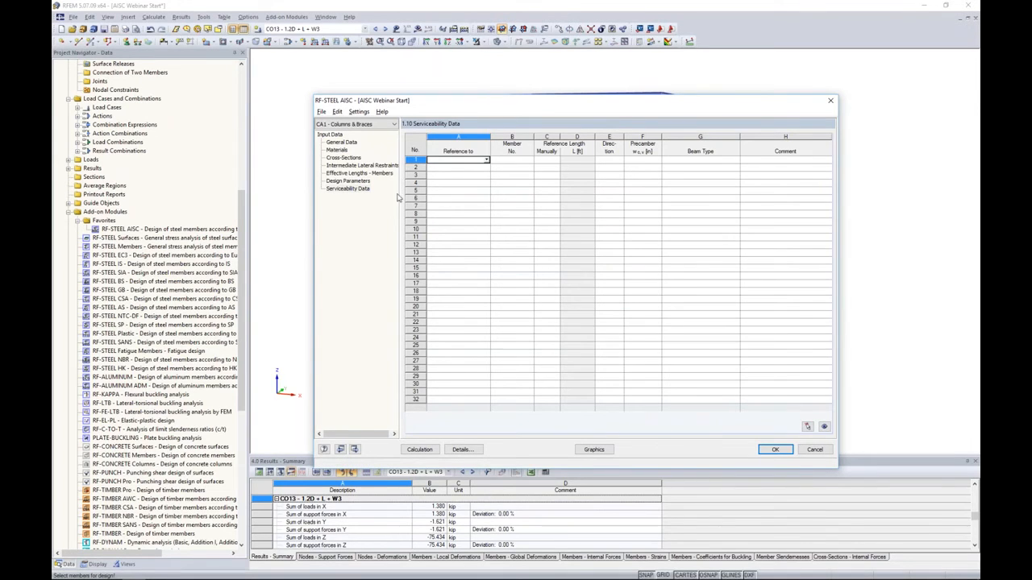
click(460, 450)
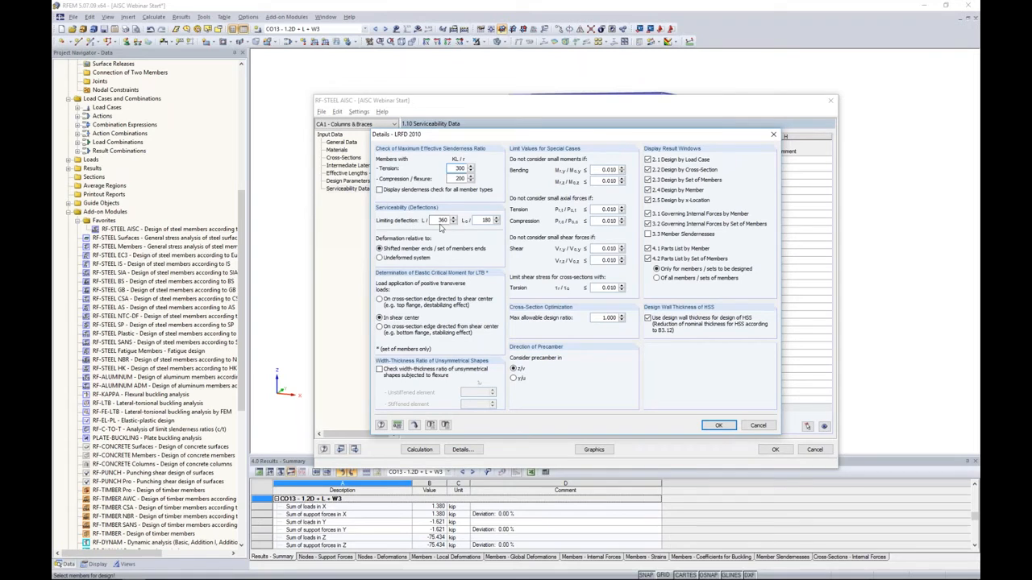
click(442, 220)
double_click(486, 220)
click(719, 425)
Step: Add members 1, 2, 9, 10, 22, 23, 35, 36, 48, 49 and 61-72 to the serviceability data by selecting all columns and braces in the model
click(468, 162)
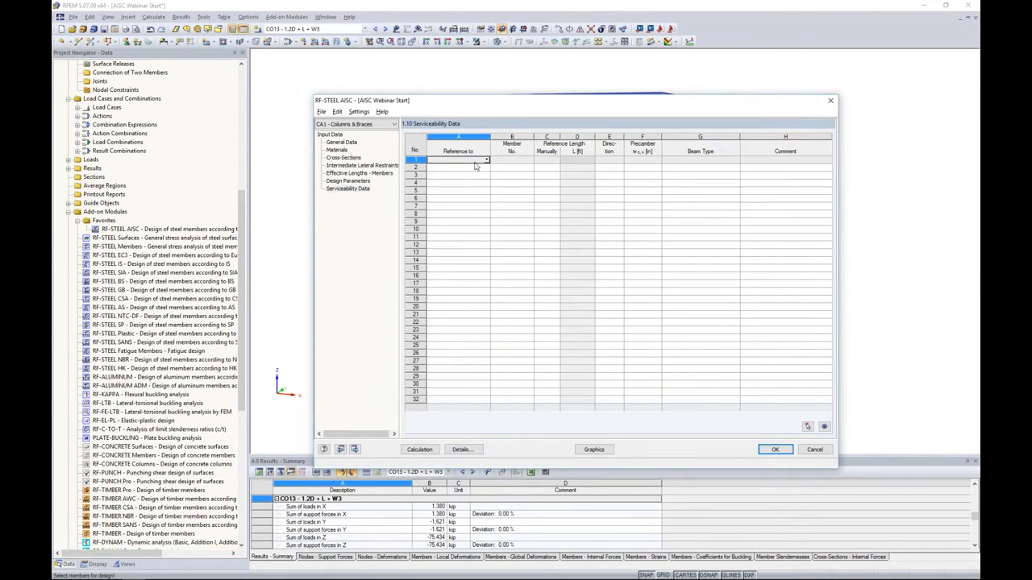
click(486, 161)
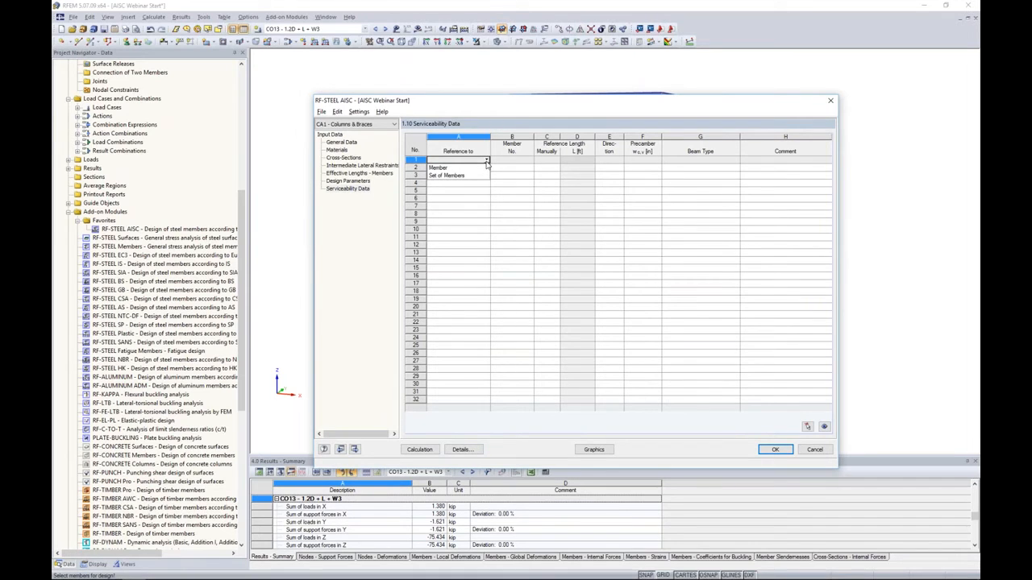
click(447, 168)
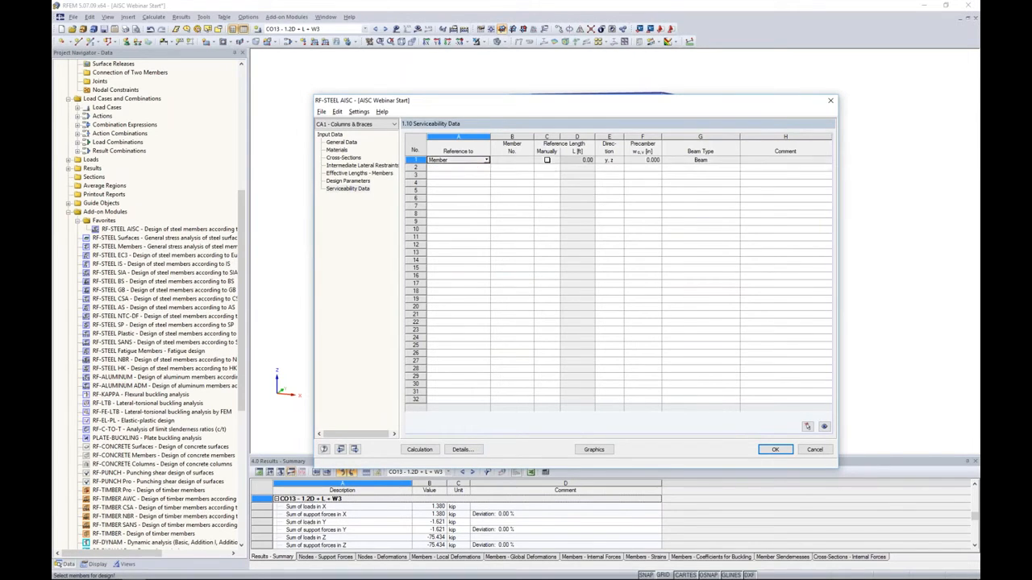
click(527, 161)
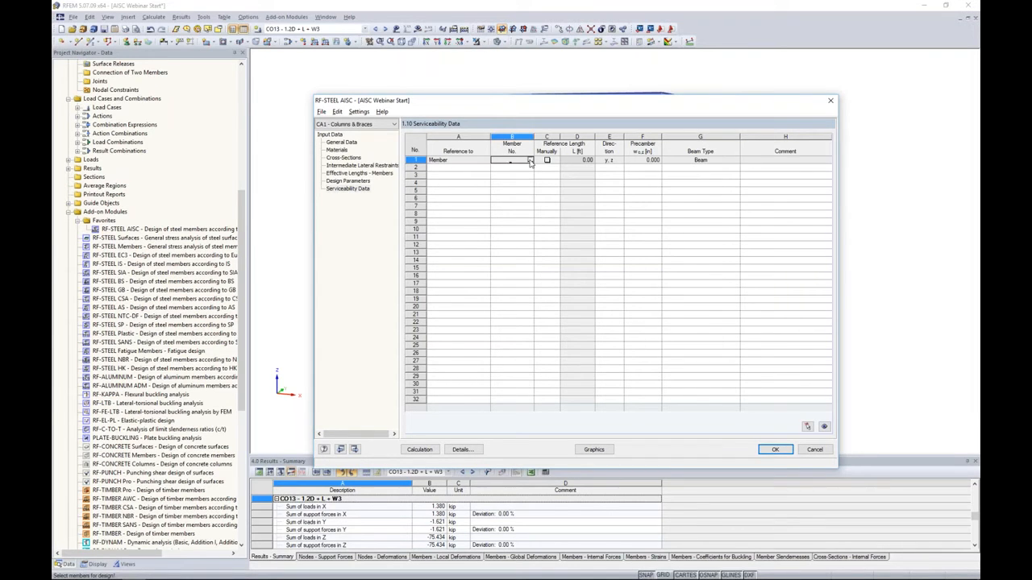
click(530, 160)
ctrl+middle_drag(603, 288, 675, 223)
drag(827, 207, 376, 182)
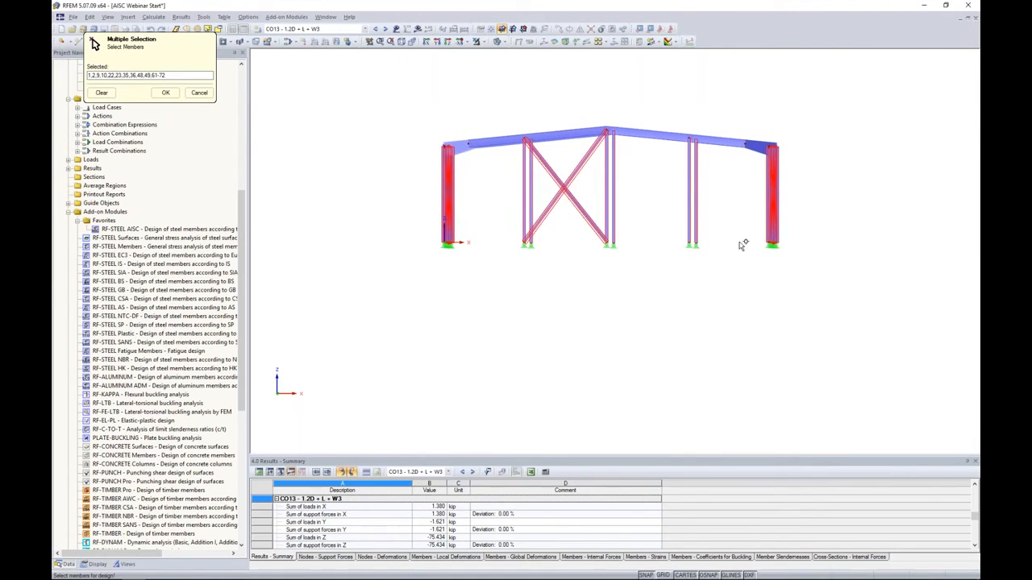
click(165, 92)
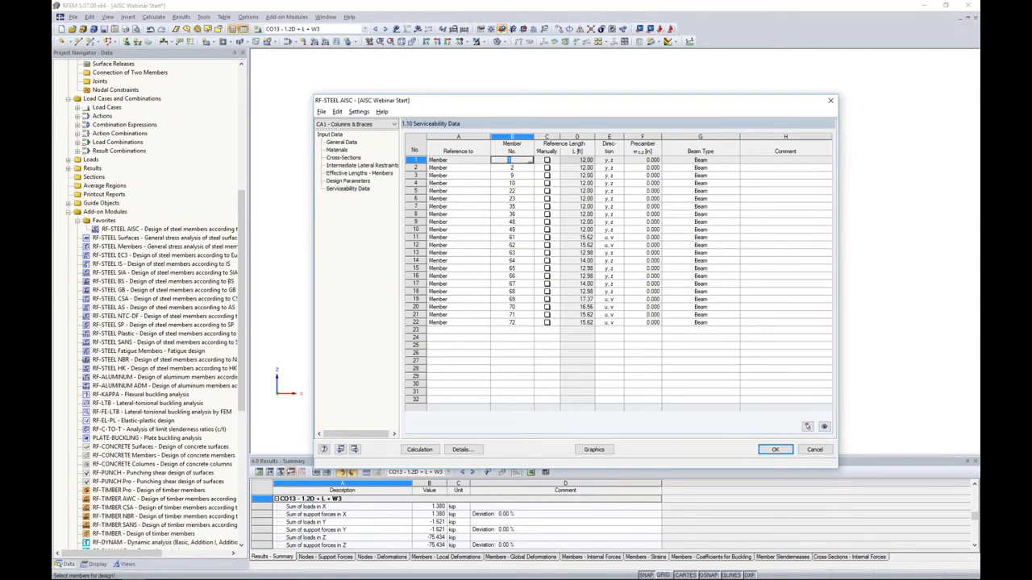
Step: Check the beam type options for member 1, keep Beam, and run the design calculation for the Columns & Braces case
click(699, 159)
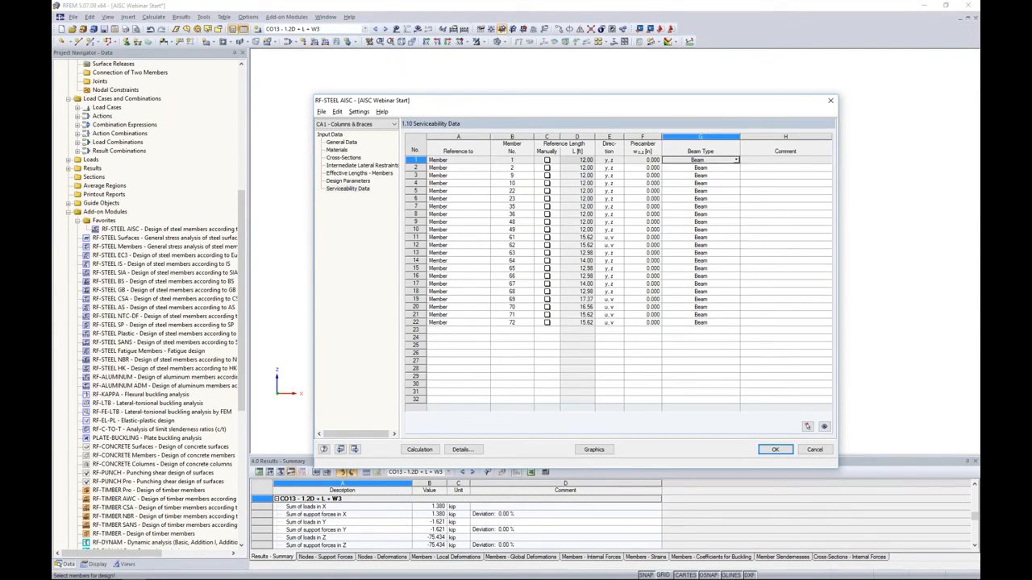
click(736, 160)
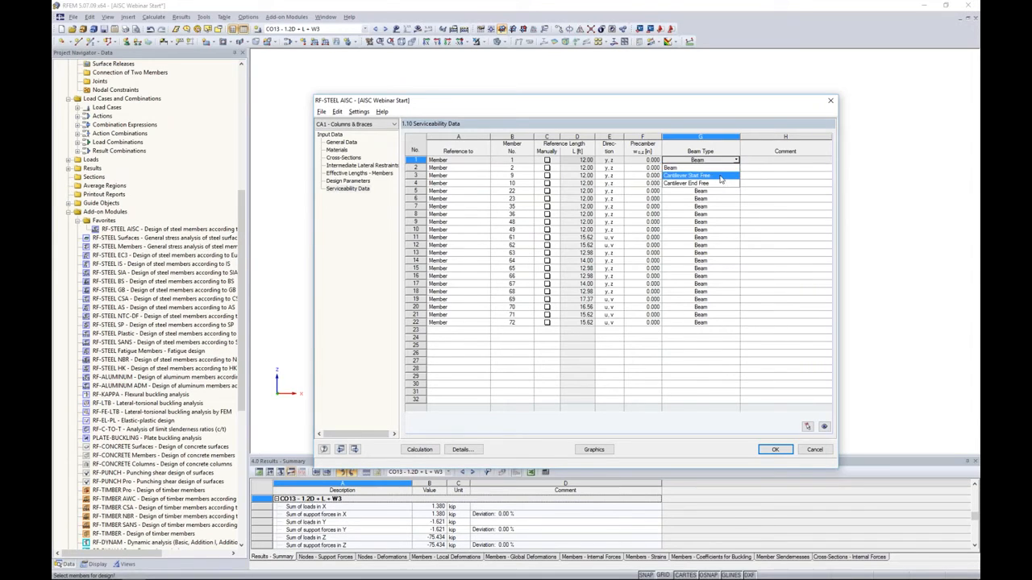
click(736, 161)
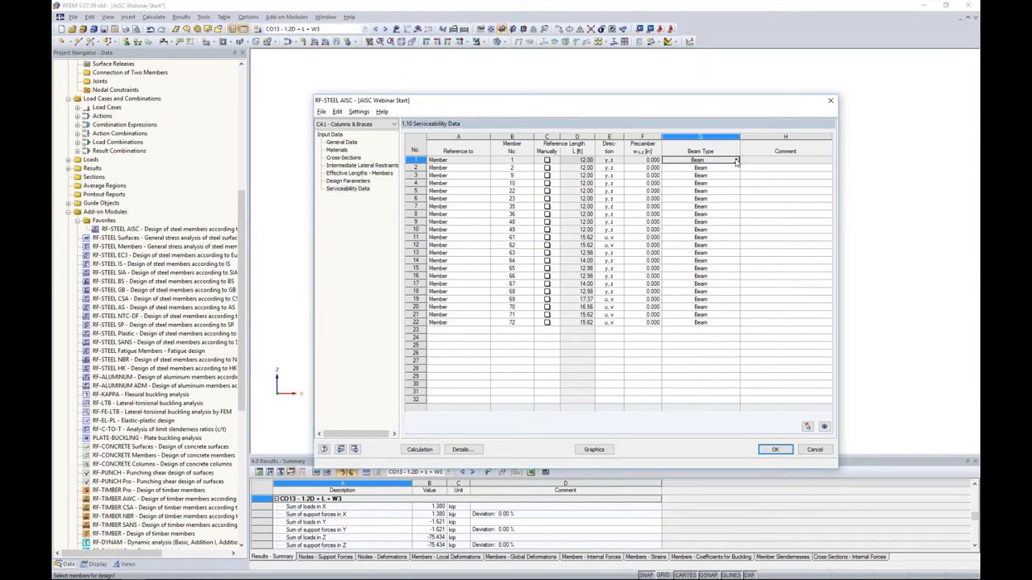
click(419, 449)
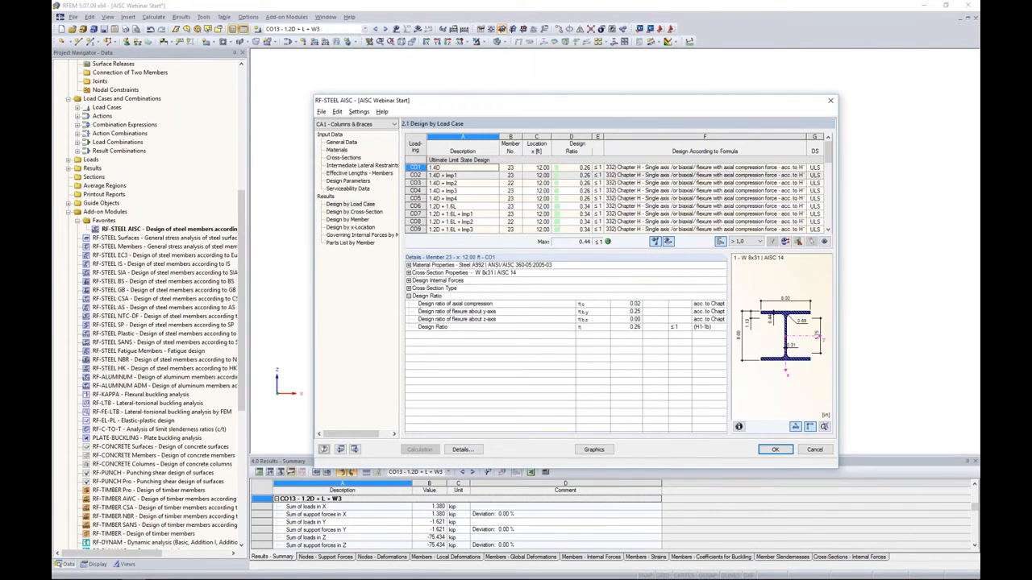
Step: Leave the design results to turn the frame from the front view to a 3D view, and reopen the RF-STEEL AISC module
drag(545, 103, 512, 87)
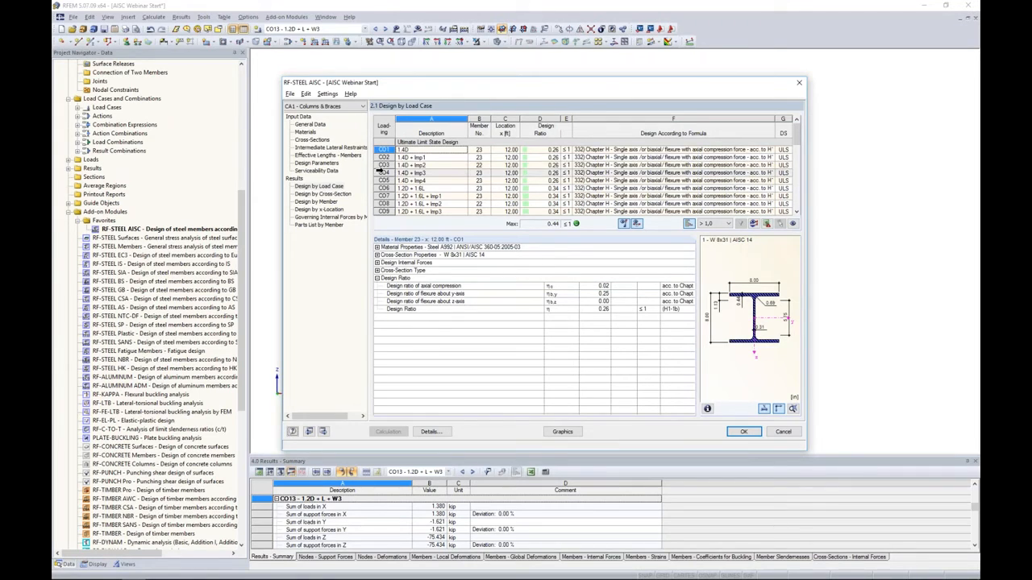
click(342, 195)
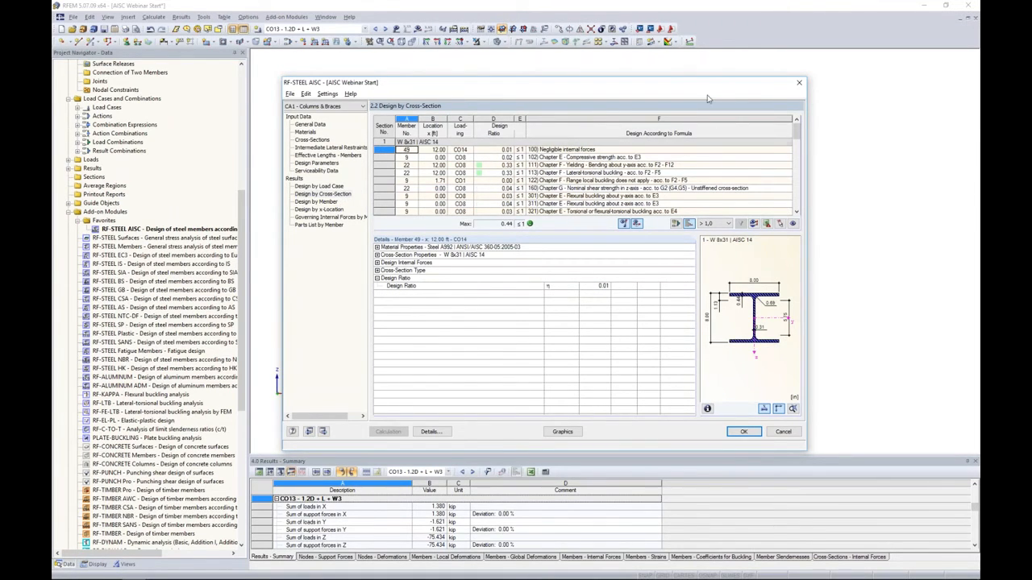
mouse_move(708, 85)
mouse_down()
mouse_move(700, 208)
mouse_move(699, 96)
mouse_up()
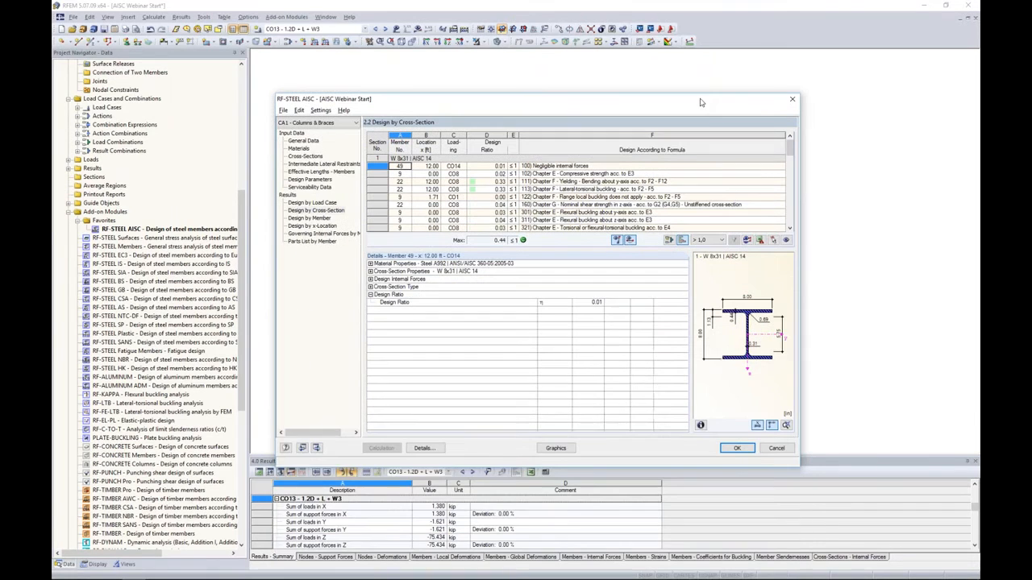
click(734, 444)
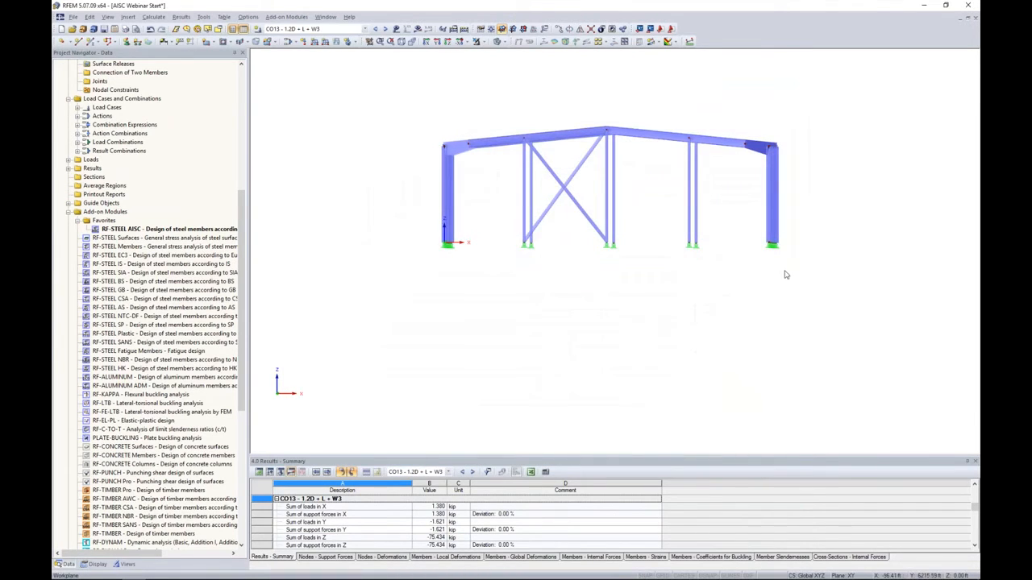
ctrl+middle_drag(871, 170, 813, 212)
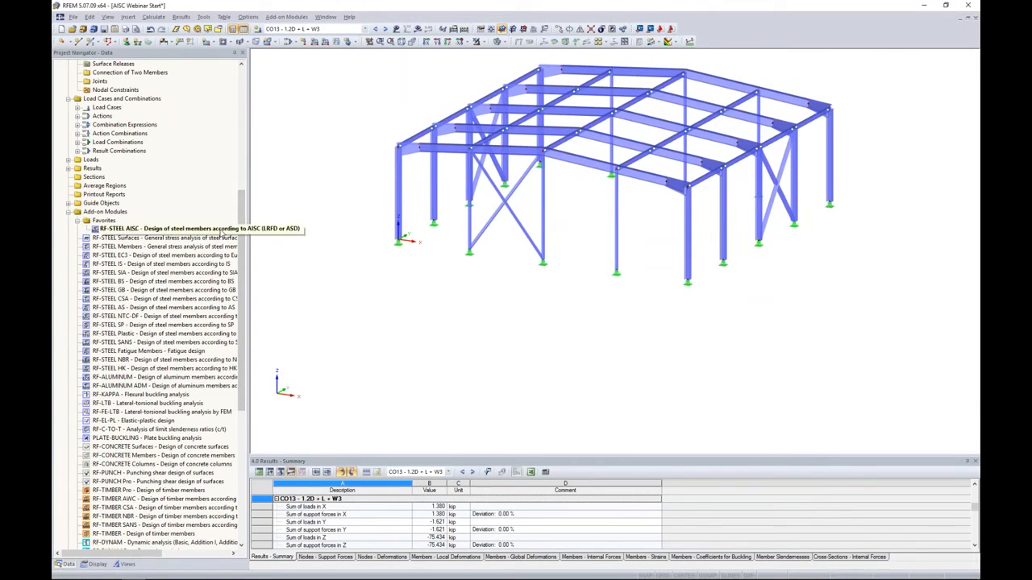
double_click(161, 229)
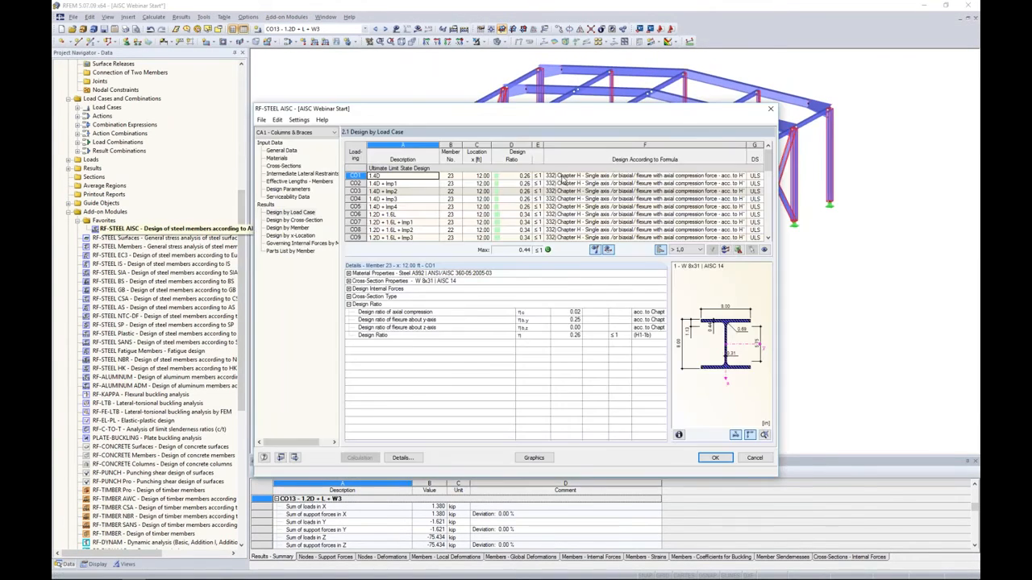
Step: Review the design checks by cross-section, locating members 22 and 9 in the model and continuing to the angle and HSS sections
click(330, 329)
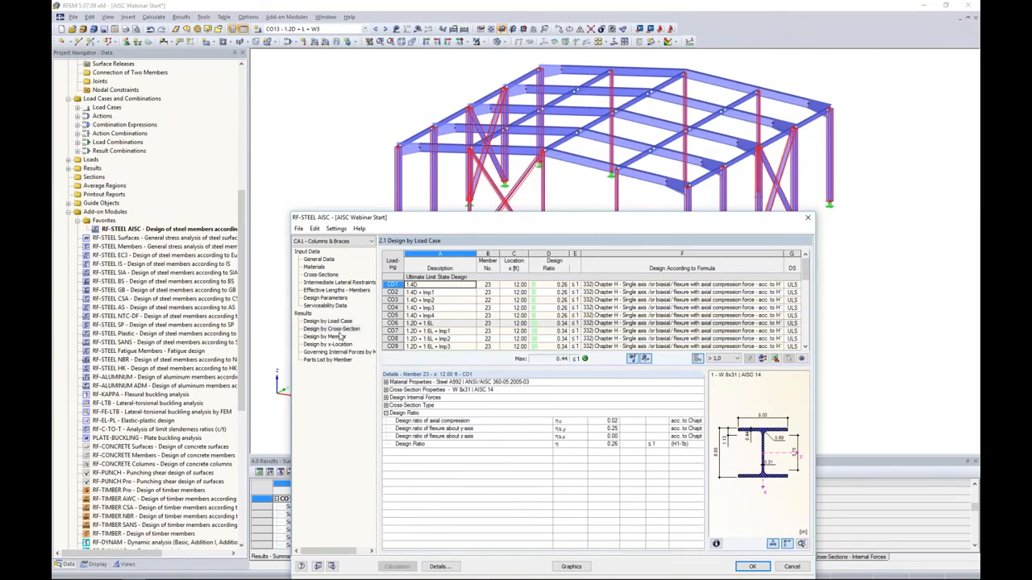
click(470, 302)
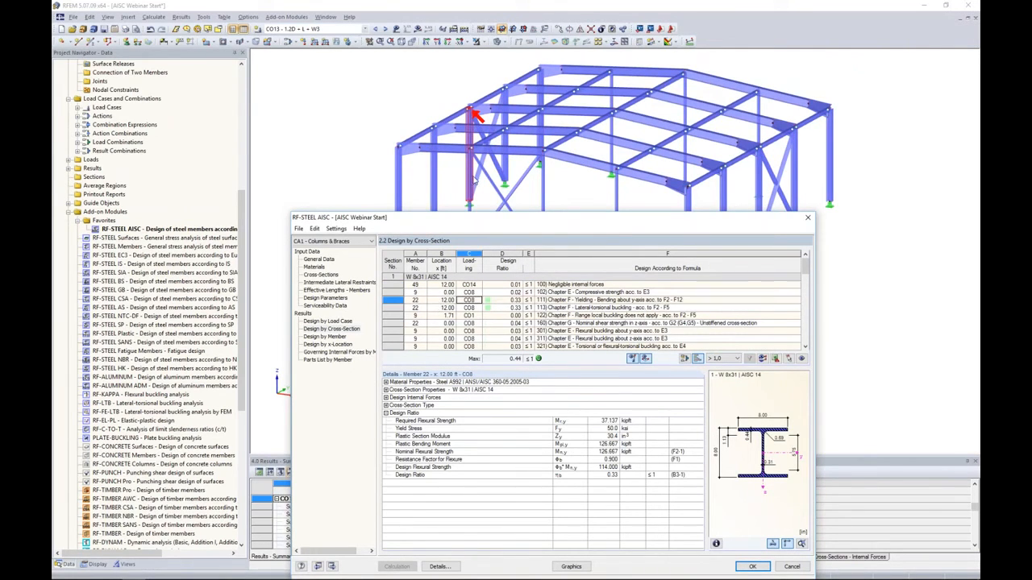
click(447, 316)
click(449, 331)
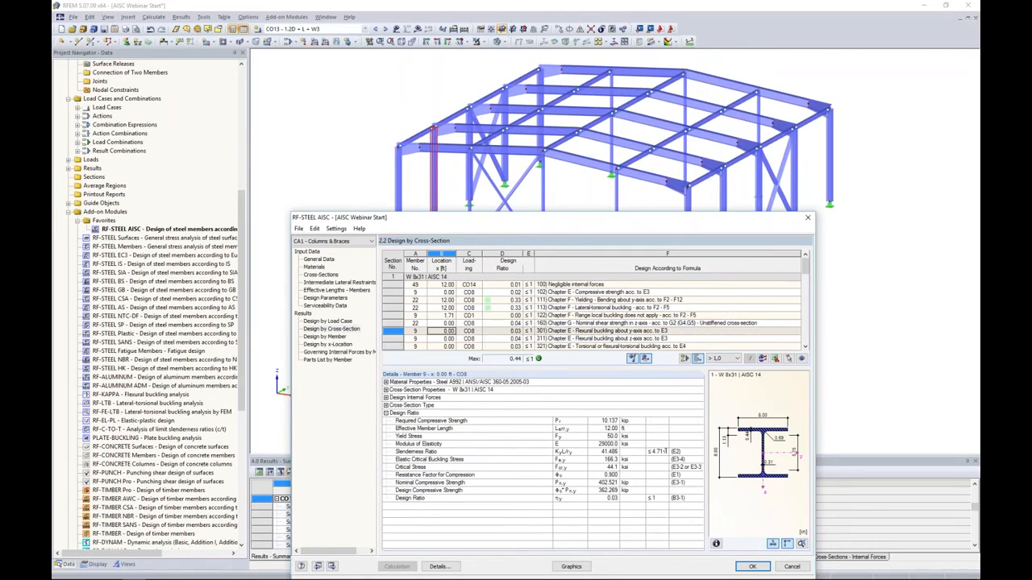
scroll(504, 310, down, 3)
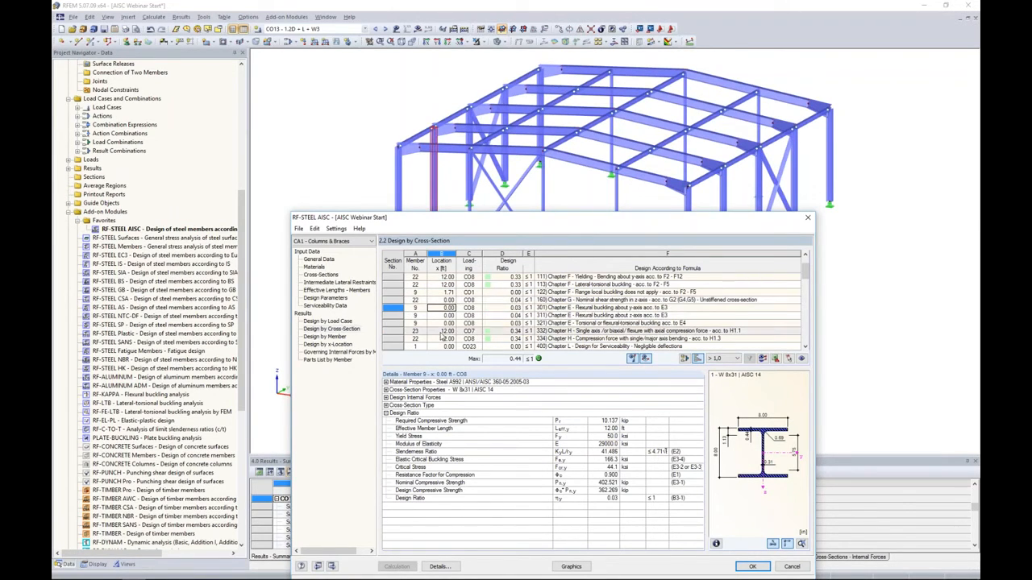
scroll(425, 332, up, 1)
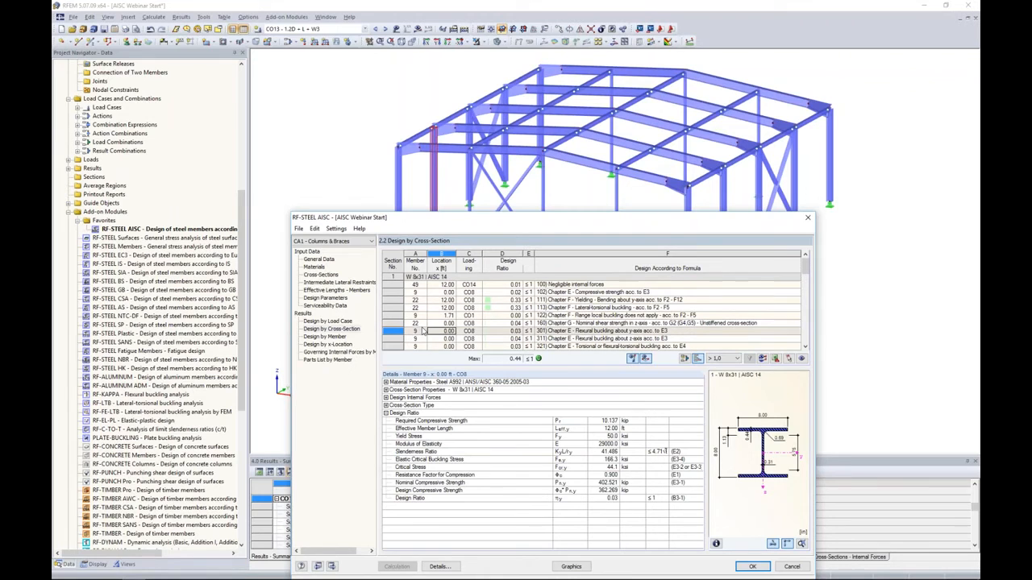
click(392, 346)
scroll(391, 323, down, 3)
scroll(426, 304, down, 6)
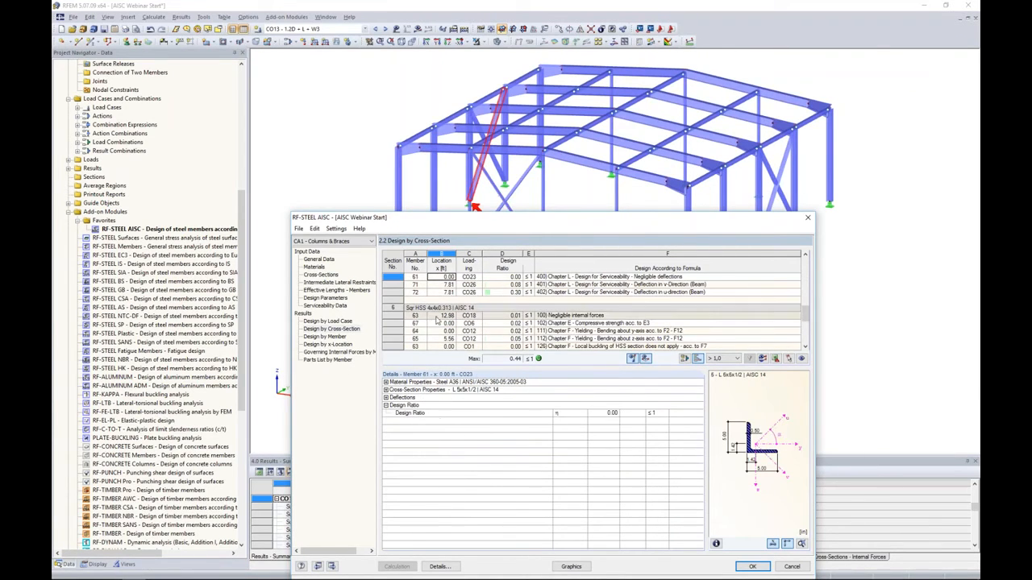
Step: Review the design results by member, examining member 9's yielding, shear strength and y-axis flexural buckling check details
click(326, 336)
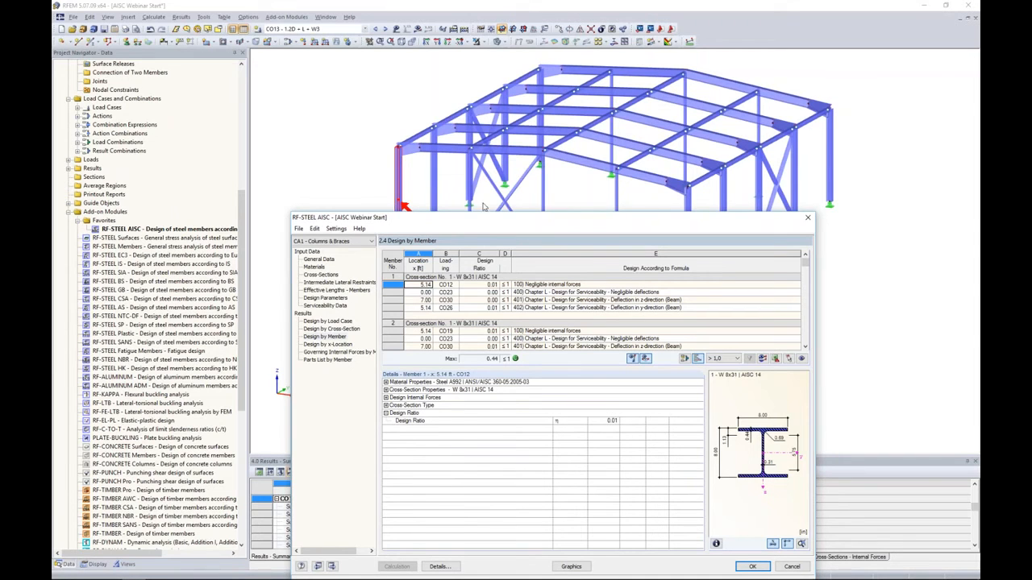
drag(490, 220, 495, 107)
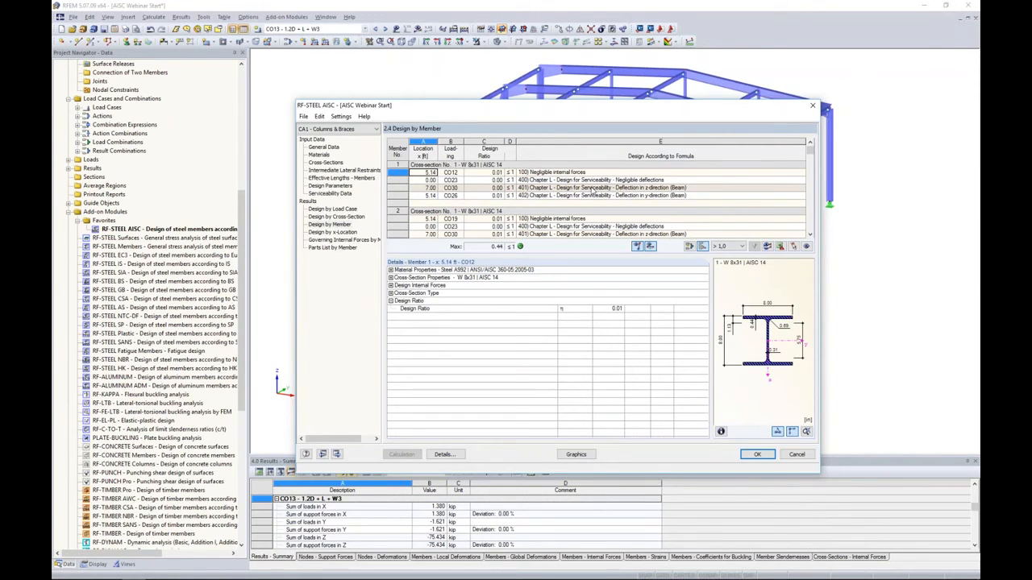
scroll(593, 194, down, 10)
scroll(592, 193, up, 3)
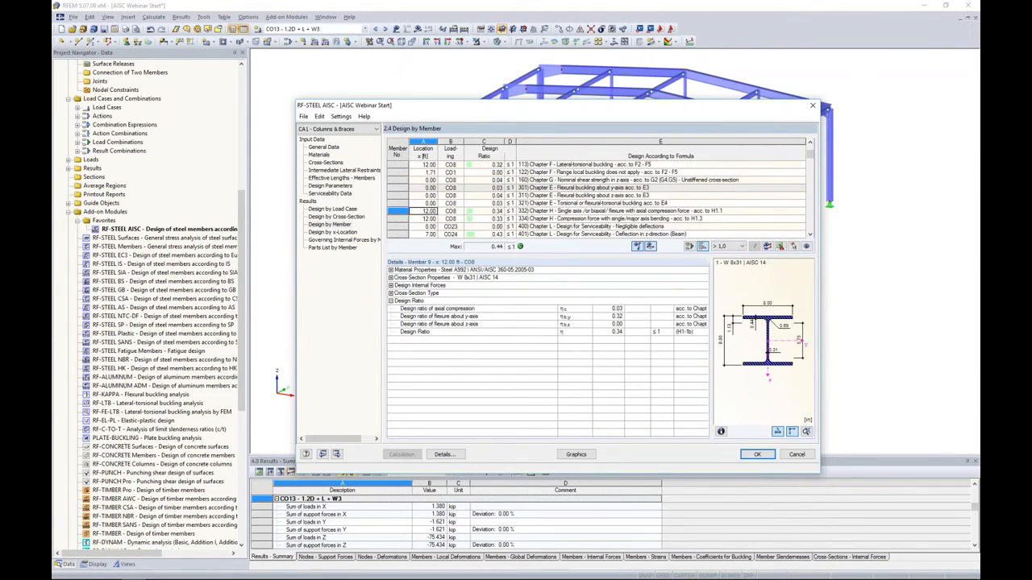
click(449, 179)
mouse_move(494, 112)
mouse_down()
mouse_move(484, 316)
mouse_move(507, 86)
mouse_move(501, 107)
mouse_up()
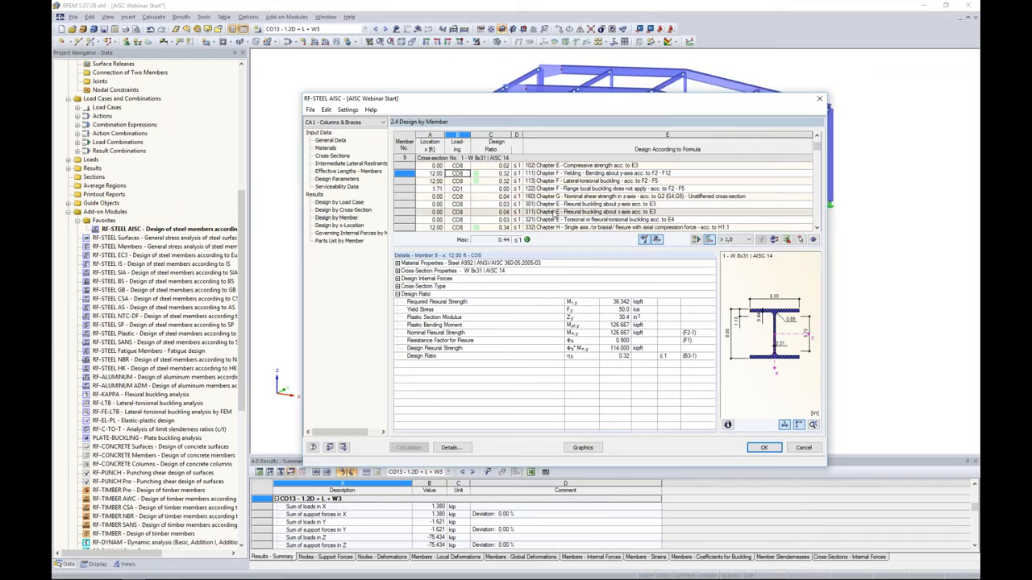
click(557, 197)
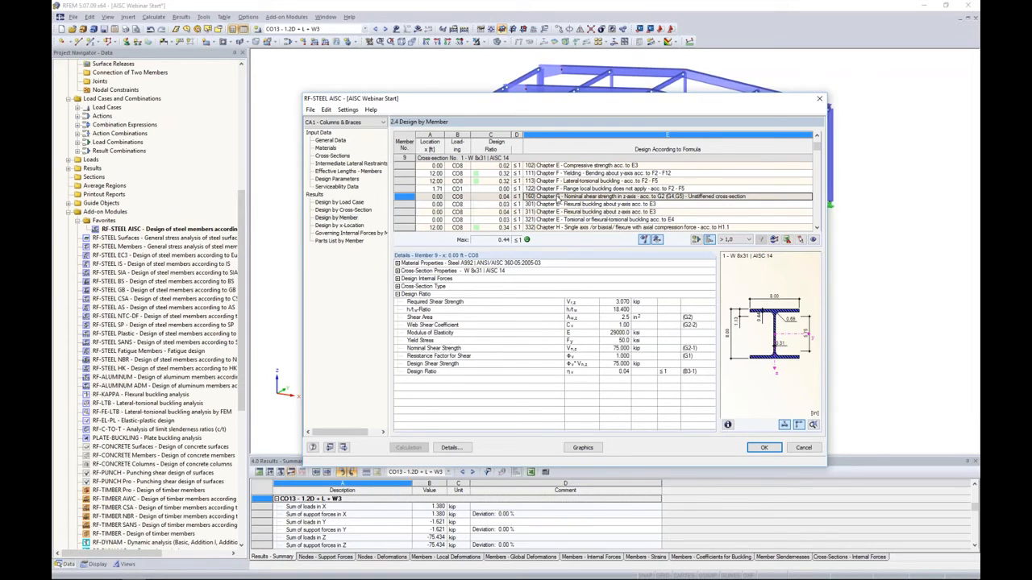
click(601, 205)
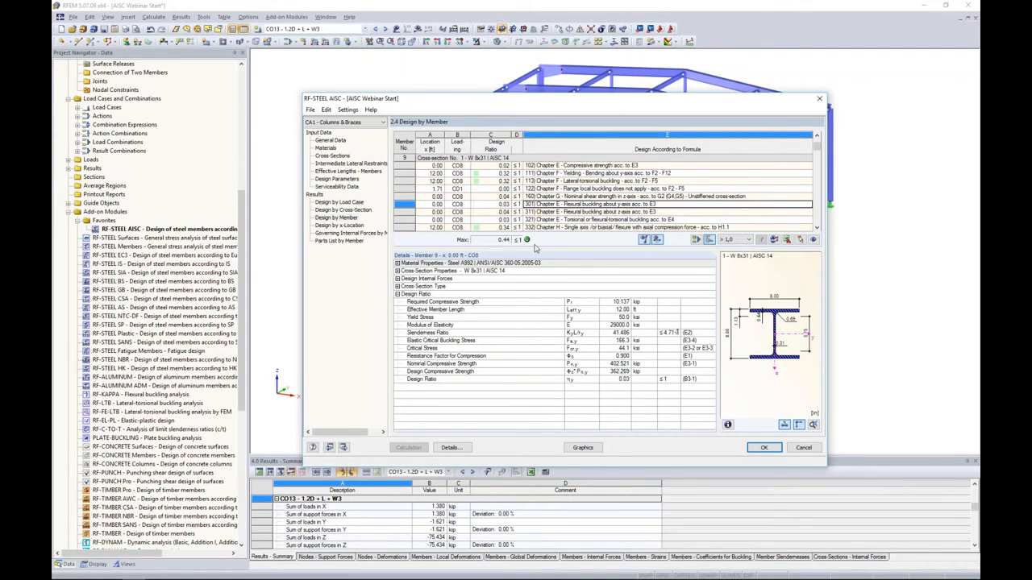
Step: Filter the results by member to the Max design ratio and review the governing check of each column and brace
click(735, 241)
click(734, 255)
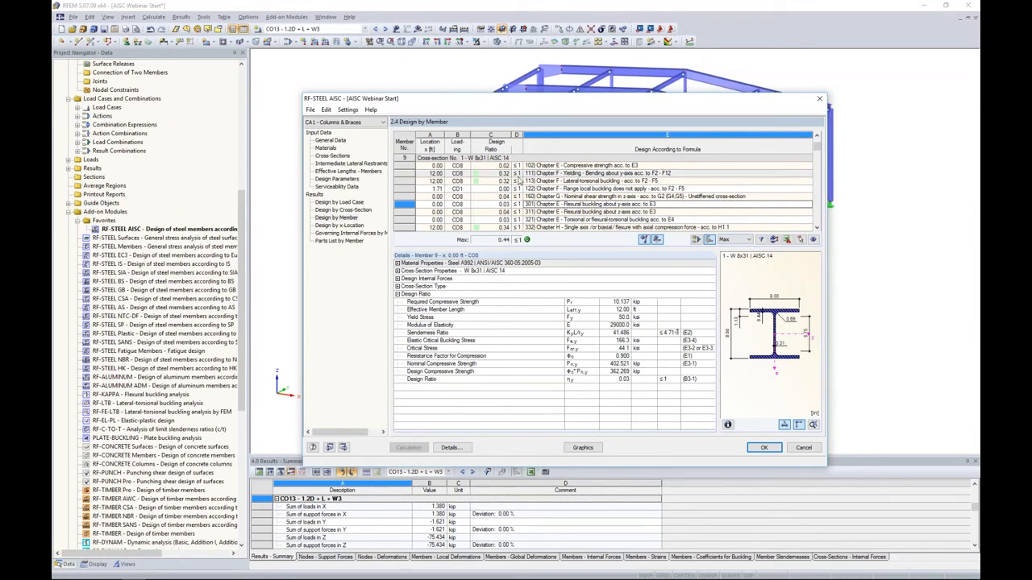
click(760, 240)
scroll(628, 177, down, 5)
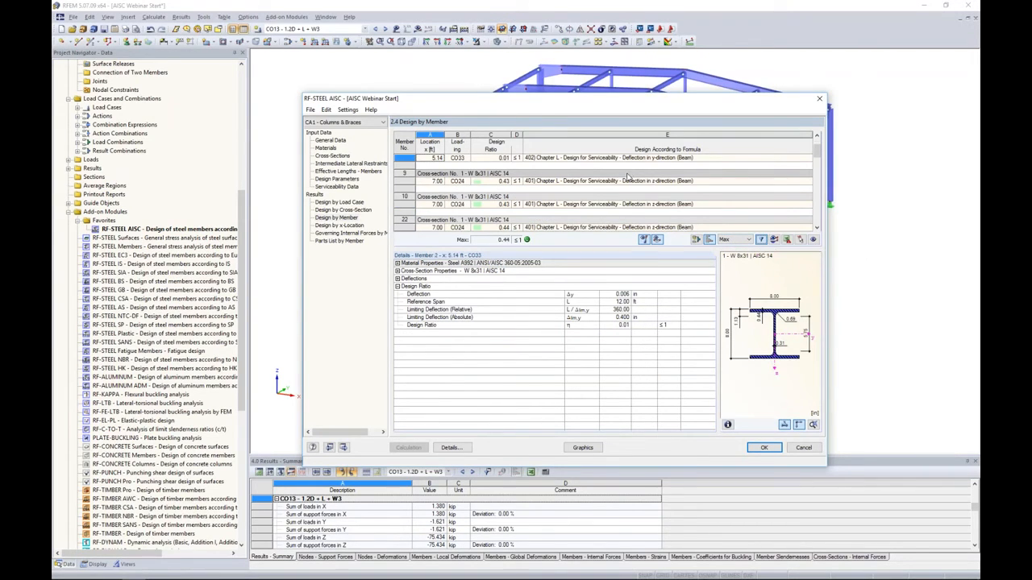
scroll(605, 185, down, 2)
scroll(517, 191, down, 2)
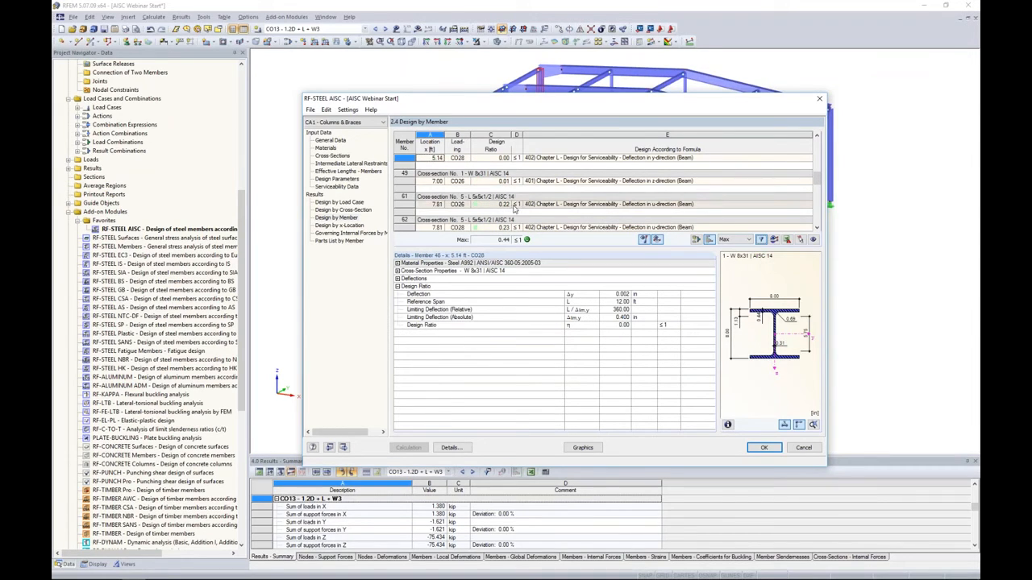
scroll(517, 191, down, 3)
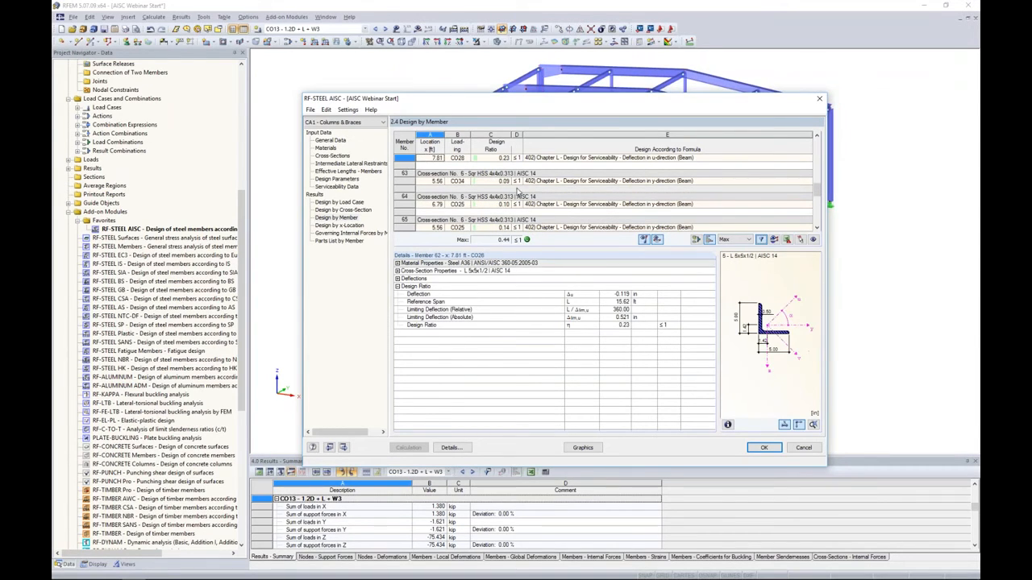
Step: Reset the results filter to > 1,0 and check the maximum allowable design ratio for cross-section optimization in the LRFD 2010 details
click(734, 240)
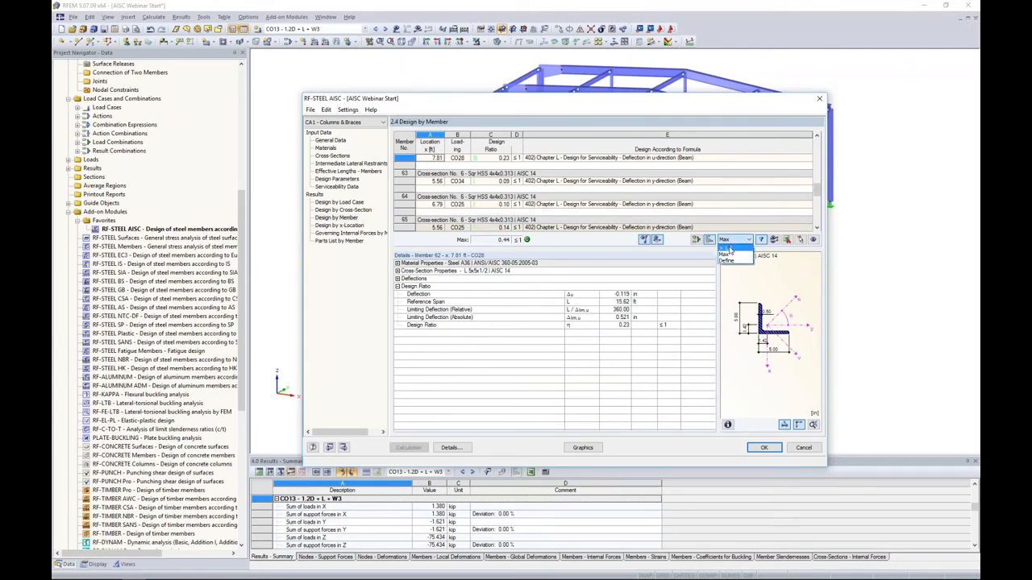
click(730, 246)
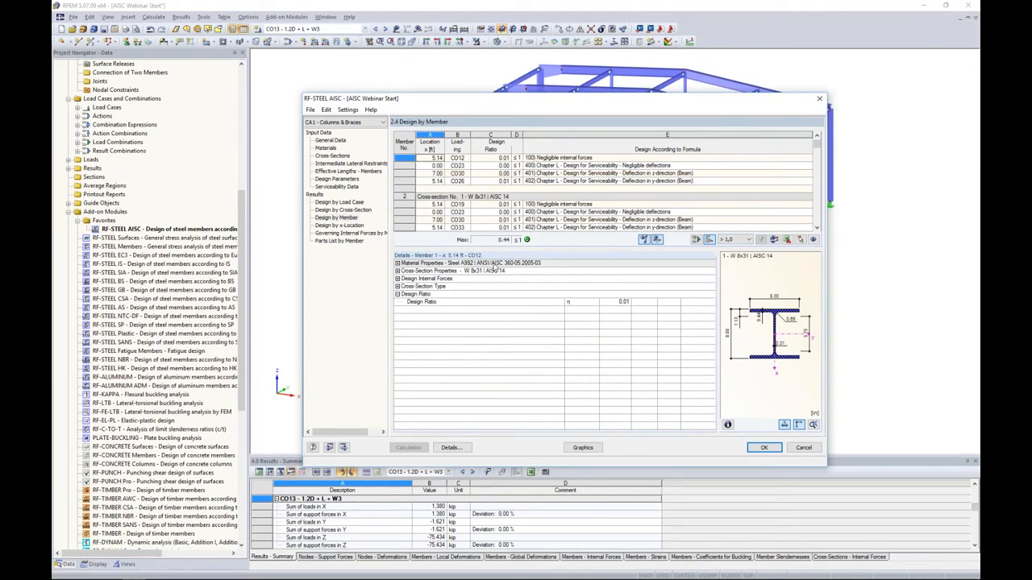
click(450, 447)
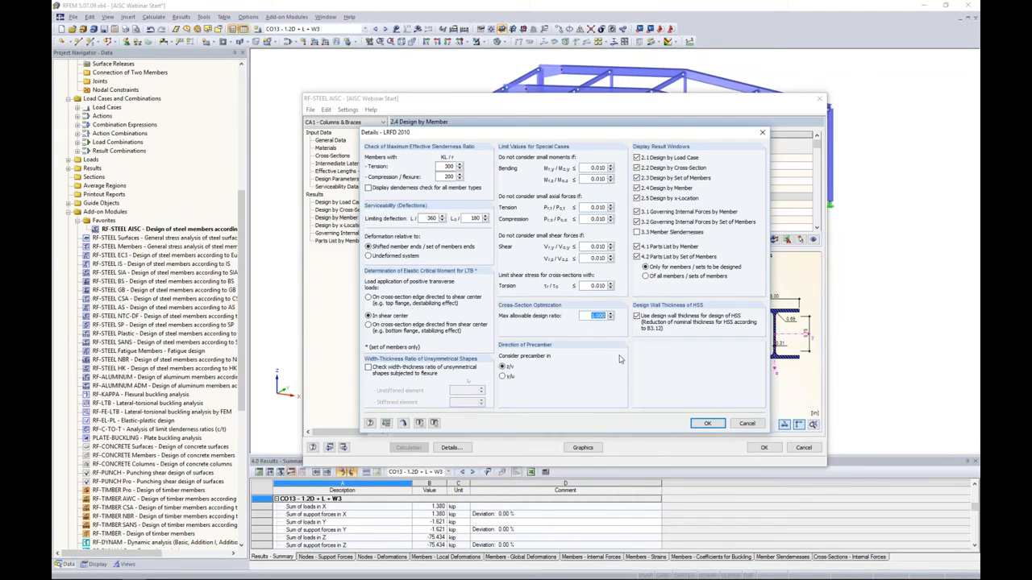
click(744, 424)
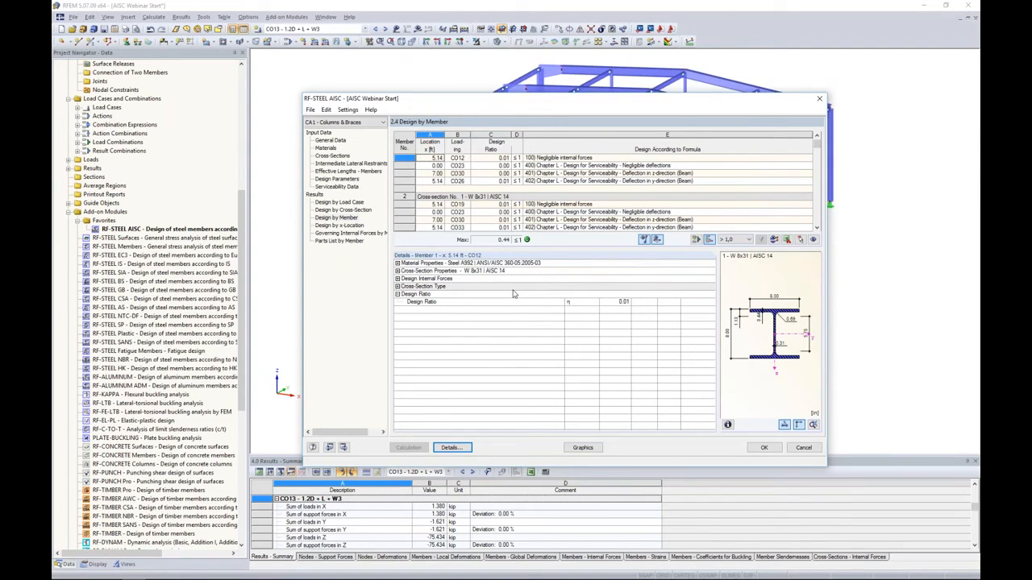
Step: Review the design results by x-location for members 1, 2 and 9 with the frame model in view
click(339, 225)
drag(532, 103, 512, 290)
scroll(508, 355, down, 3)
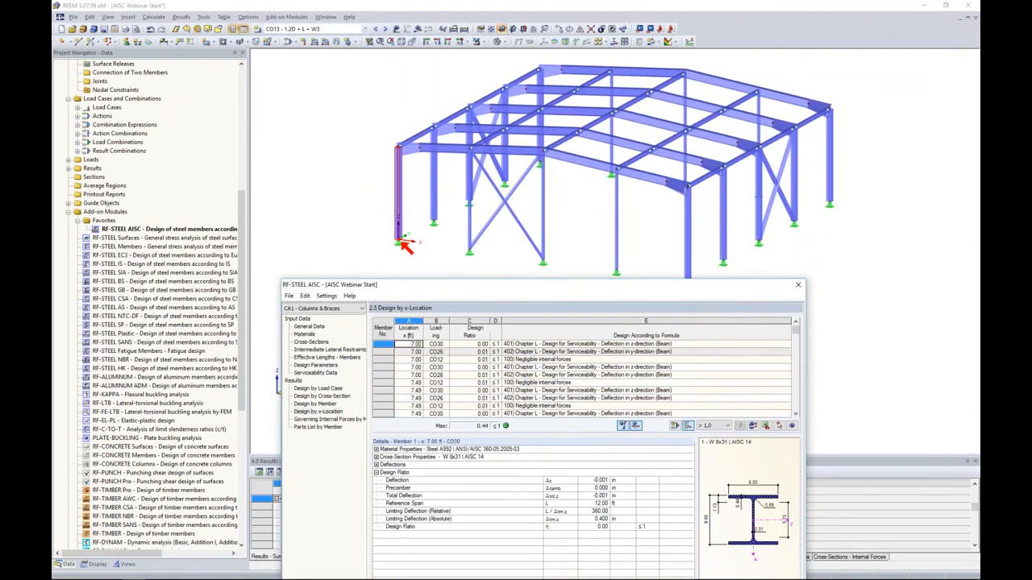
scroll(580, 379, down, 5)
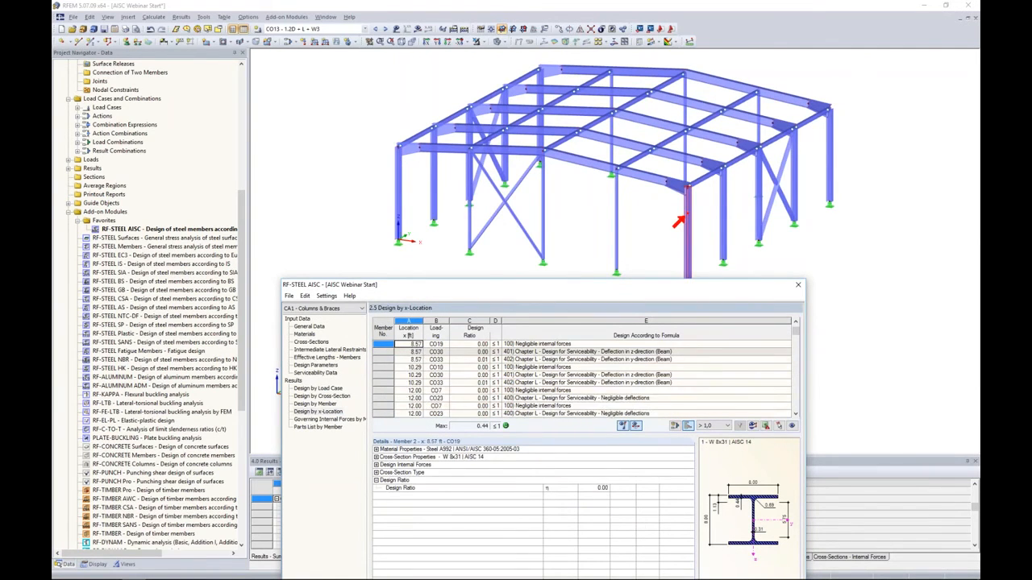
scroll(580, 379, down, 10)
scroll(581, 379, down, 10)
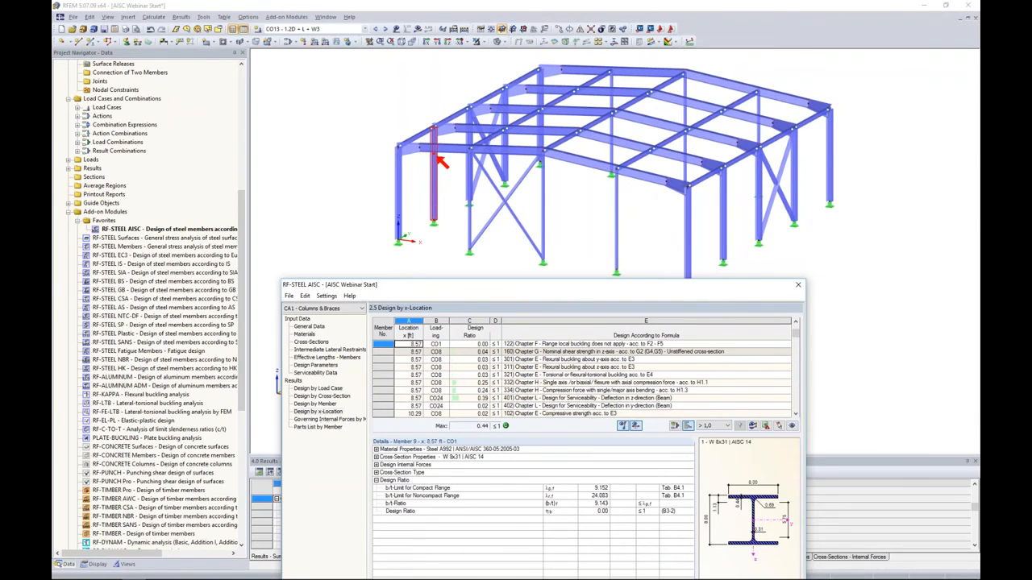
scroll(694, 376, down, 5)
Step: Review the governing internal forces by member and the parts list by member
drag(633, 292, 654, 80)
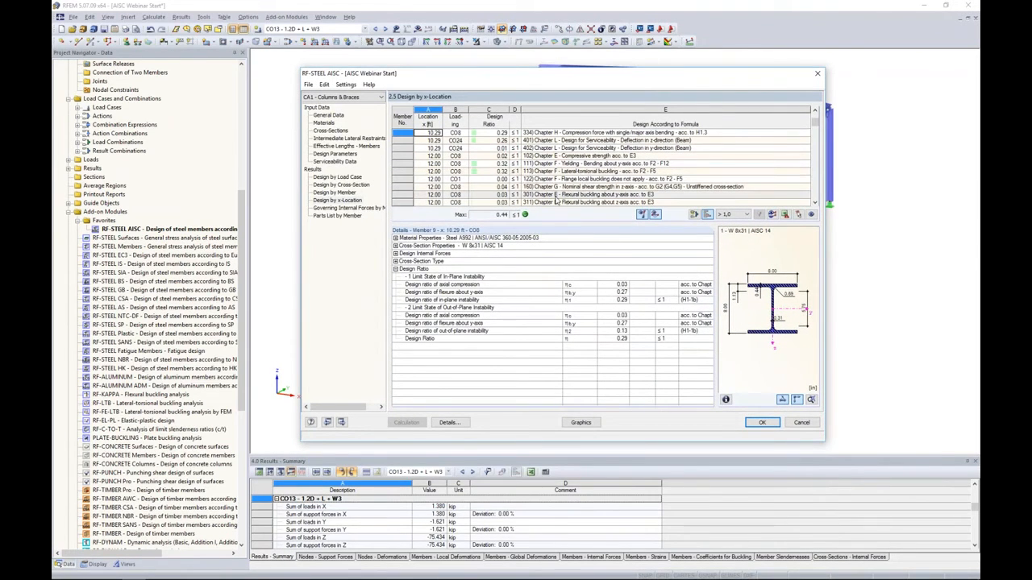
click(353, 208)
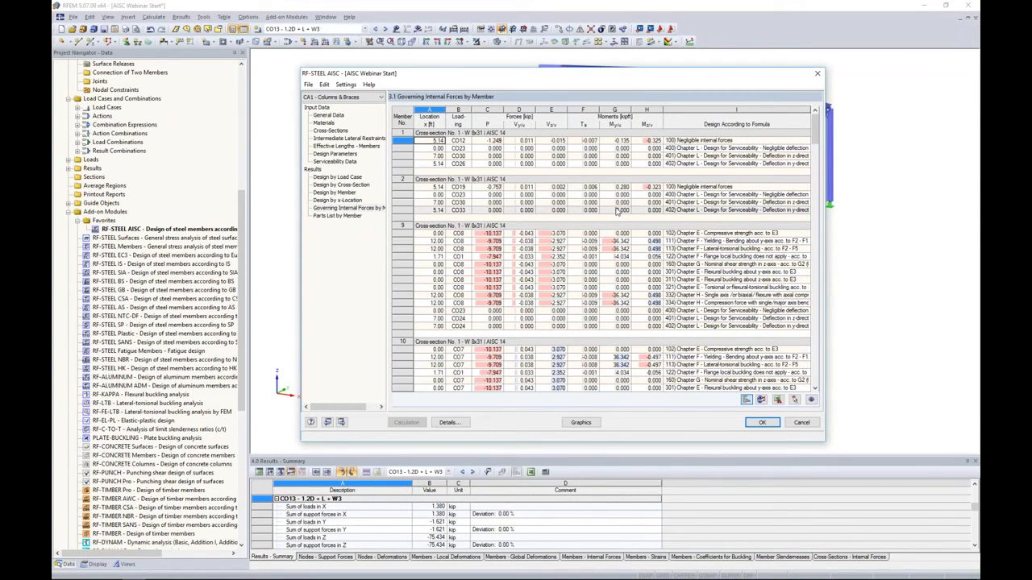
click(337, 215)
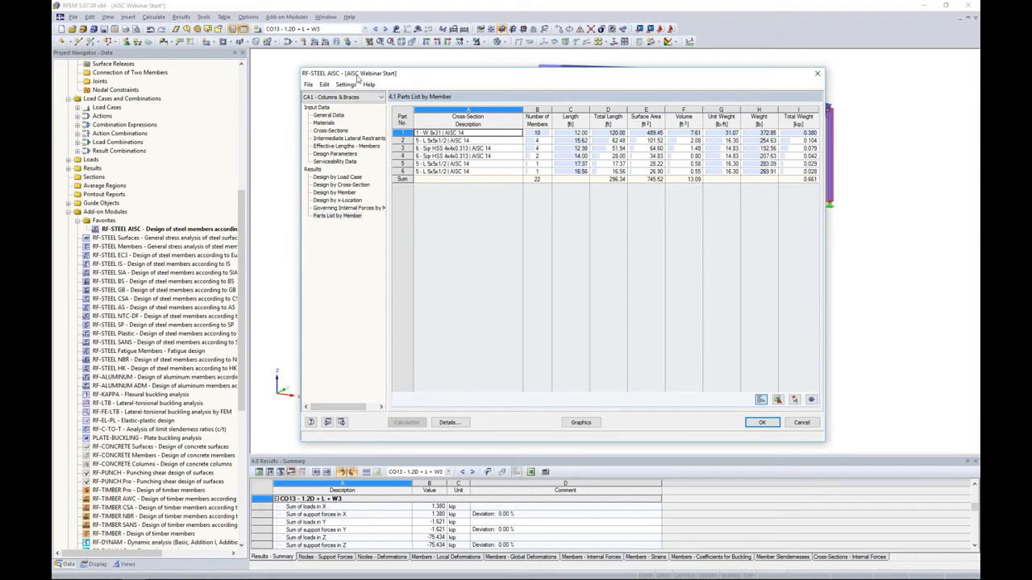
Step: Create design case no. 2 named Purlins, save the changes to CA1, and keep CA2 - Purlins as the active case
click(308, 85)
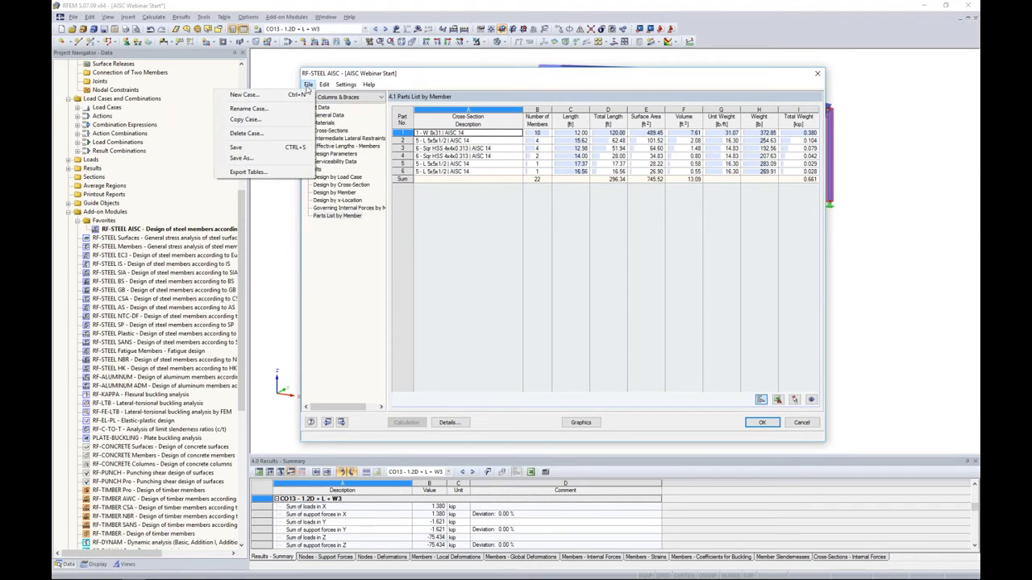
click(268, 95)
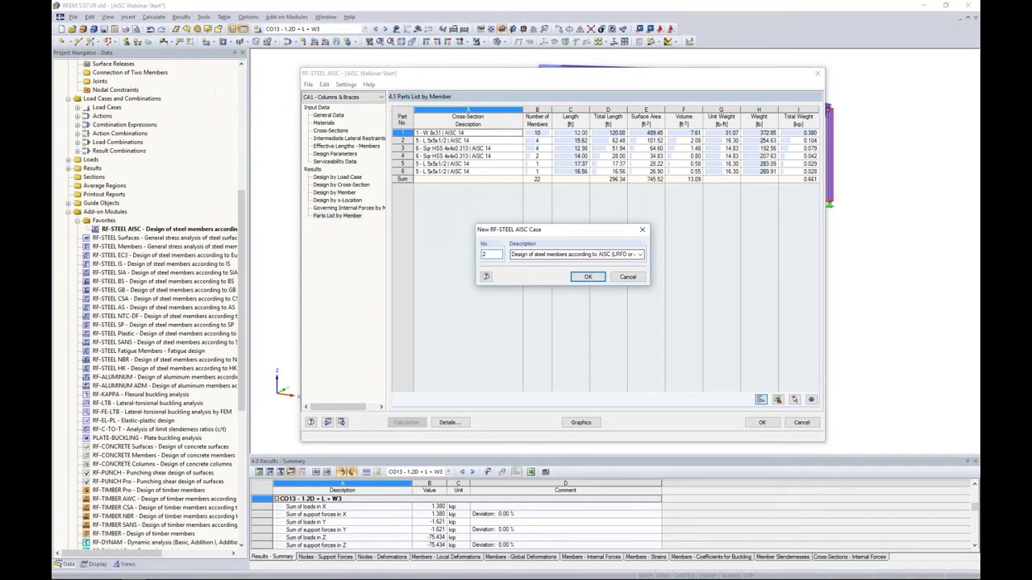
key(Tab)
text(P)
click(588, 277)
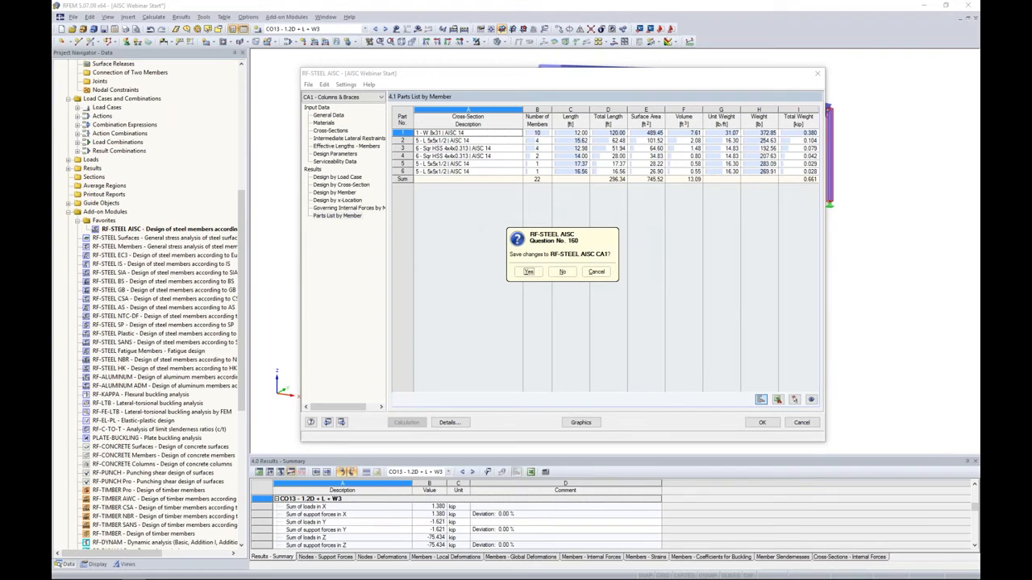
click(529, 272)
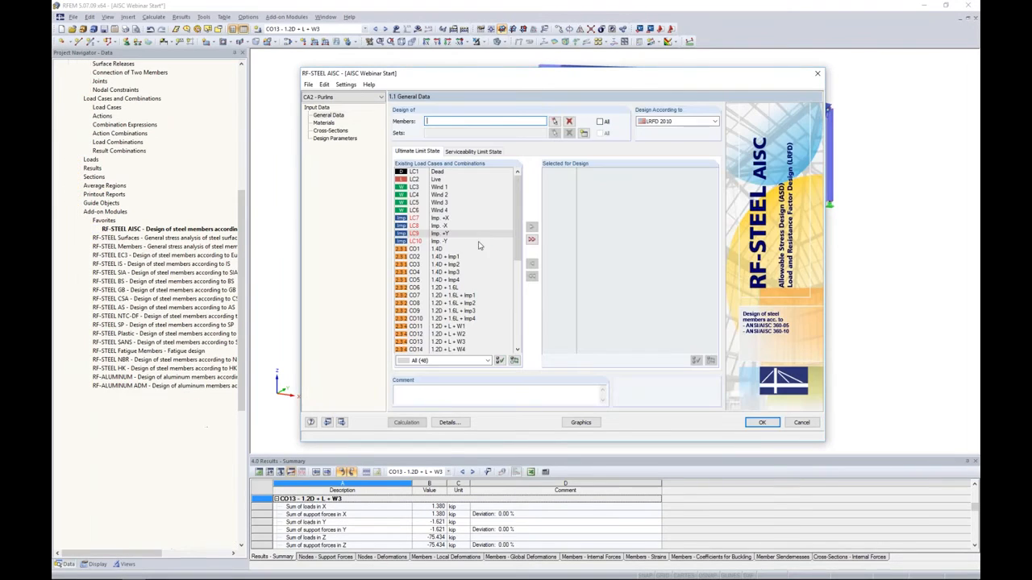
click(371, 97)
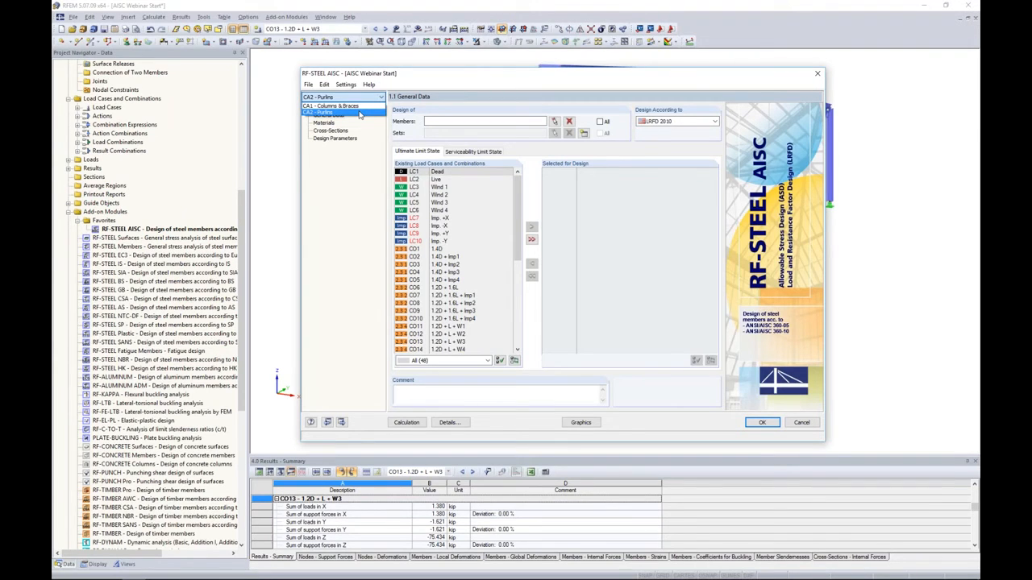
click(359, 114)
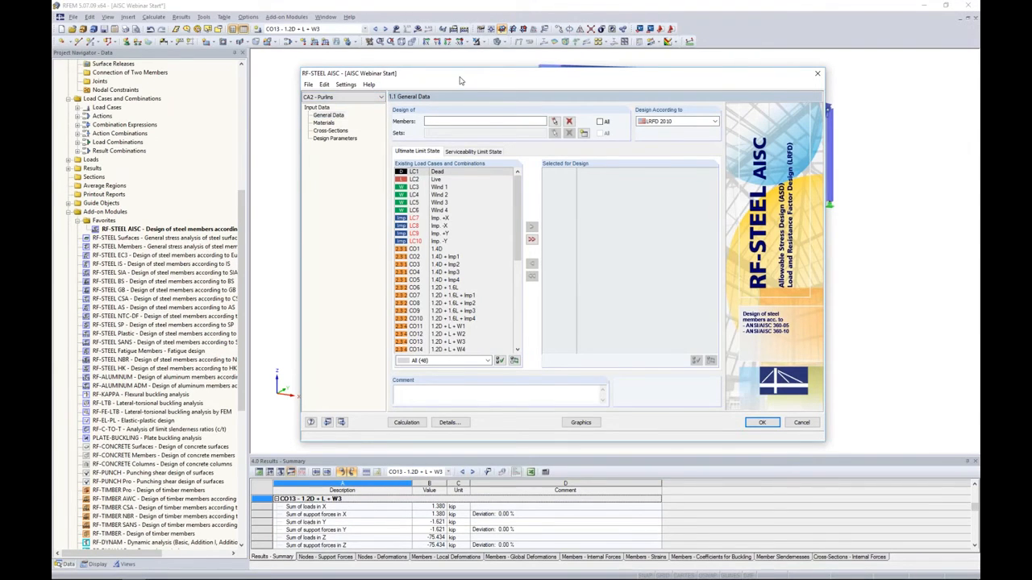
Step: Pick the roof purlins graphically as the members for design: 17-21, 30-34, 43-47 and 56-60
click(517, 128)
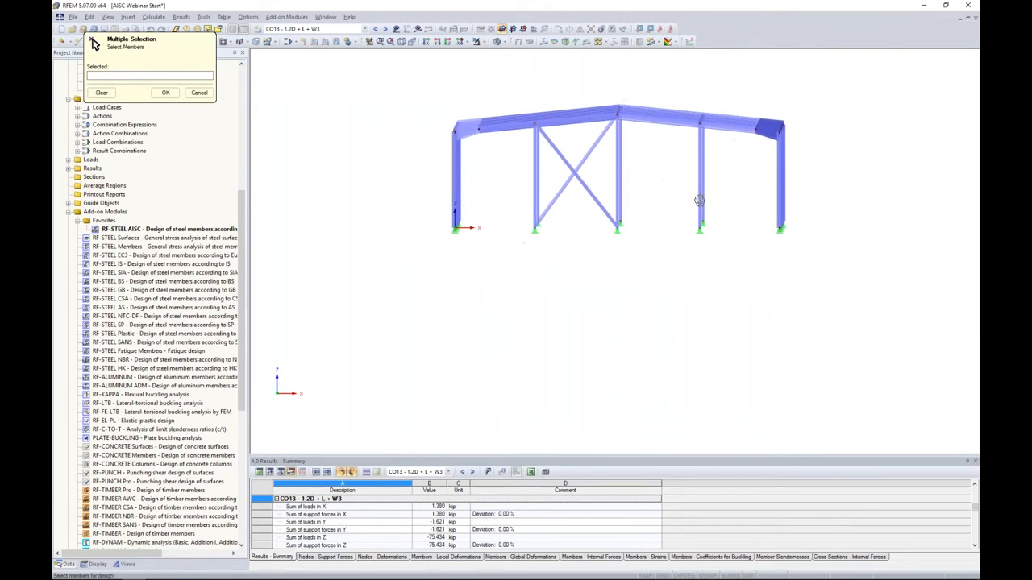
drag(442, 111, 476, 153)
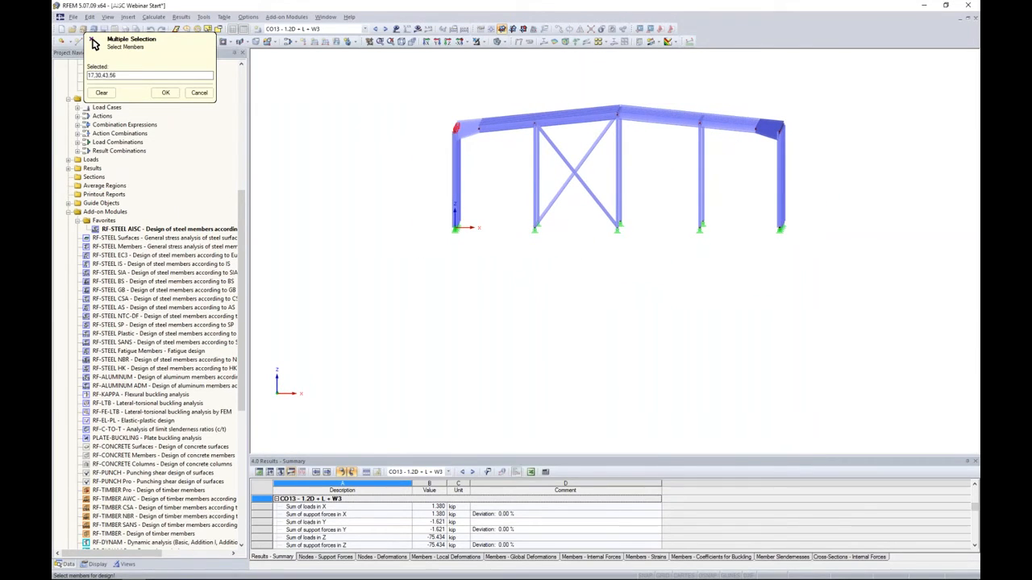
drag(517, 100, 558, 147)
drag(583, 88, 669, 139)
drag(770, 106, 811, 149)
ctrl+middle_drag(811, 148, 530, 265)
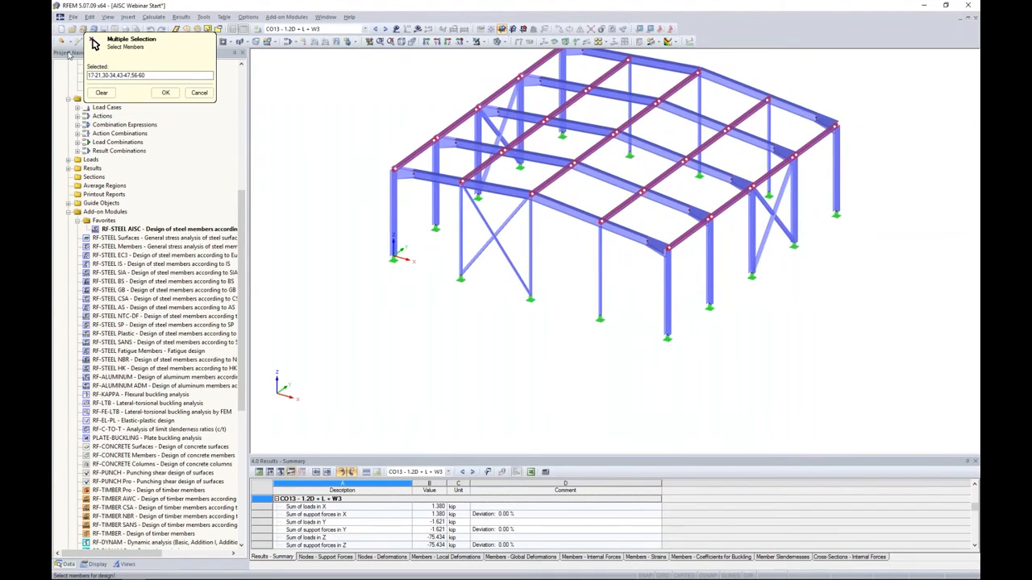
click(165, 92)
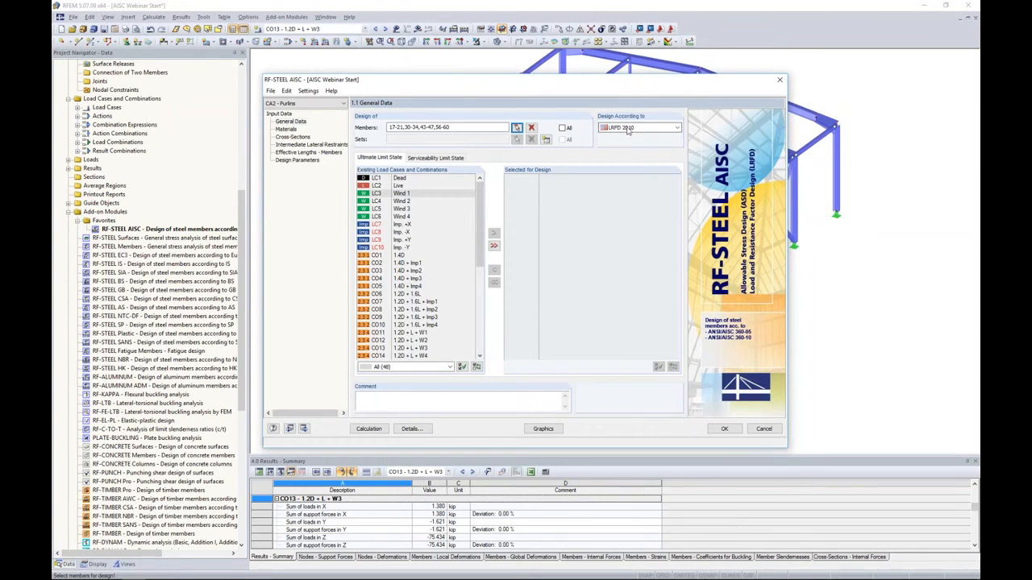
Step: Add load combinations CO1 to CO22 to the ultimate limit state design
click(427, 255)
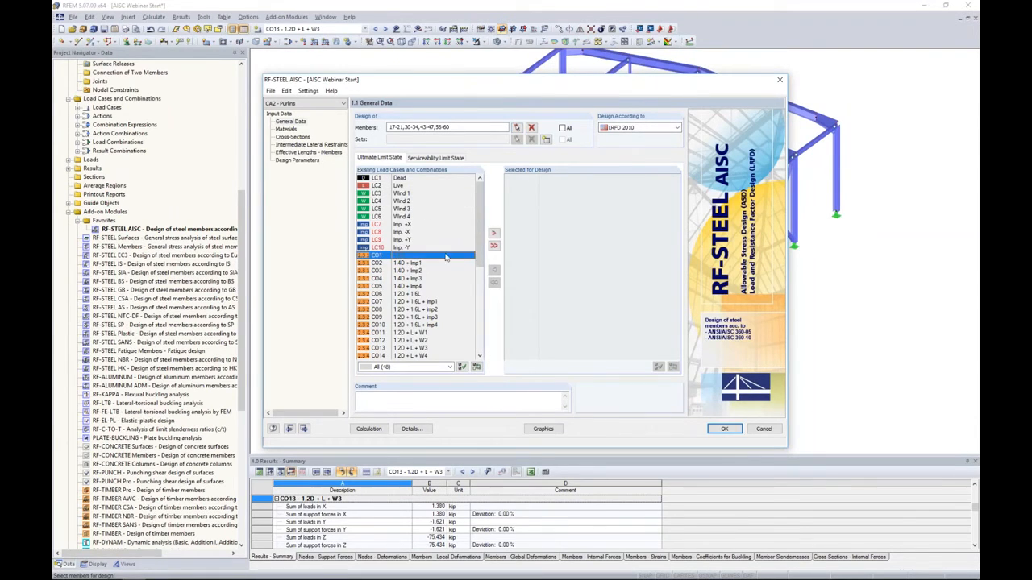
drag(476, 246, 477, 299)
shift+click(407, 312)
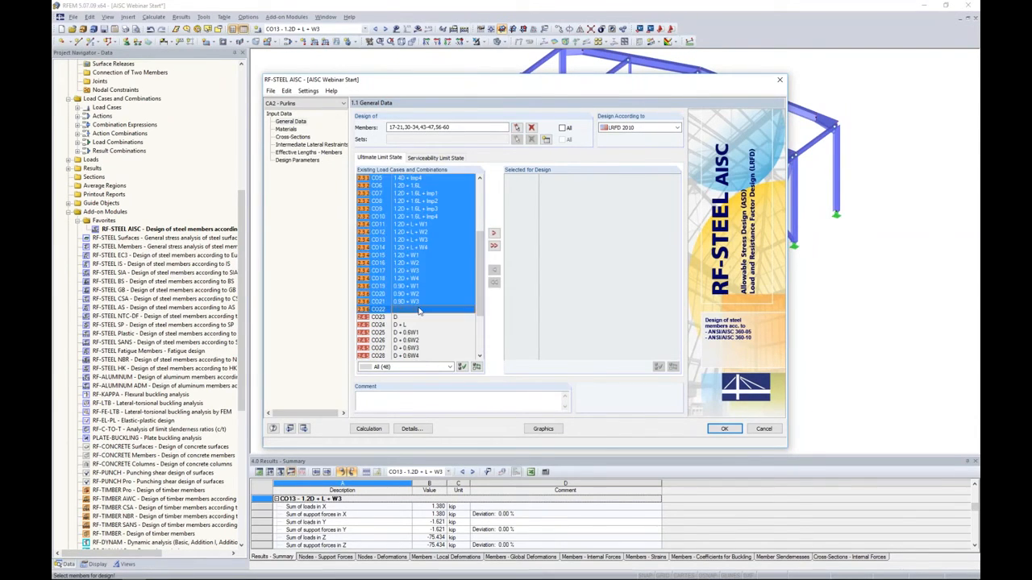
click(495, 233)
Step: Add load combinations CO23 to CO36 to the serviceability limit state design
click(434, 158)
scroll(474, 337, down, 4)
click(404, 239)
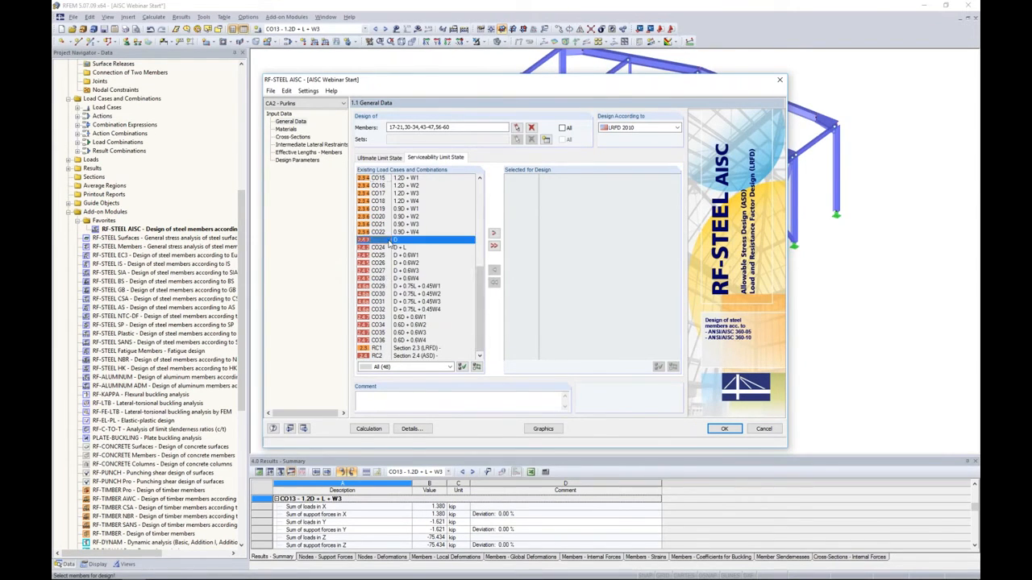
shift+click(400, 341)
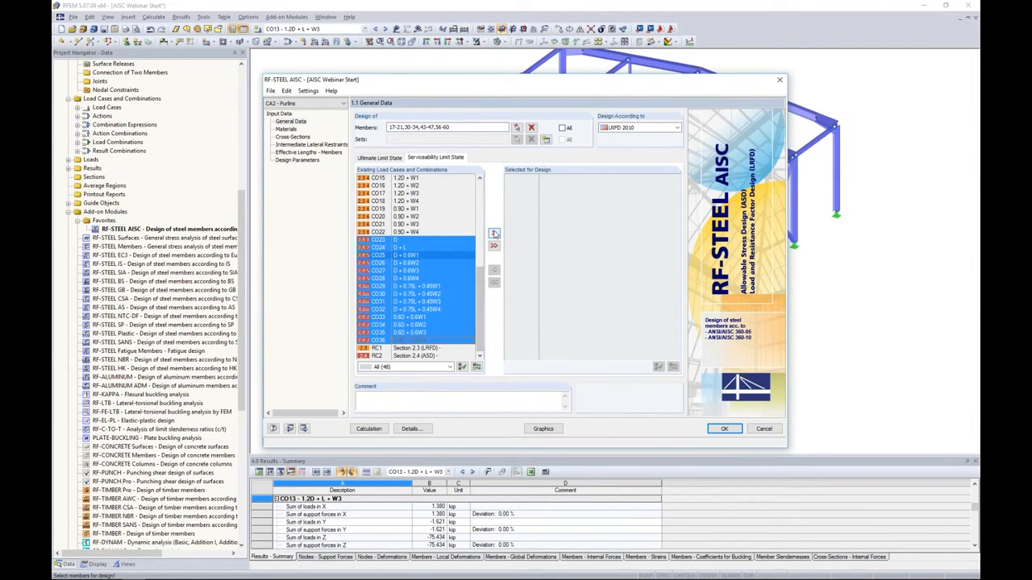
click(494, 233)
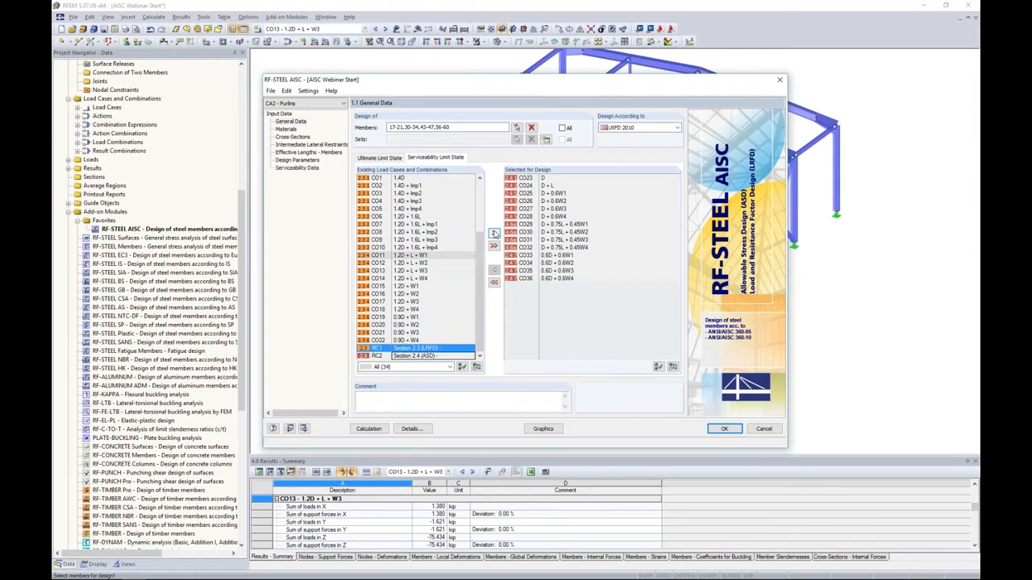
Step: Review the materials and cross-sections assigned to the purlin case
click(287, 129)
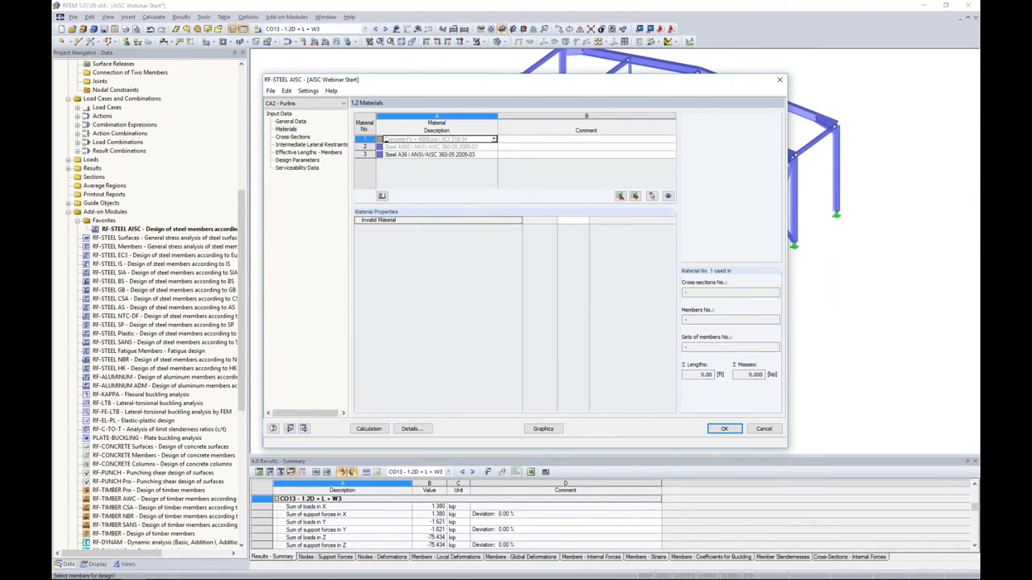
click(292, 137)
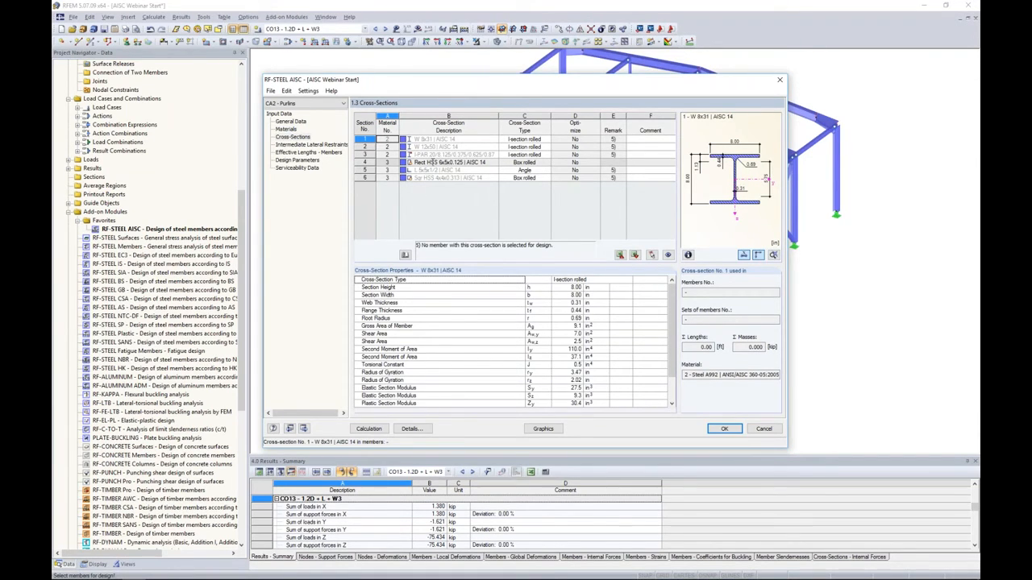
Step: Enable an intermediate lateral restraint for member 17, with the frame model in view
click(311, 145)
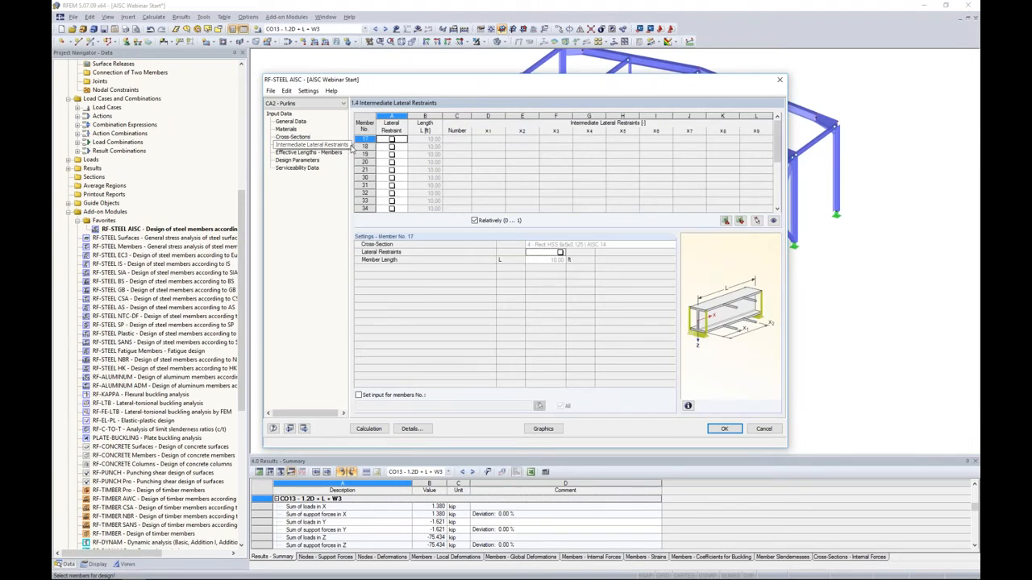
drag(422, 86, 427, 225)
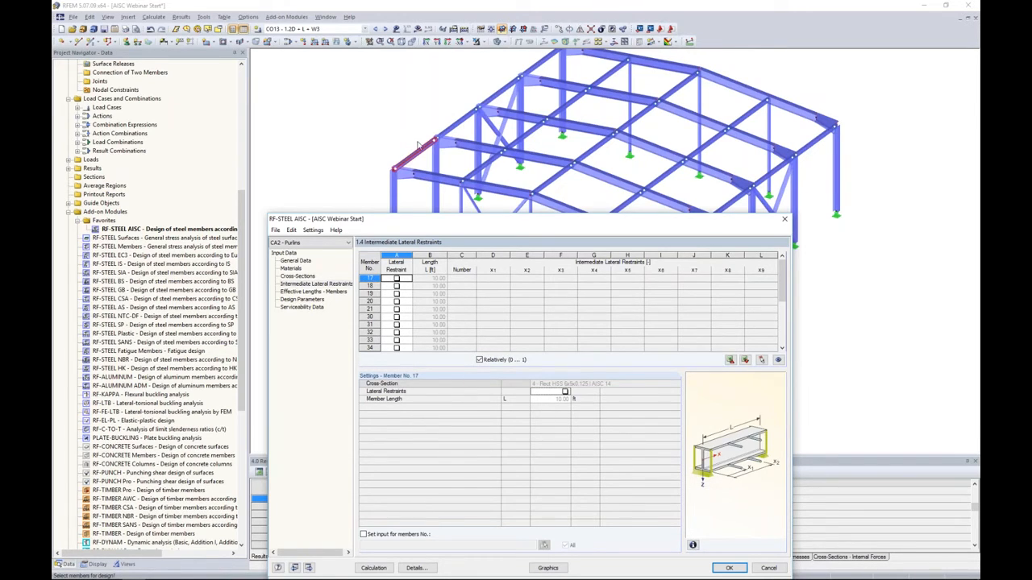
click(396, 279)
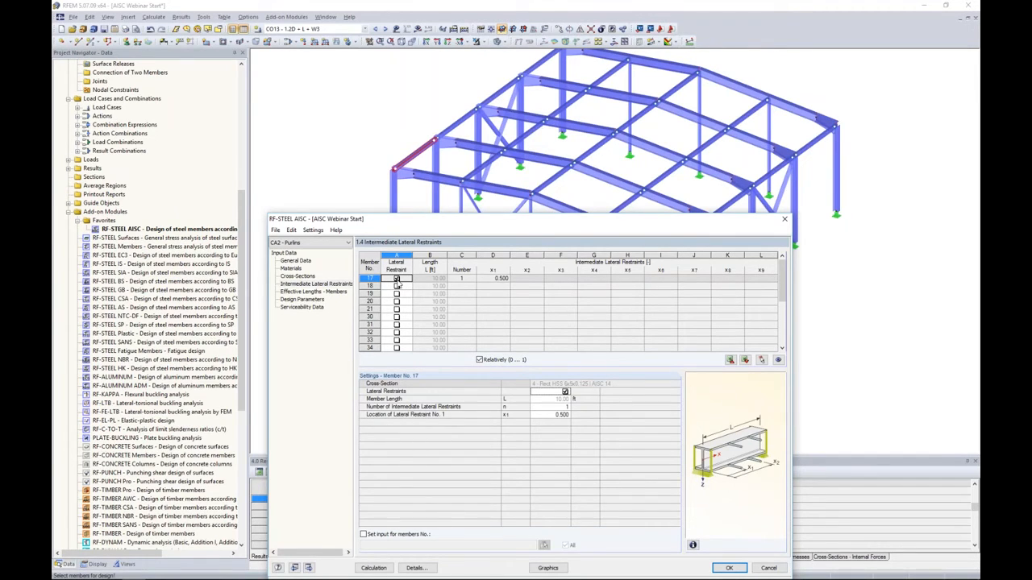
Step: Try three intermediate restraints with absolute locations on member 17, and go back to one restraint at relative location 0.500
click(461, 279)
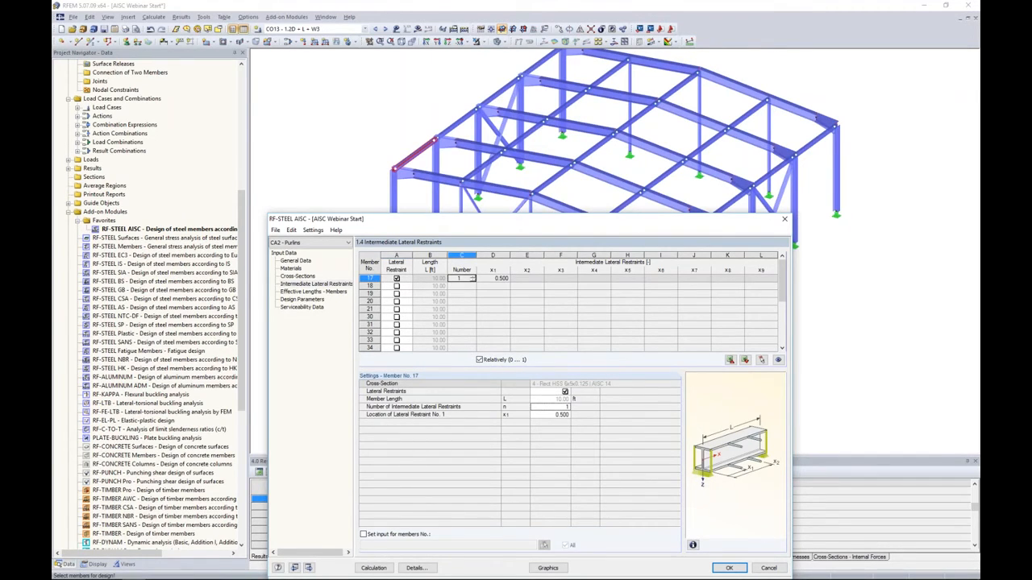
click(472, 277)
click(472, 277)
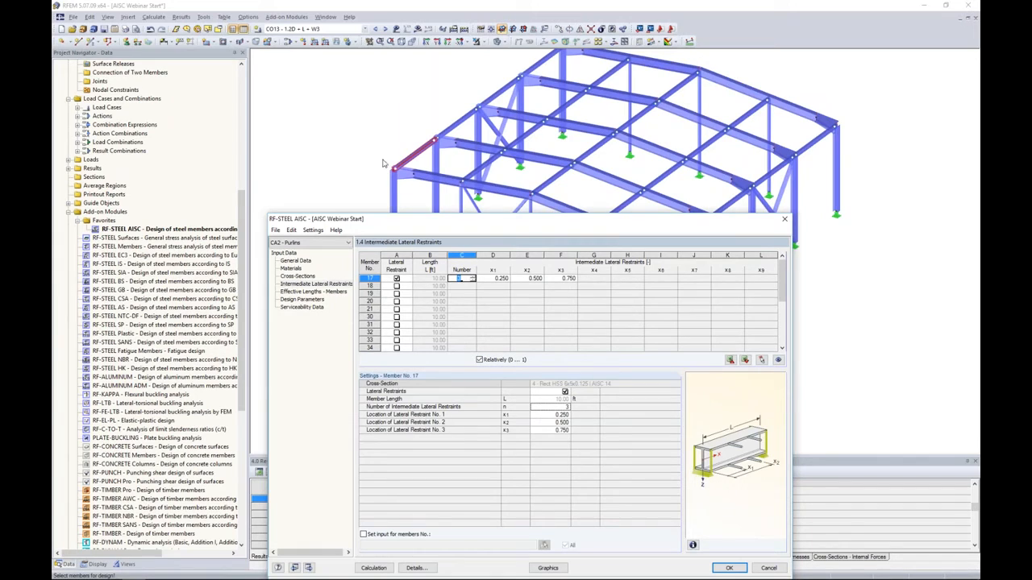
click(480, 360)
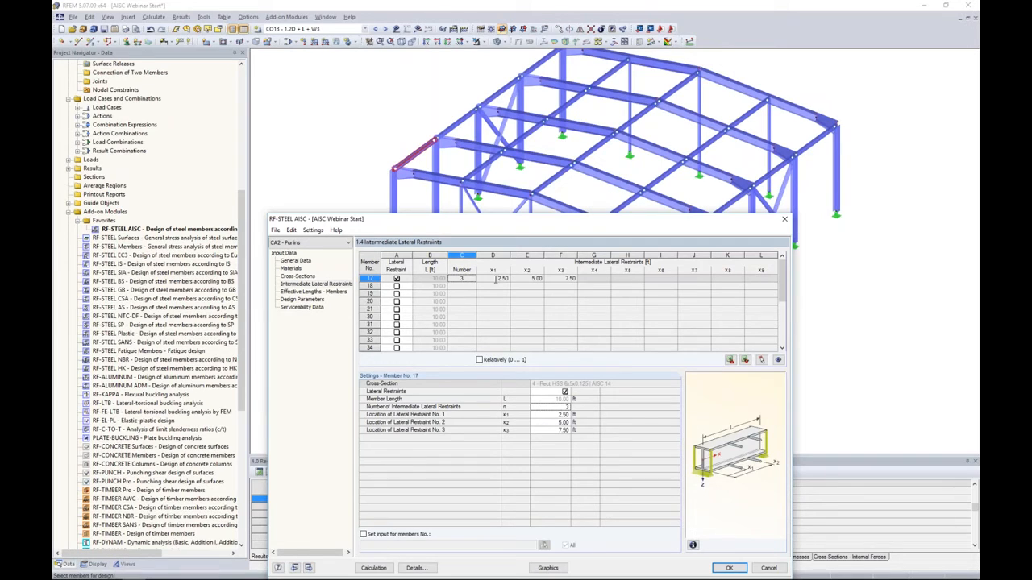
click(473, 281)
click(473, 282)
click(479, 361)
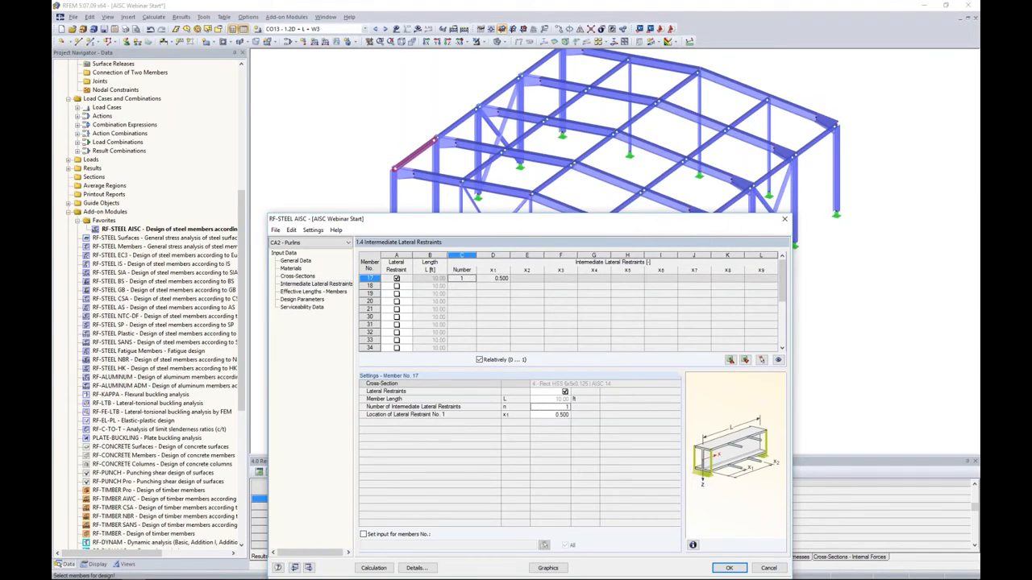
Step: Apply the single midspan lateral restraint at 0.500 to all purlin members at once
drag(516, 227, 549, 108)
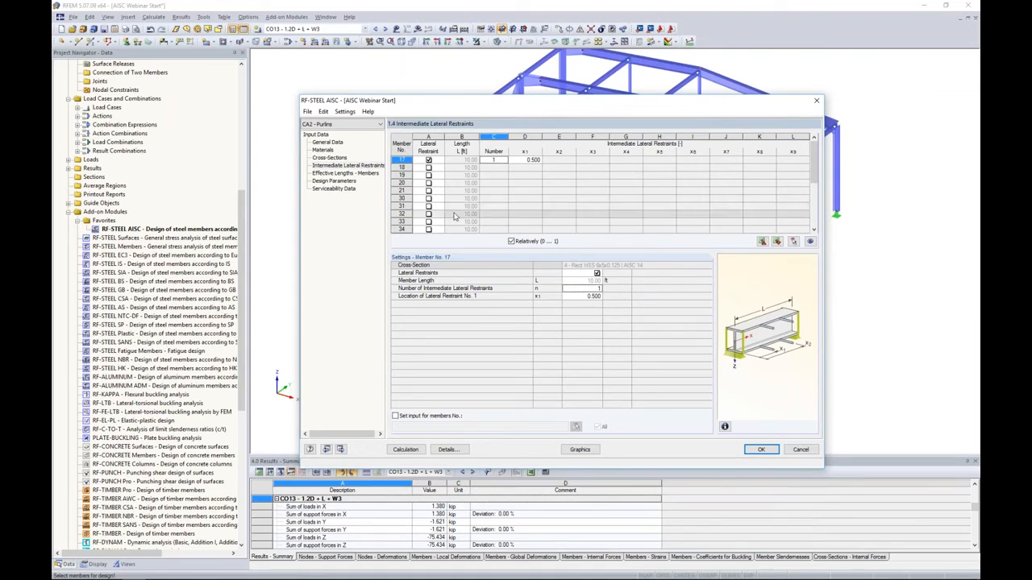
click(411, 418)
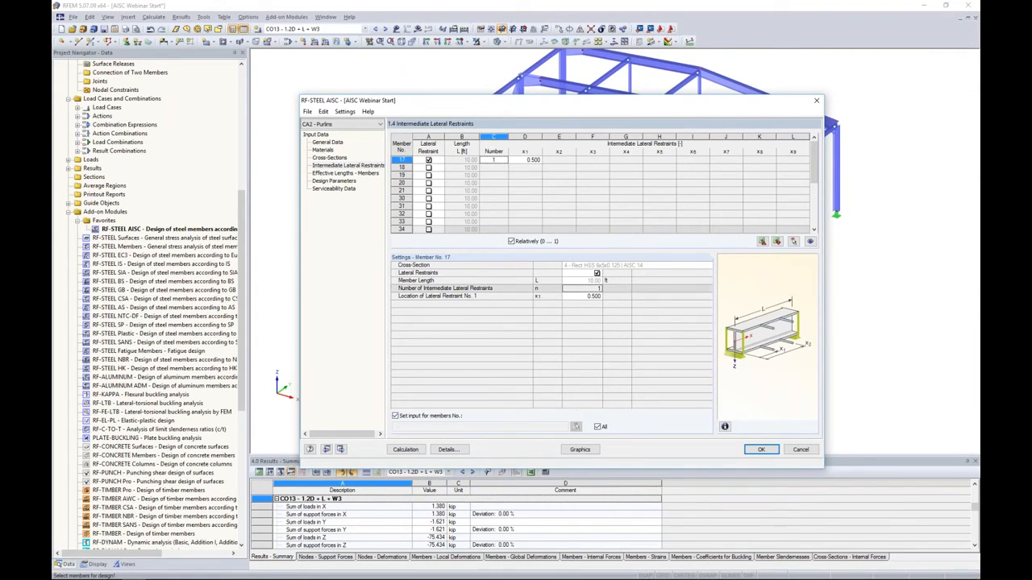
click(597, 273)
click(597, 273)
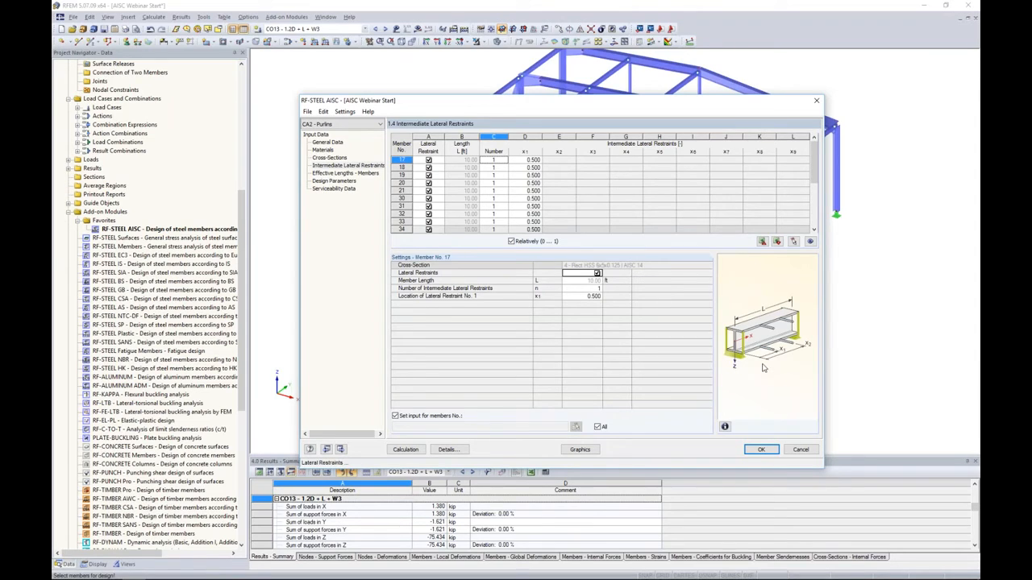
Step: Review the purlins' effective lengths for buckling about both axes and torsion, comparing them with the intermediate lateral restraints
click(355, 174)
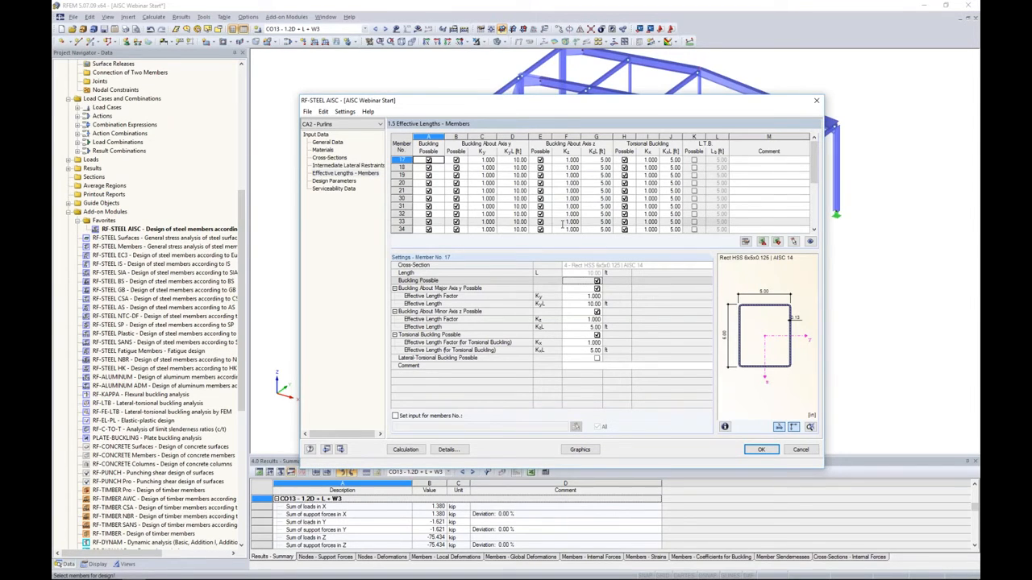
drag(523, 107, 521, 205)
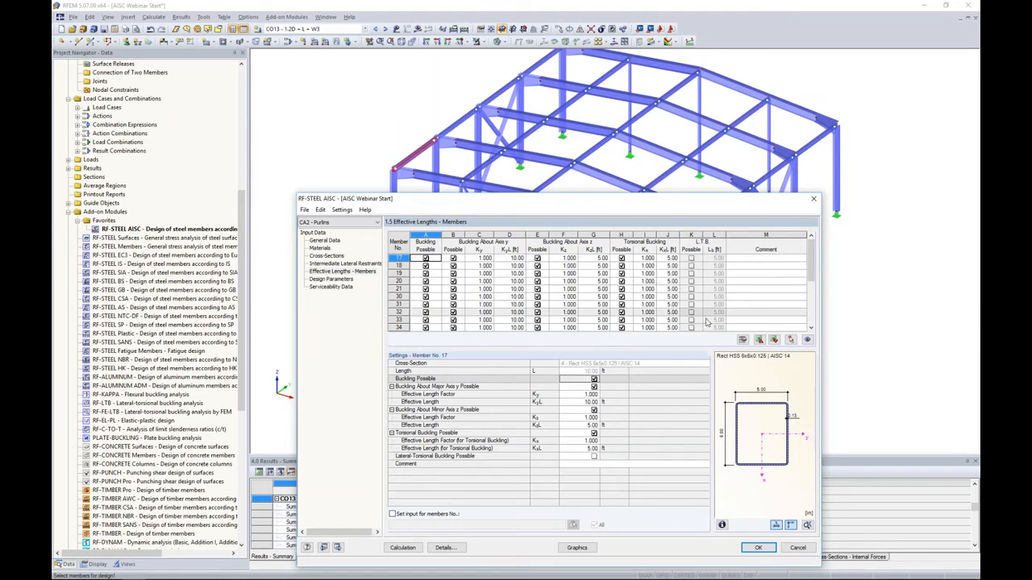
click(363, 266)
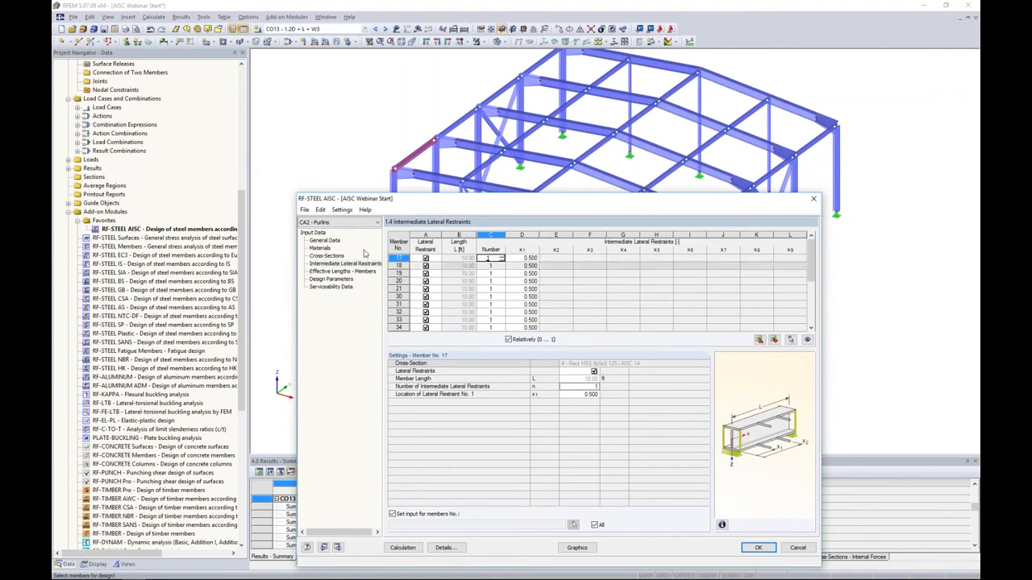
click(333, 272)
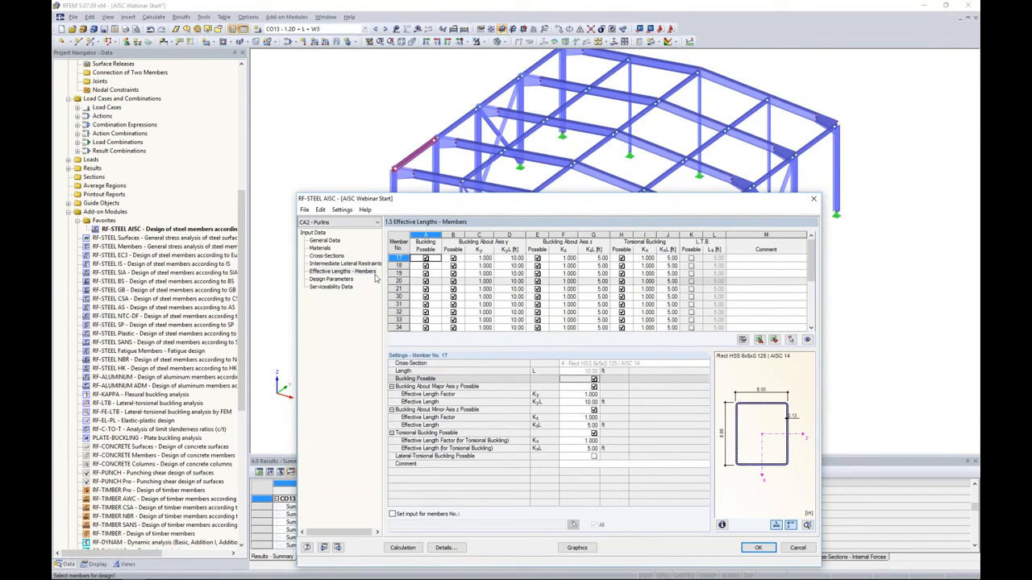
drag(565, 200, 576, 68)
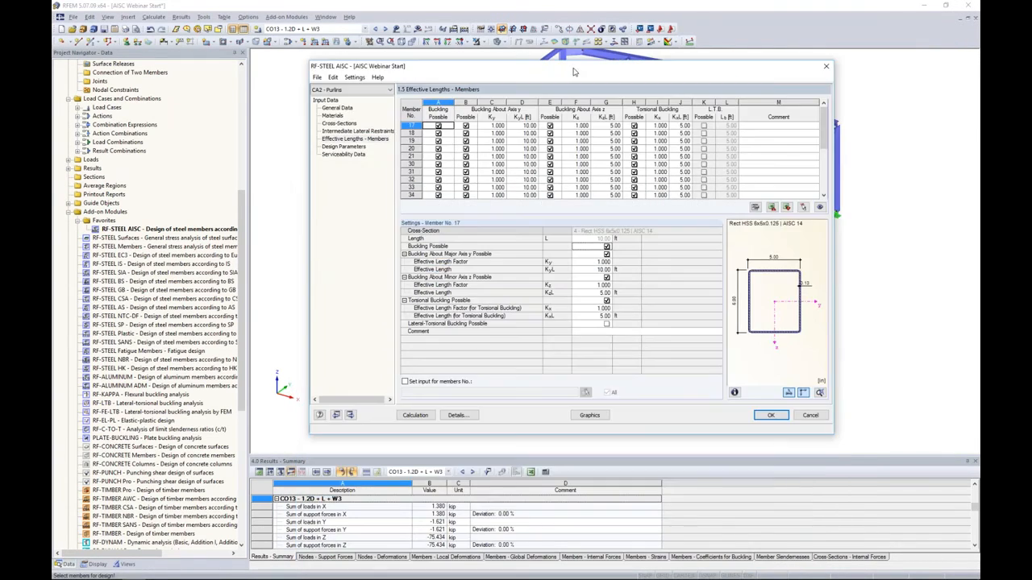
Step: Set the modification factor Cb to acc. to F1-1 for all purlin members in the design parameters
click(342, 148)
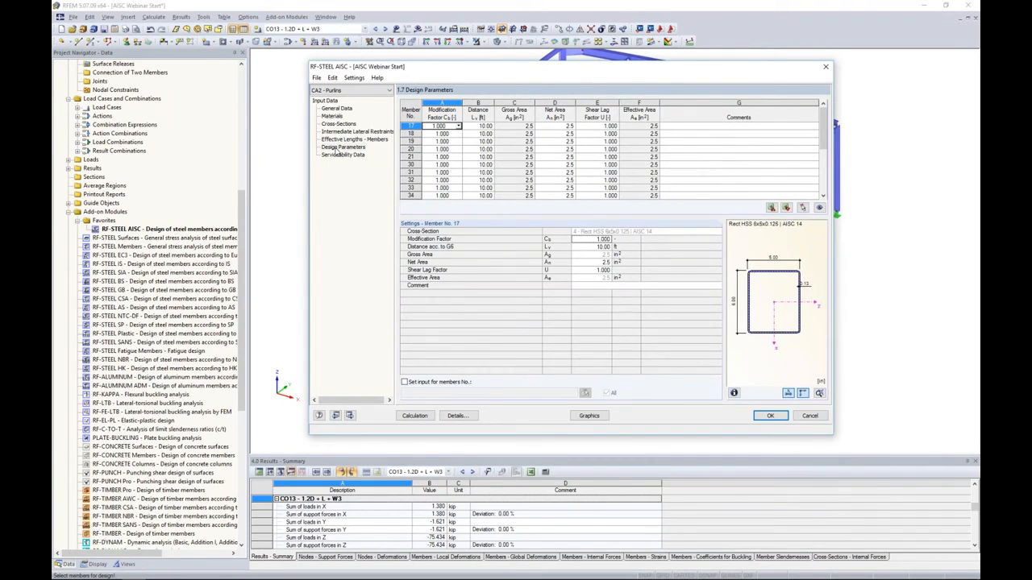
click(405, 382)
click(596, 240)
click(610, 241)
click(587, 255)
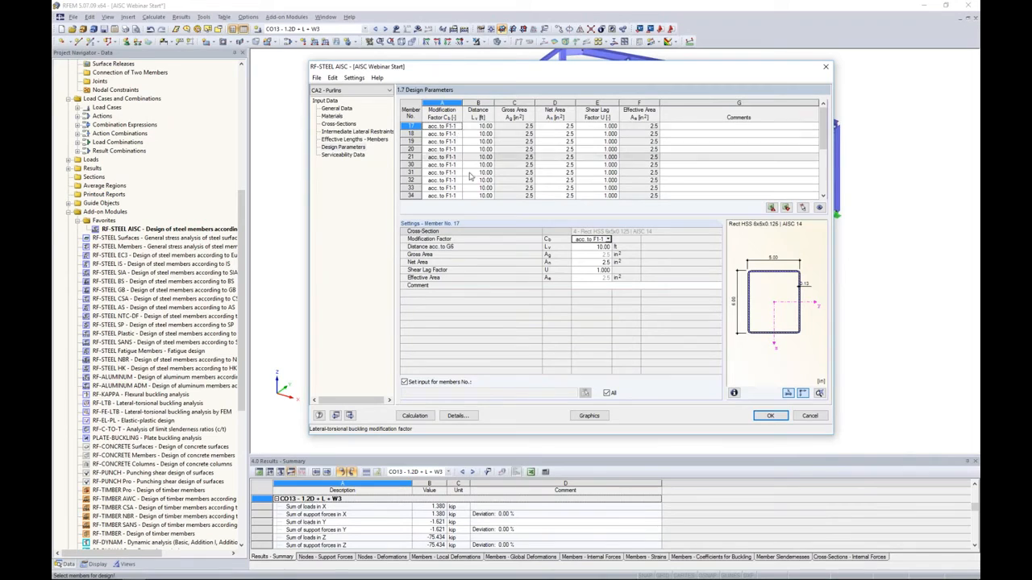
Step: Add all purlin members across the roof as member entries to the serviceability data of the purlins case
click(343, 154)
click(452, 127)
click(481, 128)
click(479, 133)
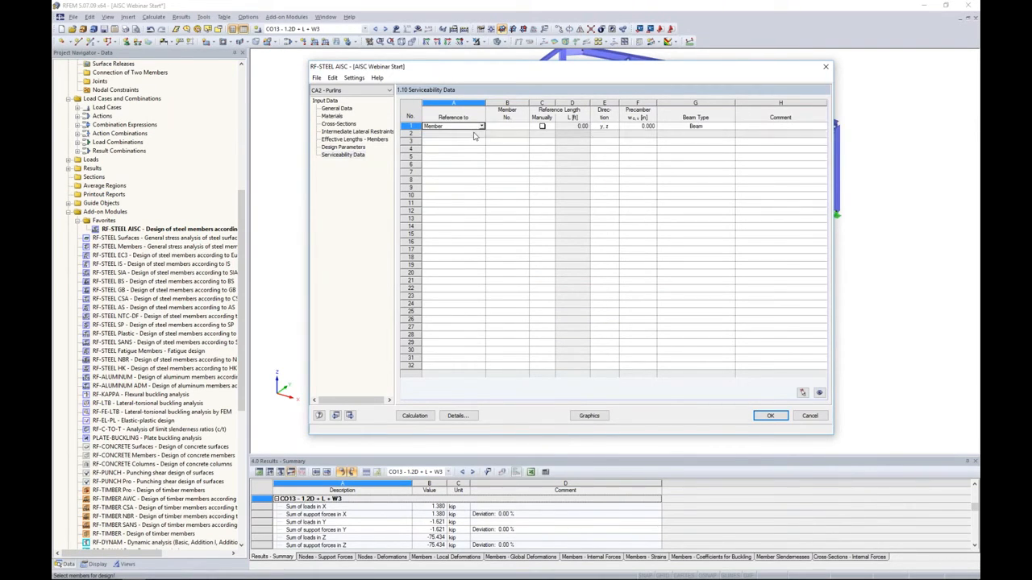
click(524, 128)
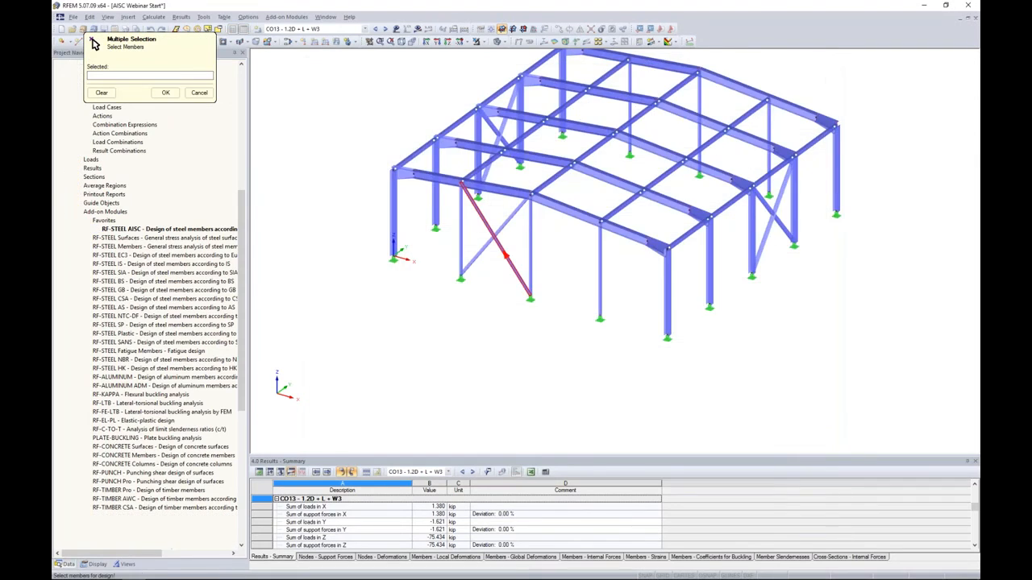
click(631, 149)
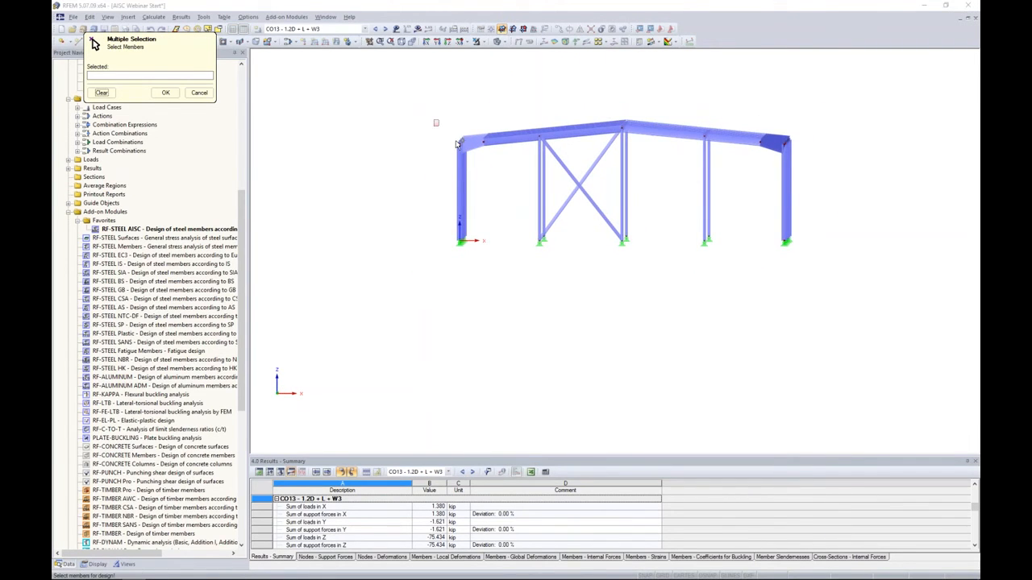
click(542, 134)
drag(577, 103, 671, 158)
drag(686, 114, 726, 158)
drag(779, 118, 816, 171)
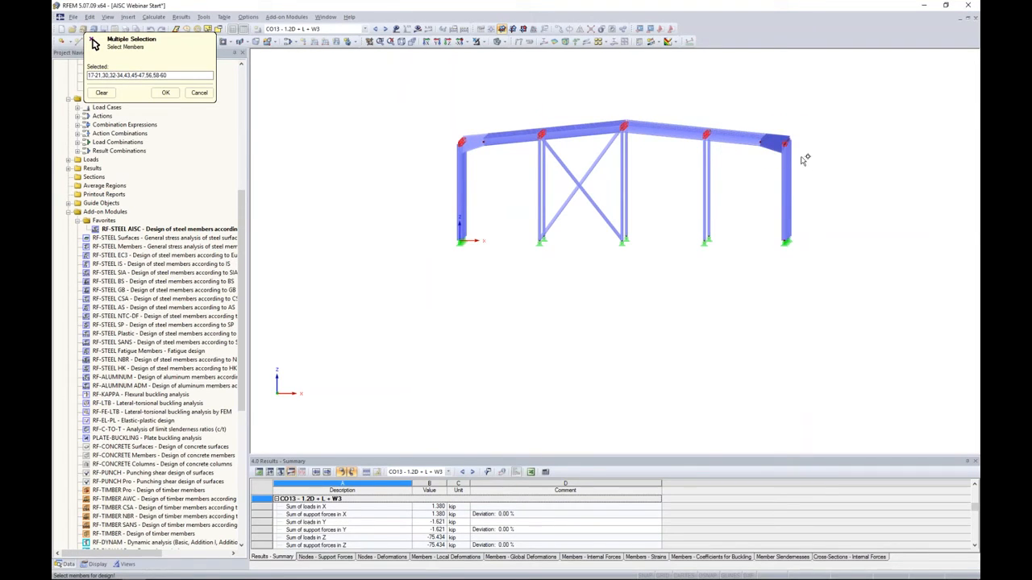
ctrl+middle_drag(820, 128, 727, 252)
click(750, 196)
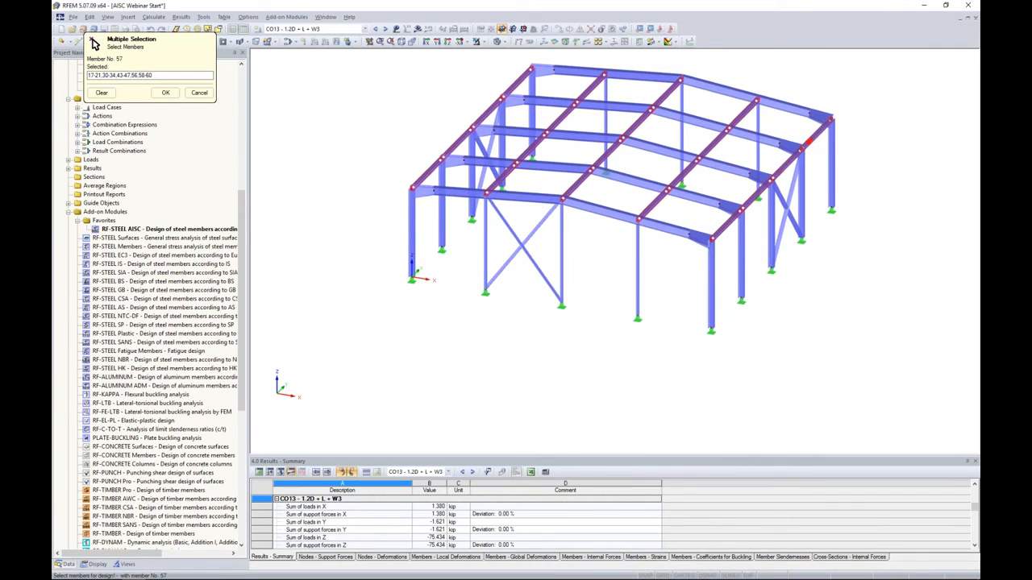
click(165, 93)
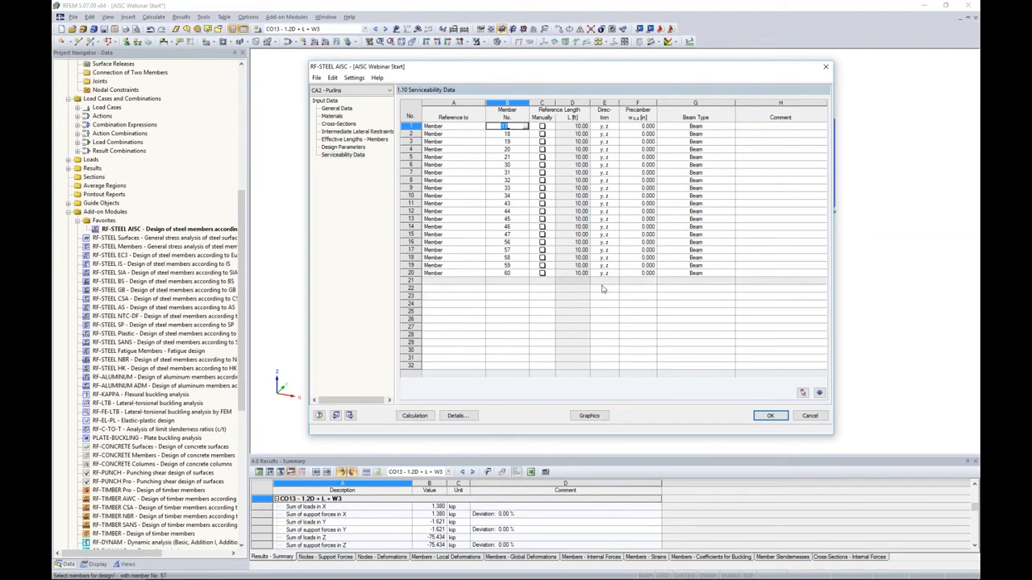
Step: Check the LRFD 2010 design details, accept them, and calculate the purlins case
click(454, 416)
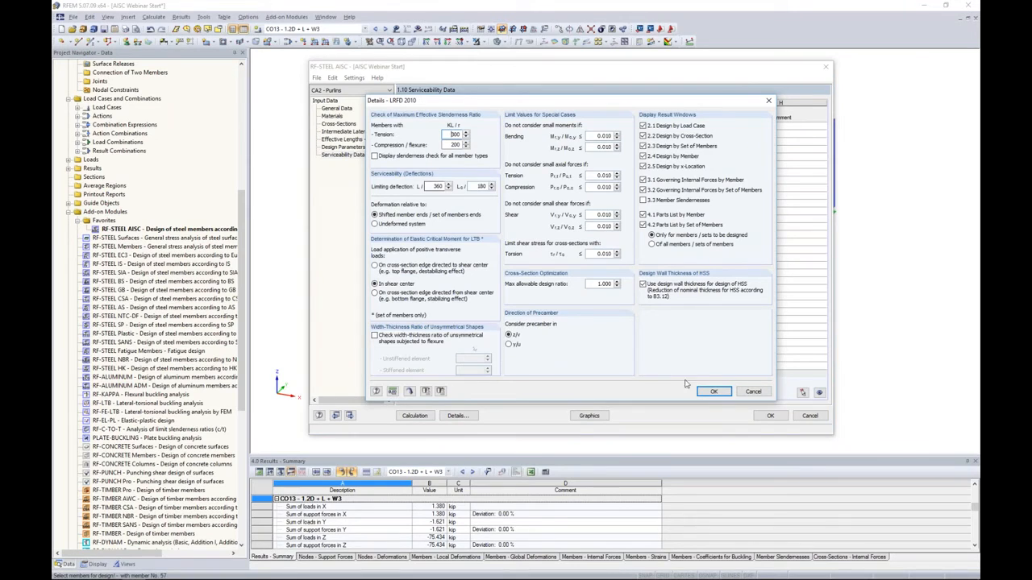
click(714, 392)
click(415, 416)
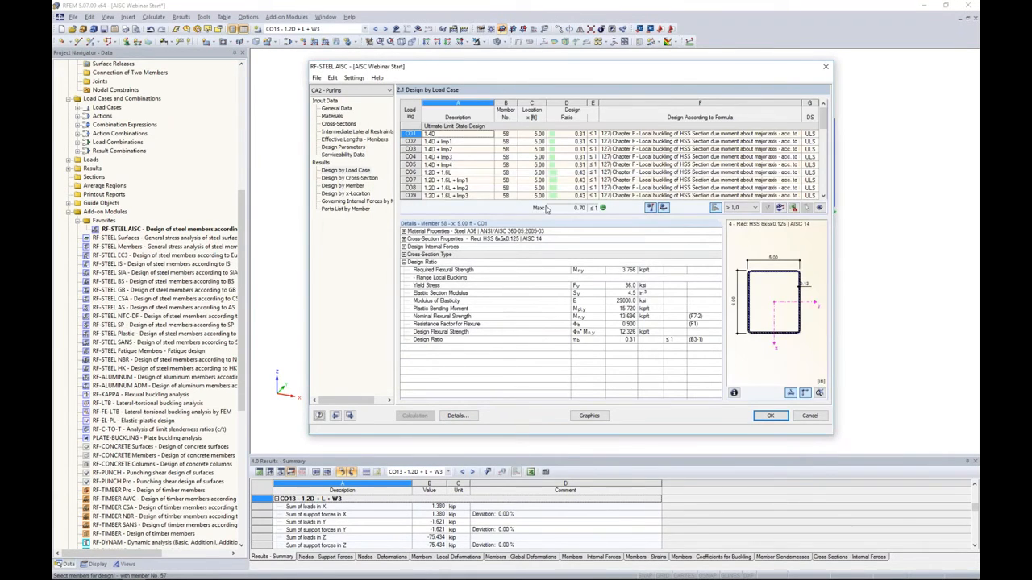
Step: Review the purlin design results by cross-section and by member, and leave the add-on module keeping the case
click(358, 178)
click(355, 185)
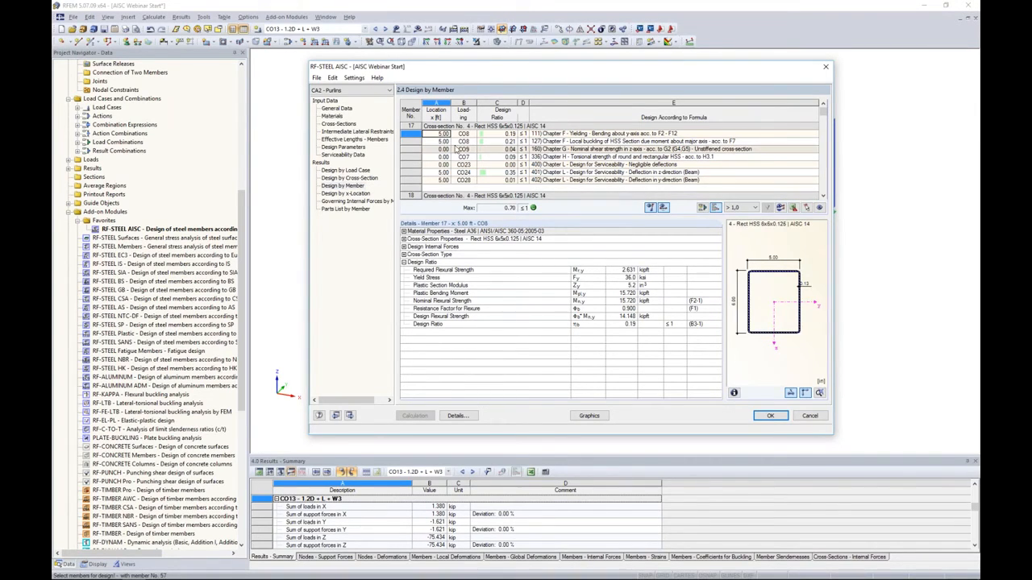
drag(477, 74, 461, 112)
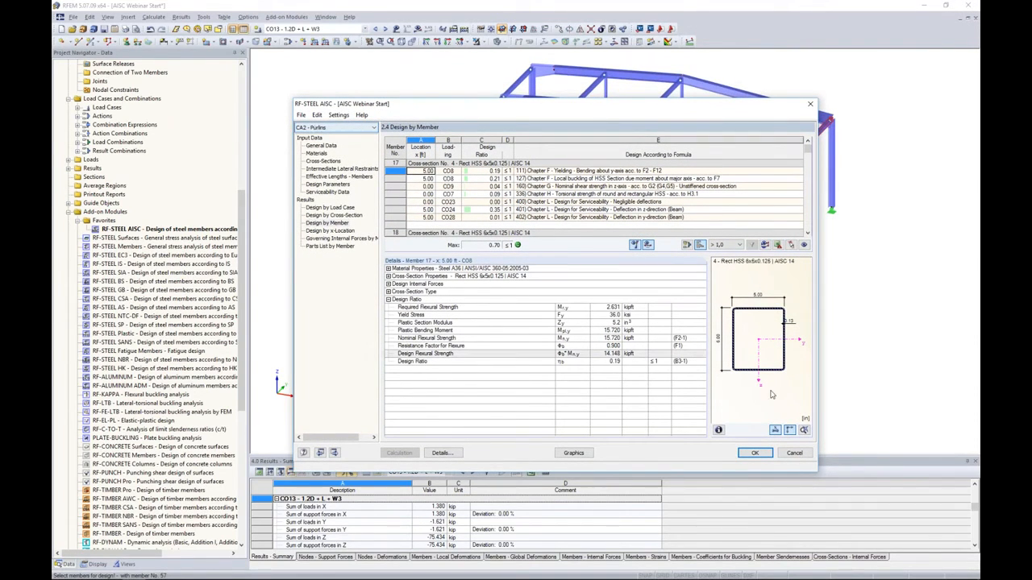
click(747, 454)
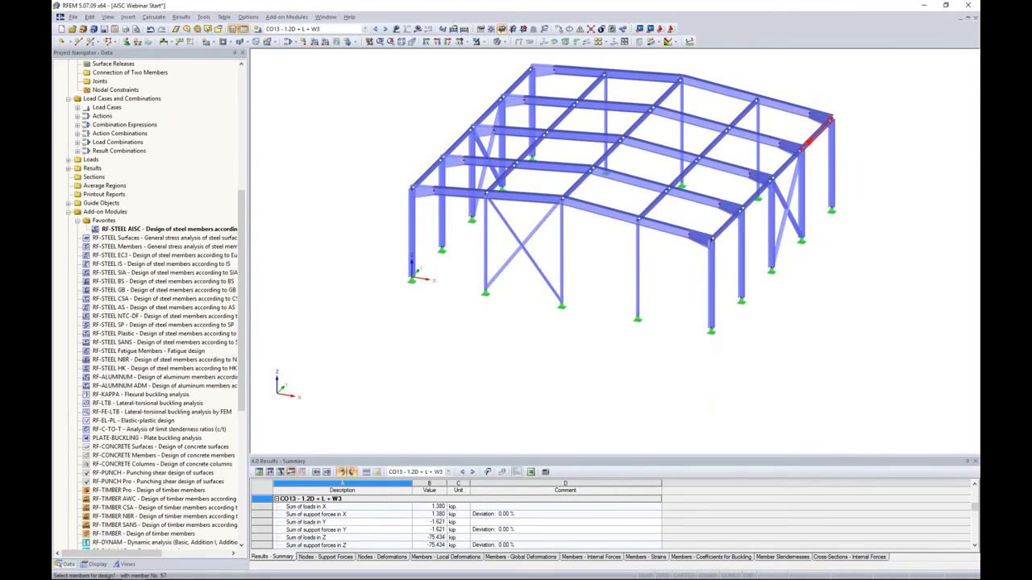
Step: Create a set of continuous members from all rafter members of the second frame
ctrl+middle_drag(860, 351, 566, 250)
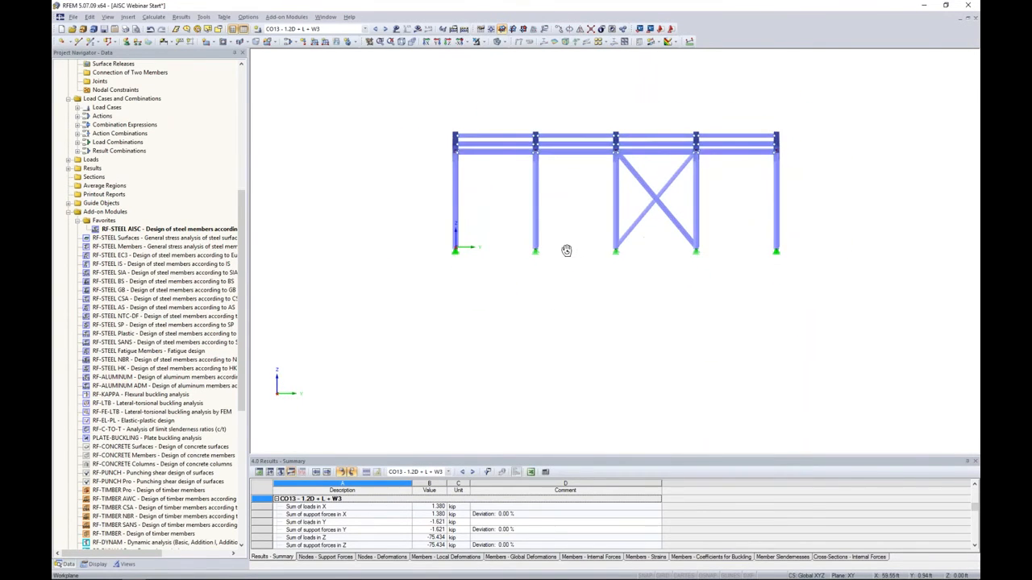
middle_drag(567, 205, 572, 263)
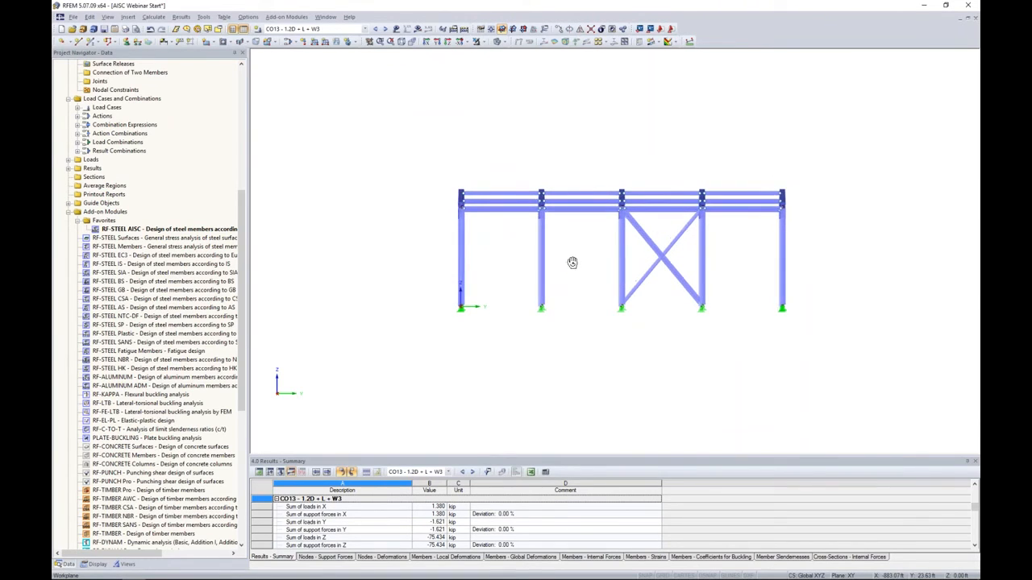
drag(518, 159, 567, 245)
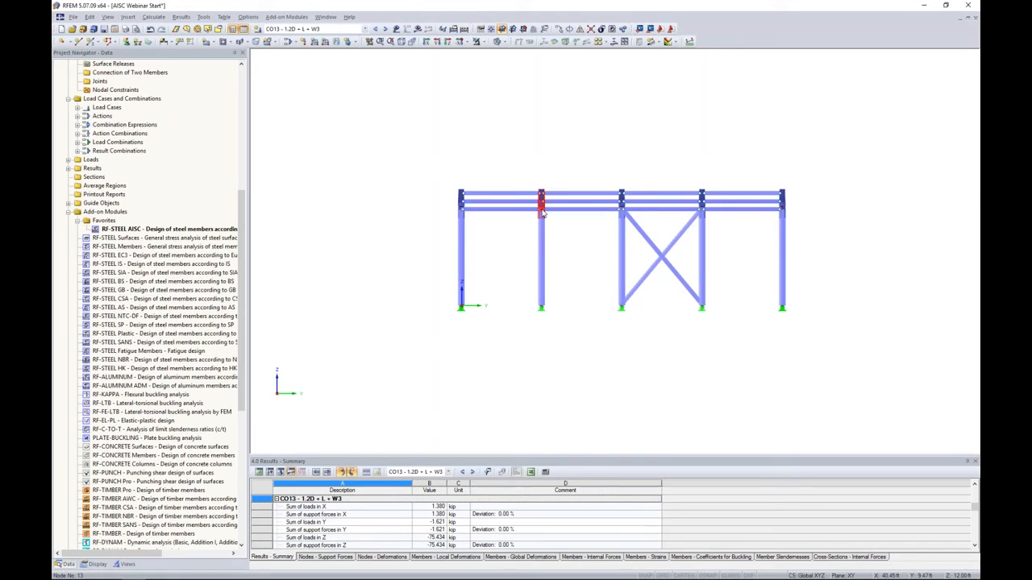
ctrl+middle_drag(568, 250, 612, 258)
right_click(611, 257)
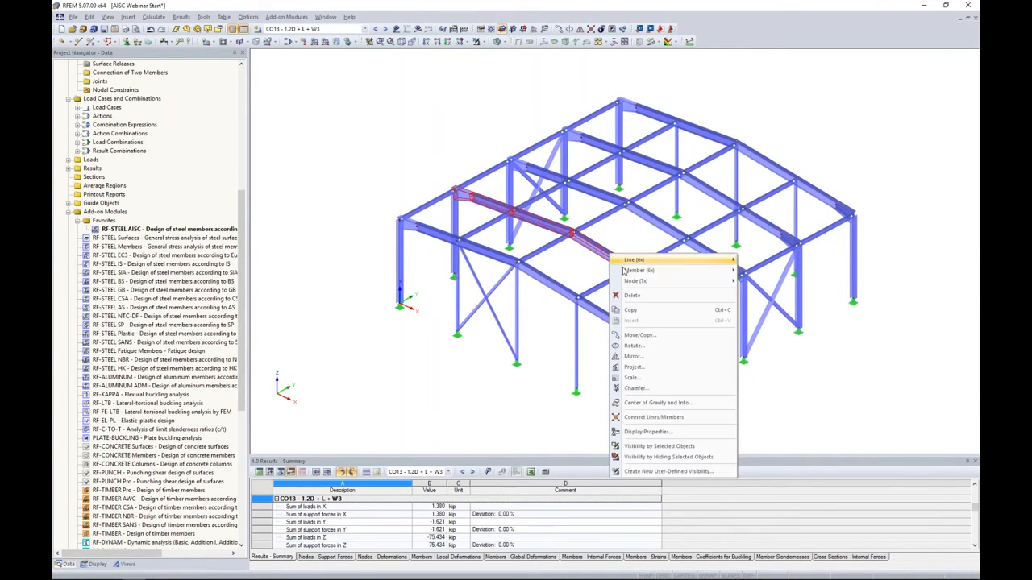
mouse_move(629, 277)
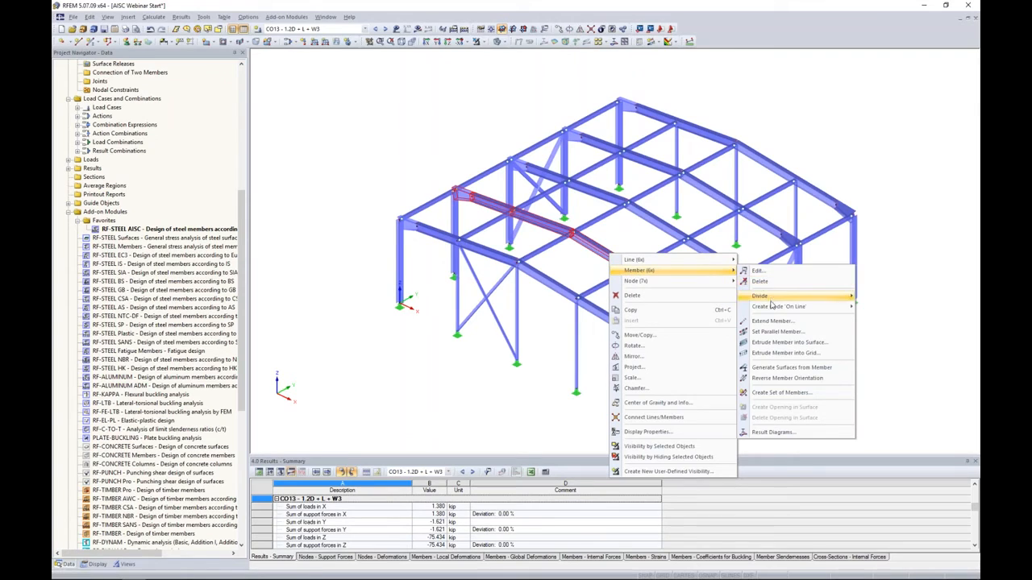
click(778, 393)
drag(594, 213, 476, 79)
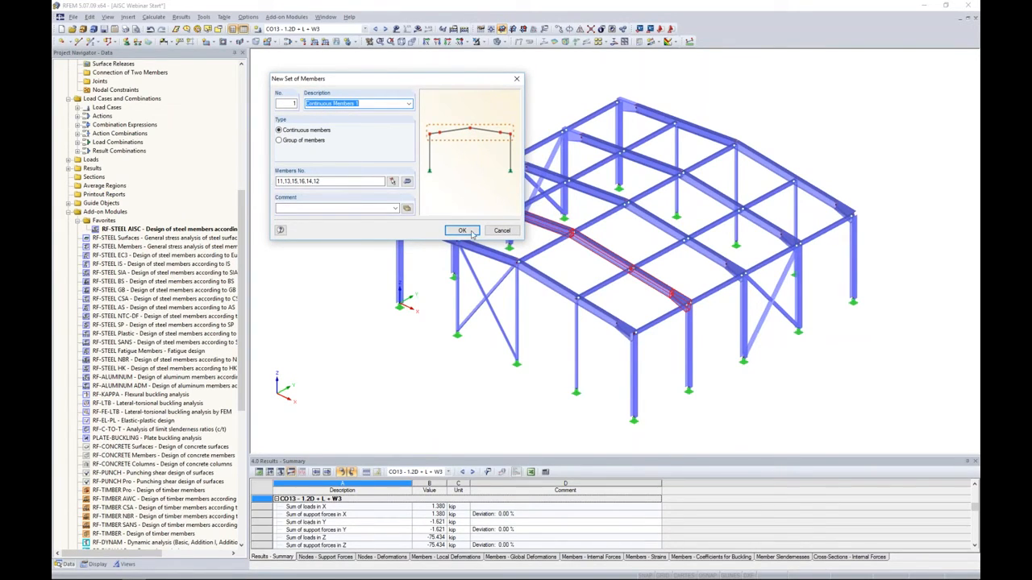
key(Return)
Step: Create a new RF-STEEL AISC design case no. 3 with the description Rafters
scroll(649, 290, up, 5)
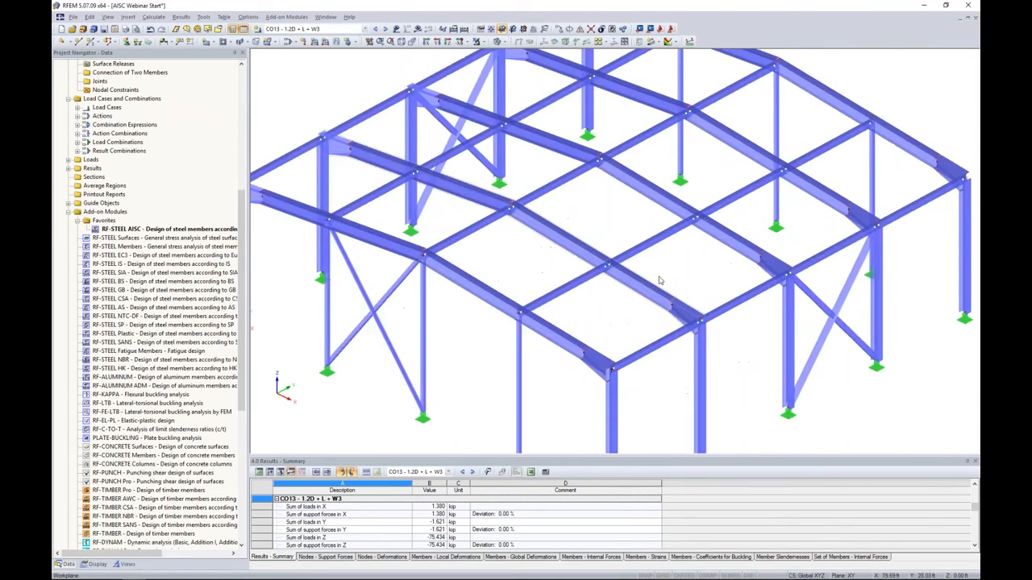
scroll(649, 290, up, 2)
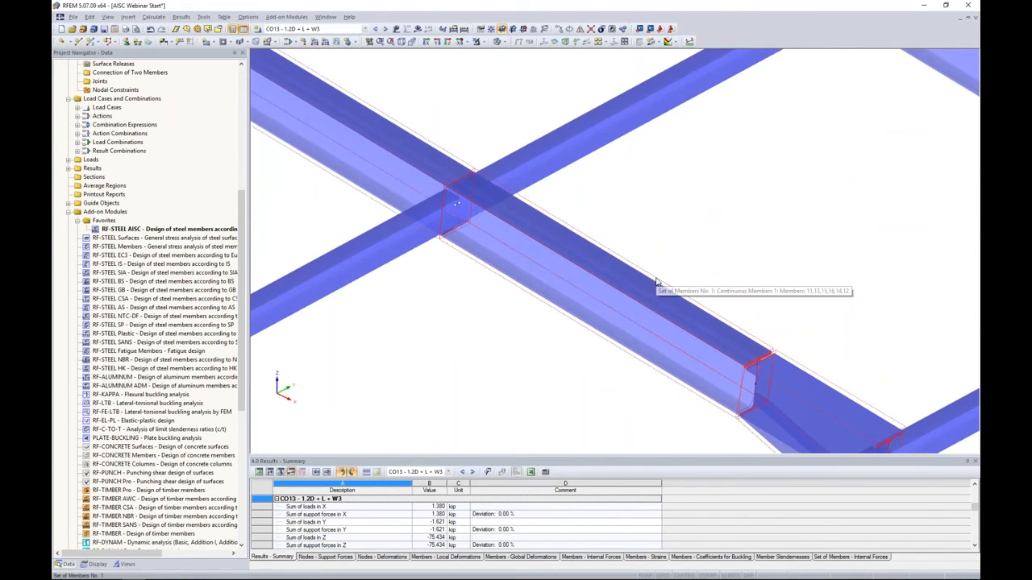
scroll(657, 282, down, 7)
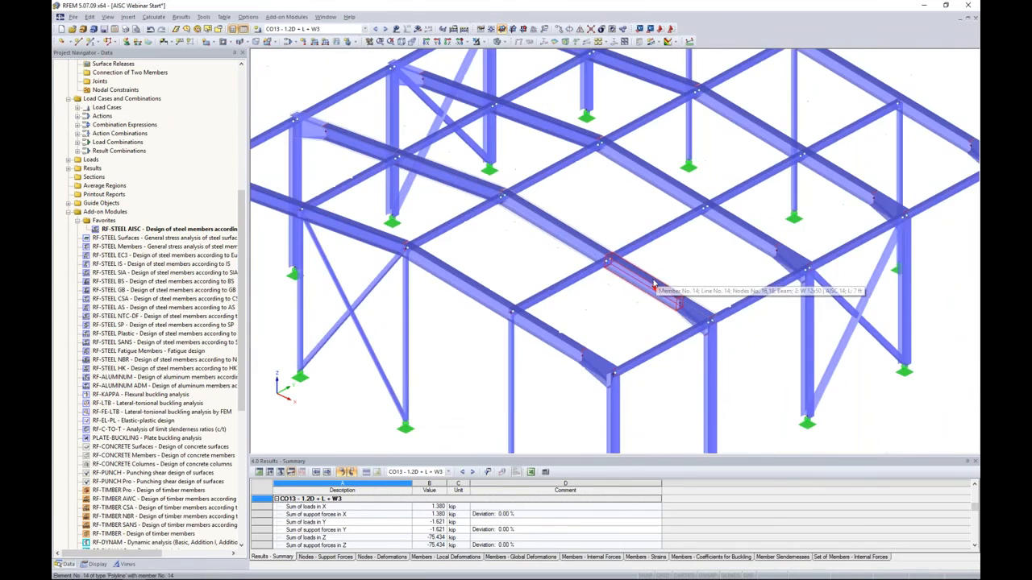
middle_drag(657, 282, 682, 307)
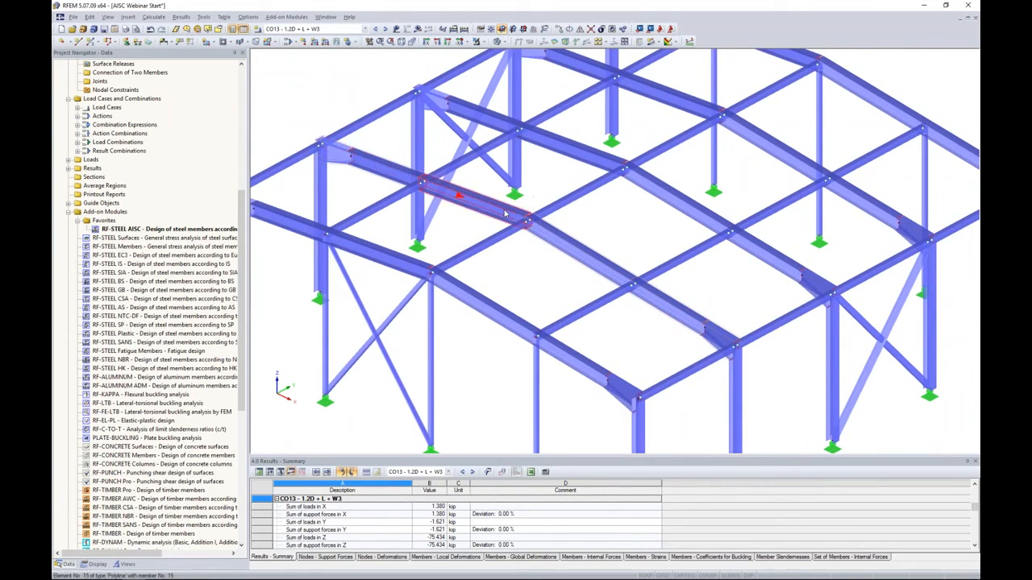
scroll(483, 225, down, 3)
double_click(161, 229)
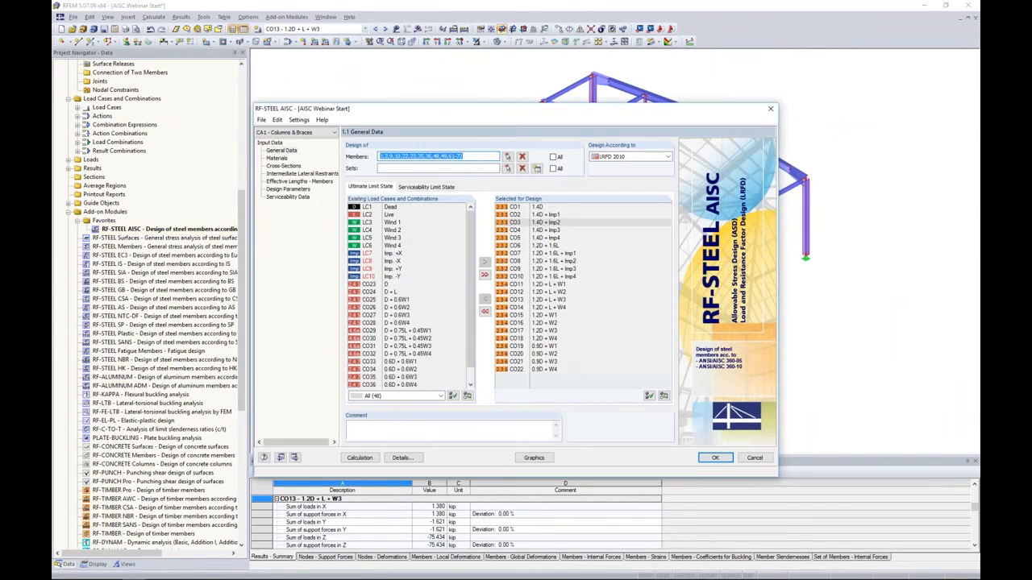
click(262, 120)
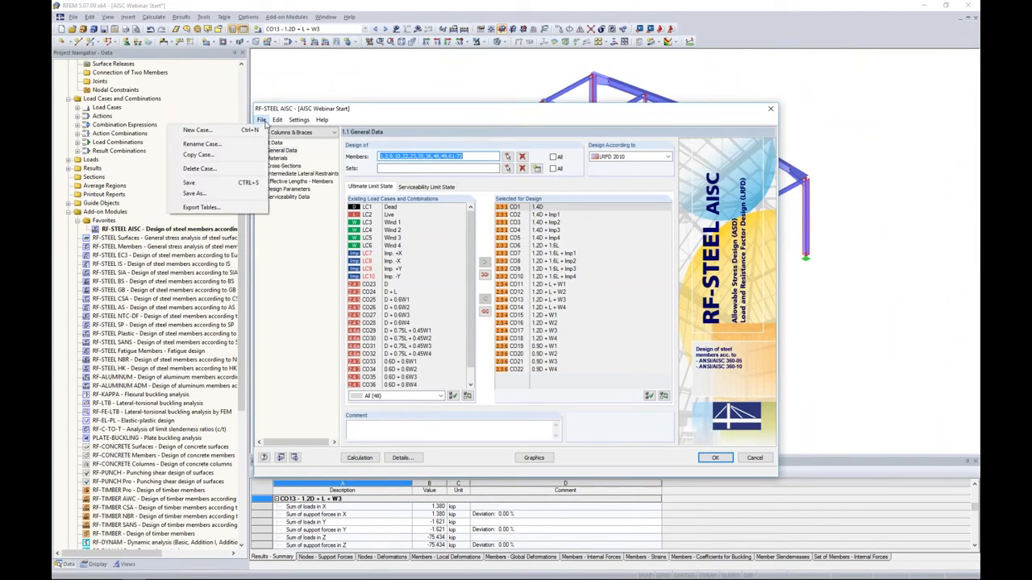
click(252, 130)
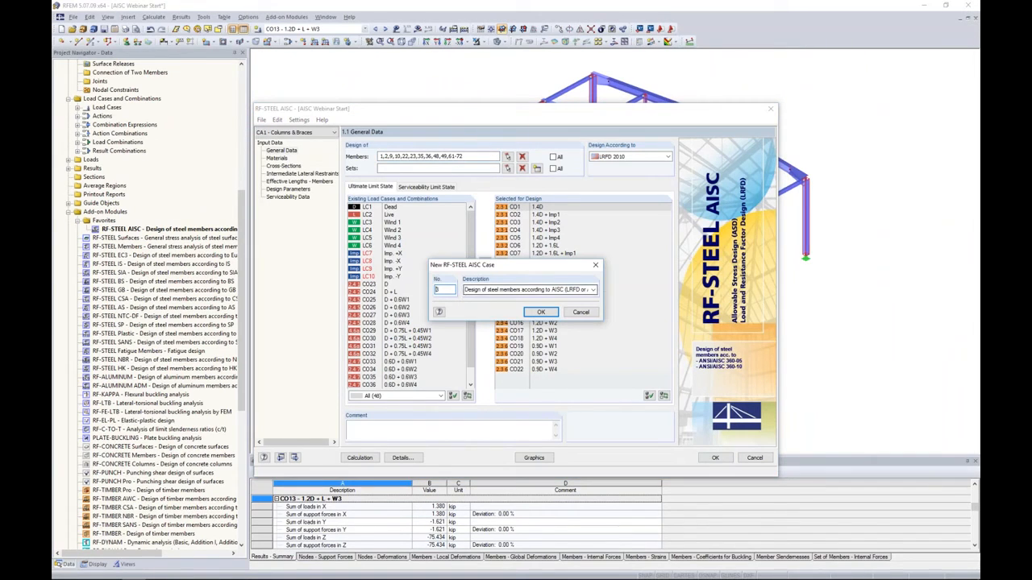
key(Tab)
text(R)
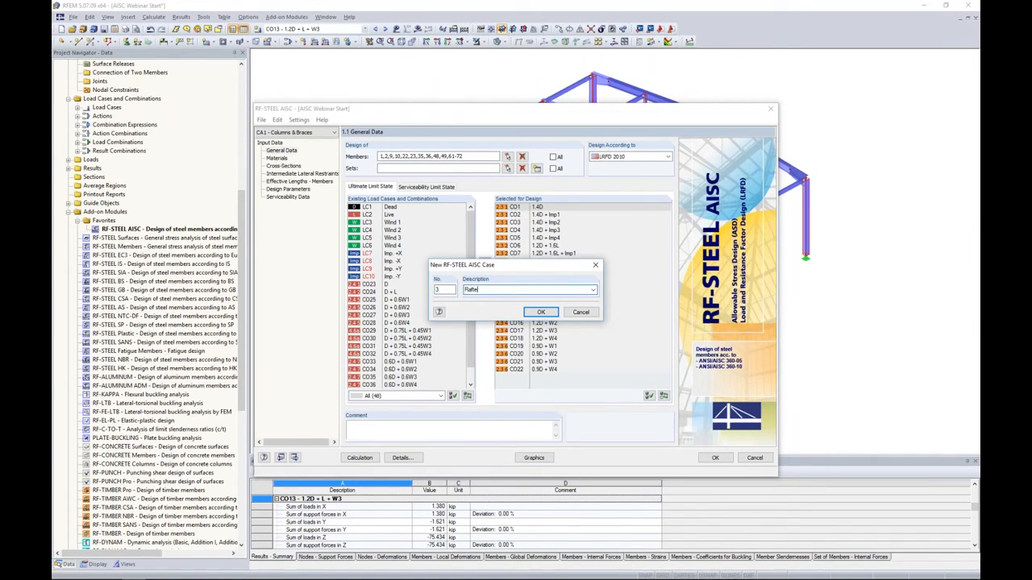
click(553, 312)
Step: Pick the middle frame's rafter members 24-29 in the model as members for design
drag(514, 114, 529, 286)
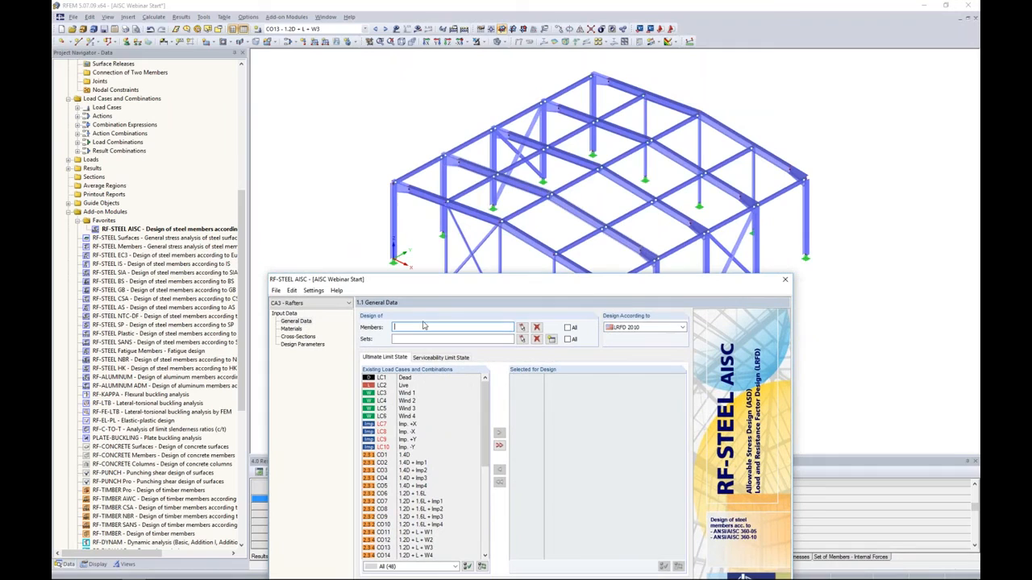
click(522, 328)
click(520, 143)
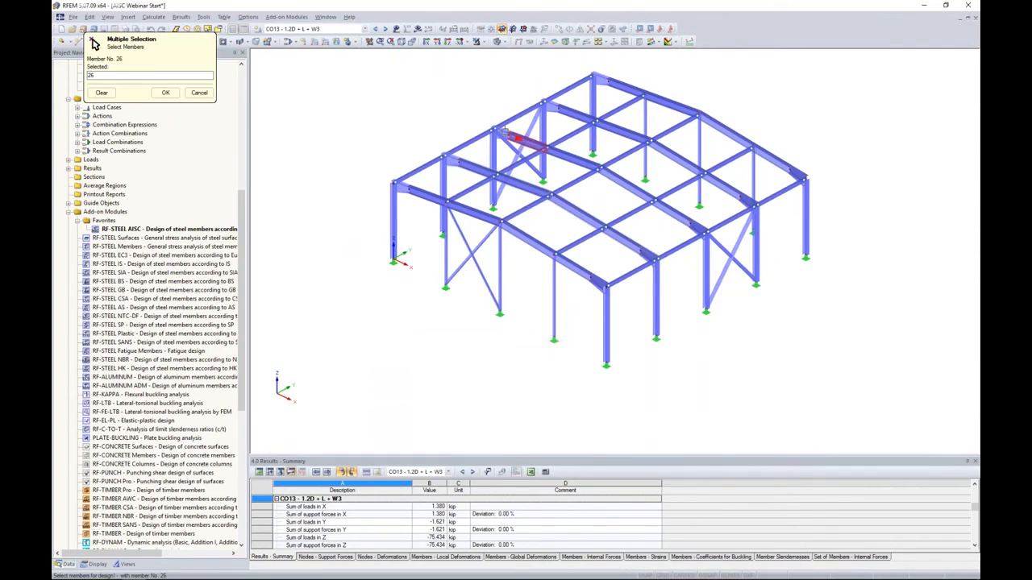
click(573, 158)
click(627, 186)
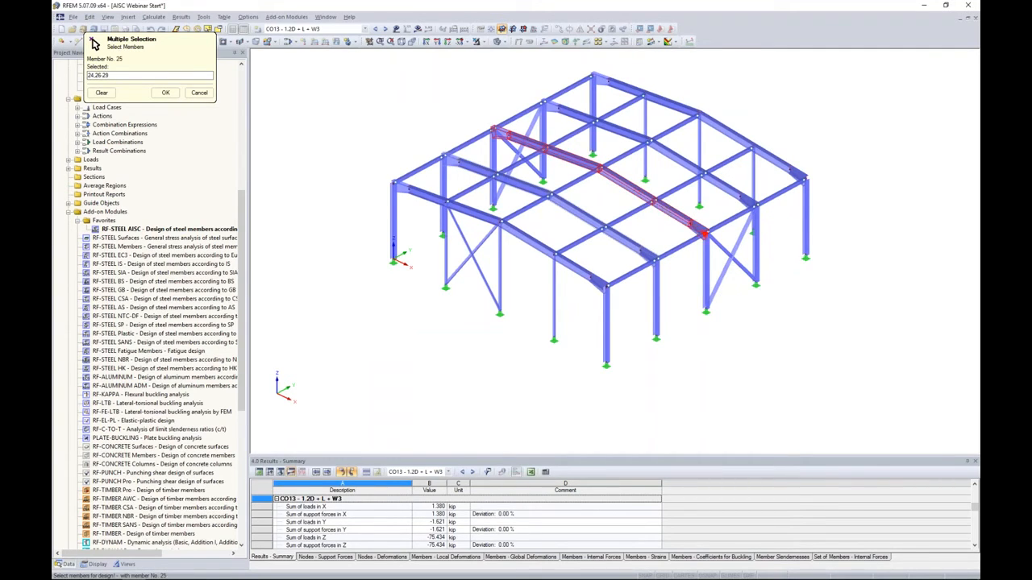
click(165, 92)
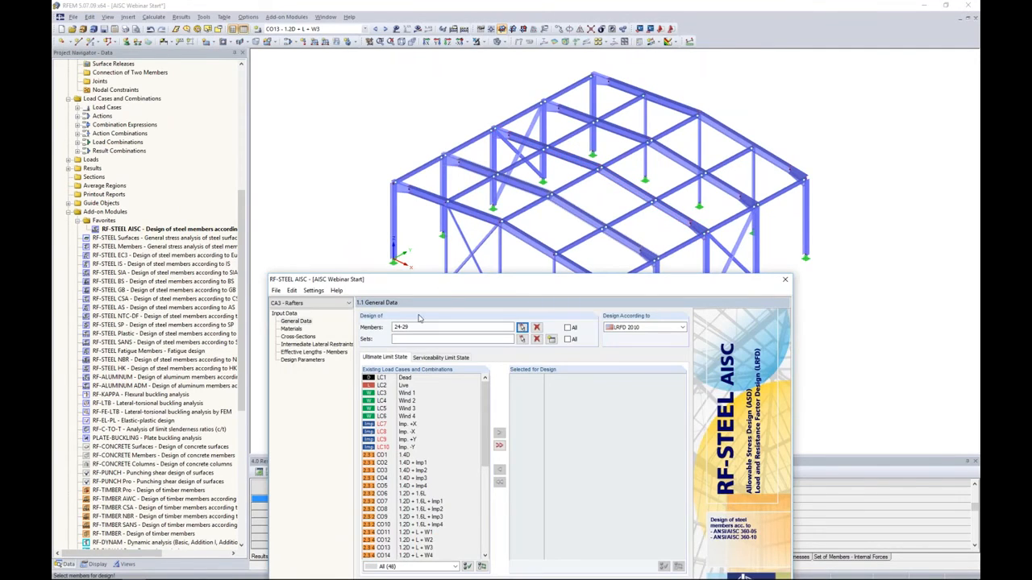
Step: Add set of members no. 1, the second frame's continuous rafter, to the rafters design case
click(521, 339)
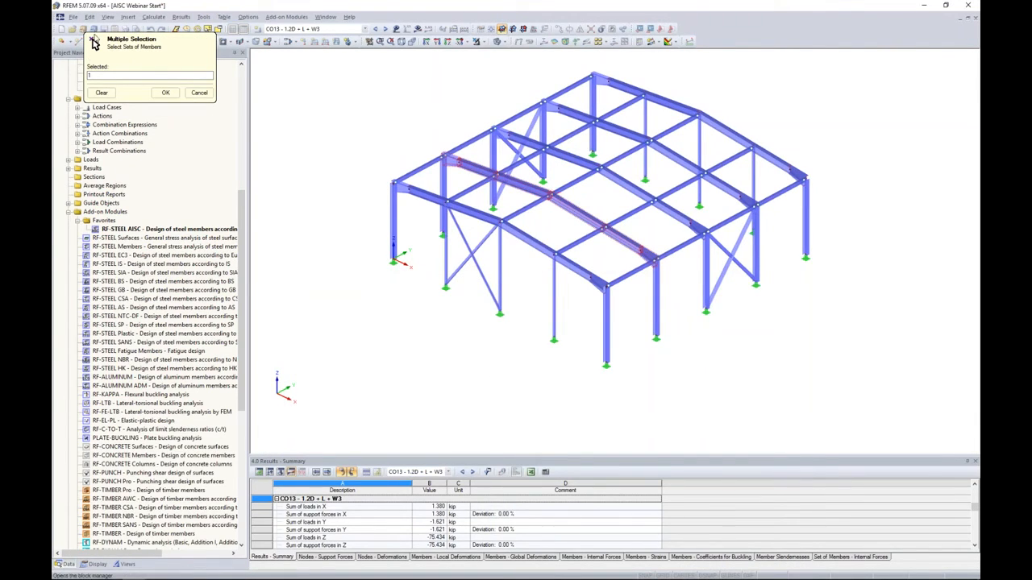
click(165, 92)
drag(499, 285, 520, 120)
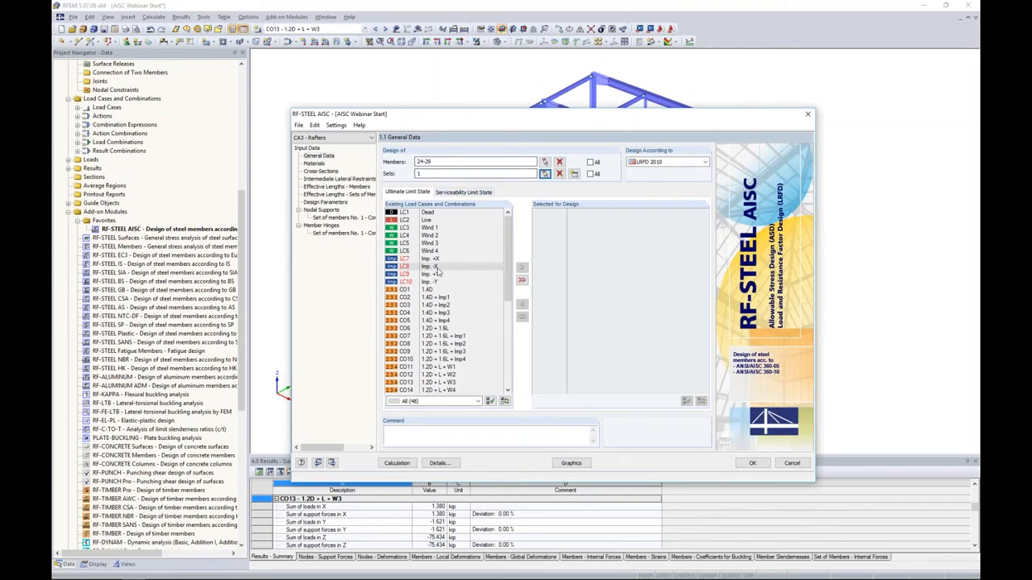
Step: Select load combinations CO1 to CO22 for the ultimate limit state design of the rafters
click(431, 291)
key(Down)
key(Down)
key(Down)
key(Down)
key(Down)
key(Down)
key(Down)
key(Down)
key(Down)
key(Down)
key(Down)
key(Down)
key(Down)
key(Down)
key(Down)
key(Down)
key(Down)
key(Down)
key(Down)
key(Down)
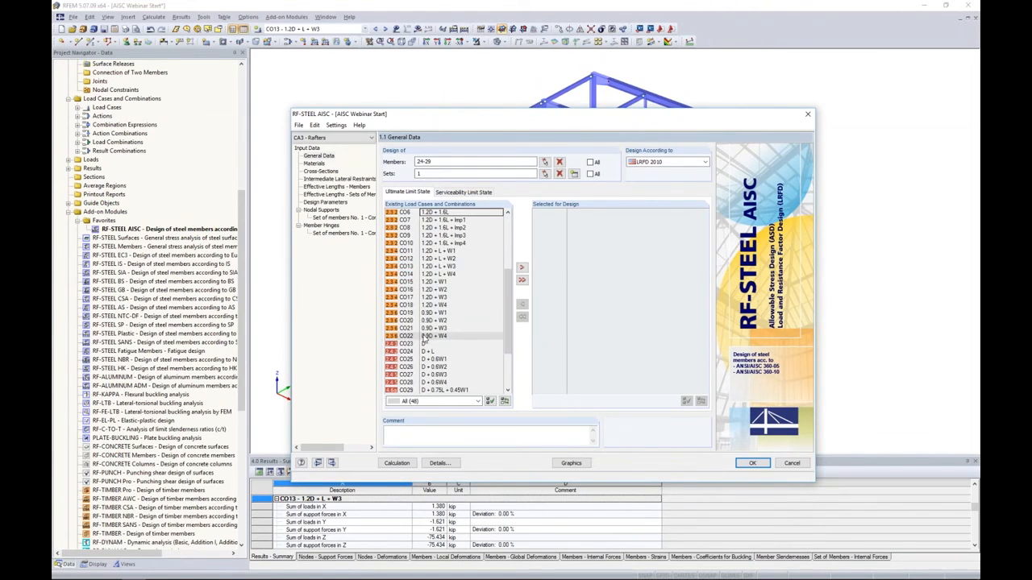
scroll(469, 266, up, 2)
ctrl+click(431, 221)
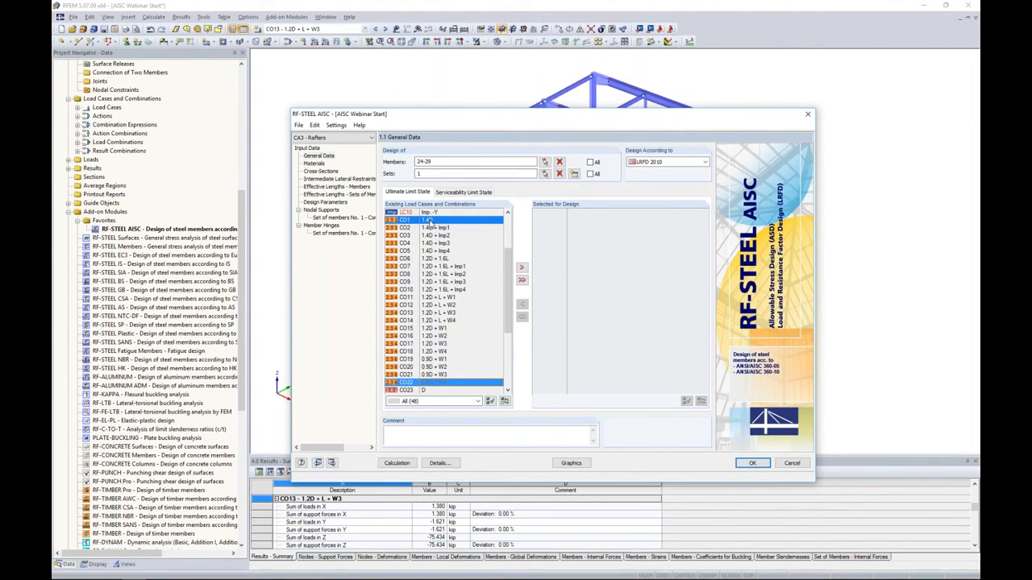
shift+click(436, 382)
click(523, 267)
Step: Select load combinations CO23 to CO36 for the serviceability limit state design of the rafters
click(463, 192)
scroll(461, 292, down, 3)
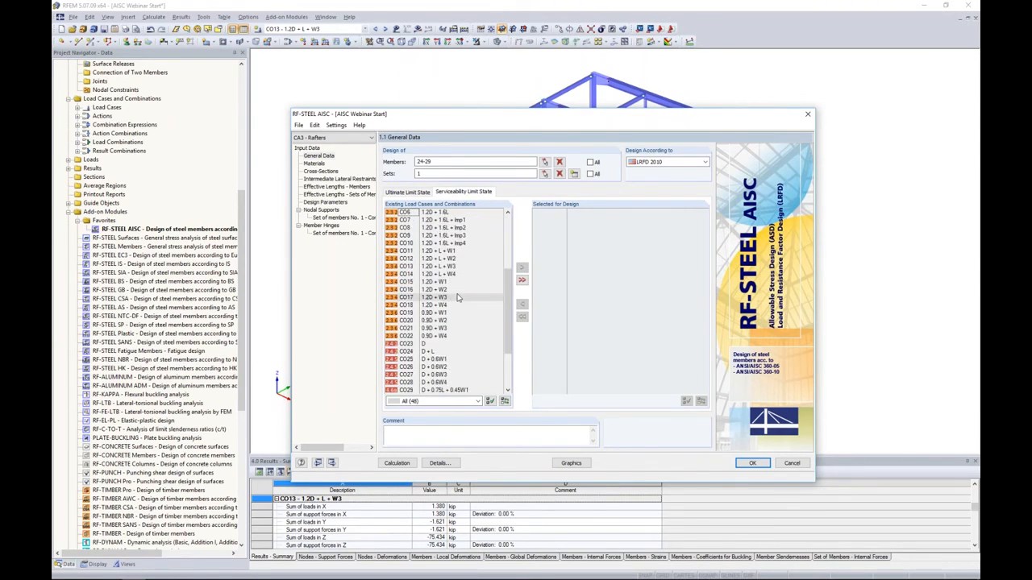
click(425, 297)
scroll(419, 297, down, 1)
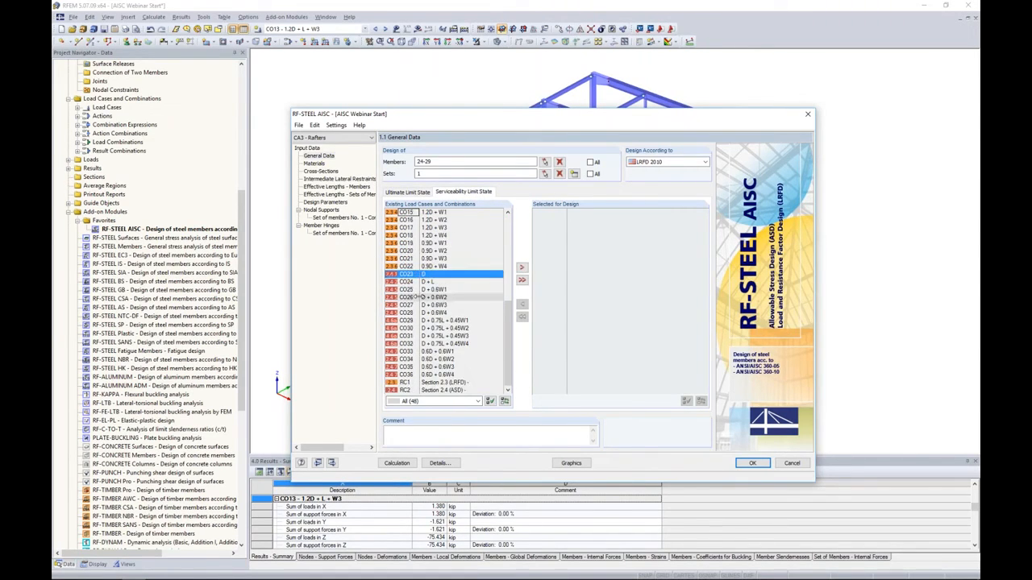
shift+click(420, 375)
click(521, 267)
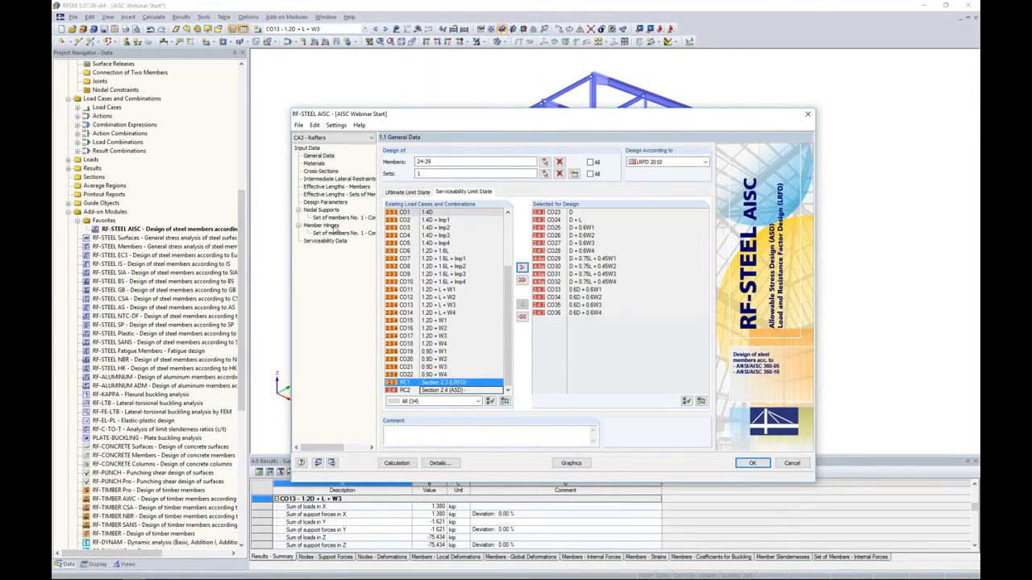
Step: Review the materials, cross-sections and intermediate lateral restraints of the rafters design case
click(313, 163)
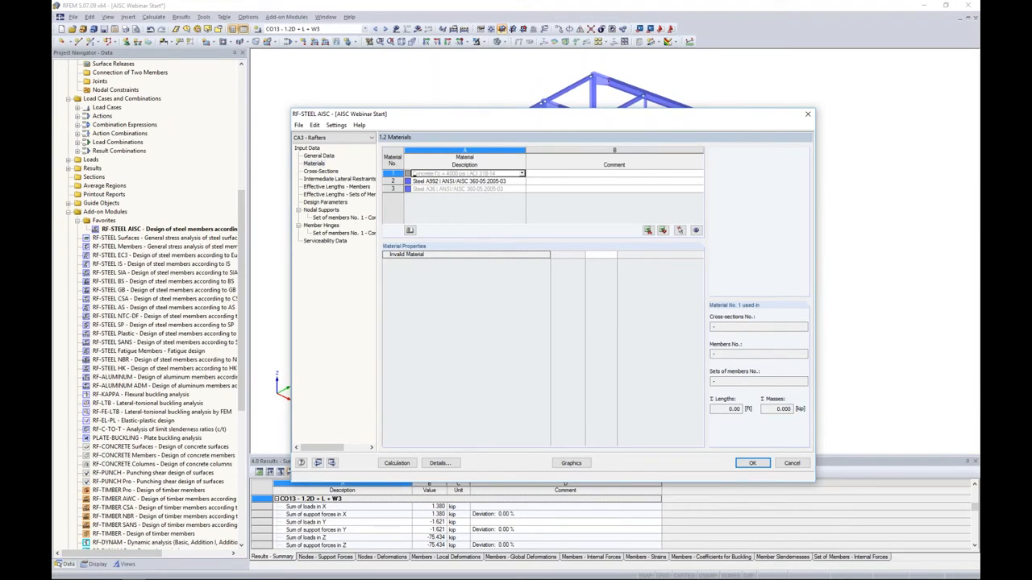
click(320, 171)
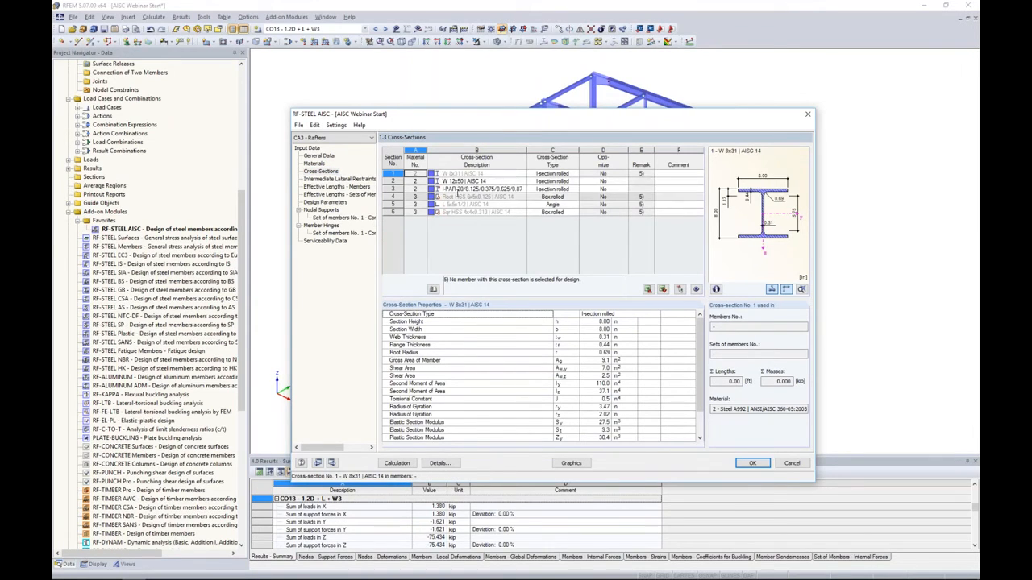
drag(514, 115, 571, 211)
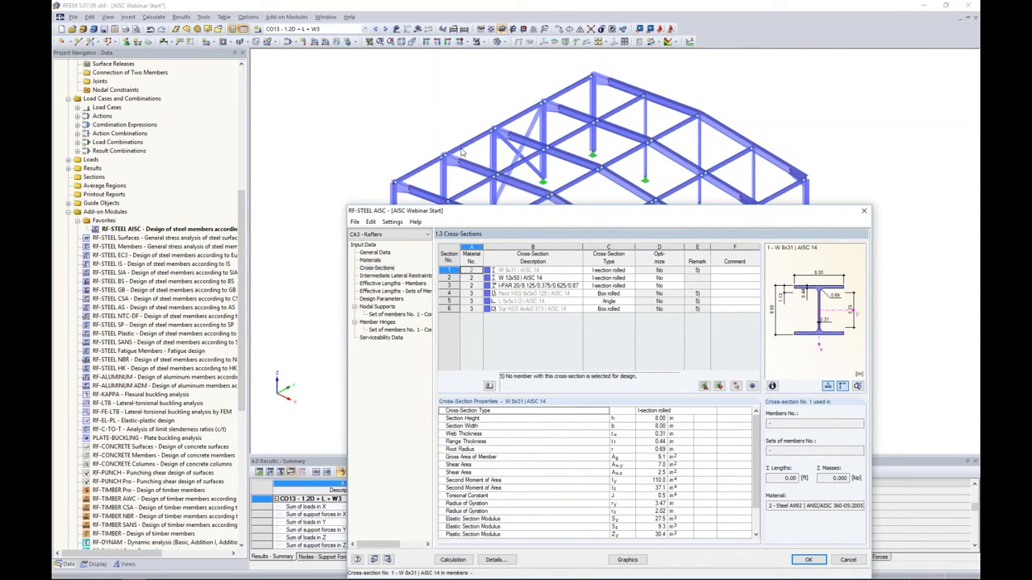
drag(489, 213, 446, 103)
click(351, 166)
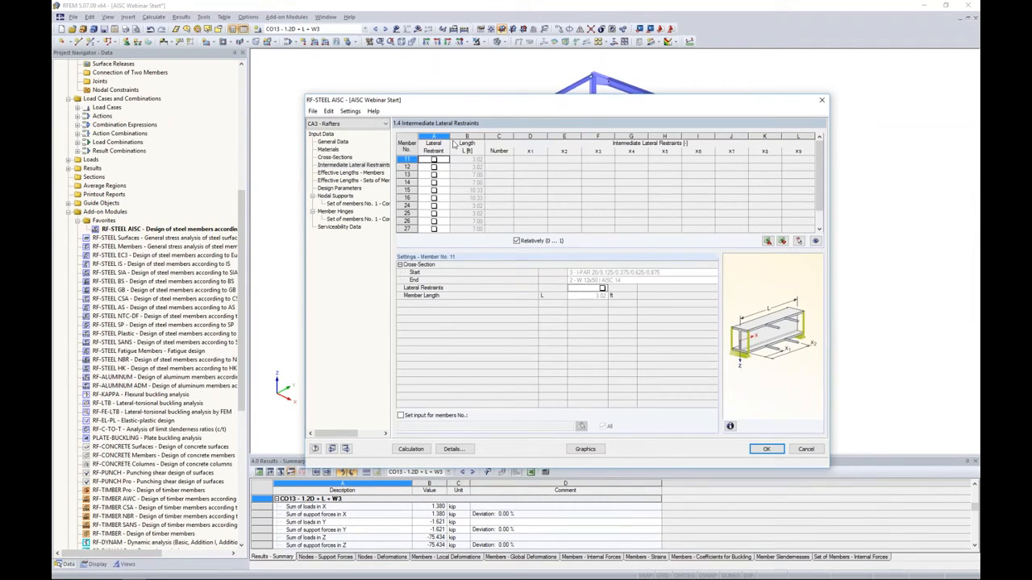
Step: Set member 24's effective length KyL for buckling about the major axis y to 40.7 ft
click(346, 174)
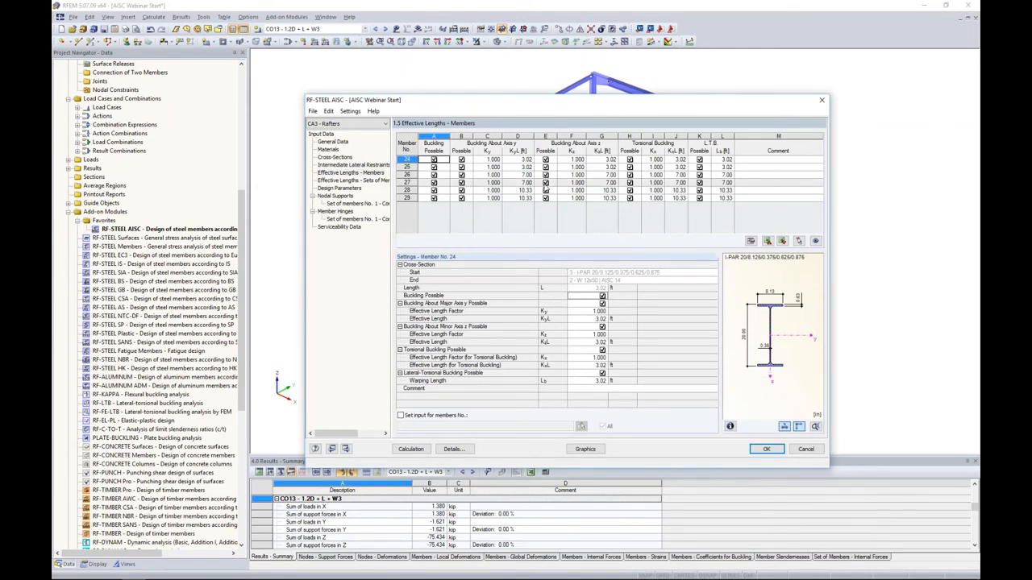
drag(530, 103, 516, 247)
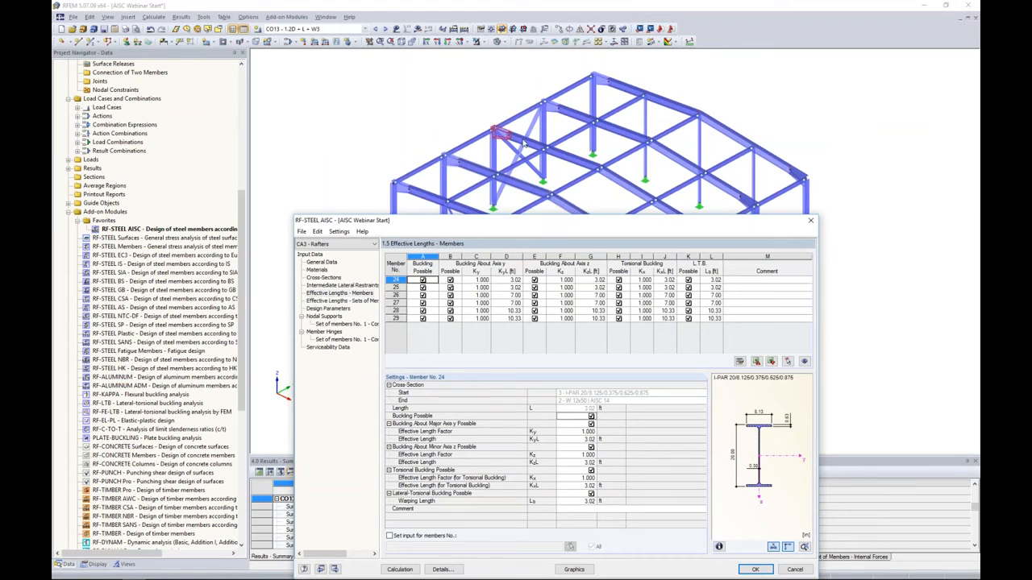
drag(693, 221, 695, 210)
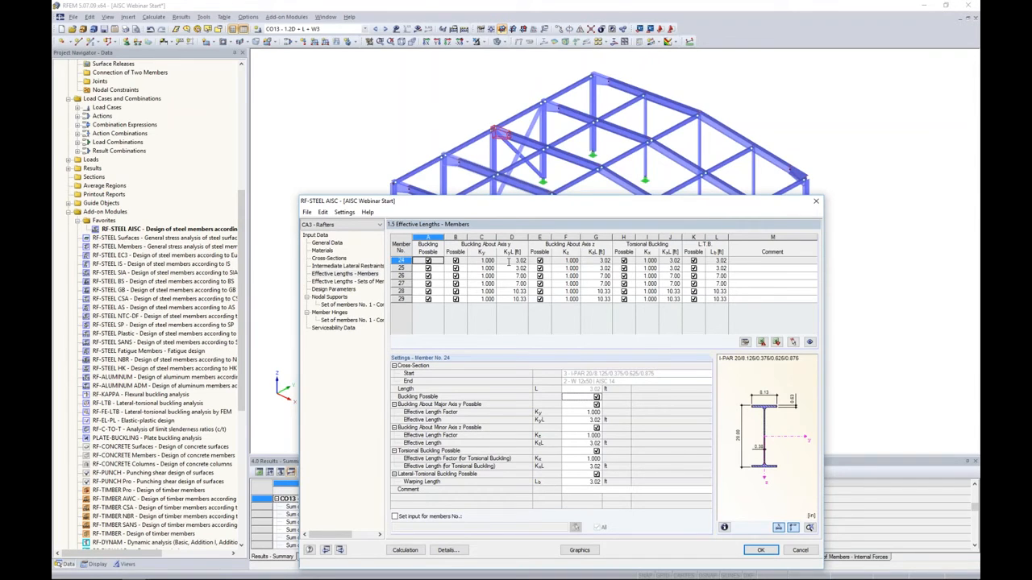
drag(564, 203, 550, 258)
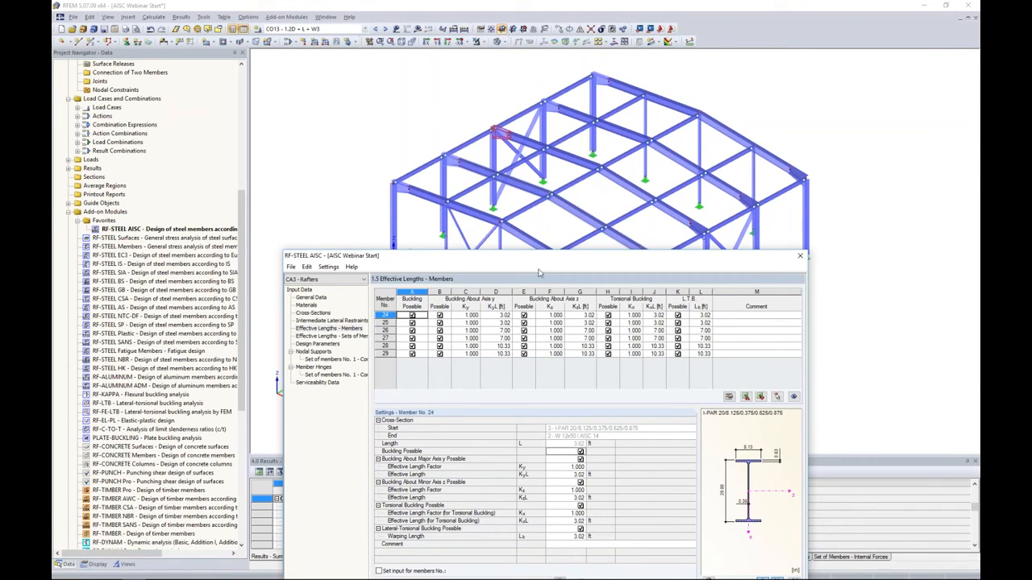
click(496, 316)
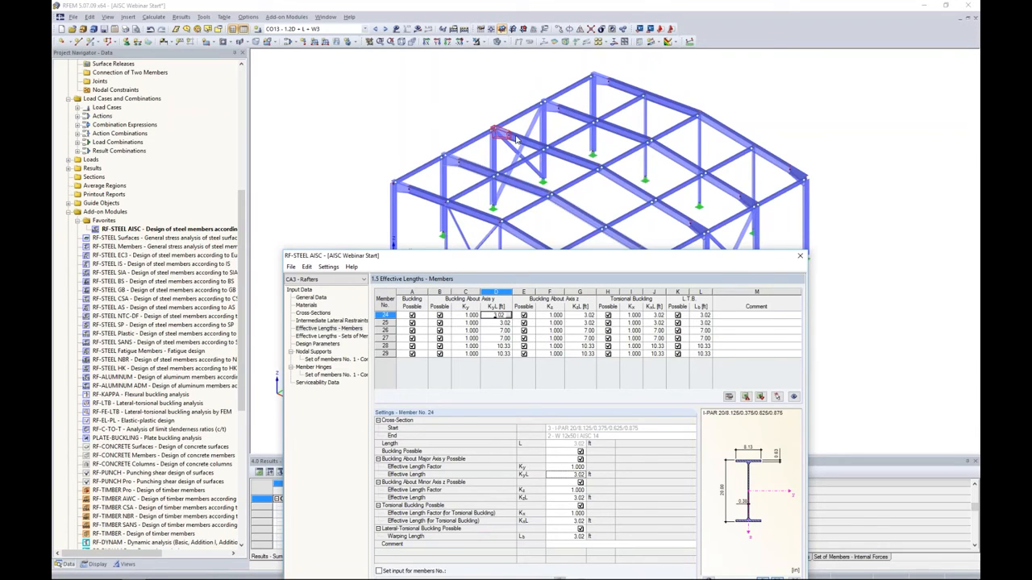
text(40.7)
click(525, 315)
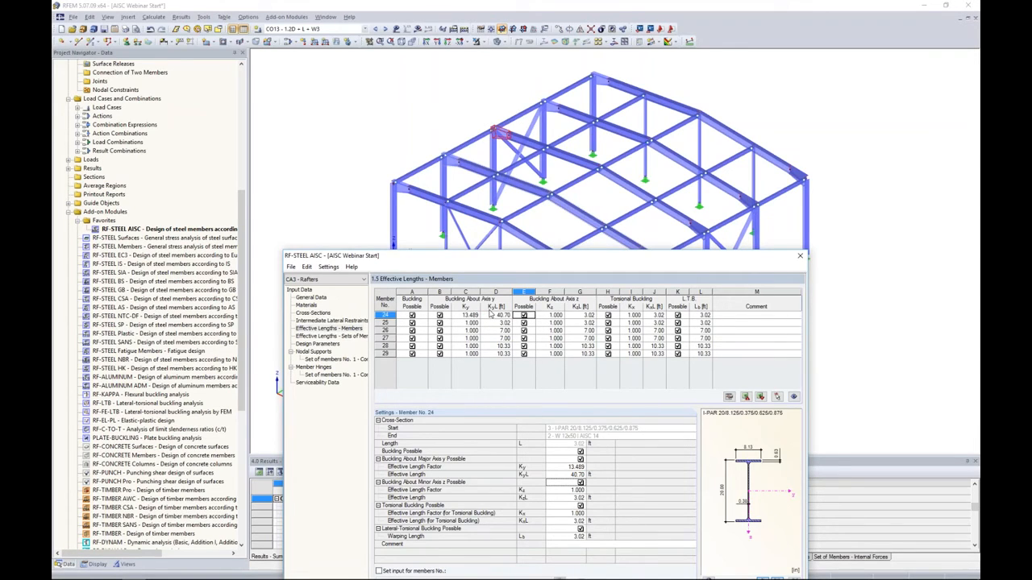
Step: Set member 24's minor-axis, torsional and lateral-torsional buckling lengths to 10 ft, measuring KzL in the model between the first purlin node and the eave node
click(586, 316)
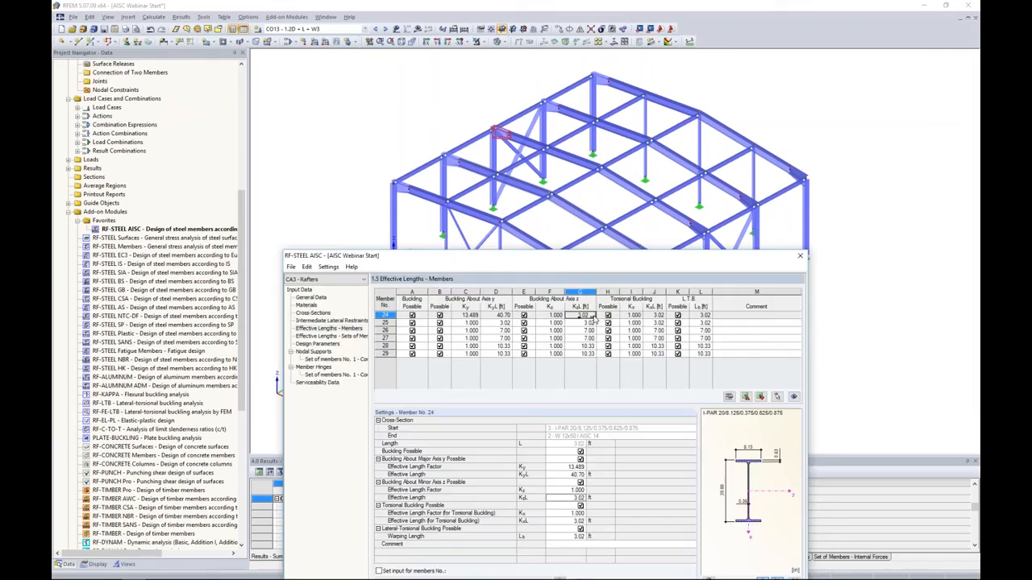
click(593, 316)
click(545, 149)
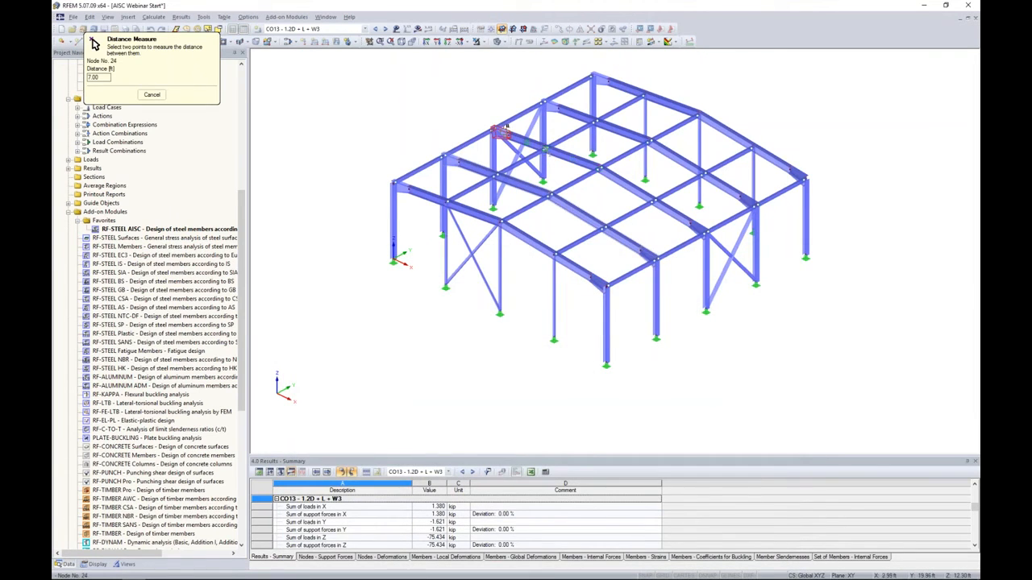
click(494, 130)
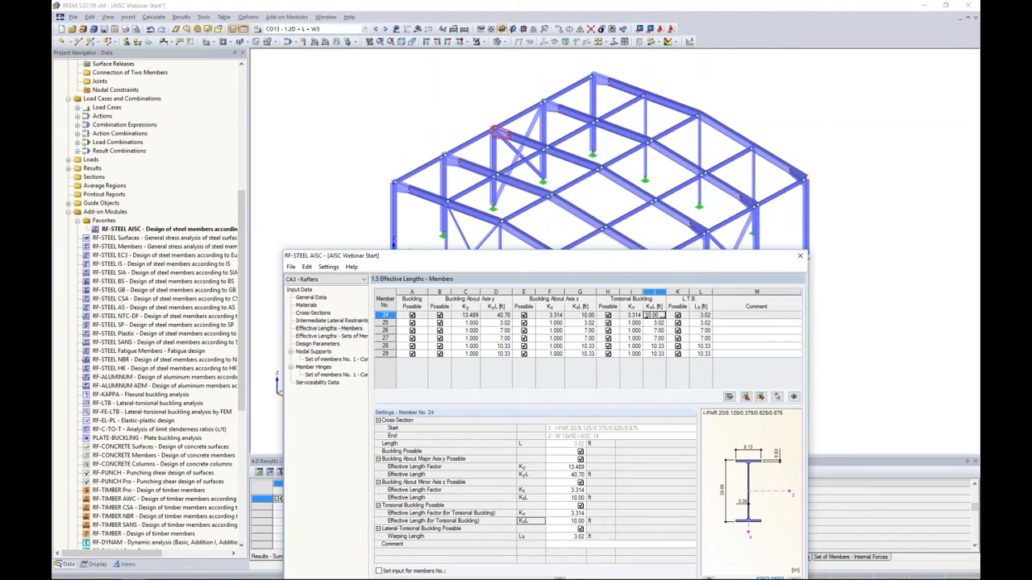
click(696, 315)
click(708, 316)
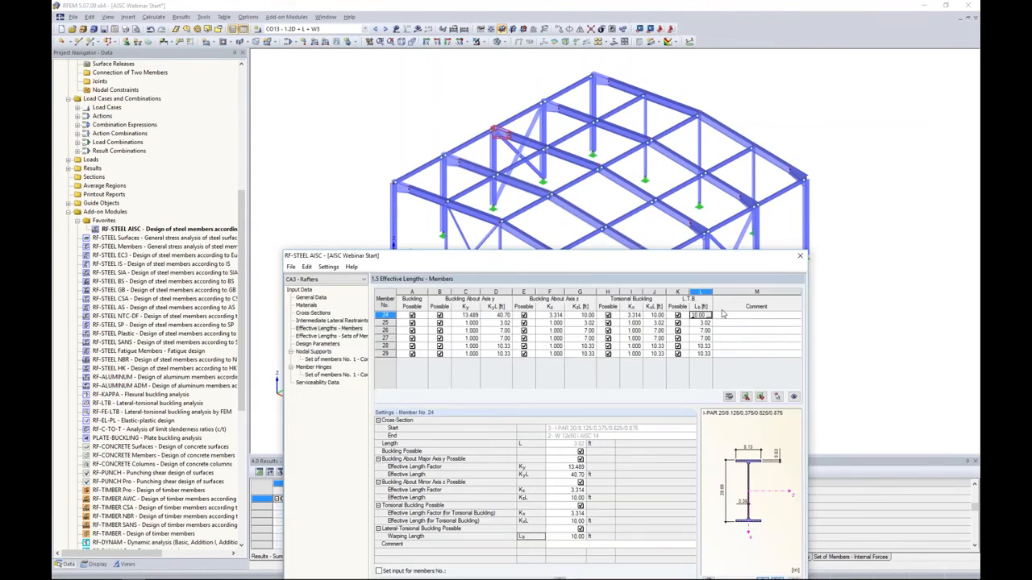
Step: Enable shared input for all members and apply the major-axis effective length KyL of 40.70 ft to rafter members 24-29
drag(690, 261, 705, 105)
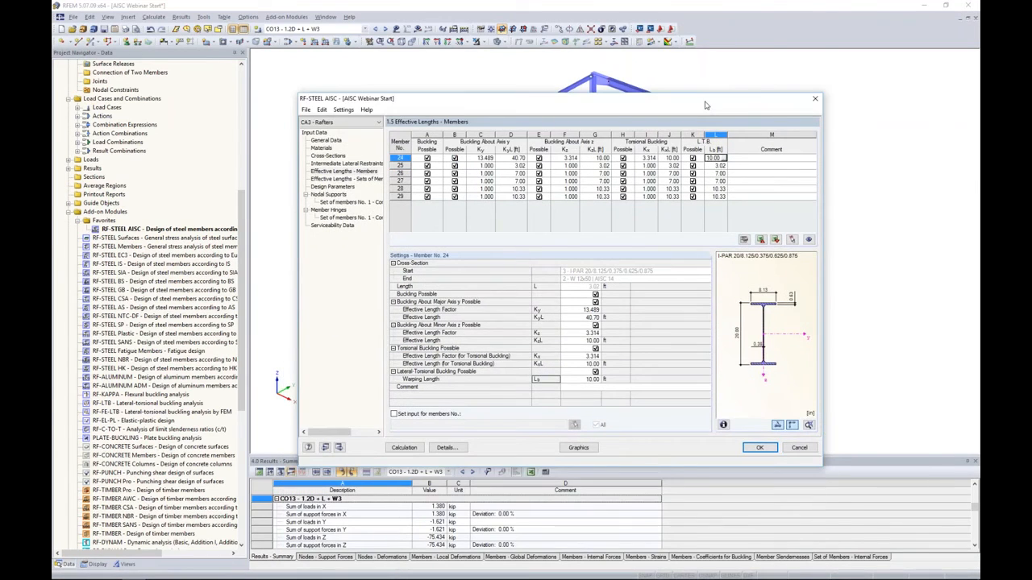
drag(613, 102, 608, 294)
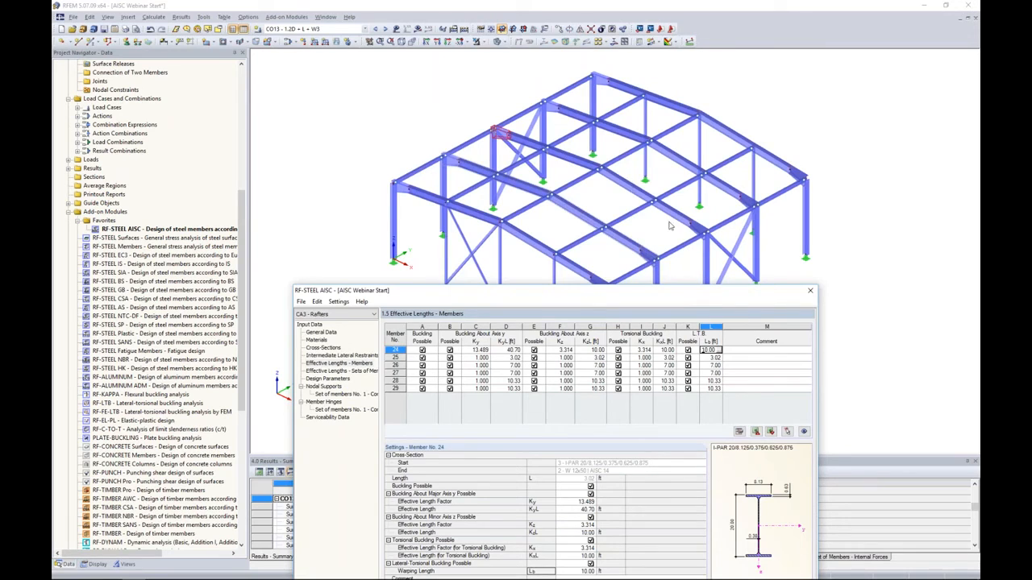
drag(687, 297, 714, 117)
click(416, 427)
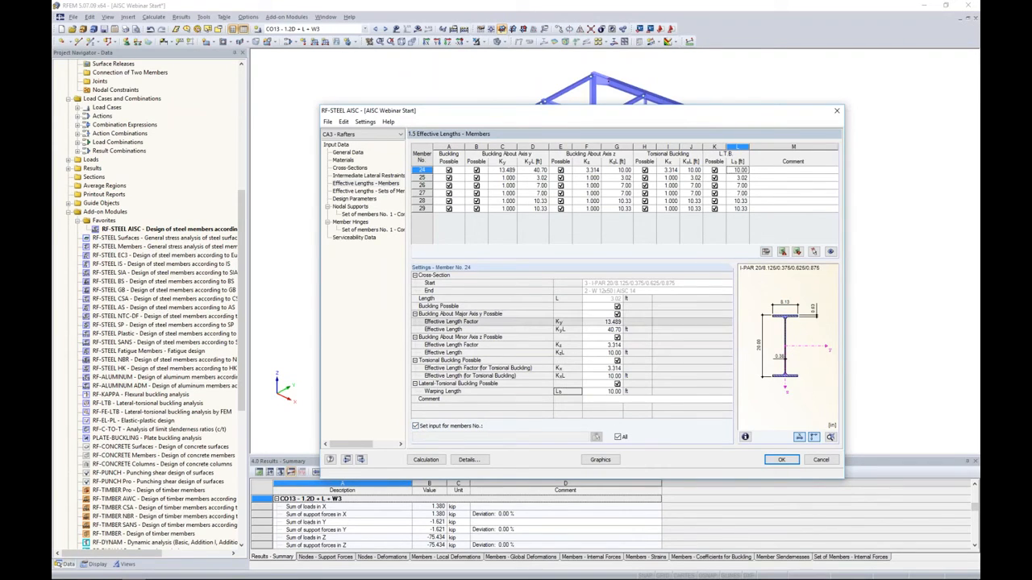
click(606, 329)
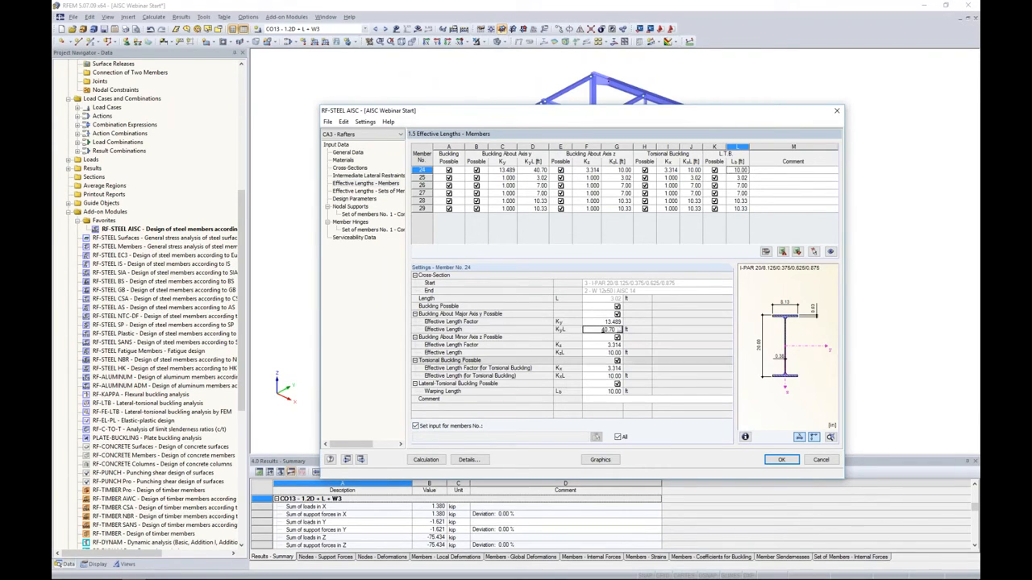
key(Return)
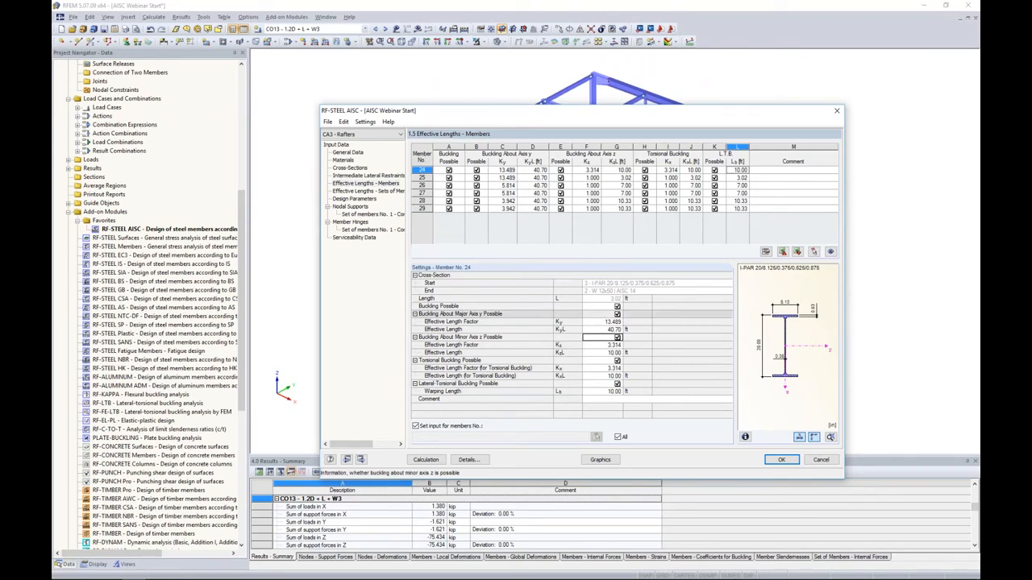
Step: Apply a length of 10 ft for minor-axis, torsional and lateral-torsional buckling to all rafter members
click(604, 352)
key(Down)
key(Down)
key(Down)
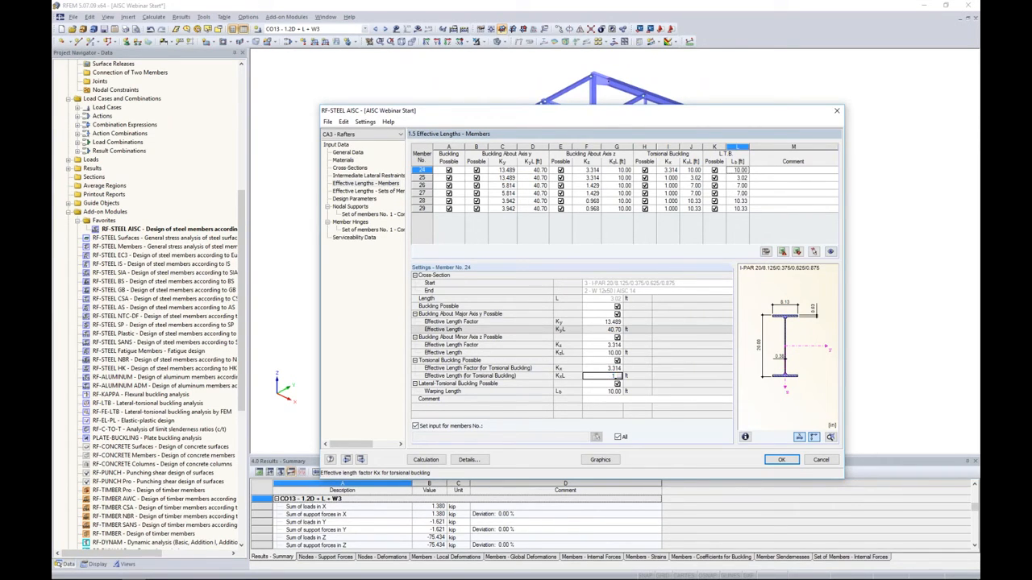
key(Down)
key(Down)
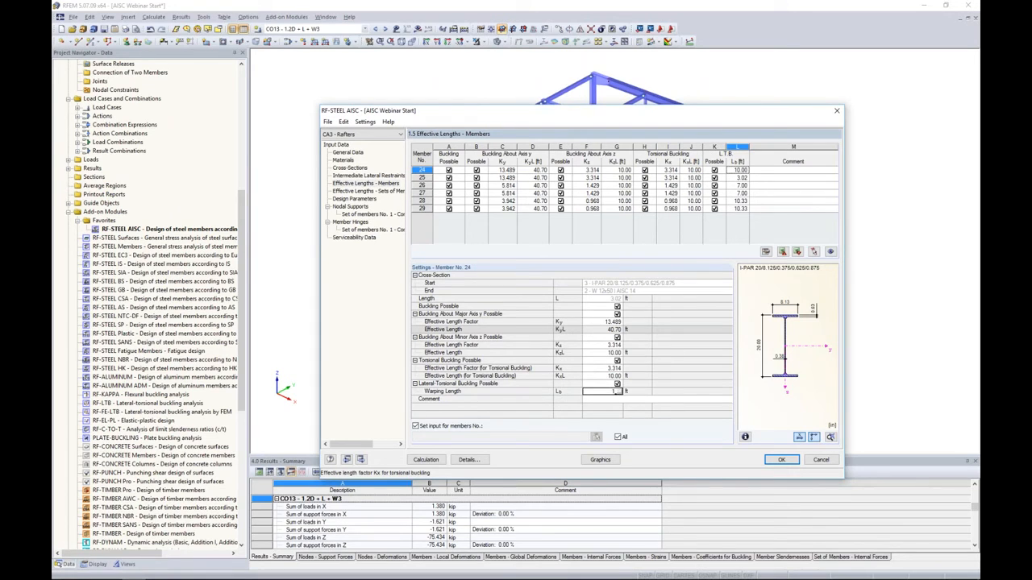
text(10.)
key(Down)
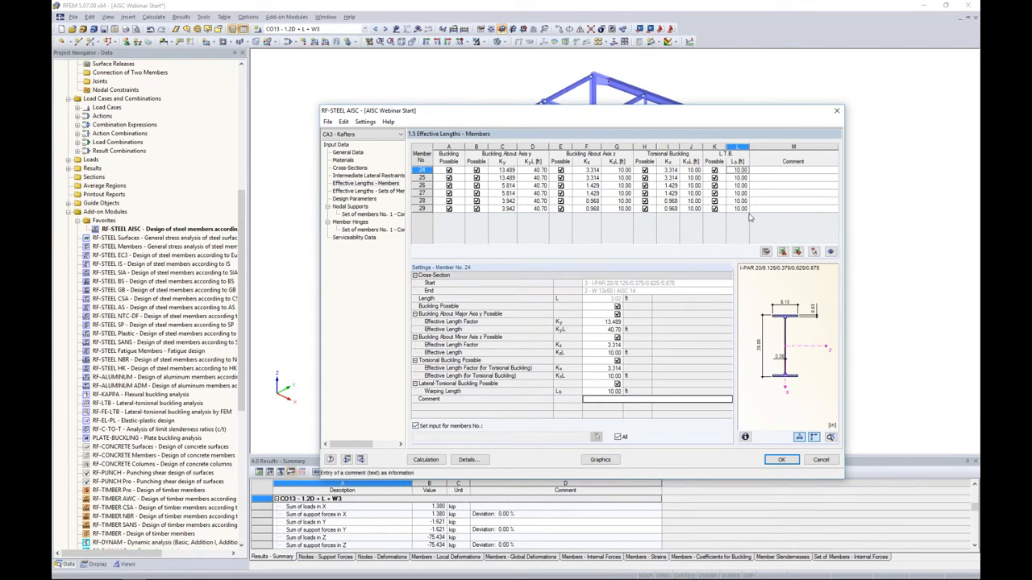
Step: Check the effective lengths of set of members no. 1 against its continuous rafter in the model
drag(670, 119, 649, 288)
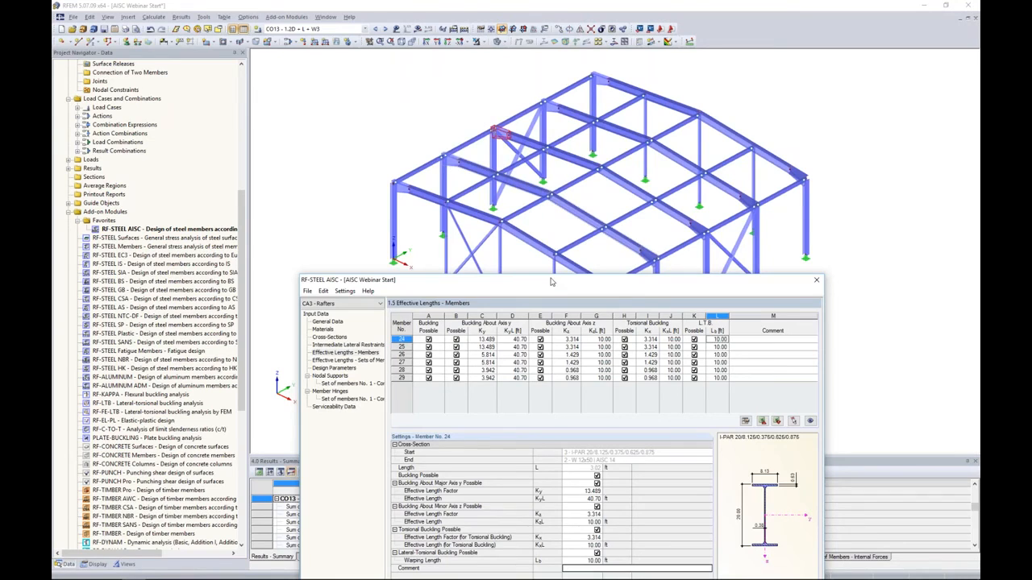
drag(551, 280, 573, 93)
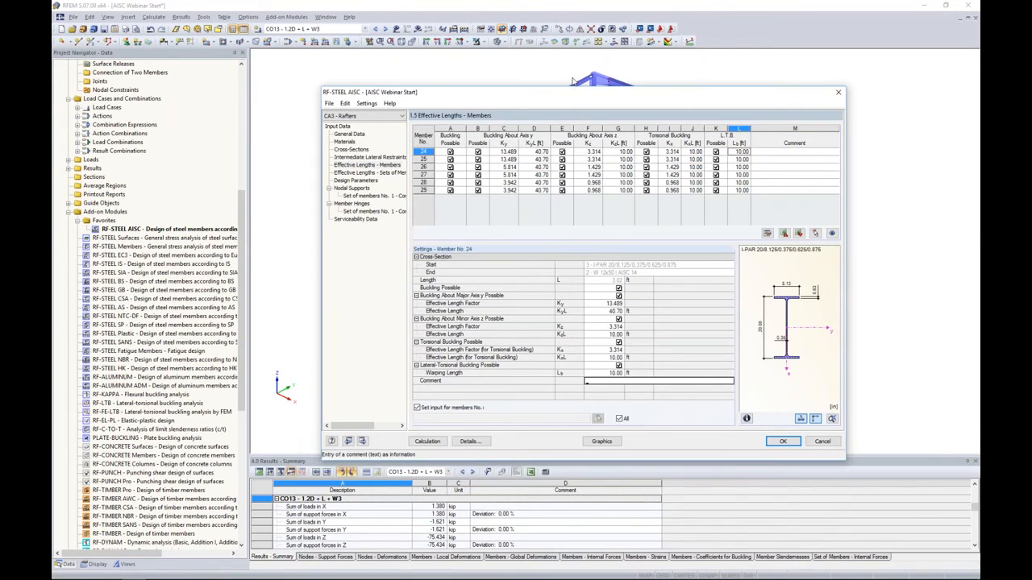
click(369, 172)
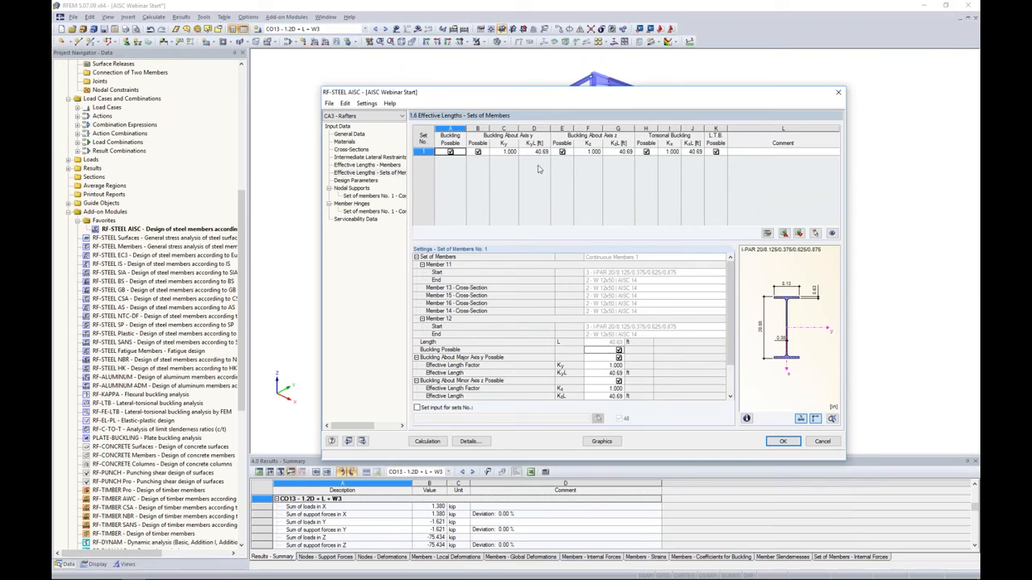
drag(495, 95, 490, 210)
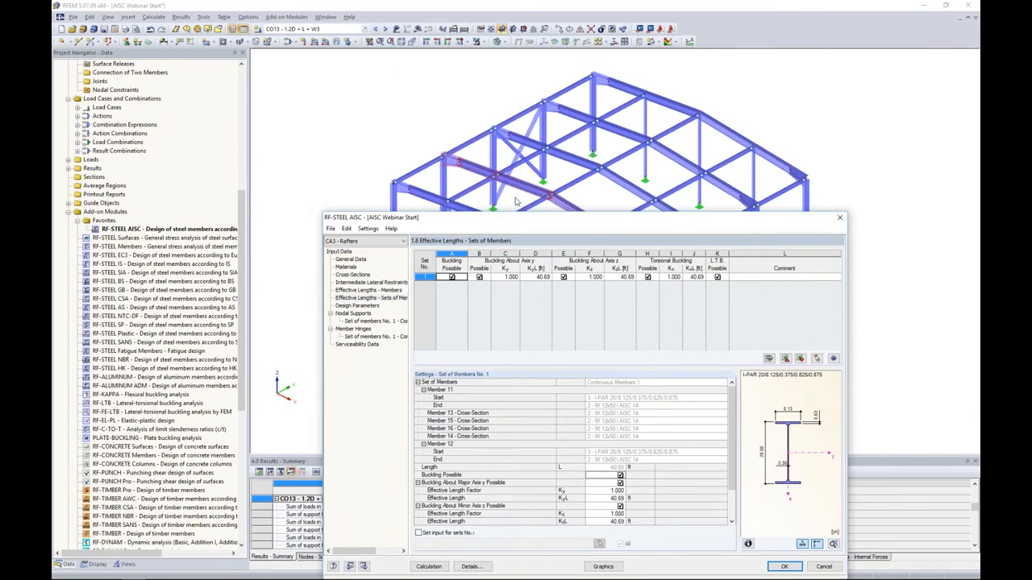
drag(607, 226, 606, 188)
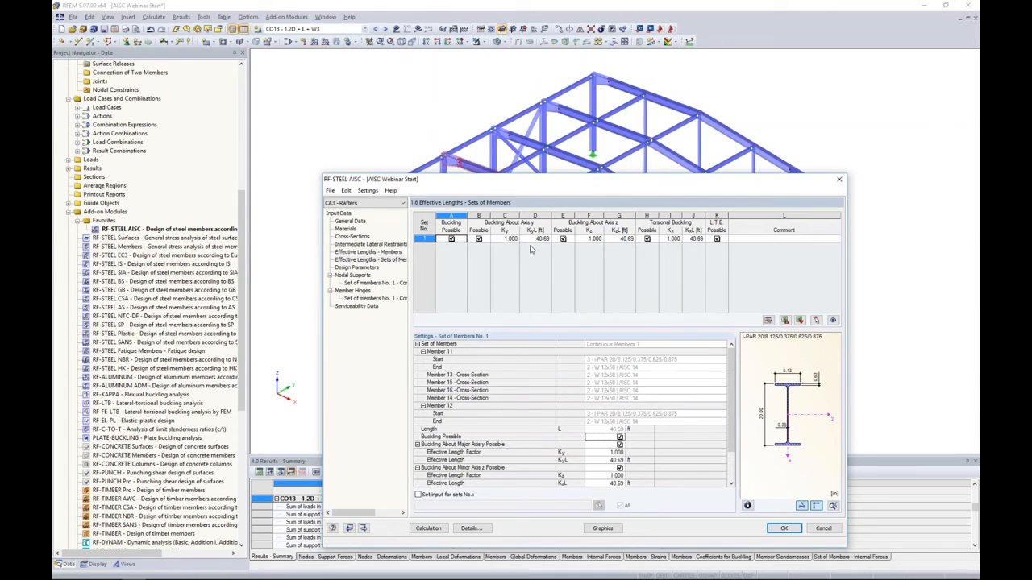
drag(534, 190, 515, 262)
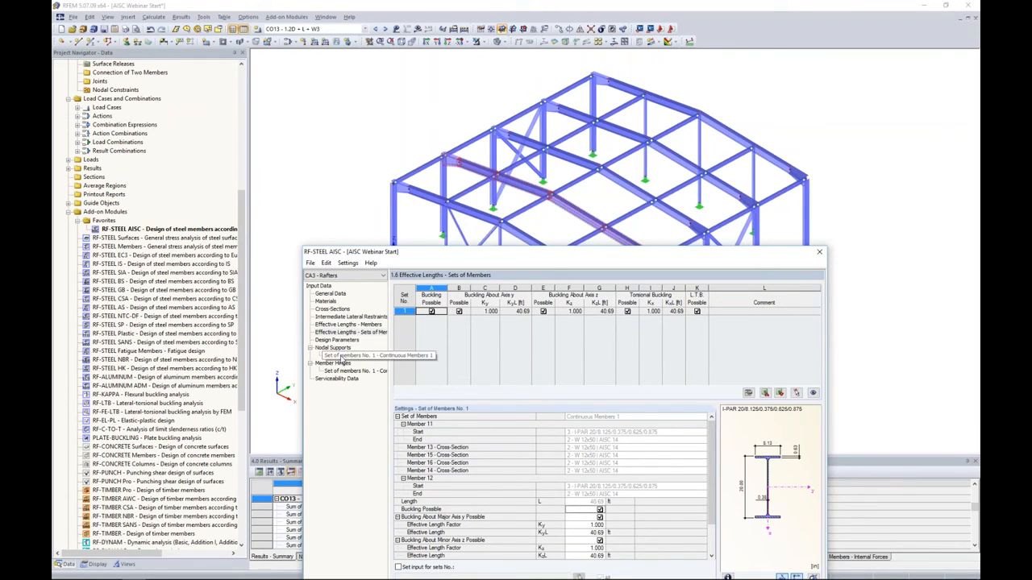
Step: Add nodal supports at nodes 17, 14 and 18, the intermediate purlin nodes of set of members no. 1, picking them in the model
click(342, 354)
drag(520, 260, 523, 297)
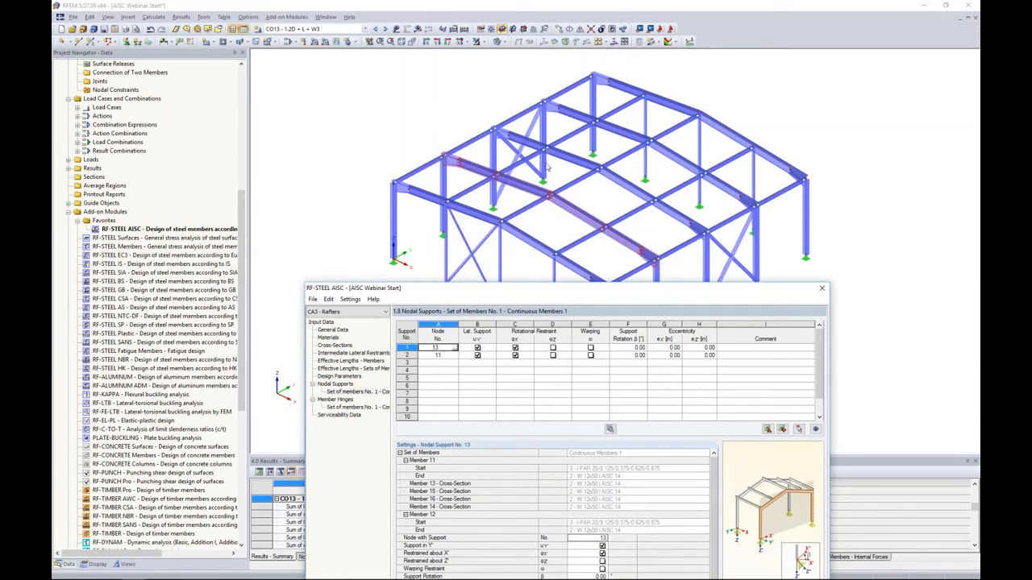
click(438, 370)
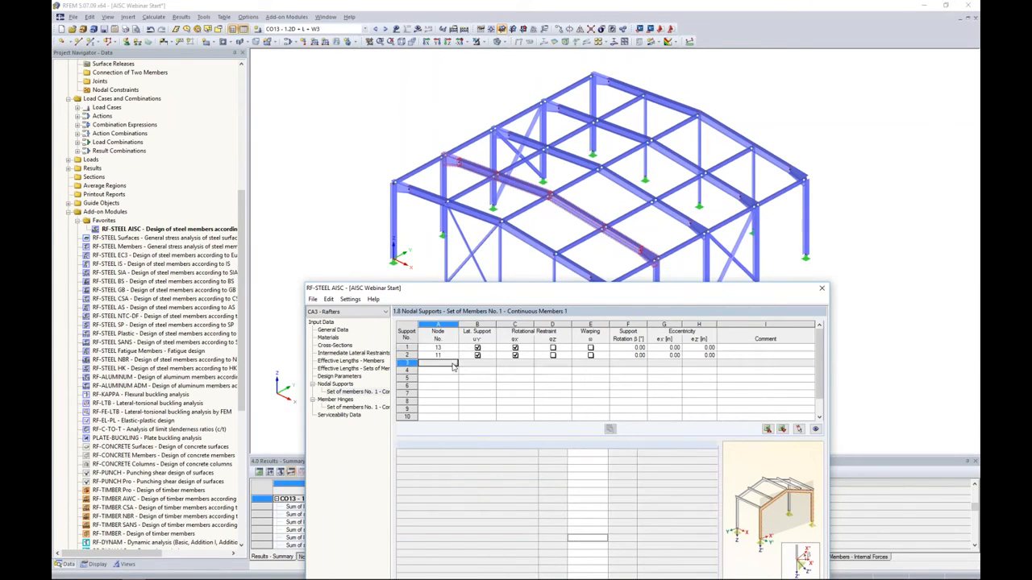
click(456, 370)
key(Escape)
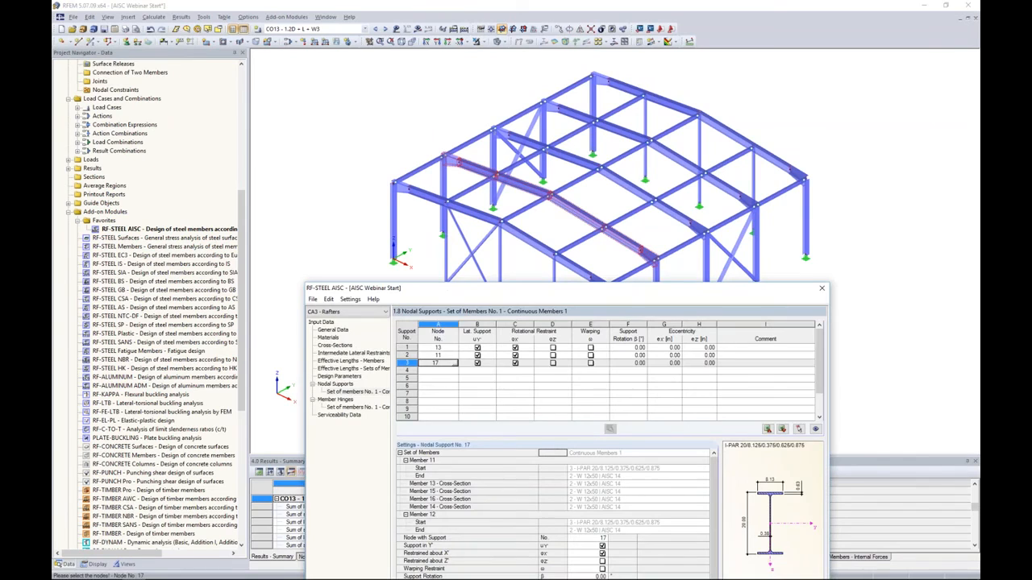
click(456, 372)
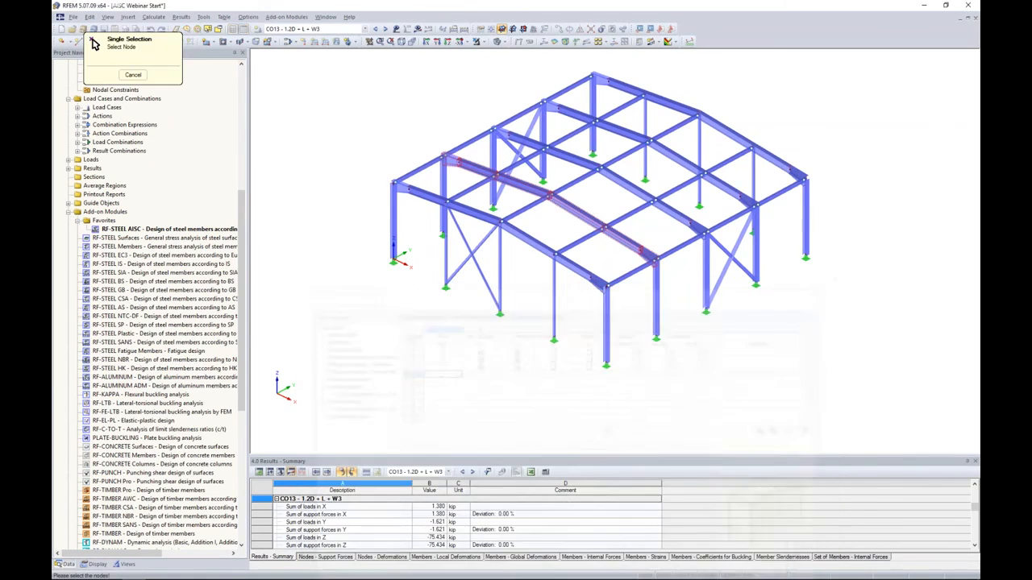
click(605, 228)
click(443, 381)
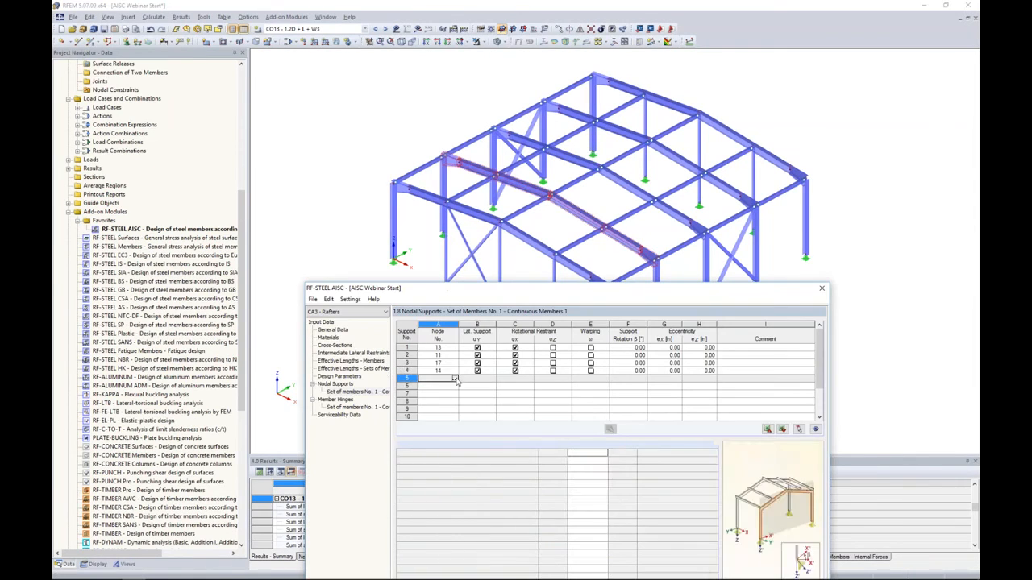
click(456, 379)
click(640, 251)
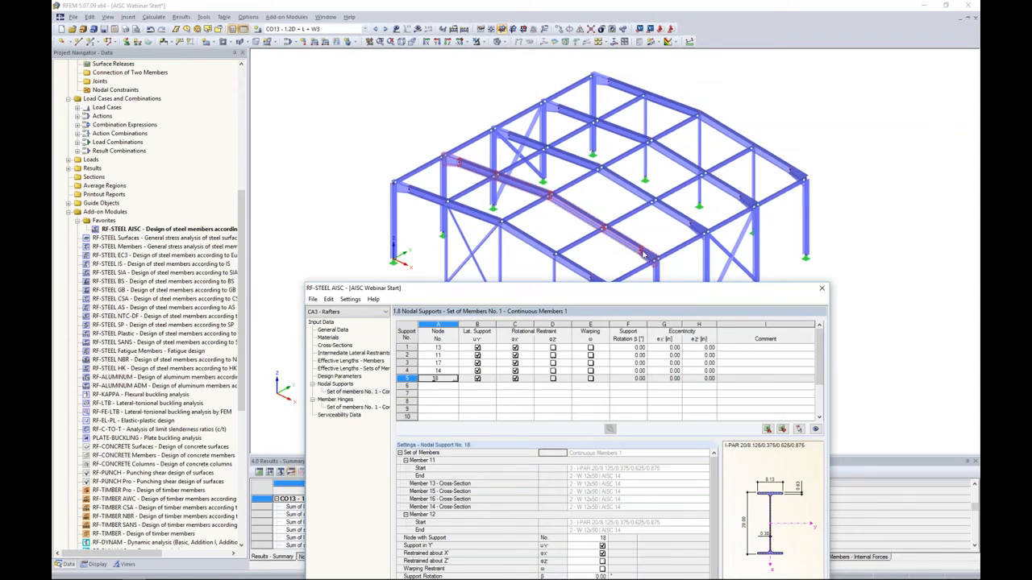
Step: Examine the warp spring stiffening types available for the warping restraint of the nodal support at node 13
drag(614, 288, 629, 104)
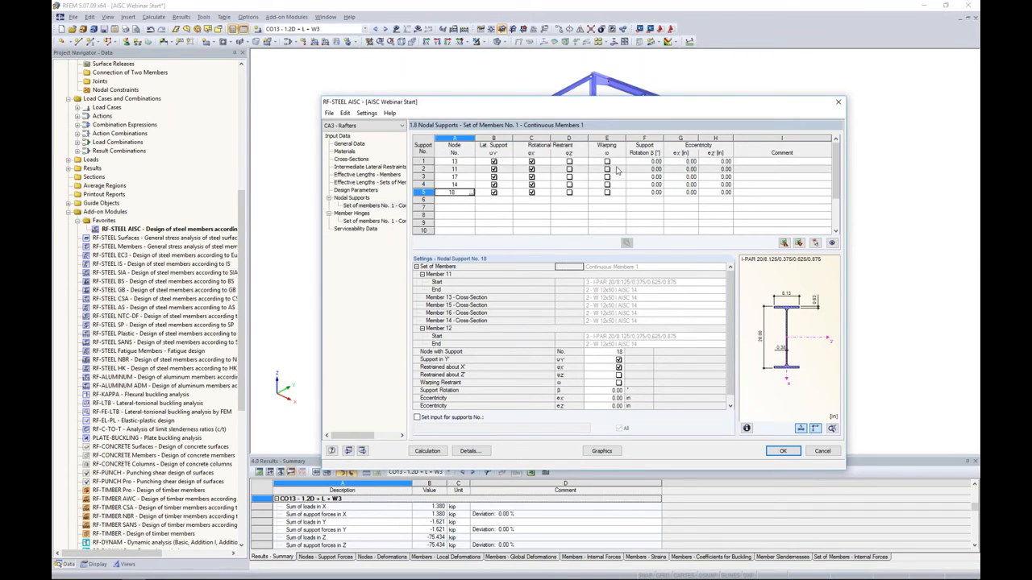
drag(620, 109, 613, 177)
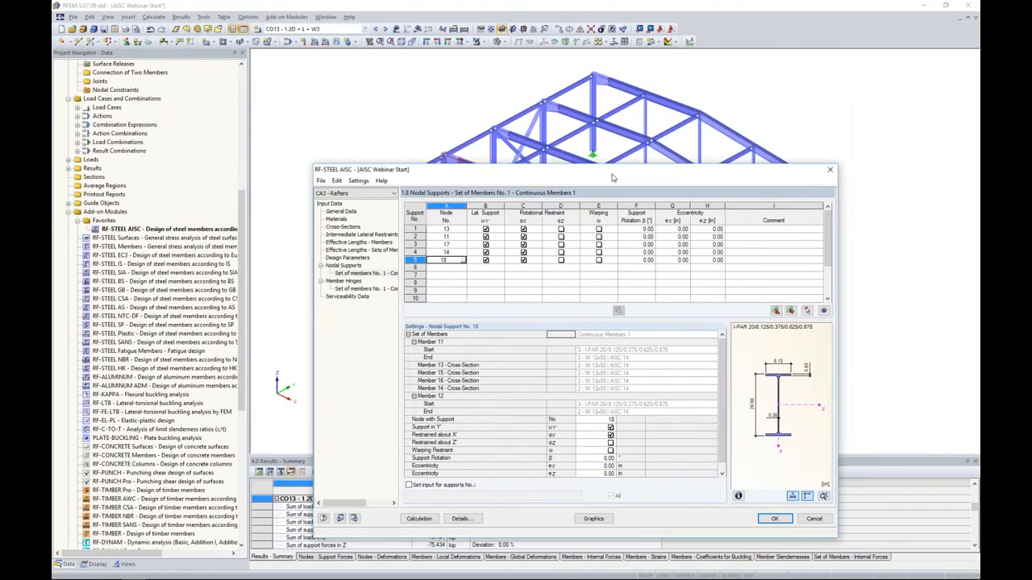
click(607, 231)
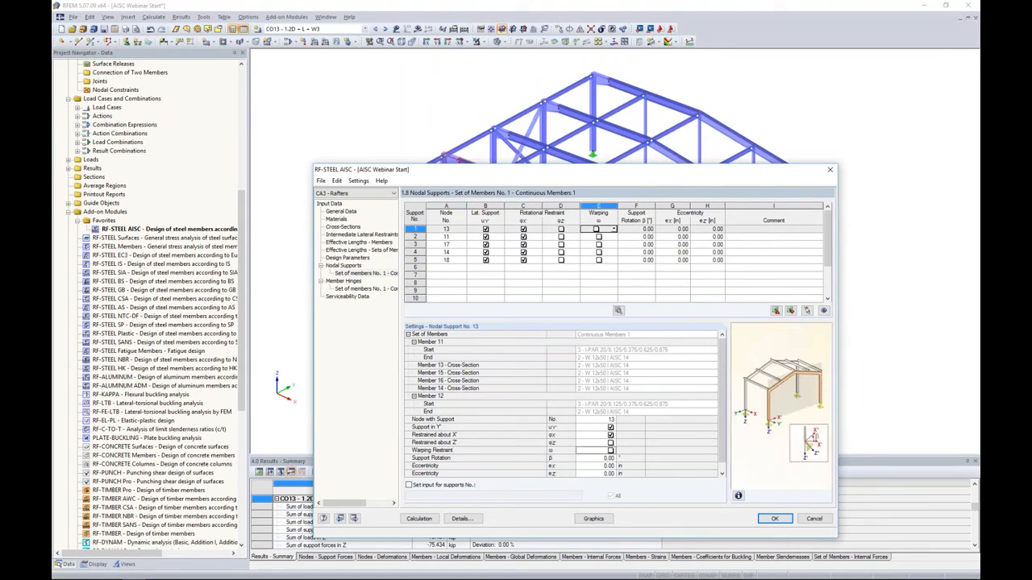
click(619, 311)
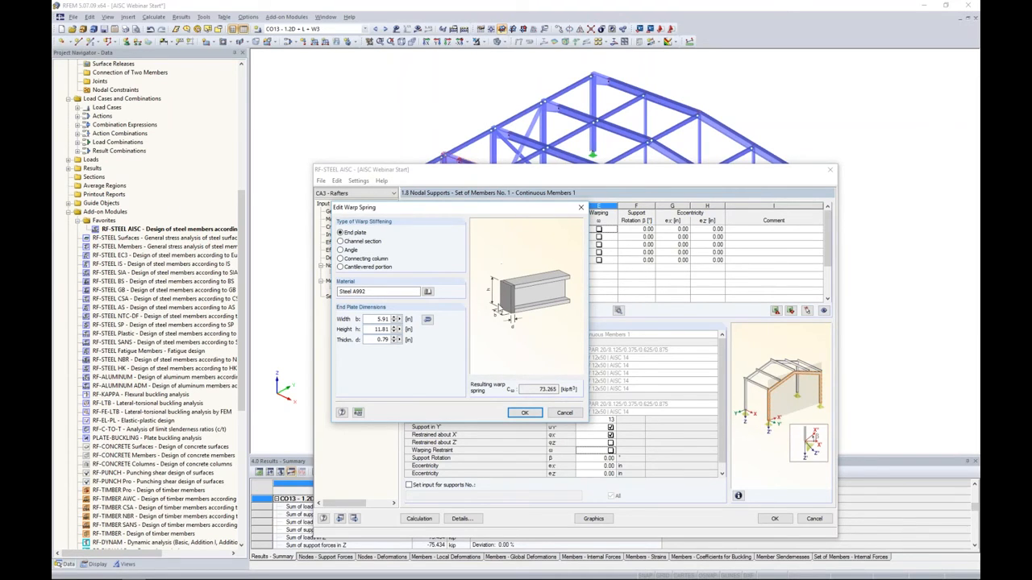
click(555, 413)
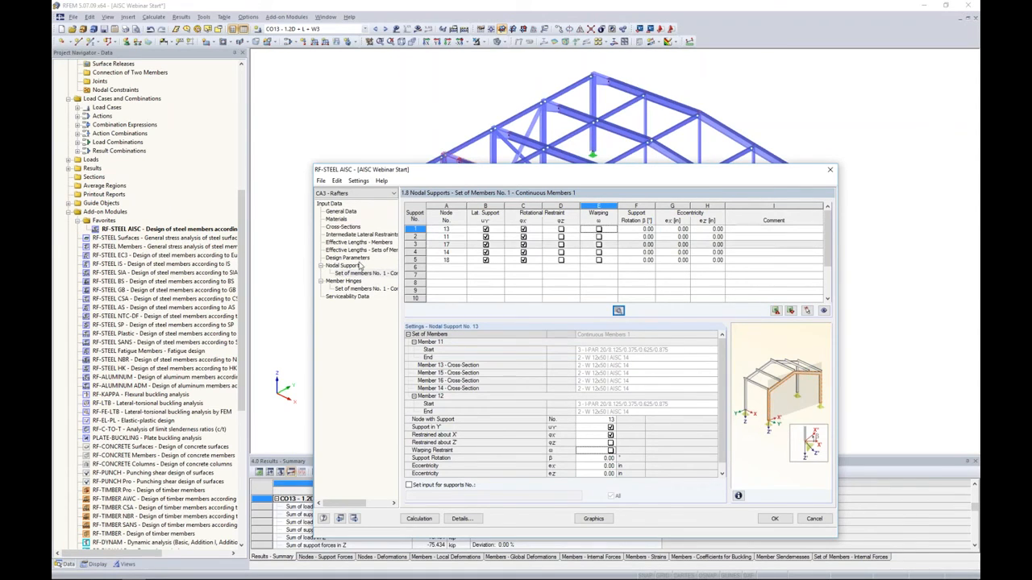
Step: Look over the member hinges input for set of members no. 1 and recheck the set's effective lengths
drag(575, 172, 540, 126)
click(375, 240)
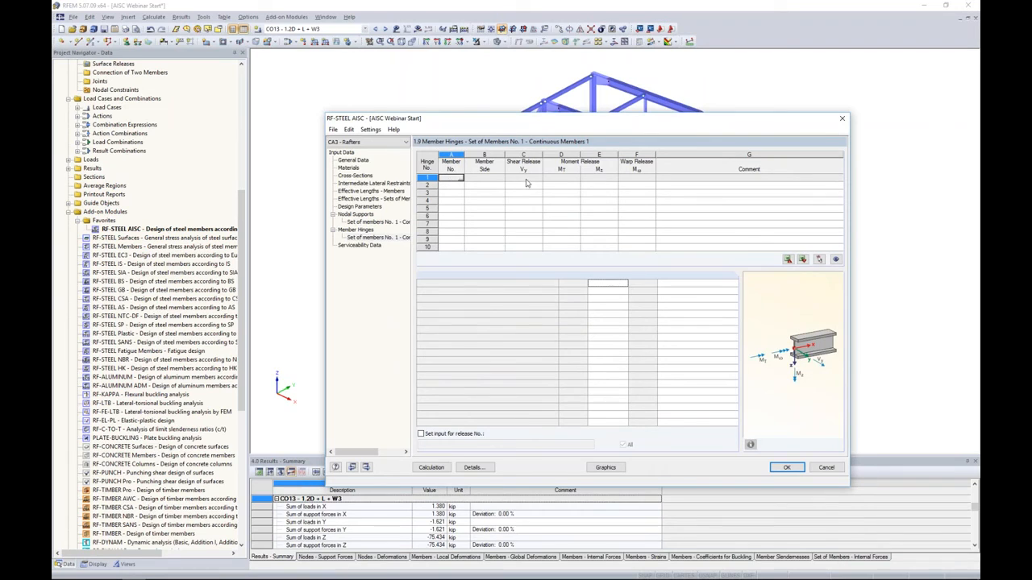
drag(627, 120, 633, 183)
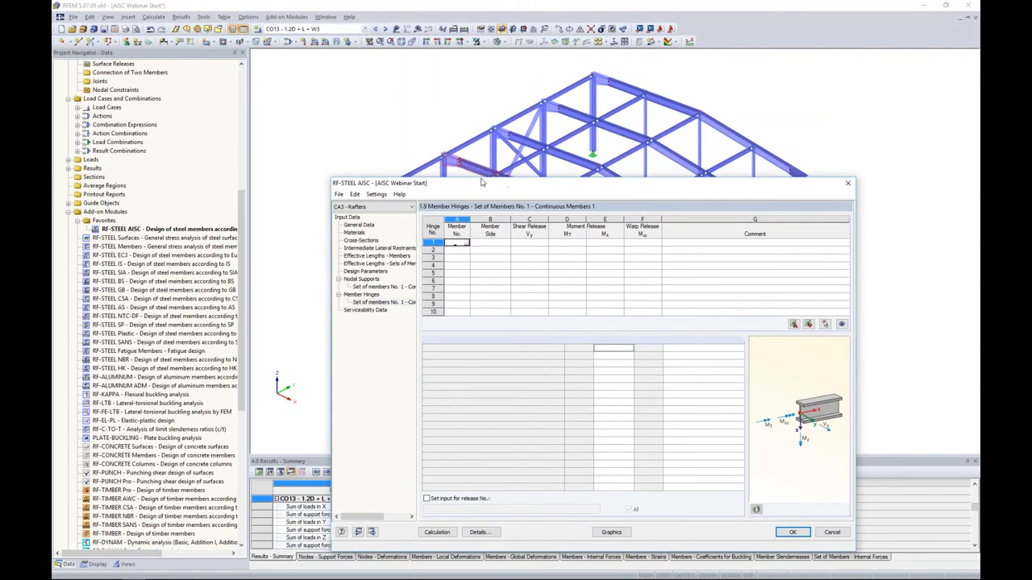
click(367, 264)
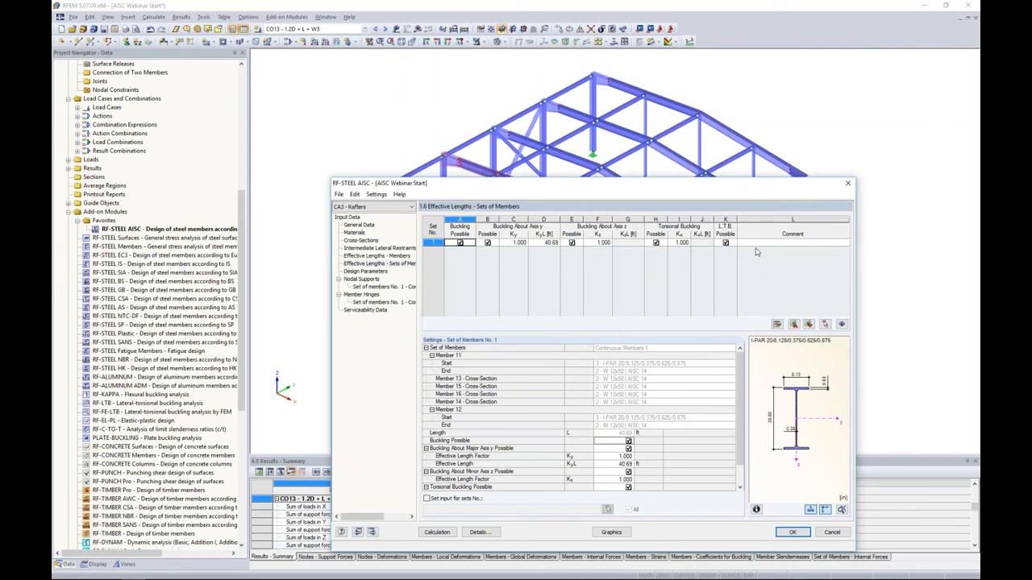
drag(726, 185, 729, 99)
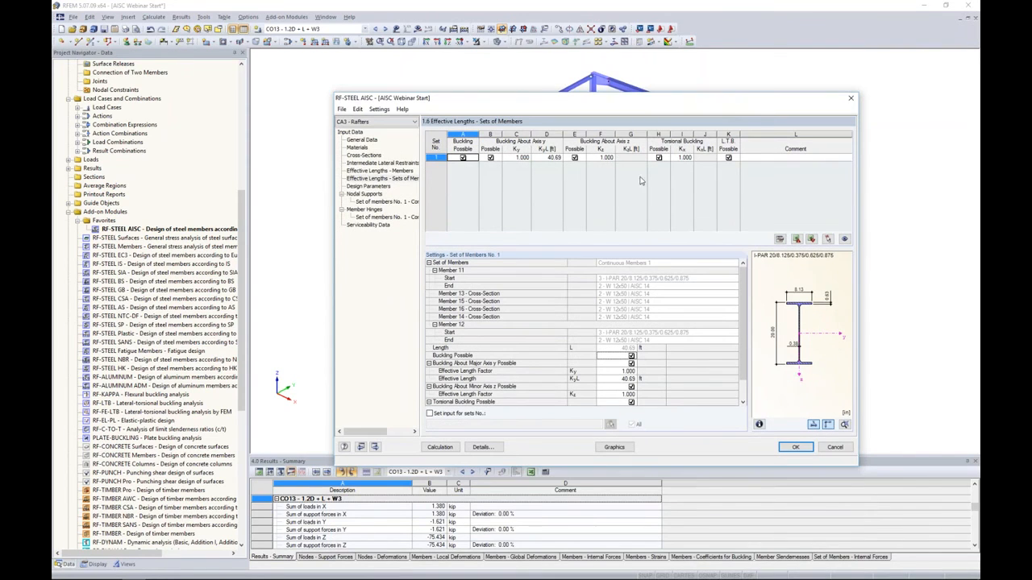
mouse_move(622, 102)
mouse_down()
mouse_move(650, 161)
mouse_move(586, 38)
mouse_move(627, 97)
mouse_up()
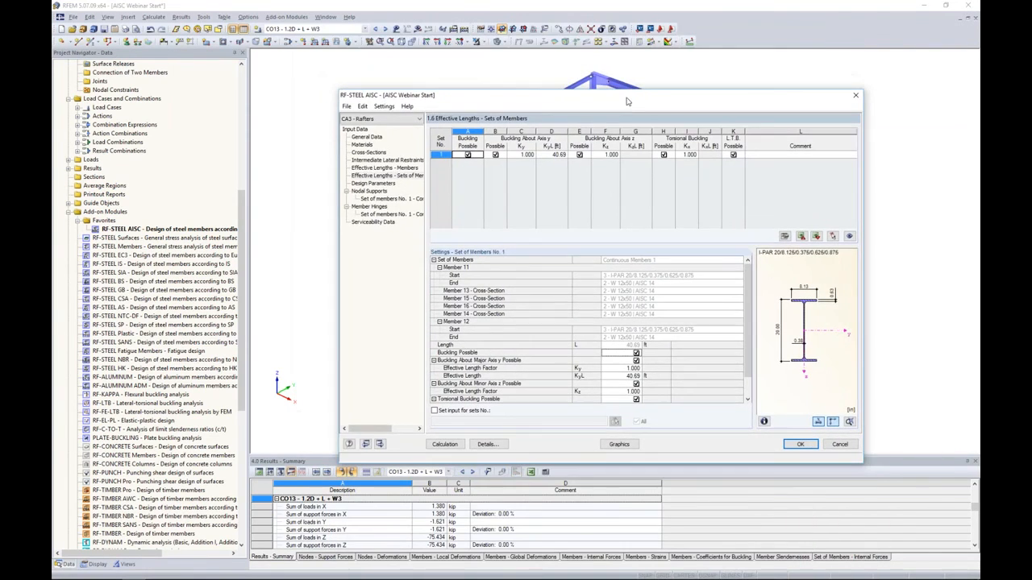
Step: Review the design parameters with shared input enabled for all members, examining the modification factor Cb options of member 11
click(373, 183)
click(471, 154)
click(487, 154)
click(481, 170)
click(435, 410)
click(624, 283)
click(638, 283)
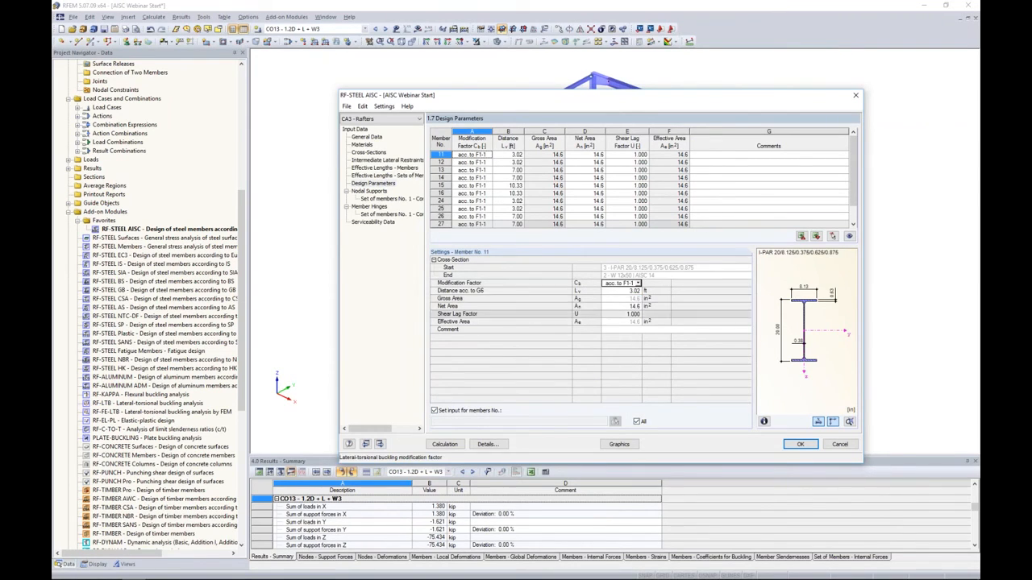
Step: Add a serviceability entry referring to Set of Members no. 1
click(373, 223)
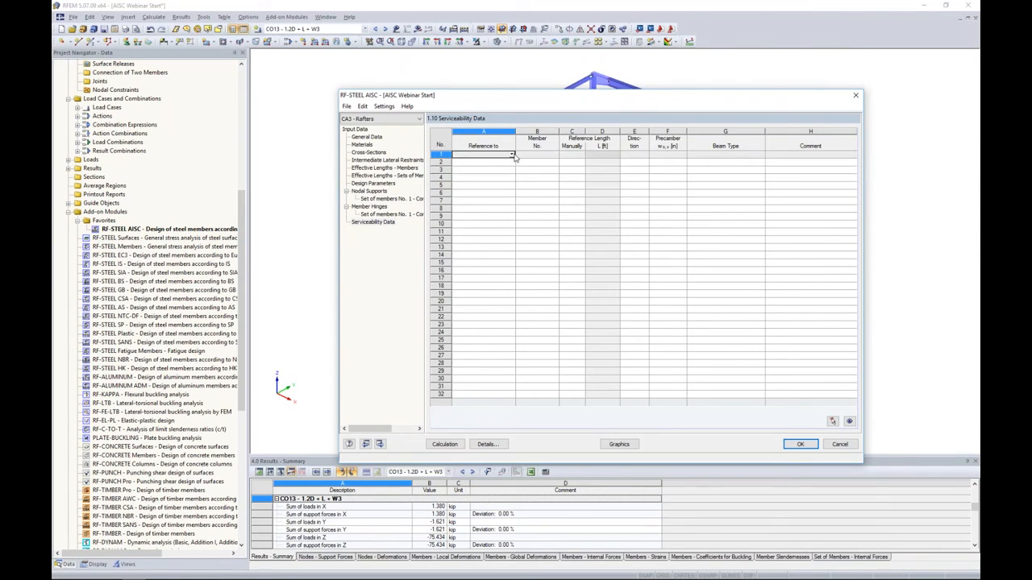
click(510, 155)
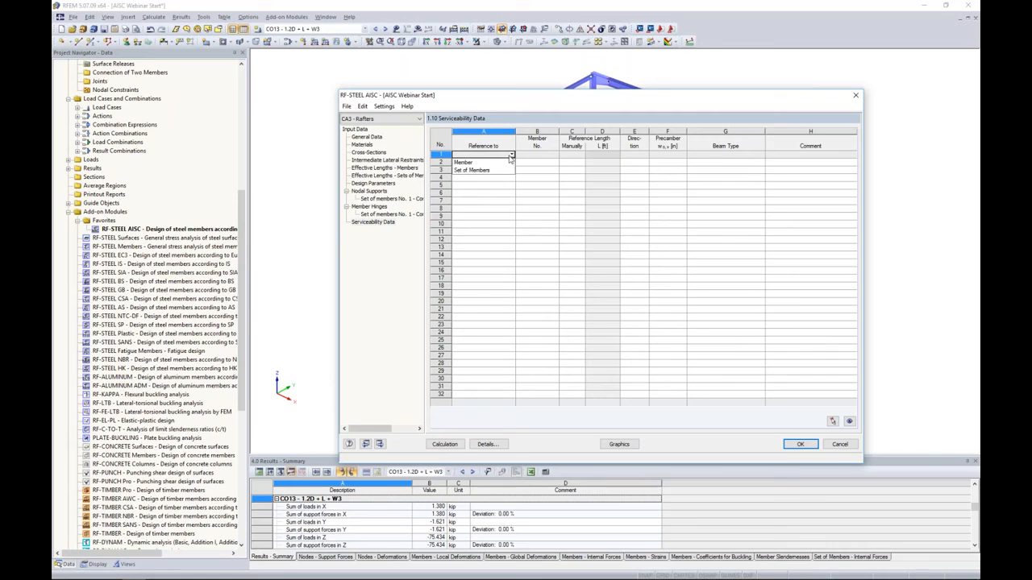
click(492, 171)
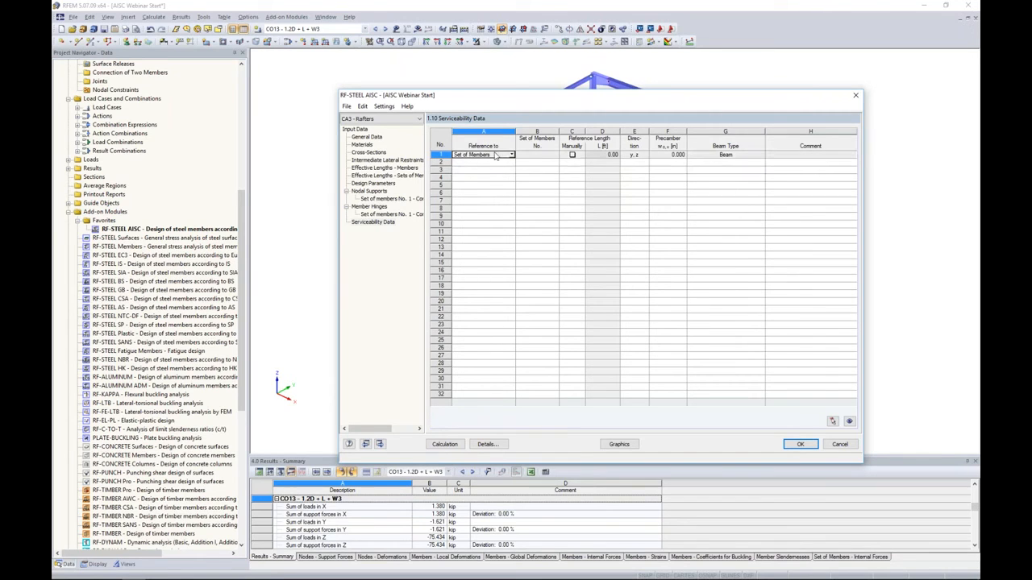
click(533, 154)
click(555, 154)
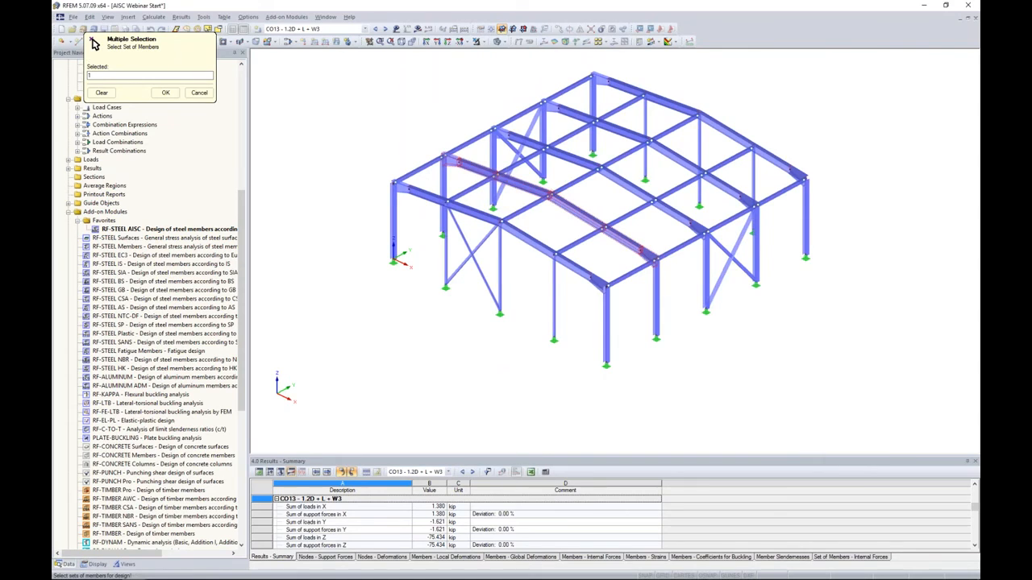
click(166, 93)
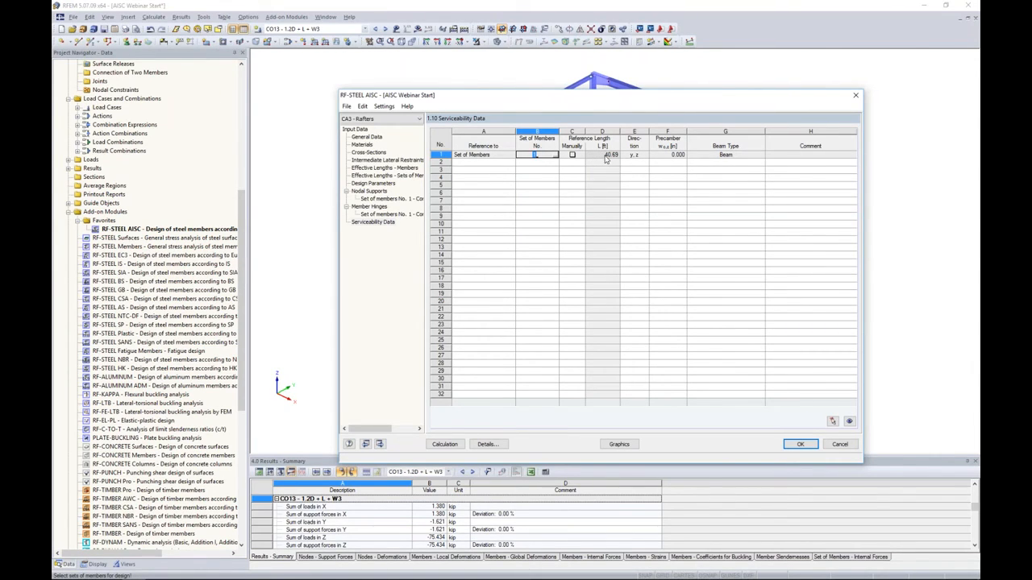
Step: Add serviceability entries of type Member for rafter members 24-29, selecting them in the model
click(500, 164)
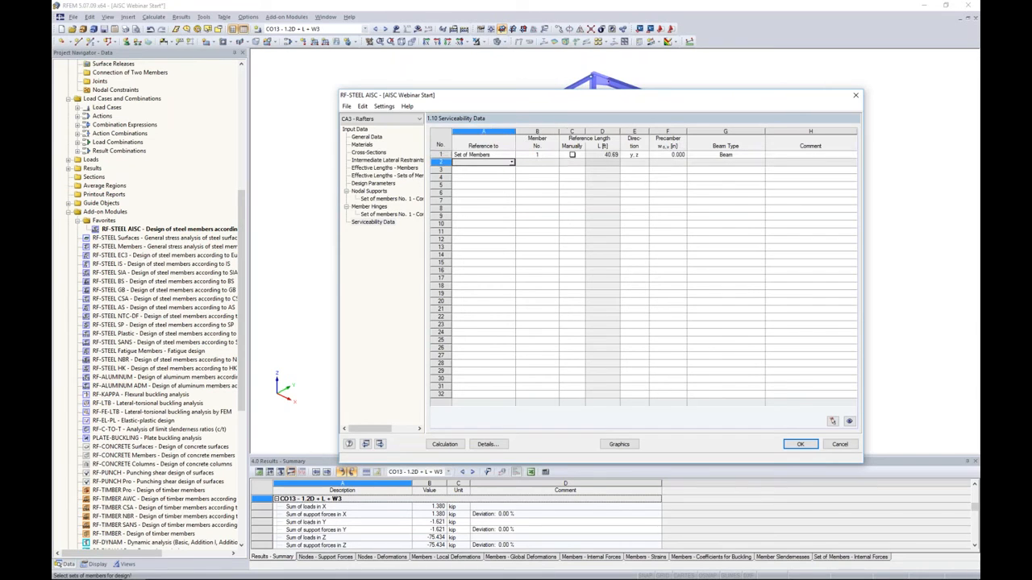
click(512, 164)
click(500, 174)
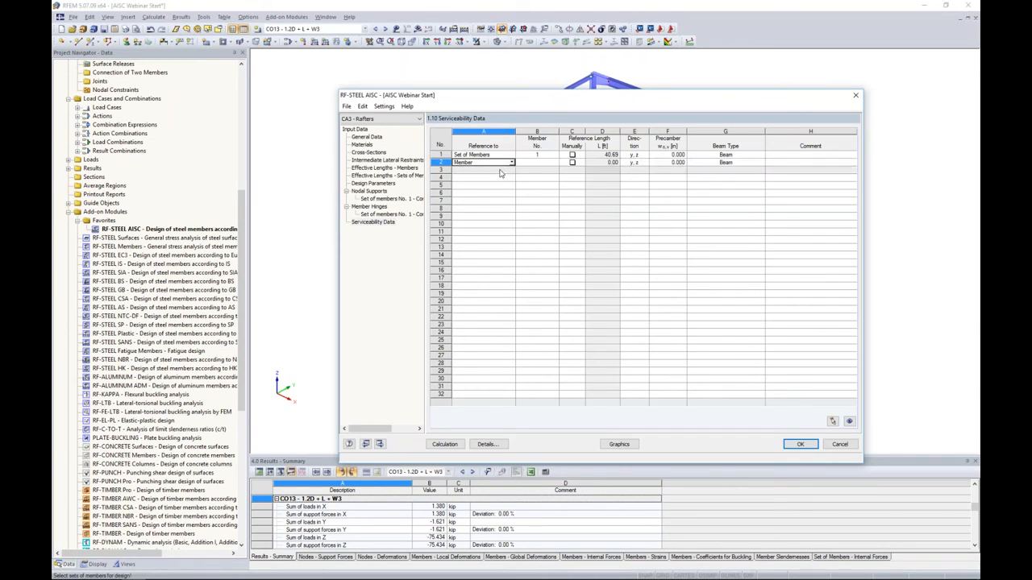
click(555, 163)
click(555, 163)
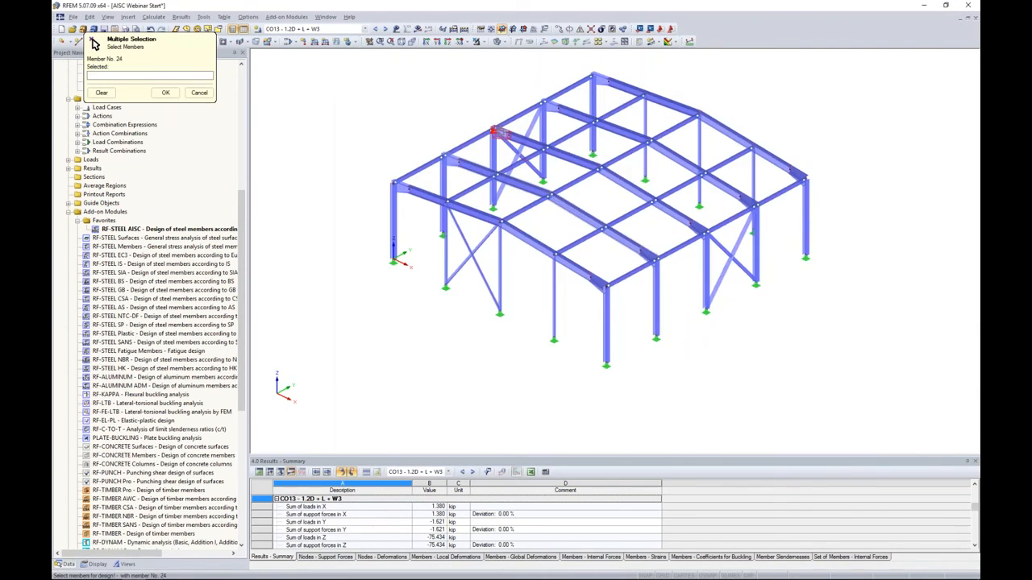
click(512, 134)
click(569, 157)
click(624, 184)
click(673, 211)
click(695, 224)
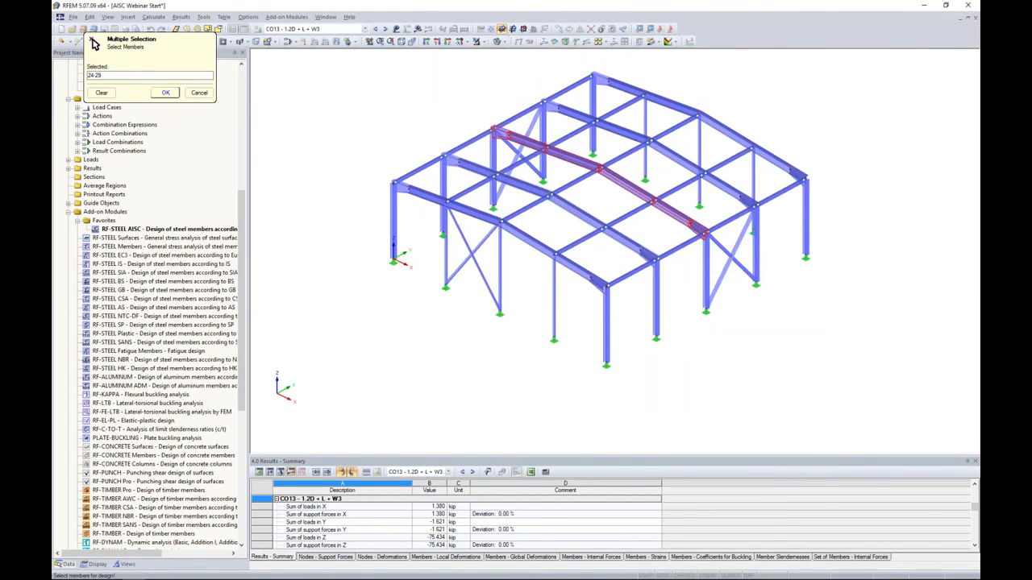
key(Return)
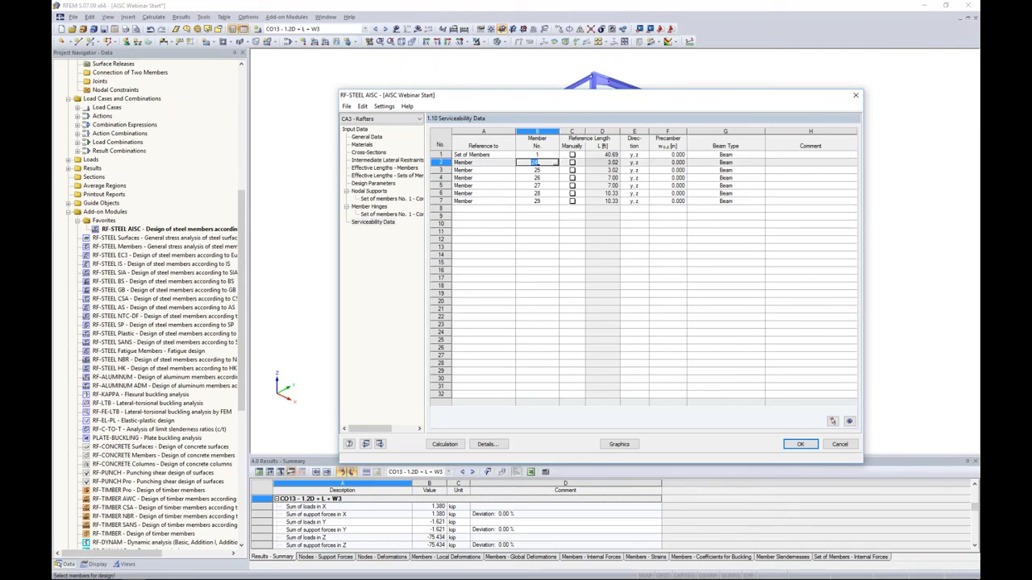
Step: Enable manual definition of the serviceability reference length for members 24-29
click(573, 163)
click(572, 170)
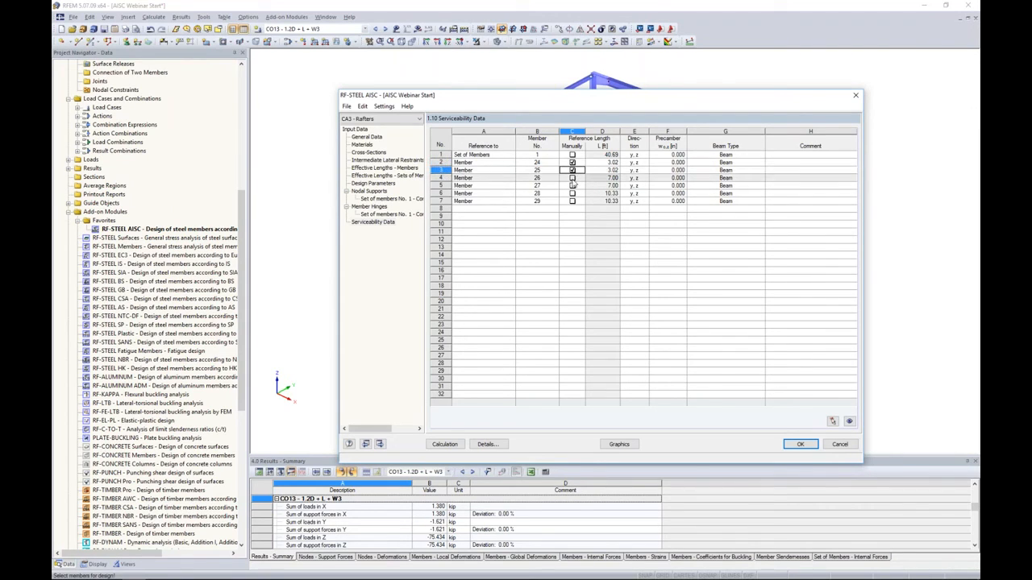
click(573, 178)
click(572, 186)
click(573, 194)
click(572, 201)
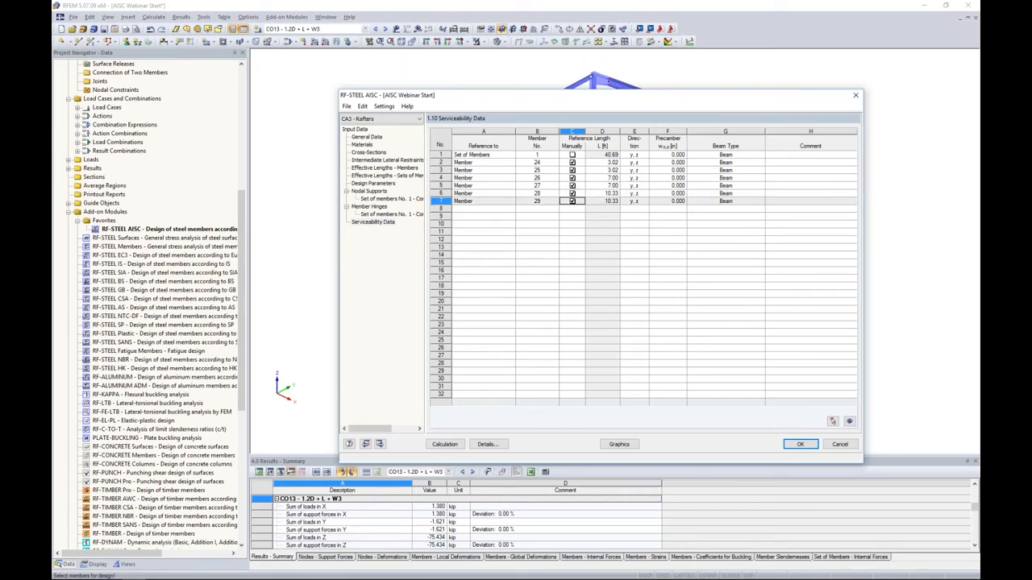
Step: Set the serviceability reference length of members 24-29 to 40.69 ft each
click(603, 163)
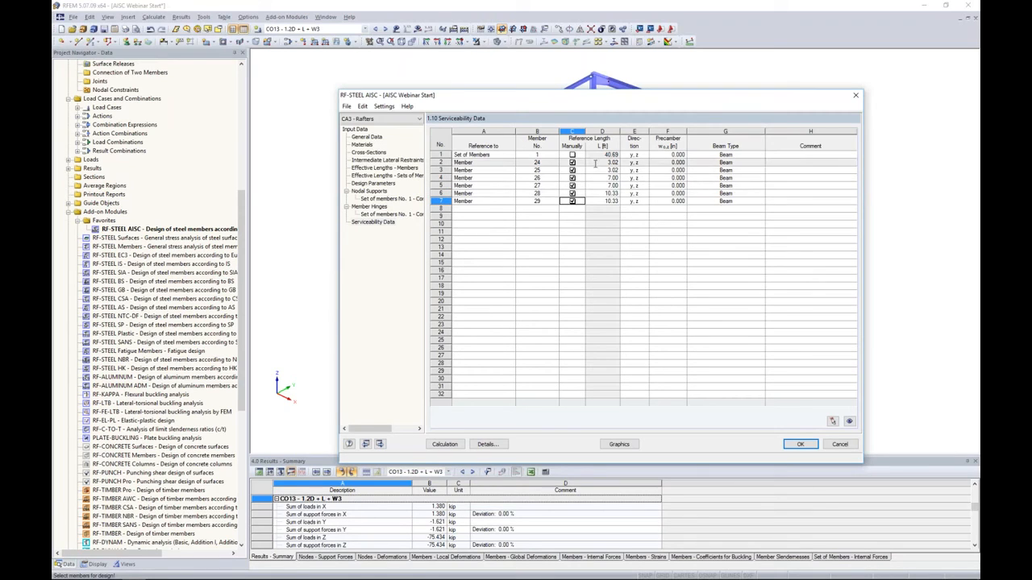
click(604, 163)
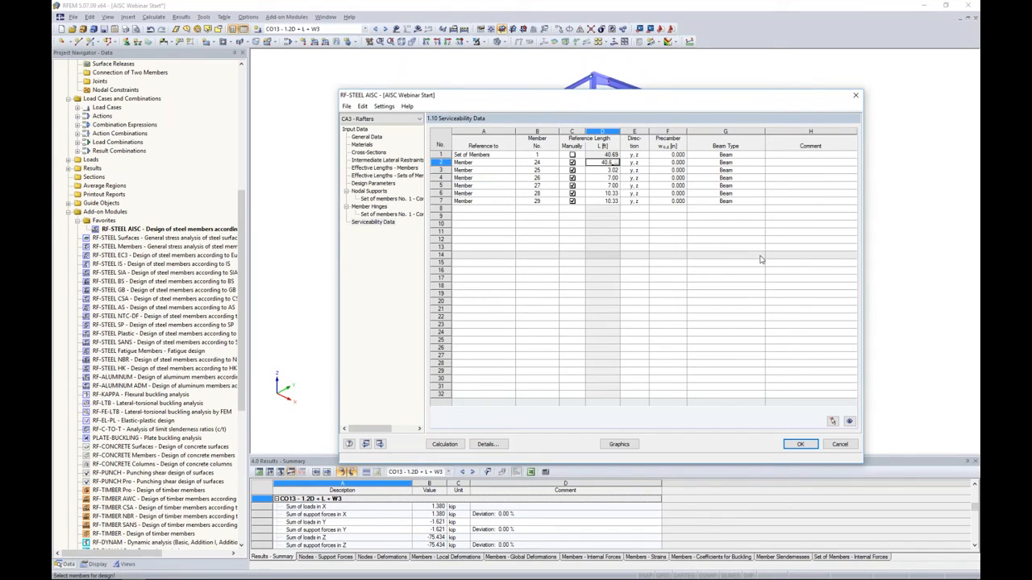
text(40.69)
key(Return)
text(40.69)
key(Return)
key(ctrl+v)
key(Return)
key(ctrl+v)
key(Return)
text(40.69)
key(Return)
text(40.69)
key(Return)
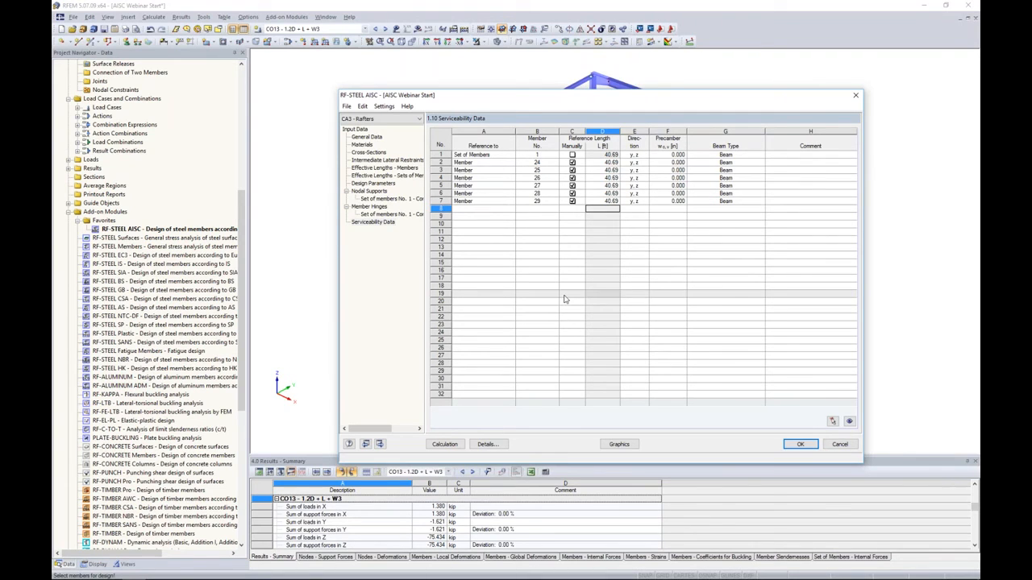
Step: Check the deflection limits and deformation reference in the LRFD 2010 design details, and run the calculation of the rafters case
click(485, 444)
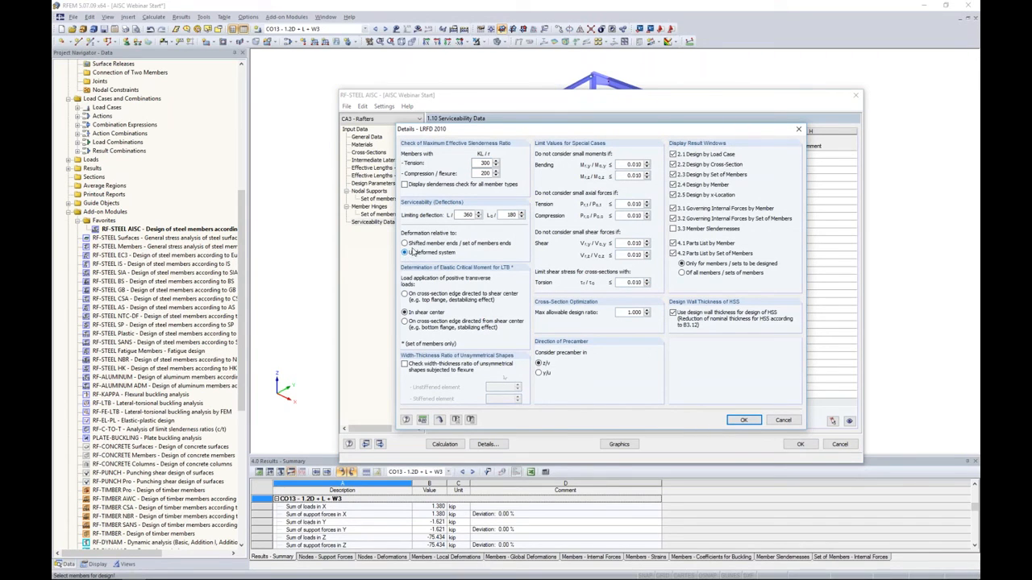
drag(509, 131, 499, 234)
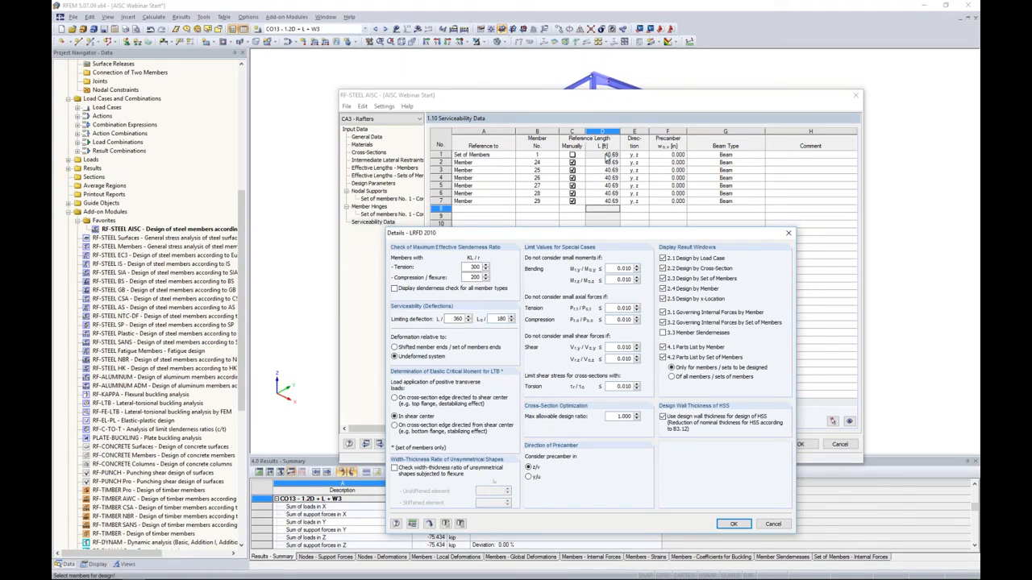
click(733, 524)
click(444, 444)
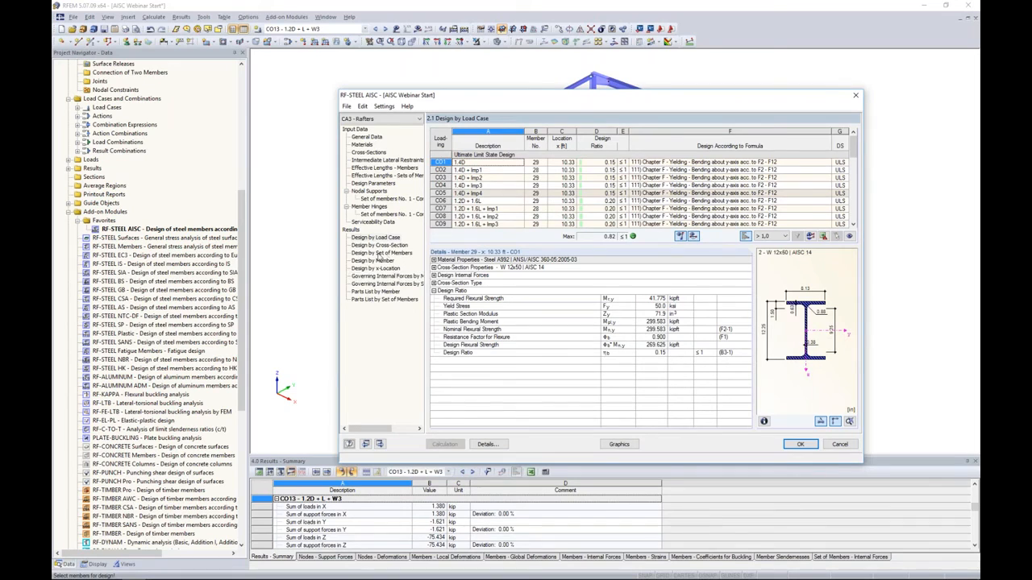
Step: Review the rafters' design results by set of members and by member, and display them graphically on the model
click(379, 254)
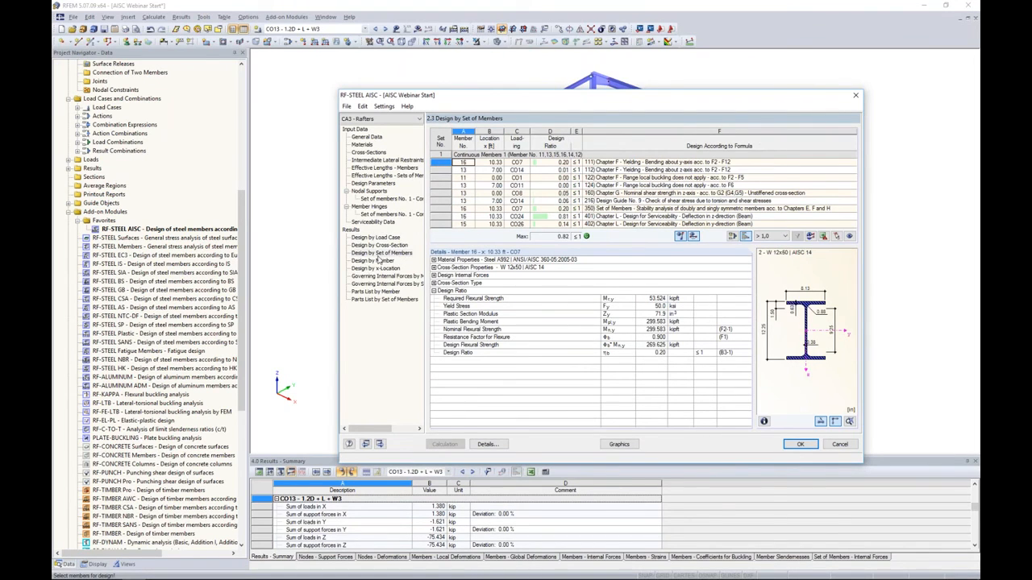
click(375, 261)
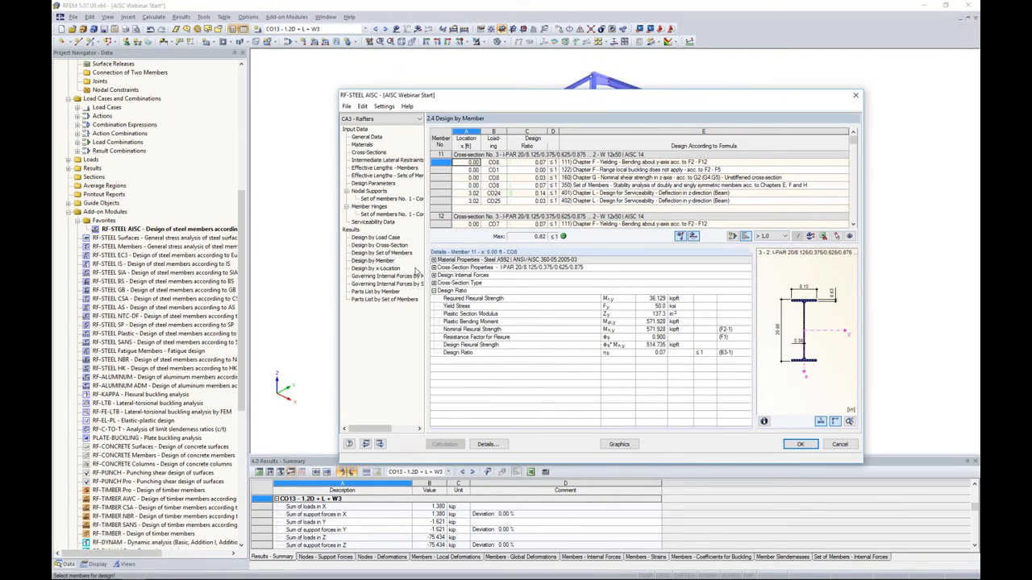
click(617, 445)
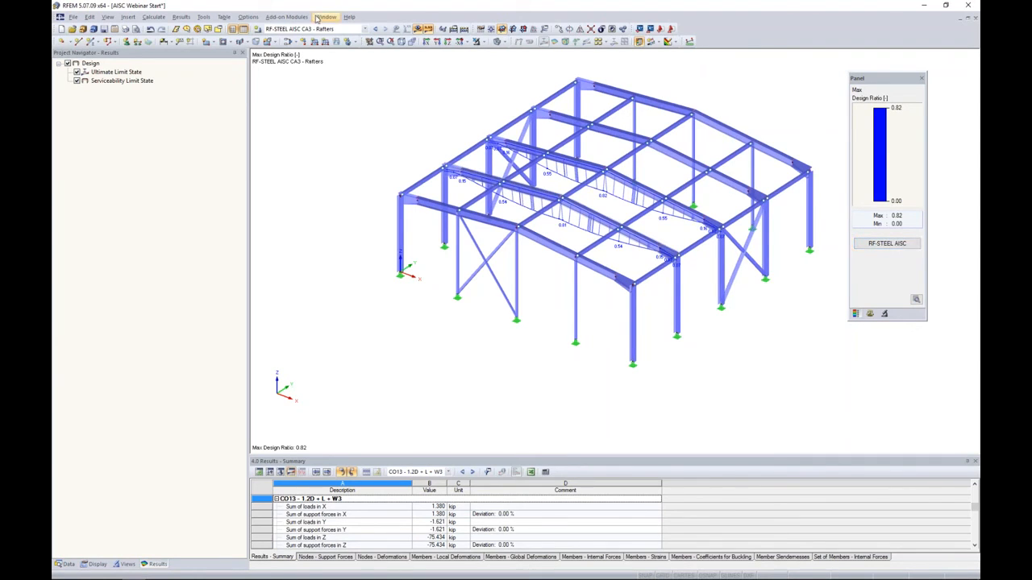
Step: Display only the ultimate limit state design ratios of the CA3 - Rafters case on the model
click(363, 29)
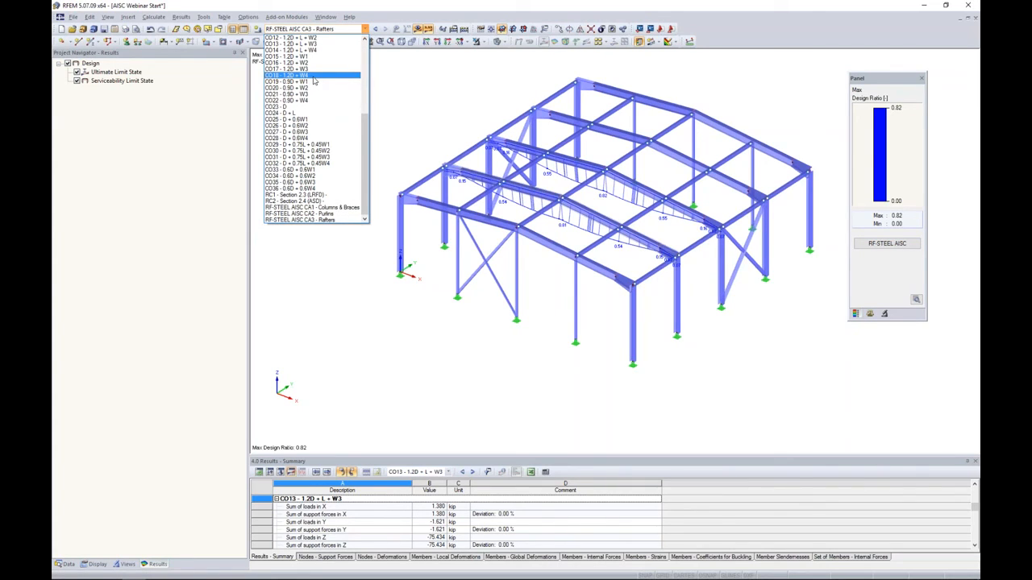
click(290, 221)
click(77, 80)
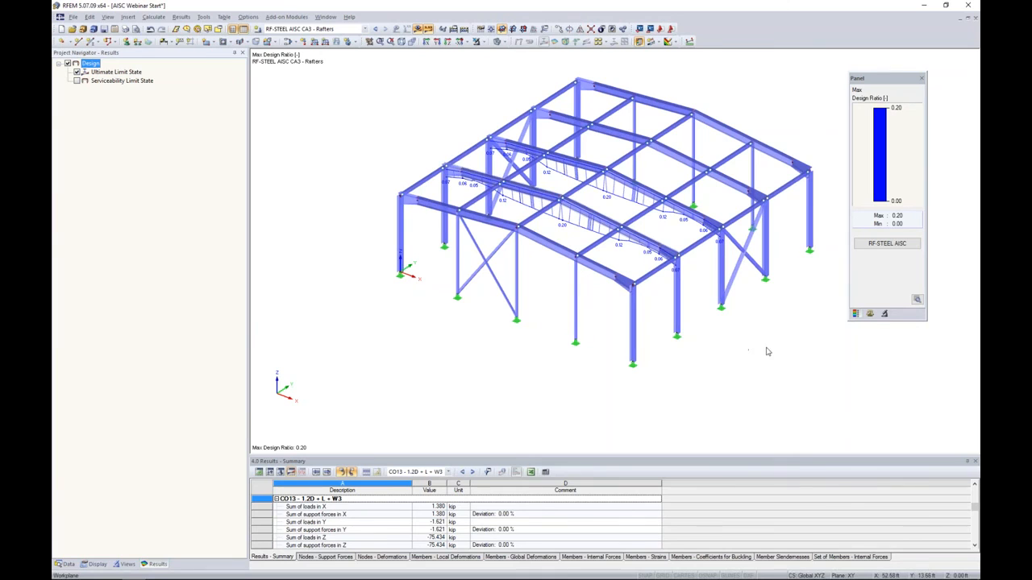
Step: Isolate the two designed rafters using visibility by selected objects, and show their serviceability limit state ratios instead of the ultimate ones
middle_drag(767, 352, 562, 248)
ctrl+middle_drag(714, 430, 498, 319)
drag(378, 176, 417, 230)
drag(449, 162, 488, 232)
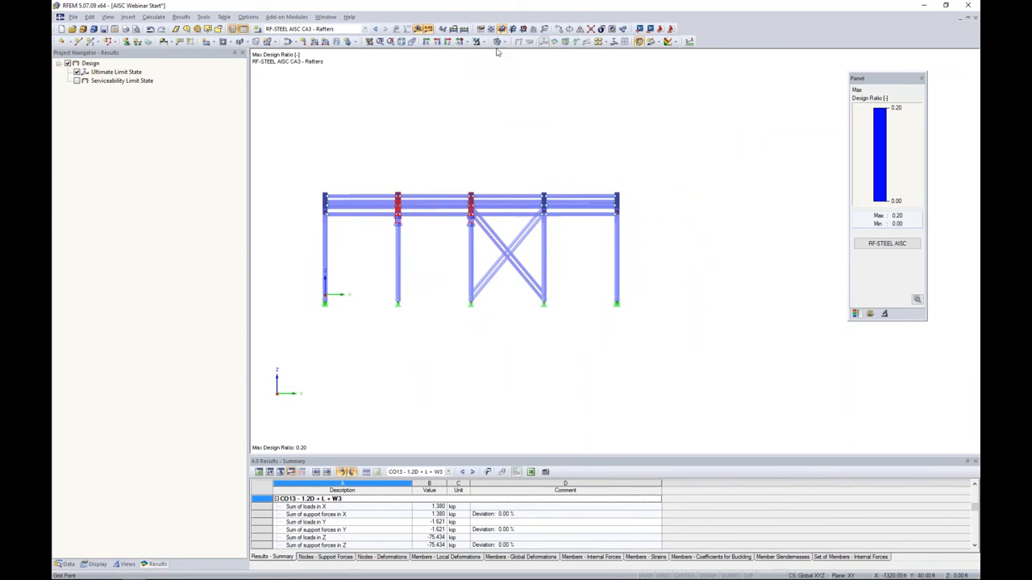
click(481, 41)
click(471, 134)
ctrl+middle_drag(476, 137, 672, 230)
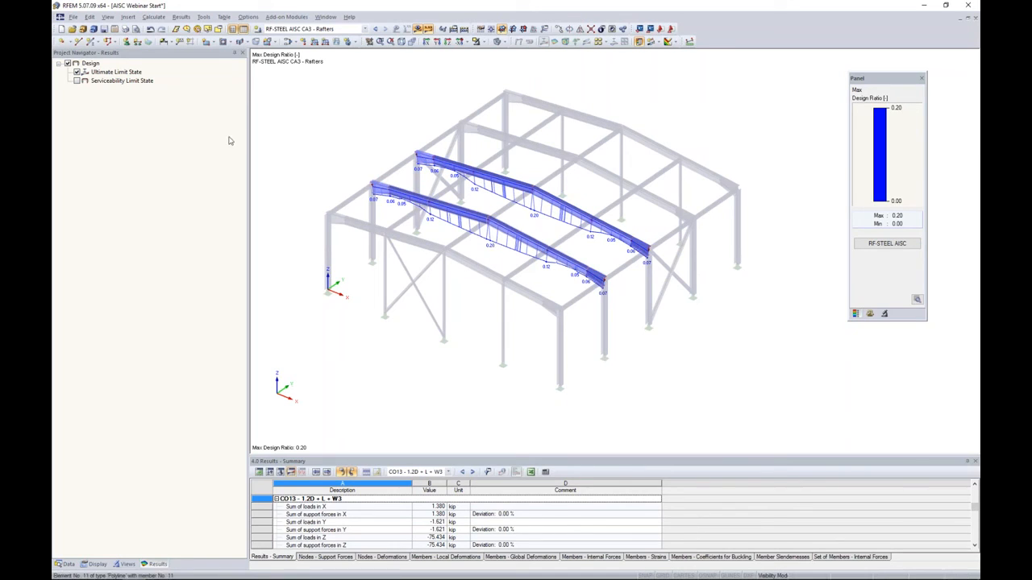
click(78, 80)
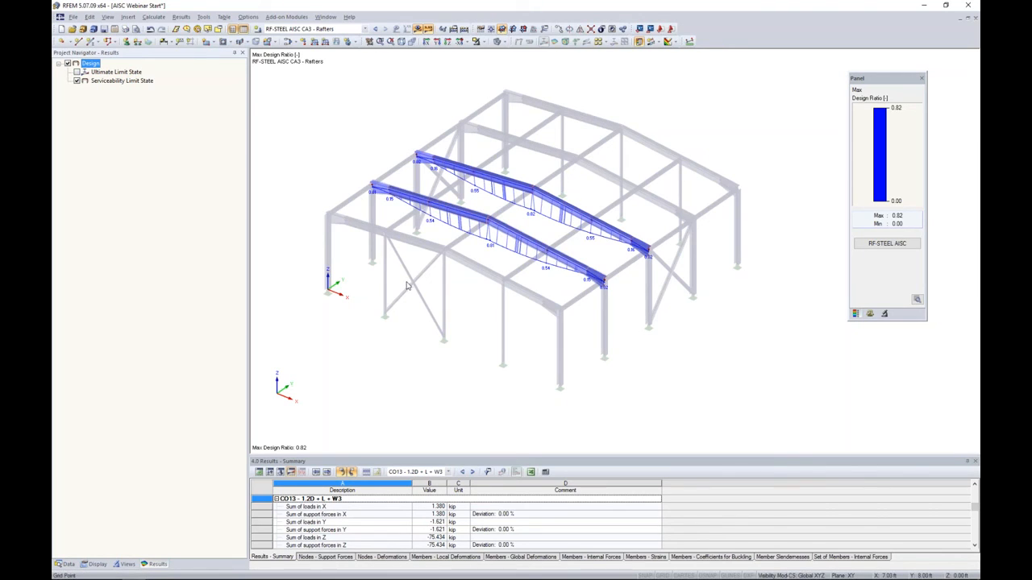
click(887, 244)
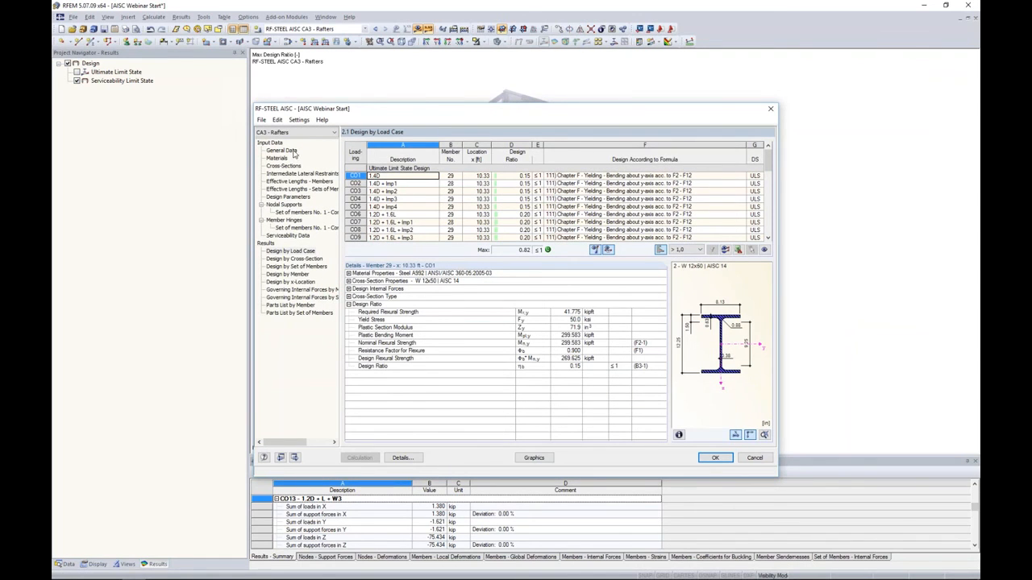
click(297, 132)
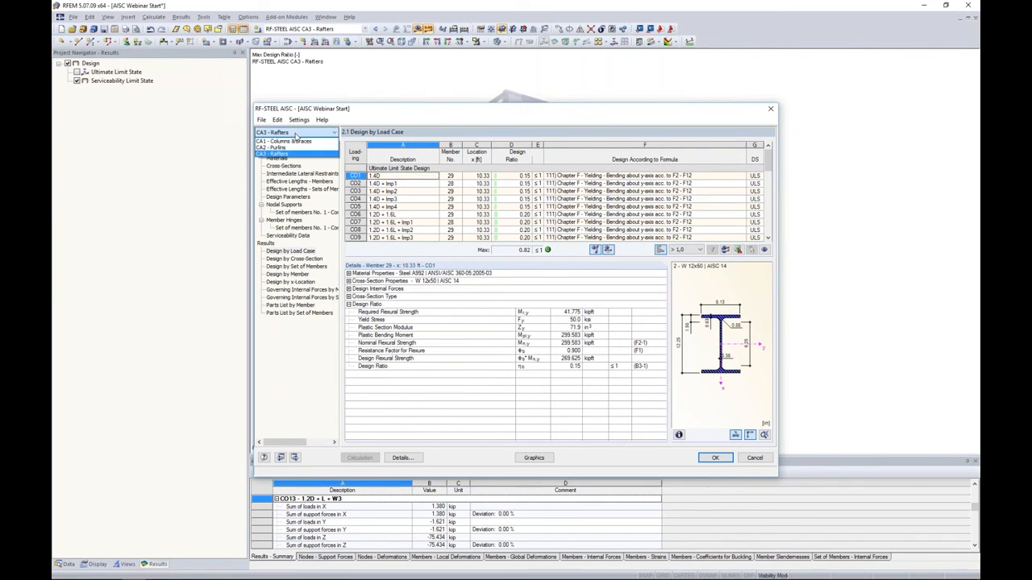
click(295, 142)
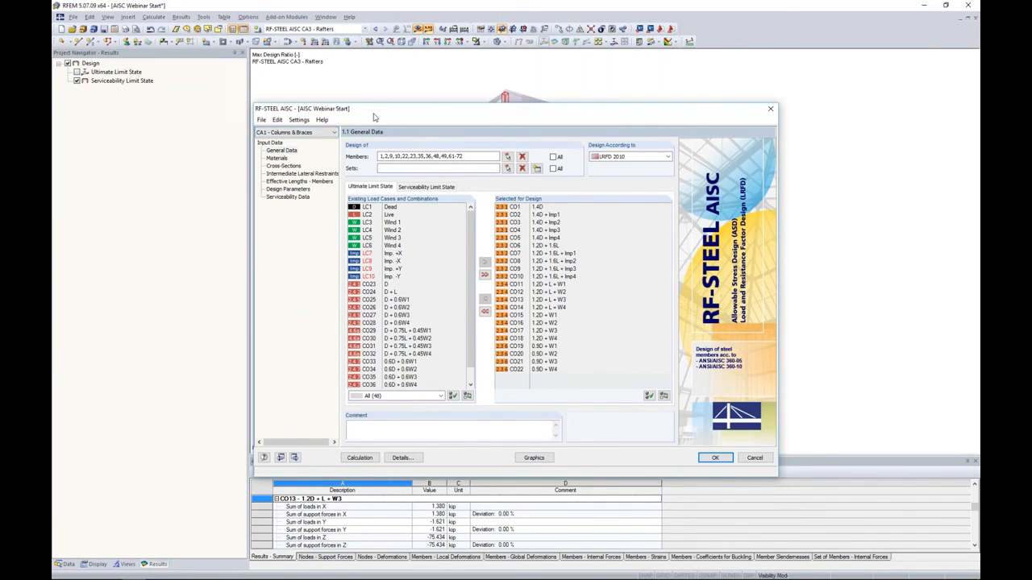
click(712, 457)
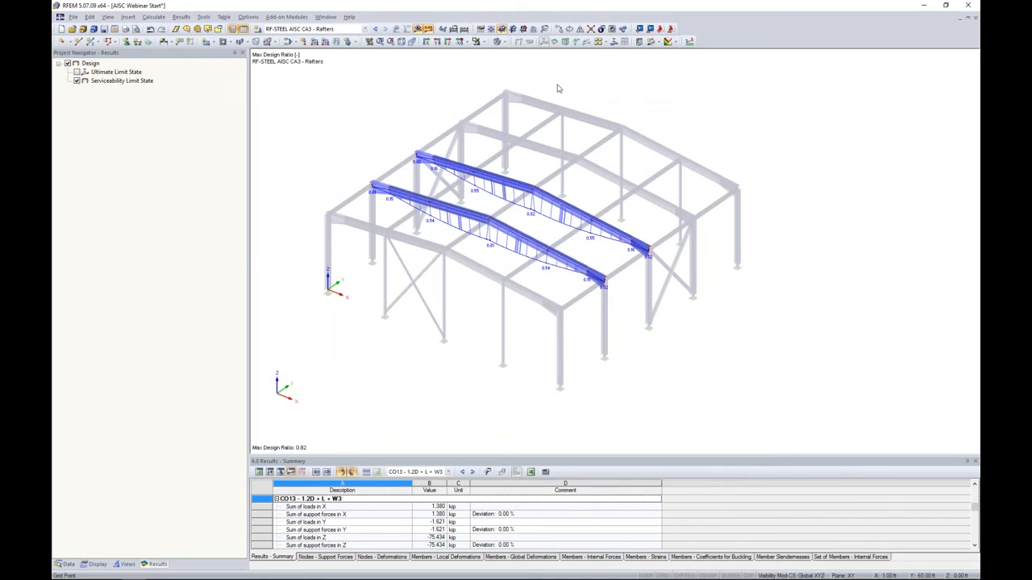
Step: Cancel the visibility mode so the whole frame is displayed
click(504, 42)
click(486, 42)
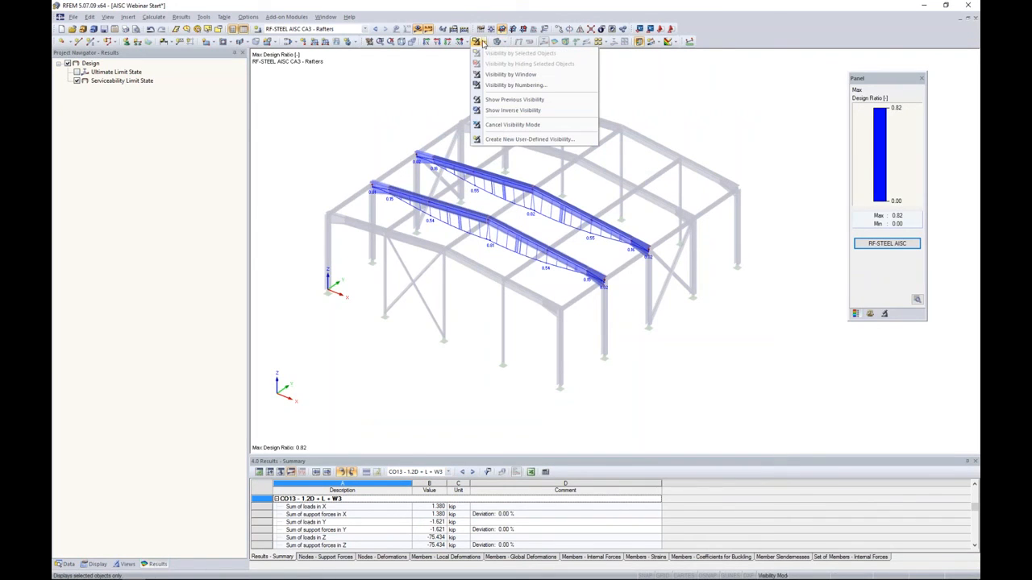
click(516, 122)
Step: Reopen the RF-STEEL AISC module and bring up the cross-sections of the CA1 - Columns & Braces case
click(66, 563)
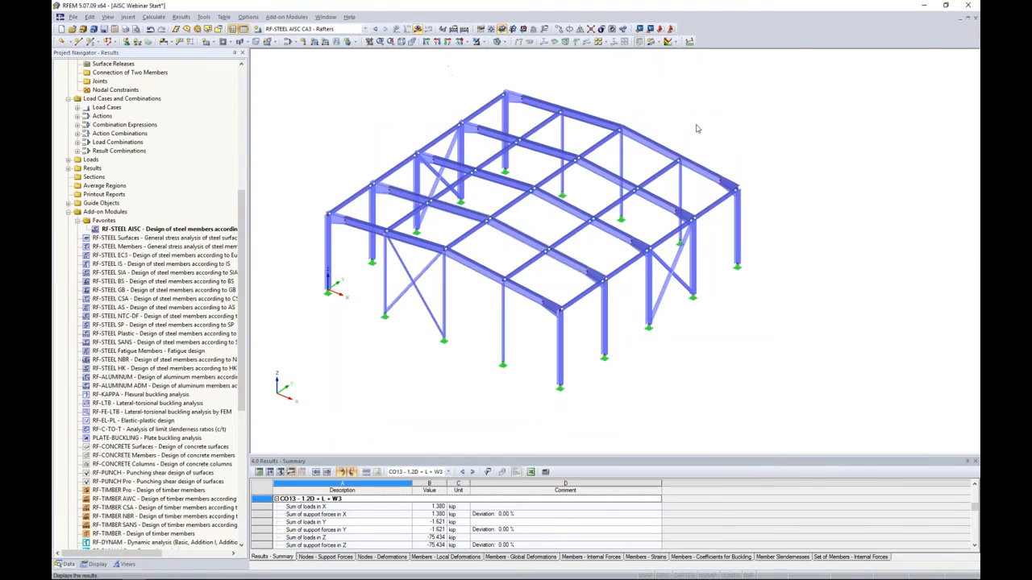
double_click(171, 230)
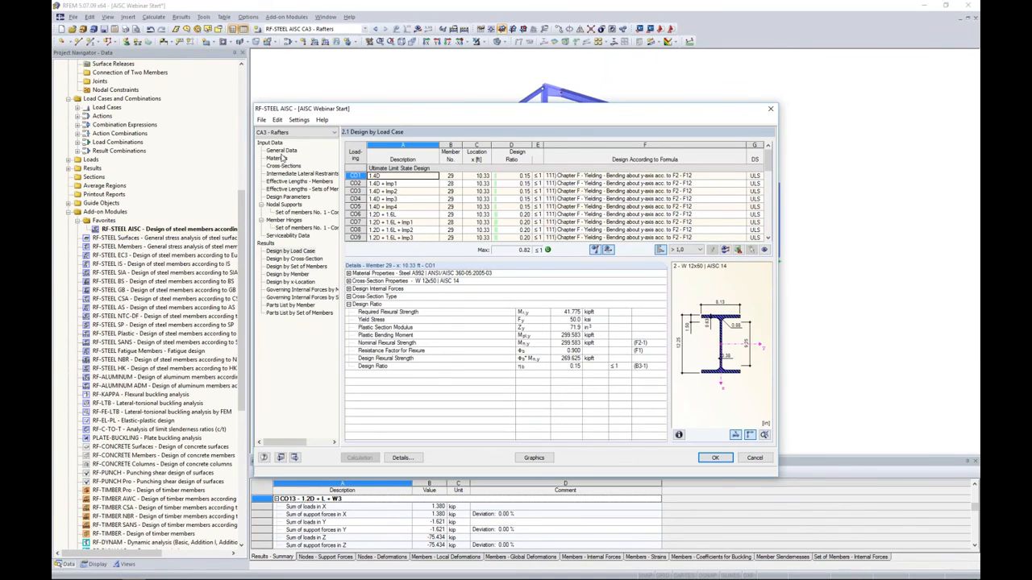
click(283, 133)
click(281, 143)
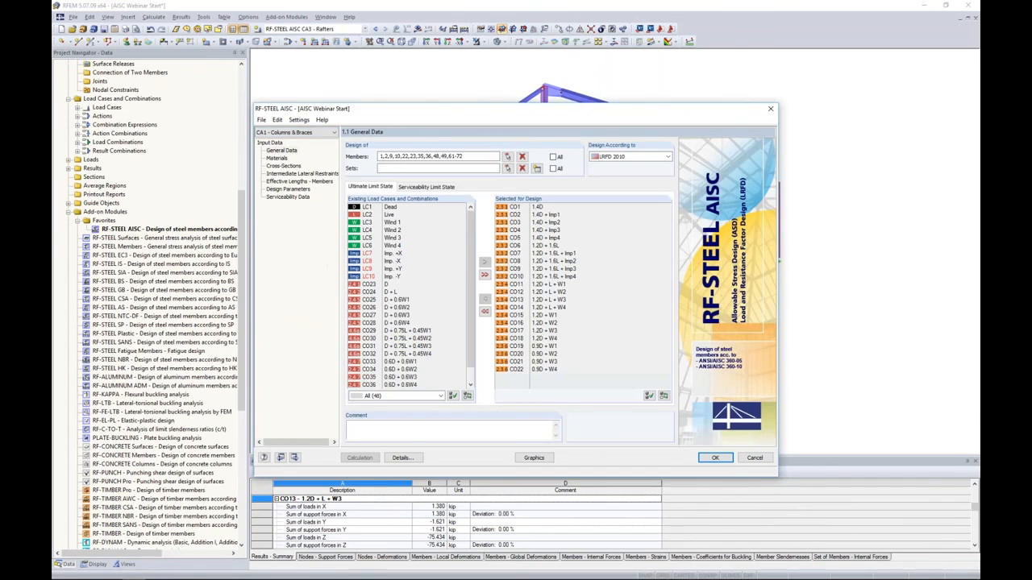
click(283, 166)
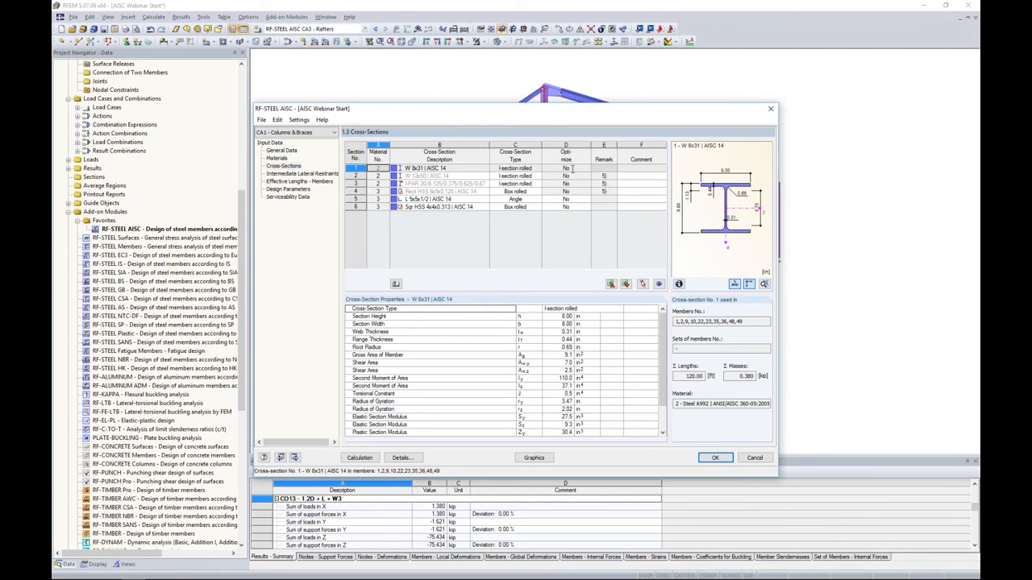
Step: Examine the optimization options for the W 8x31 column section and the I-sections in the USA favorites group, without changing them
click(572, 167)
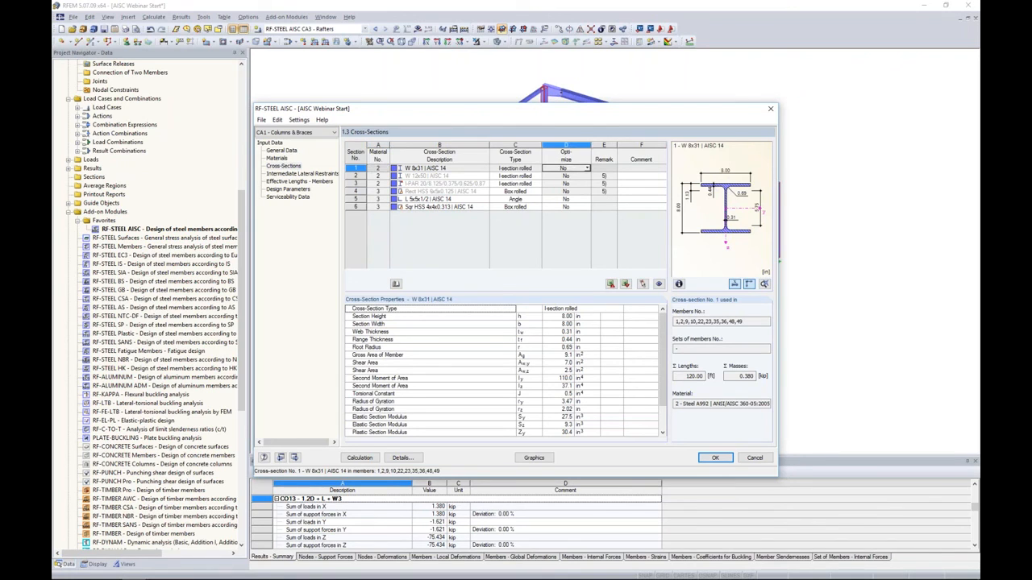
click(588, 169)
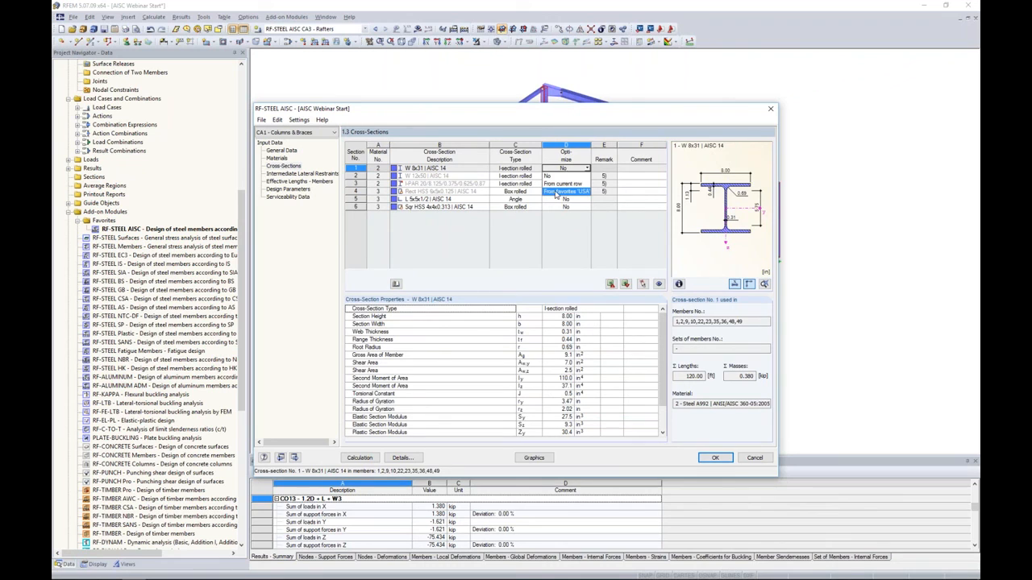
click(468, 167)
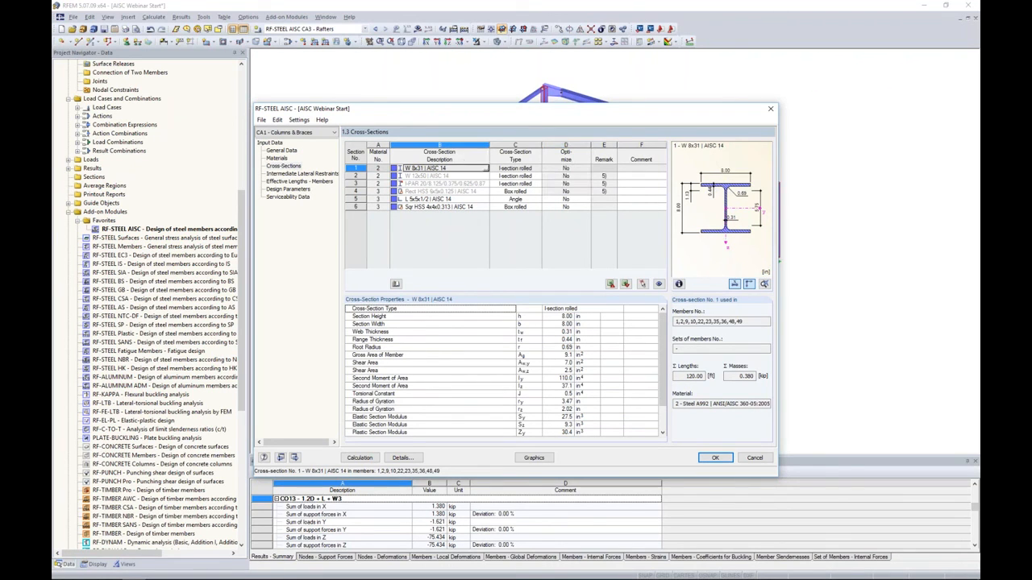
click(486, 168)
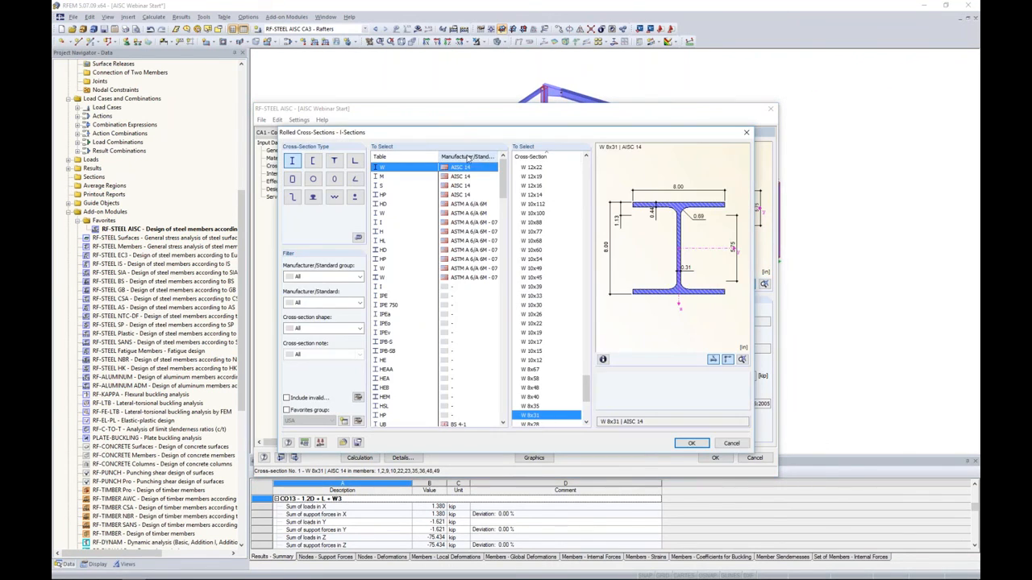
drag(490, 193, 486, 120)
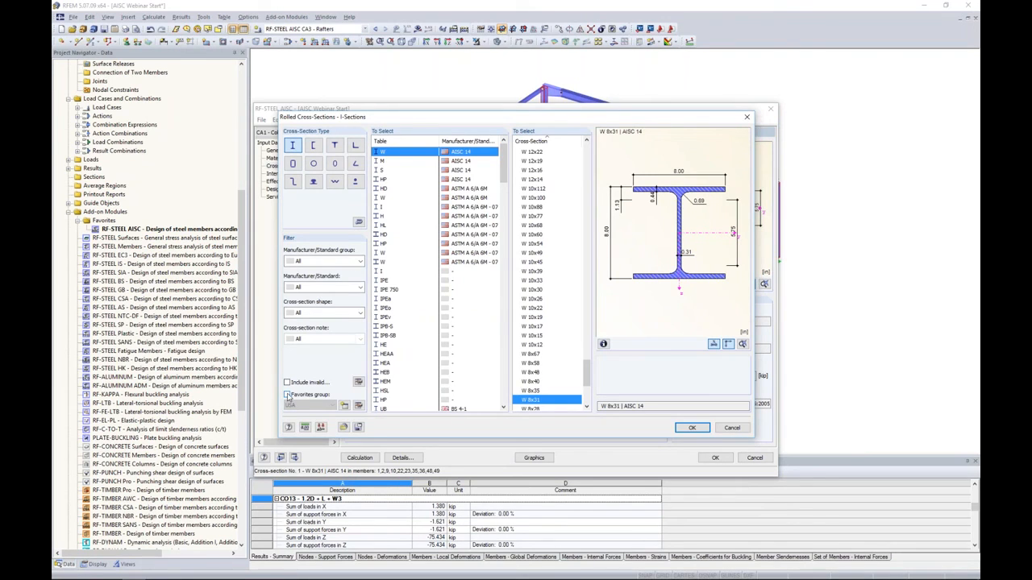
click(287, 394)
click(352, 406)
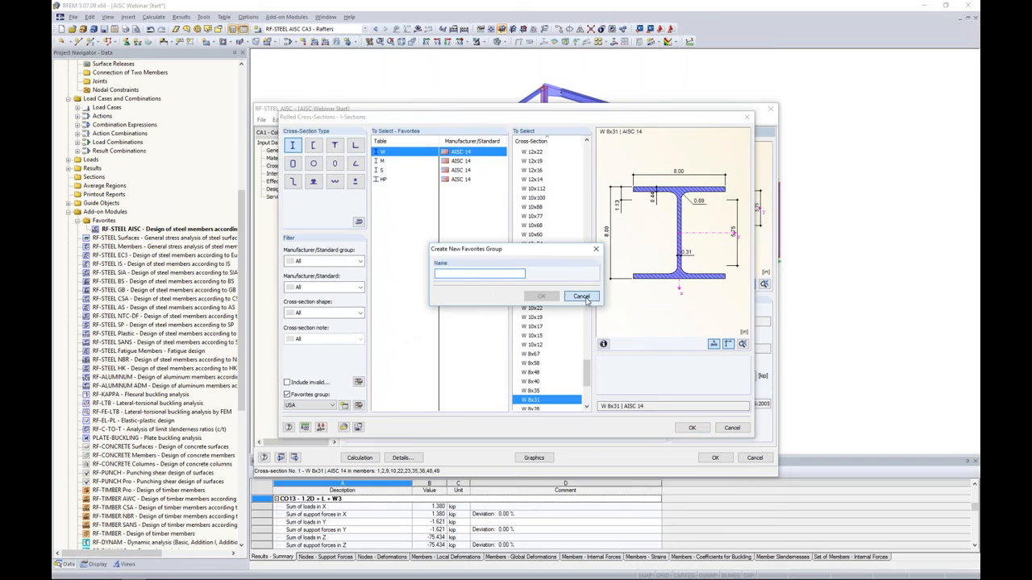
click(582, 297)
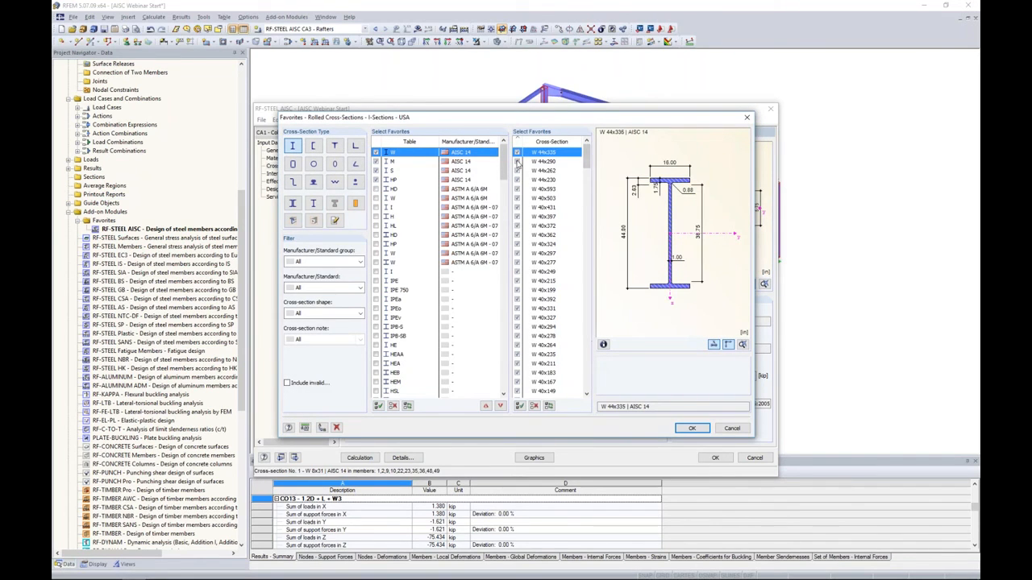
drag(587, 157, 582, 375)
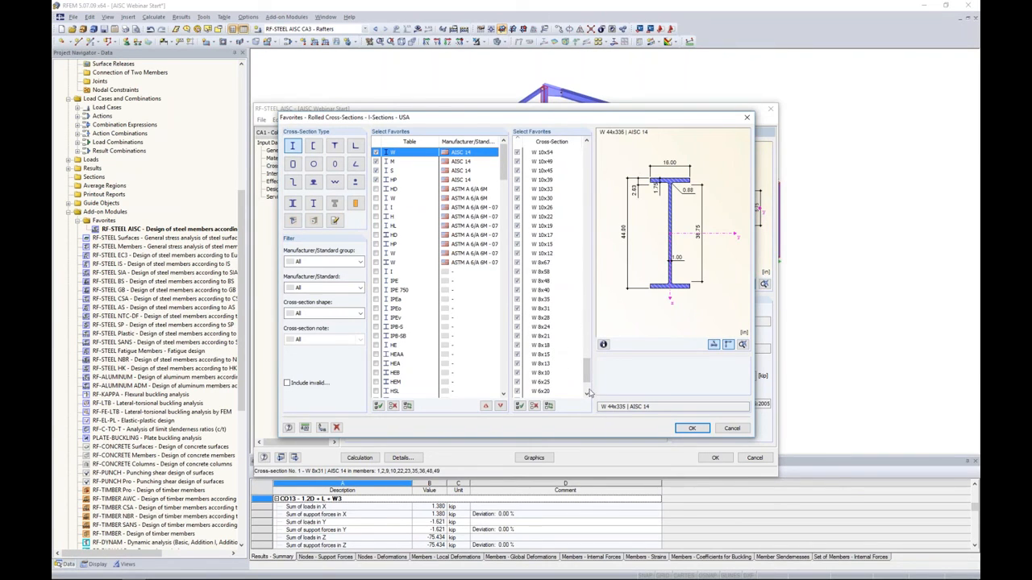
click(730, 429)
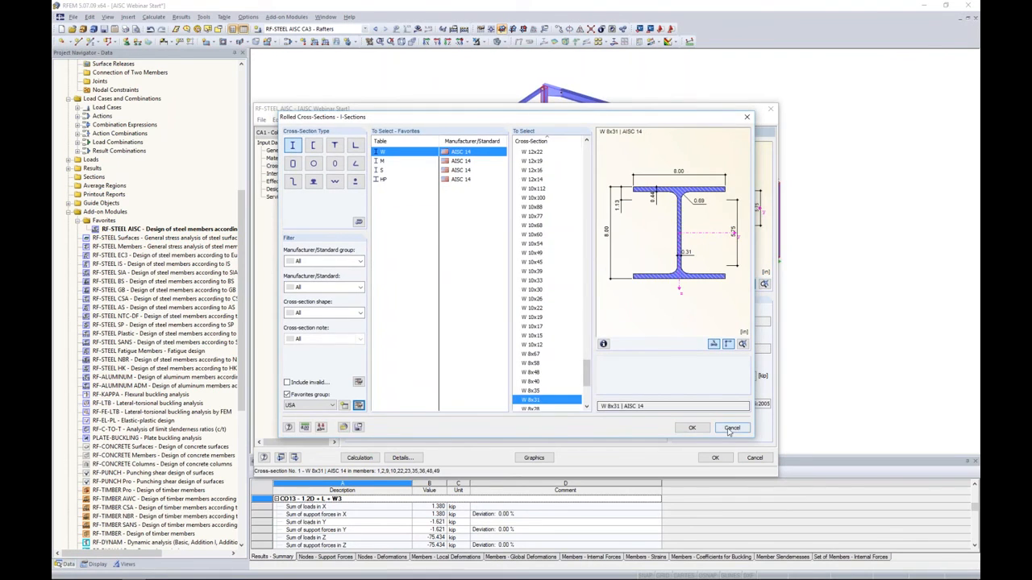
click(731, 429)
Step: Set the W 8x31 column section to be optimized from the current row, and calculate the columns and braces case
click(576, 169)
click(587, 168)
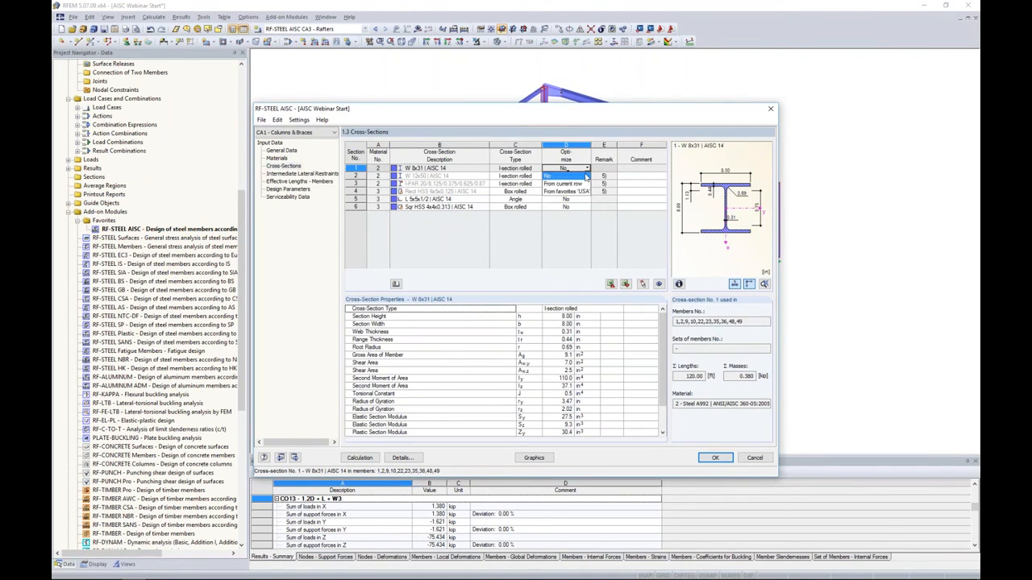
click(579, 185)
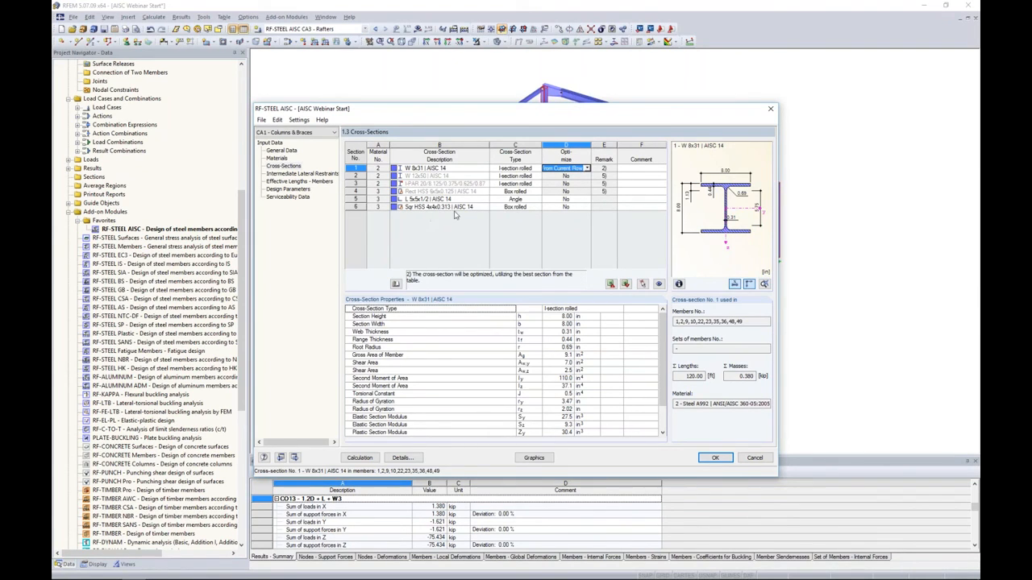
click(359, 458)
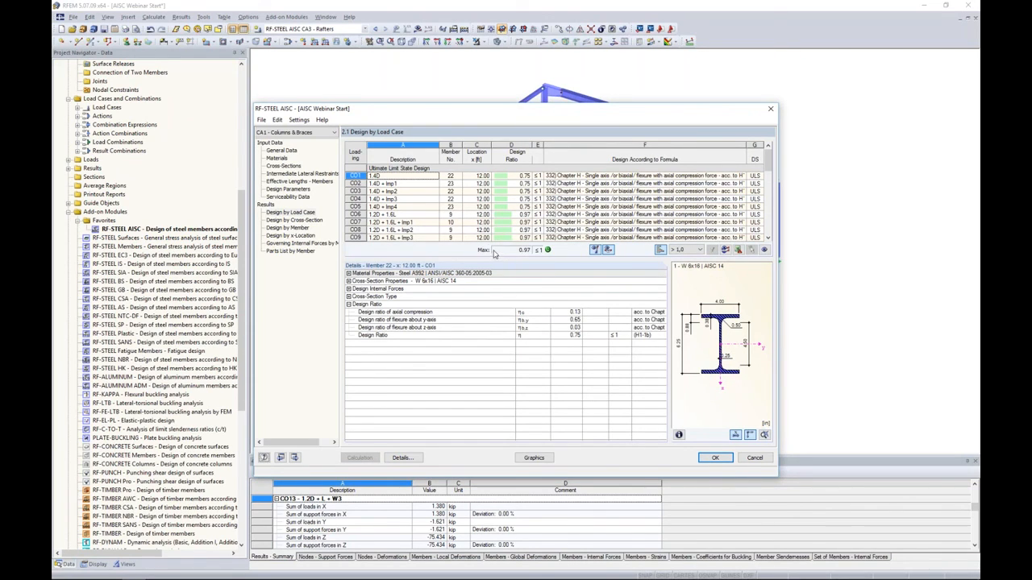
Step: Compare the optimized column cross-section with the RFEM section, and check the design ratios by load case
drag(370, 132, 274, 98)
click(201, 131)
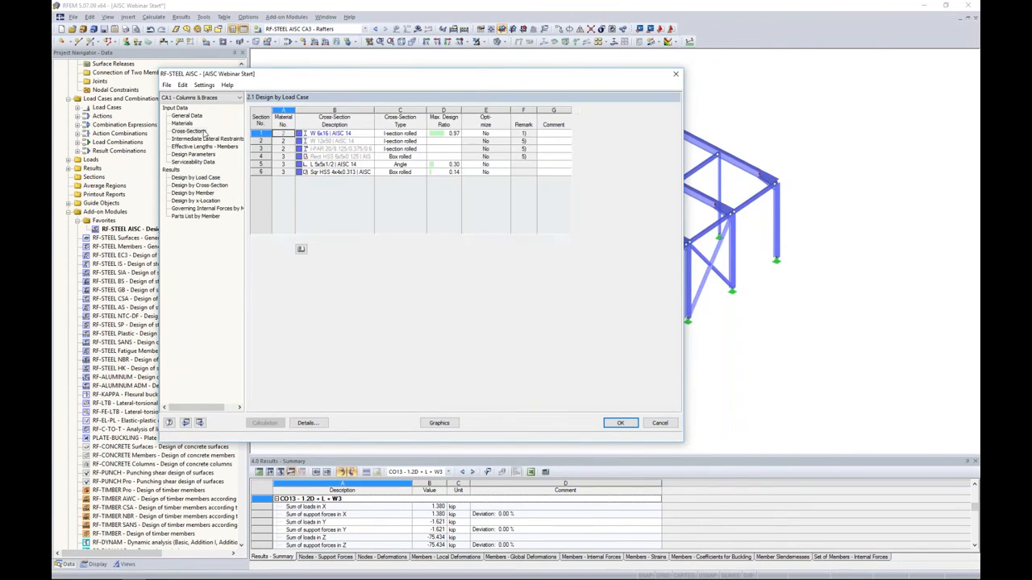
drag(369, 81, 321, 79)
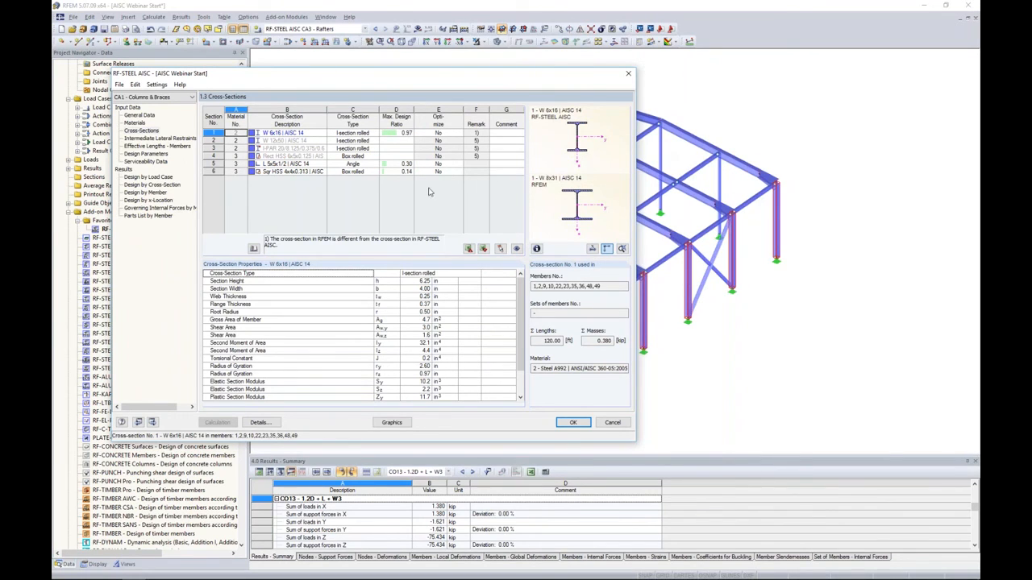
click(144, 177)
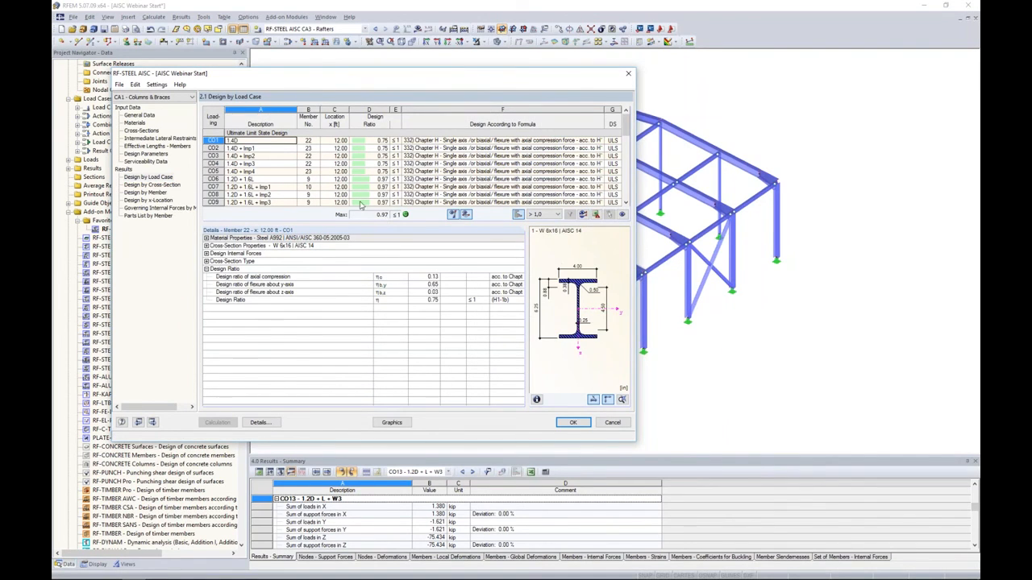
click(140, 132)
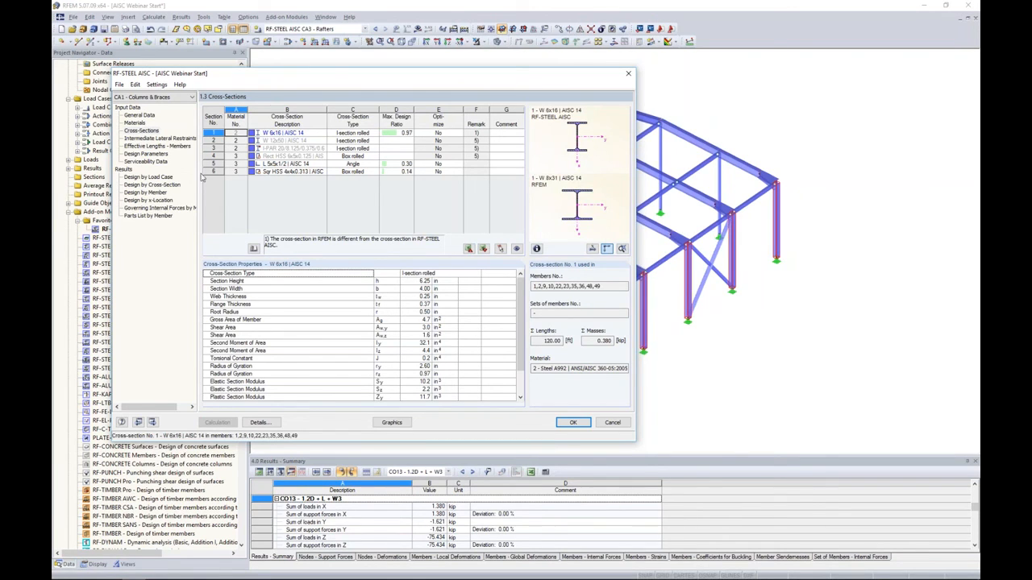
click(158, 177)
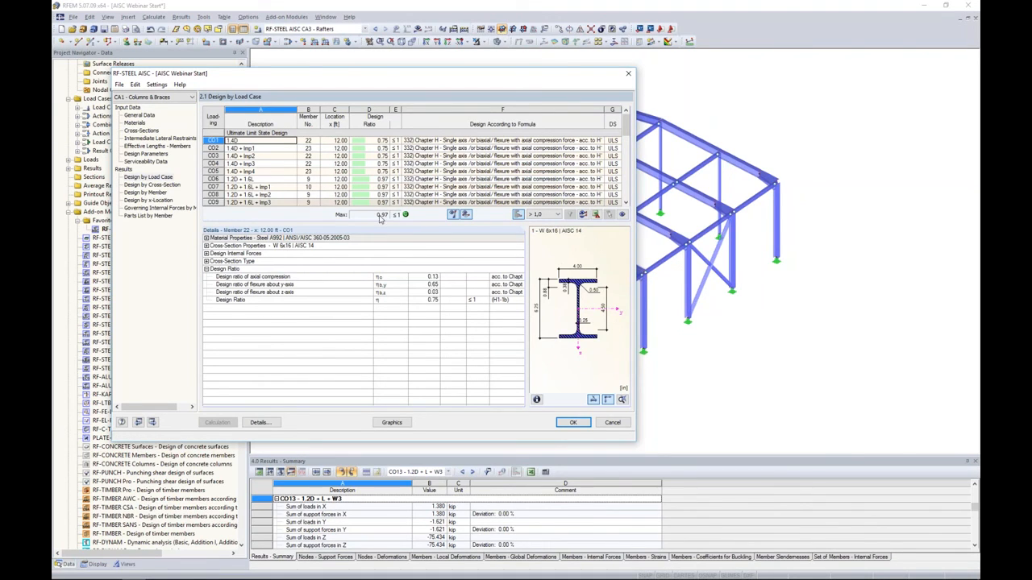
click(141, 131)
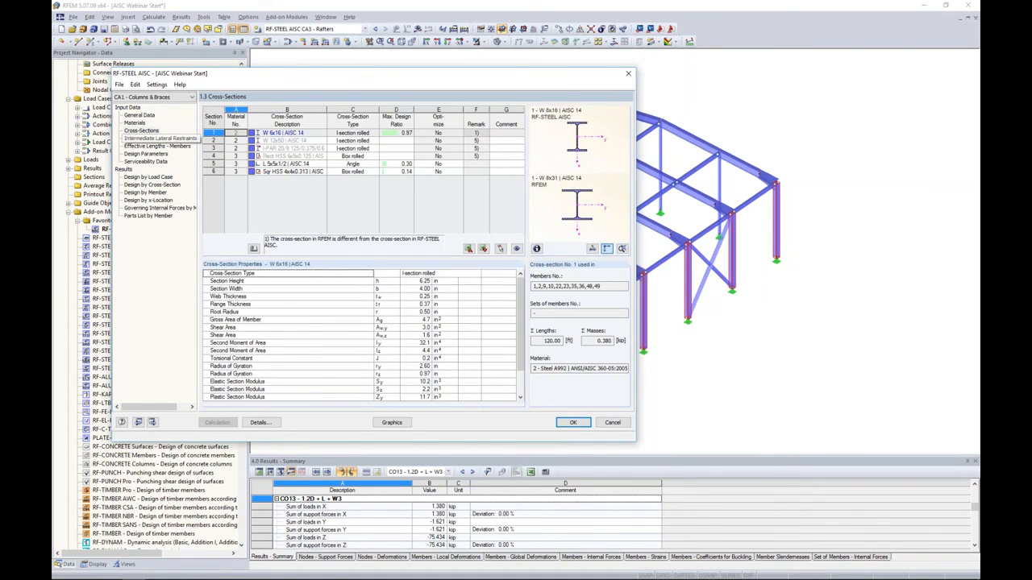
Step: Export the optimized W 6x16 column cross-section to RFEM, accepting the deletion of the existing results
right_click(275, 136)
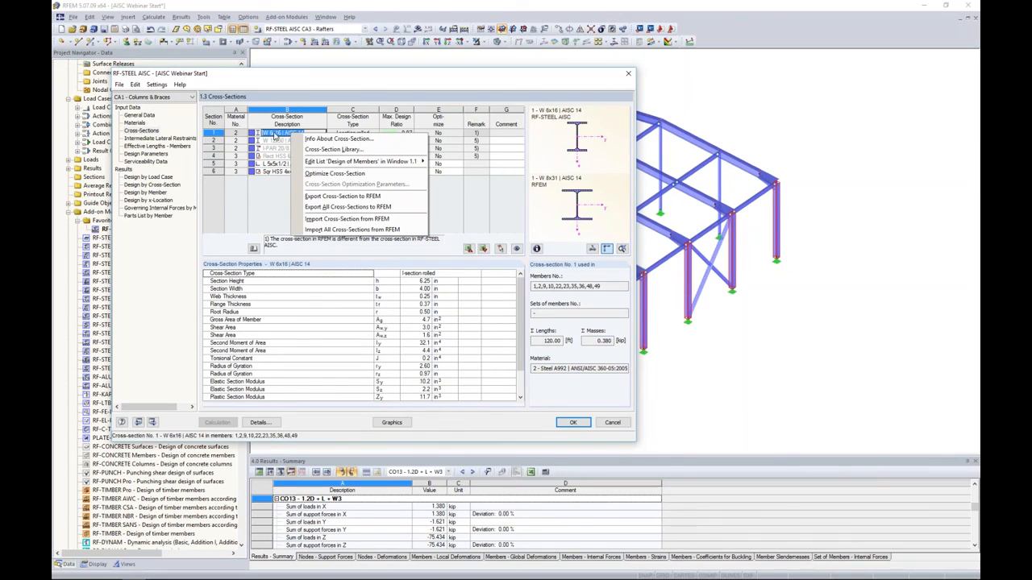
click(342, 196)
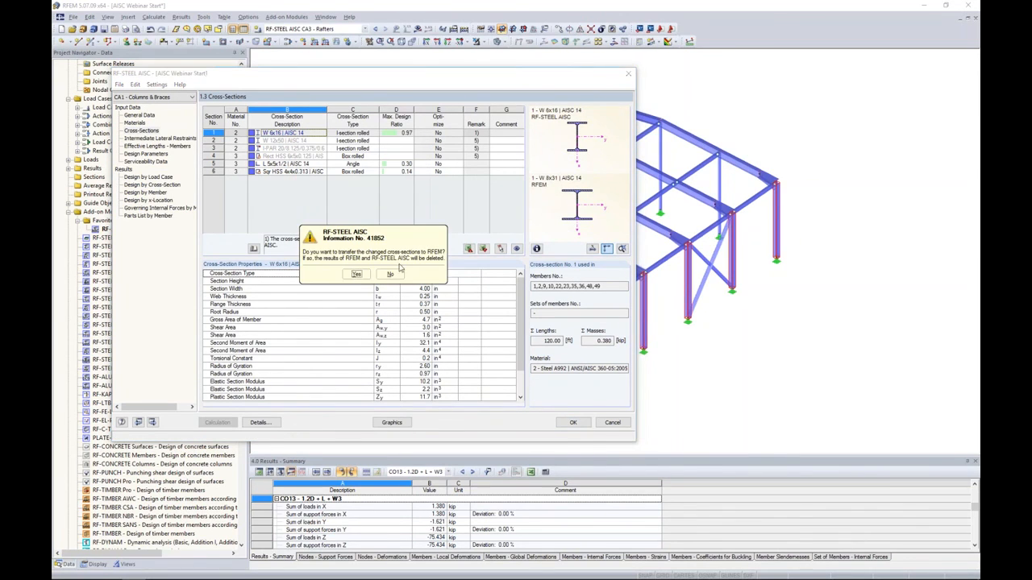
click(356, 274)
click(357, 277)
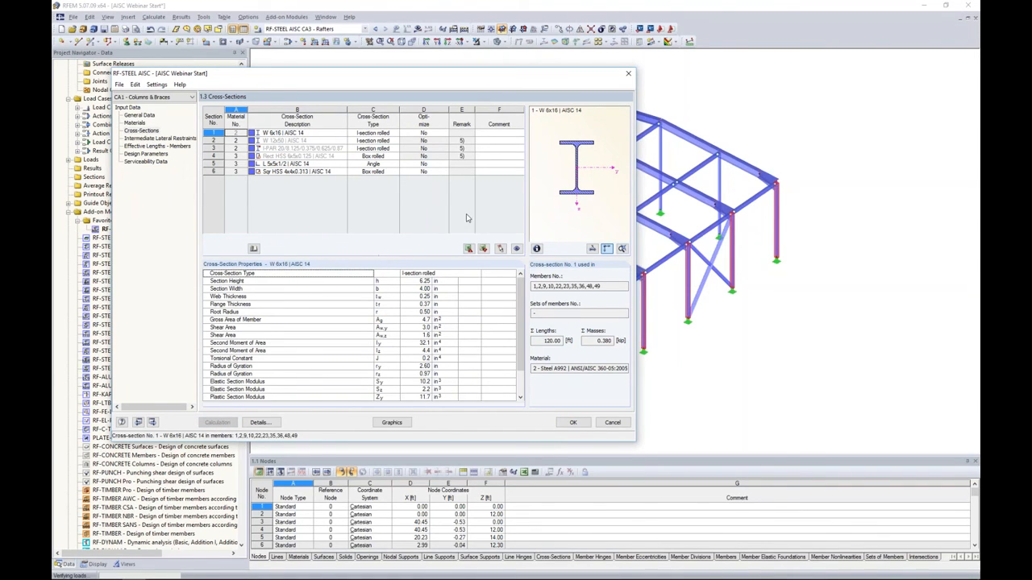
Step: Recalculate the columns and braces case with the exported column section and check the maximum design ratio of each cross-section
drag(455, 192, 343, 198)
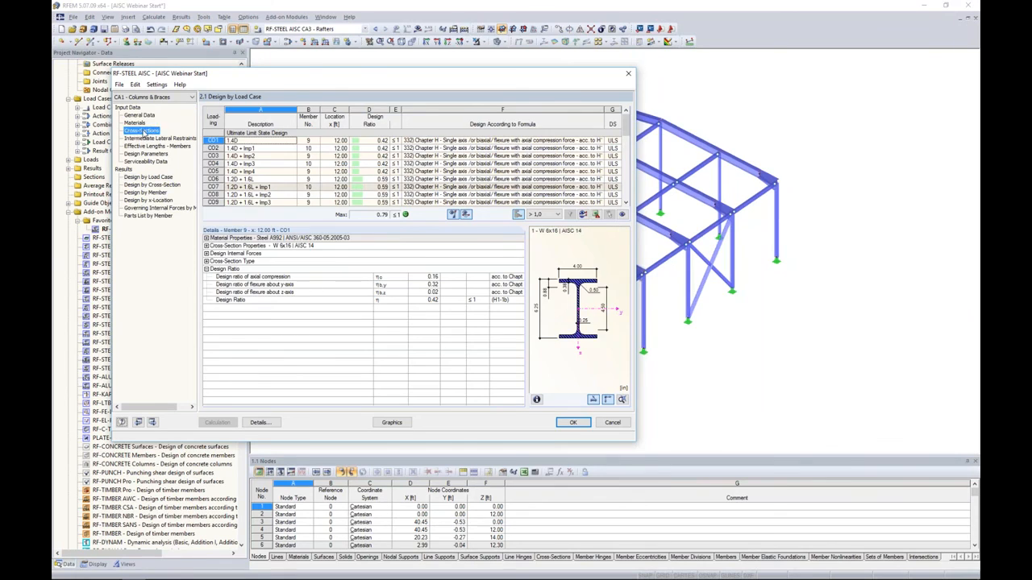
click(145, 130)
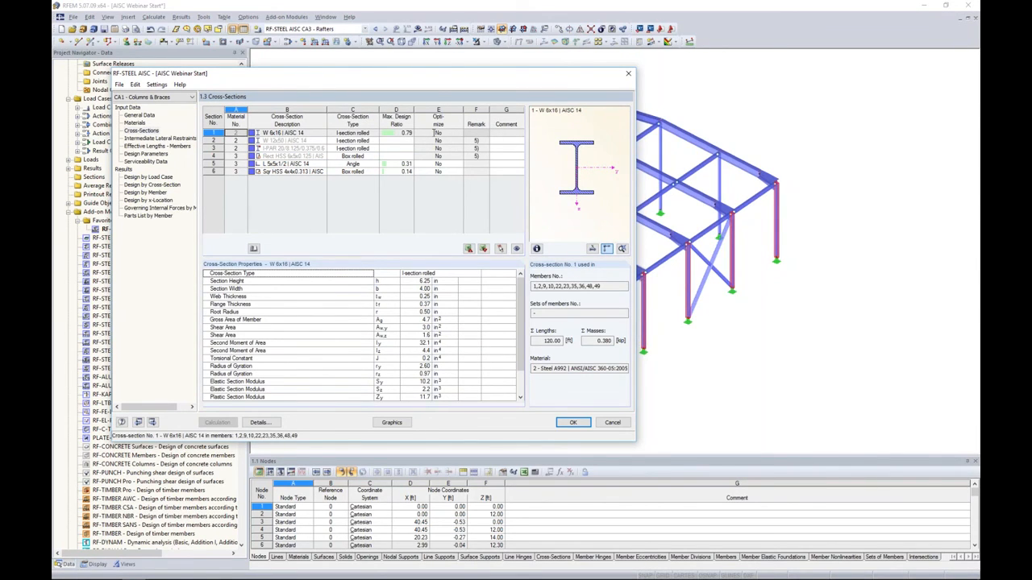
drag(437, 81, 596, 92)
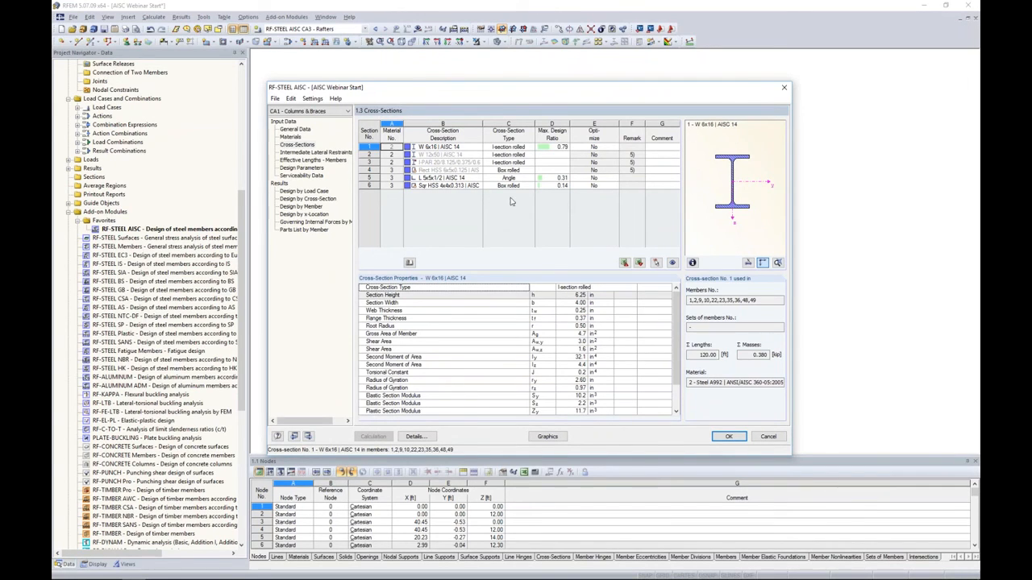
key(alt+Tab)
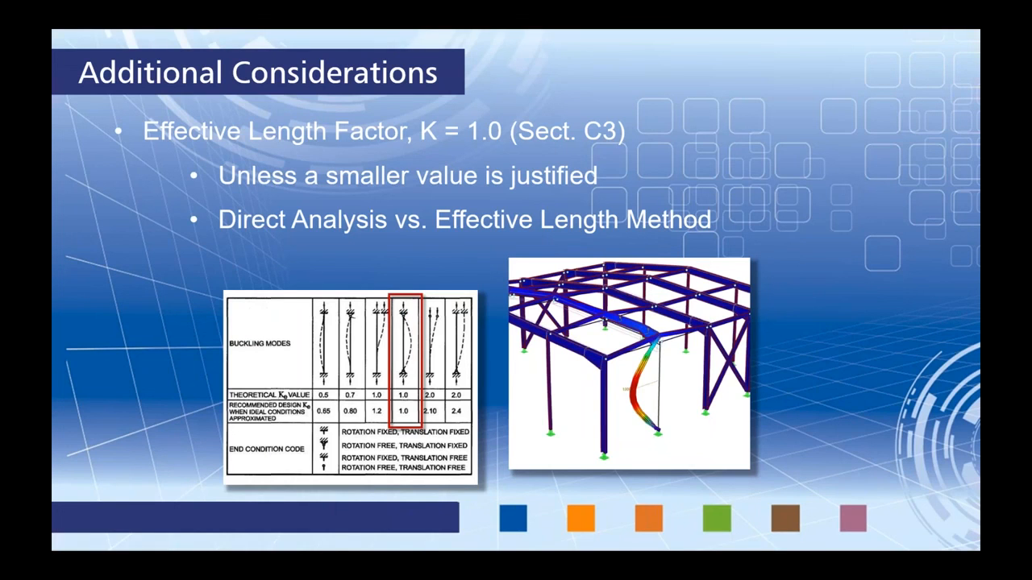
key(Right)
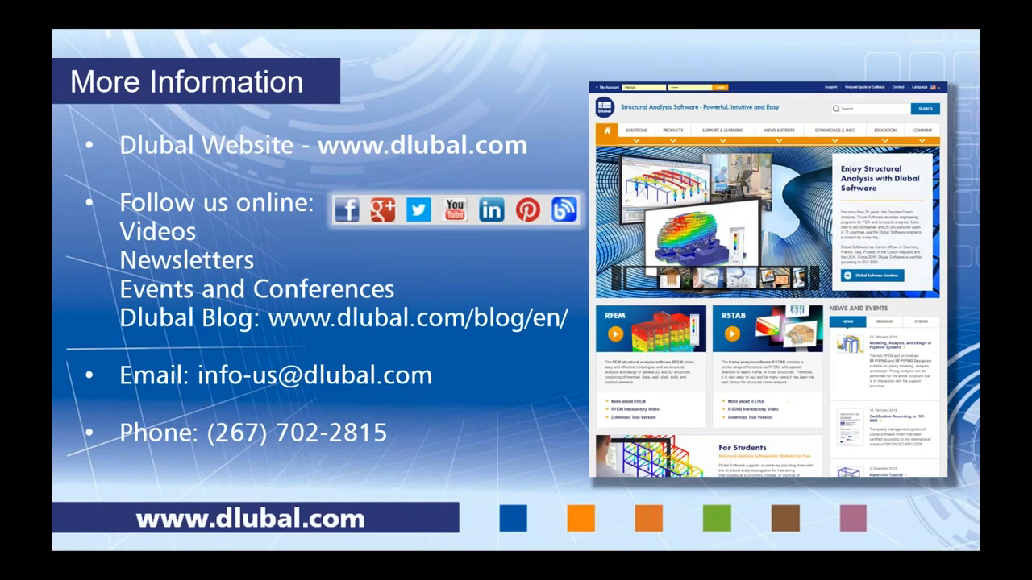